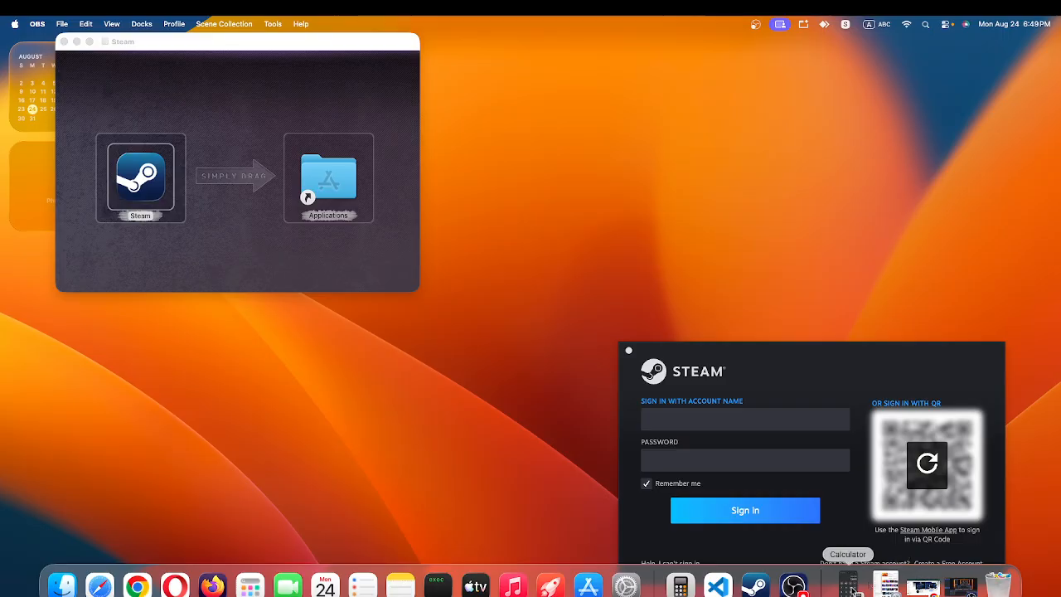
Step: Switch to Chrome and look over the Vertex Digital Facebook page and the Vertex Ads 01 billing details in Ads Manager
{"action": "left_click", "coordinate": [929, 591]}
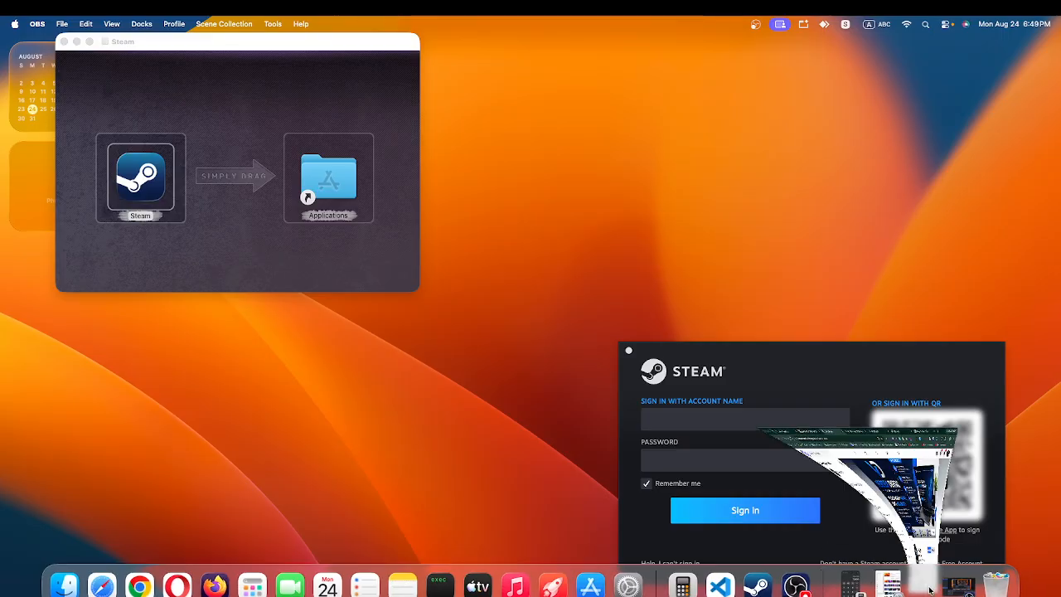
{"action": "scroll", "coordinate": [581, 323], "scroll_direction": "down", "scroll_amount": 5}
{"action": "scroll", "coordinate": [576, 276], "scroll_direction": "up", "scroll_amount": 5}
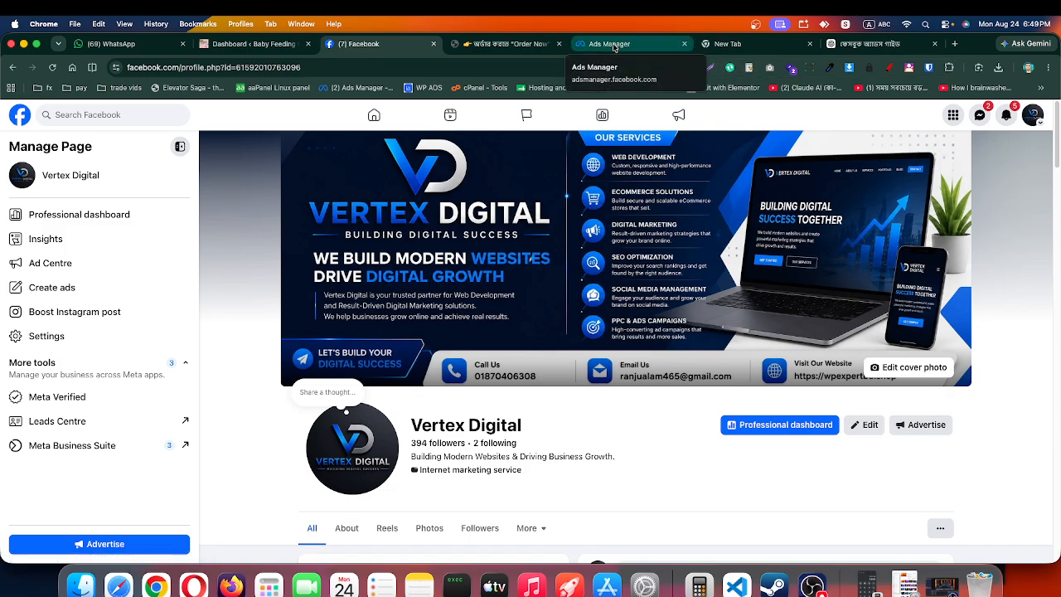
{"action": "left_click", "coordinate": [614, 45]}
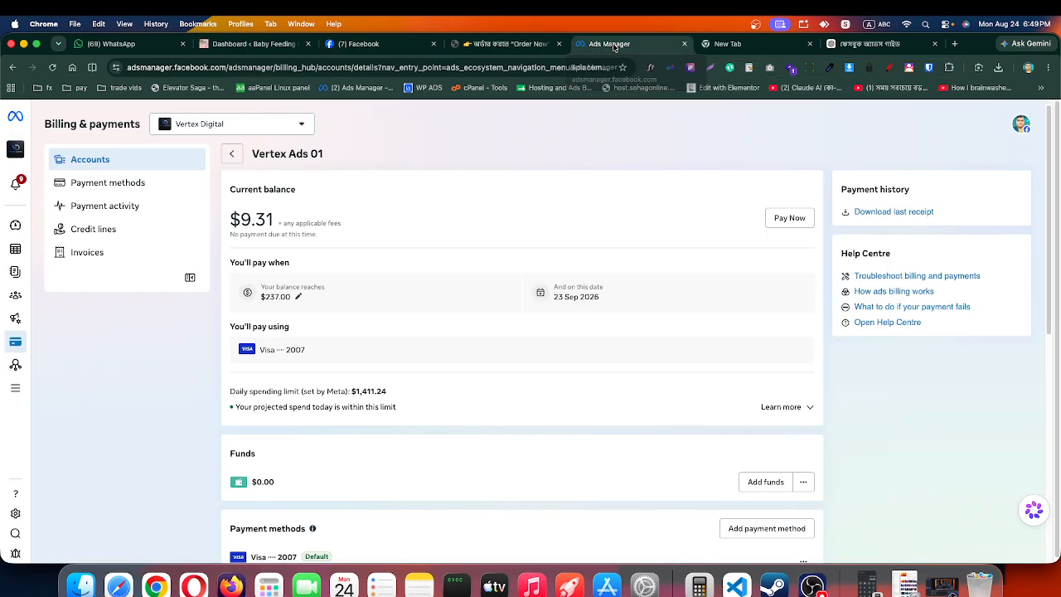
Step: Open arishazone.shop in a new browser tab and look through its landing page
{"action": "left_click", "coordinate": [954, 46]}
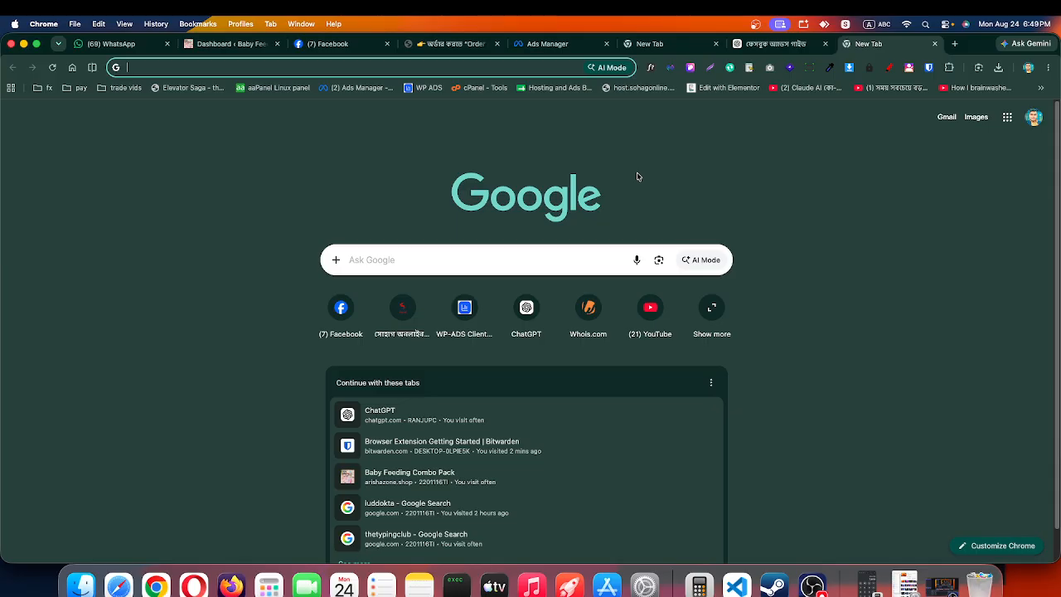
{"action": "left_click", "coordinate": [482, 66]}
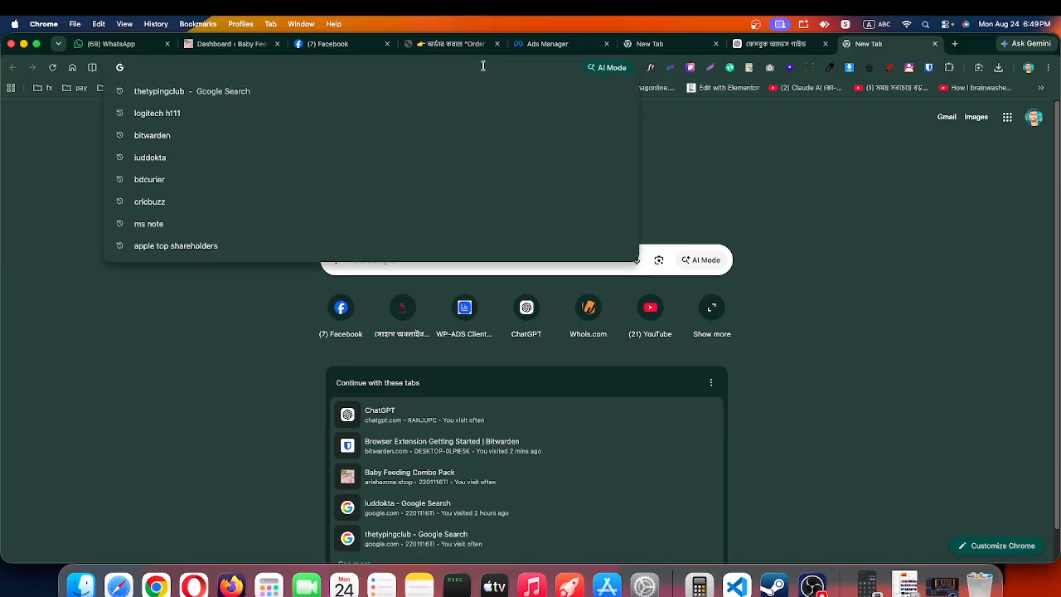
{"action": "type", "text": "ari"}
{"action": "key", "text": "Return"}
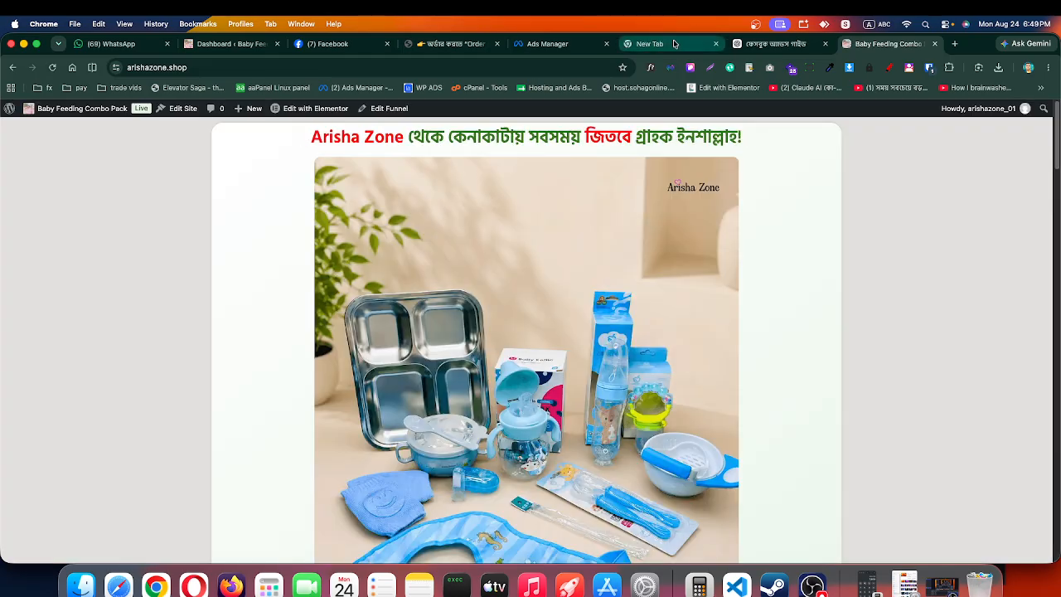
{"action": "scroll", "coordinate": [696, 281], "scroll_direction": "down", "scroll_amount": 20}
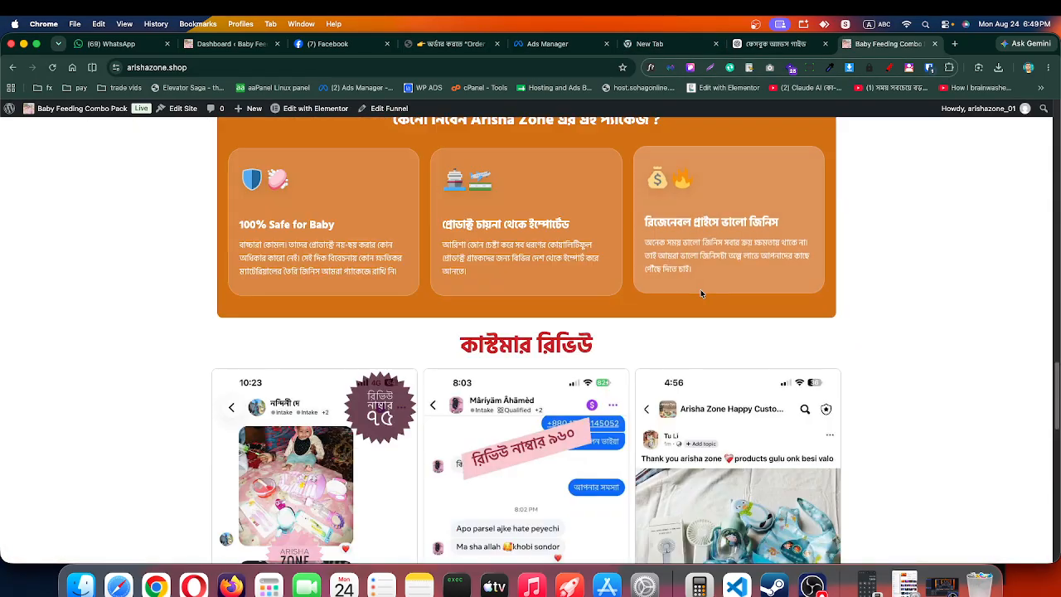
{"action": "scroll", "coordinate": [764, 209], "scroll_direction": "up", "scroll_amount": 20}
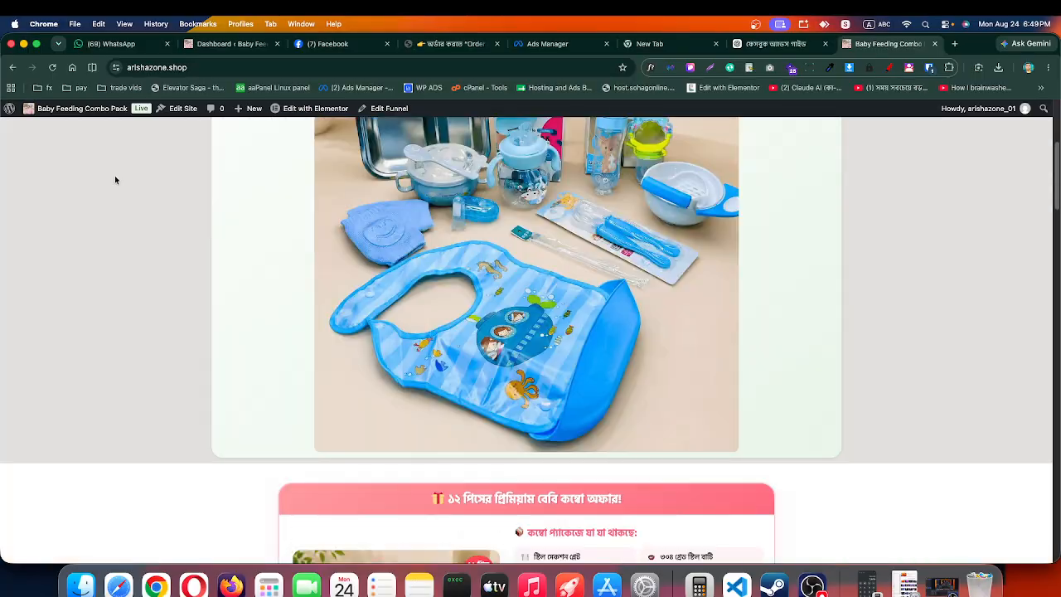
Step: Go to the site's WordPress dashboard and open the form for uploading a plugin zip file
{"action": "mouse_move", "coordinate": [49, 110]}
{"action": "left_click", "coordinate": [48, 129]}
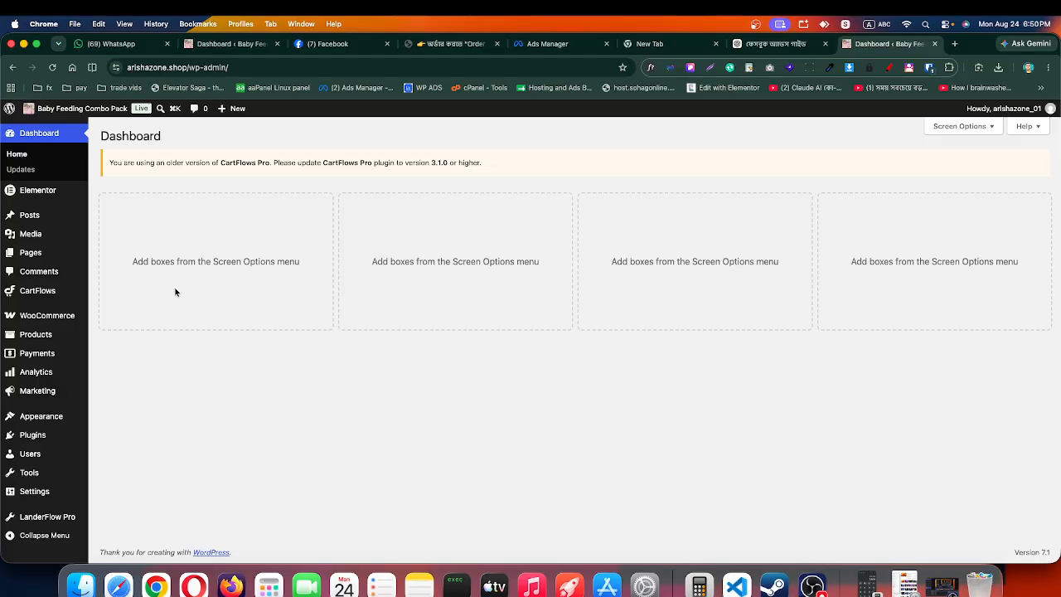
{"action": "left_click", "coordinate": [42, 434]}
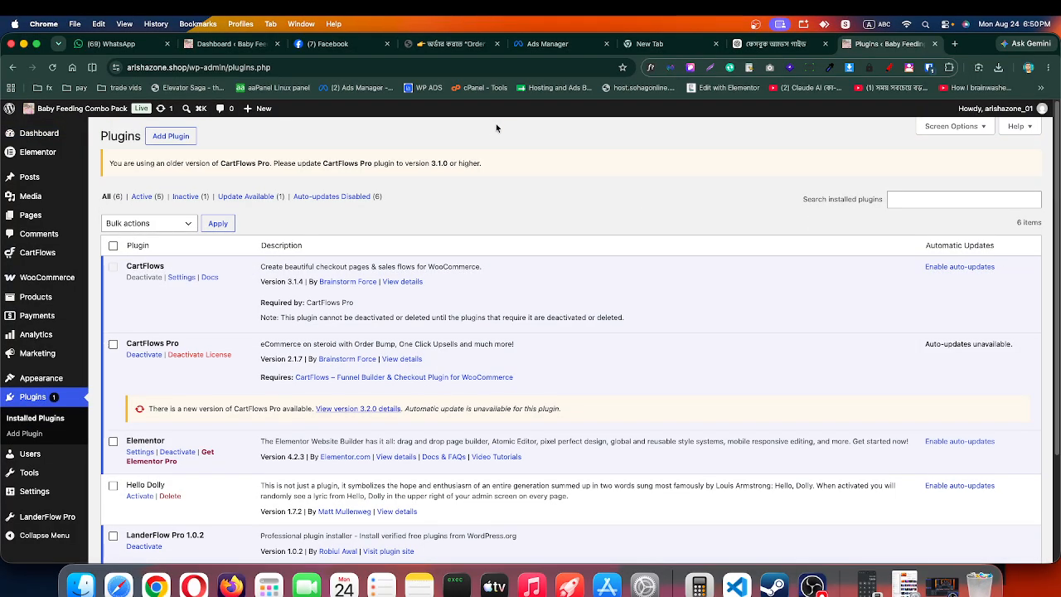
{"action": "left_click", "coordinate": [155, 137]}
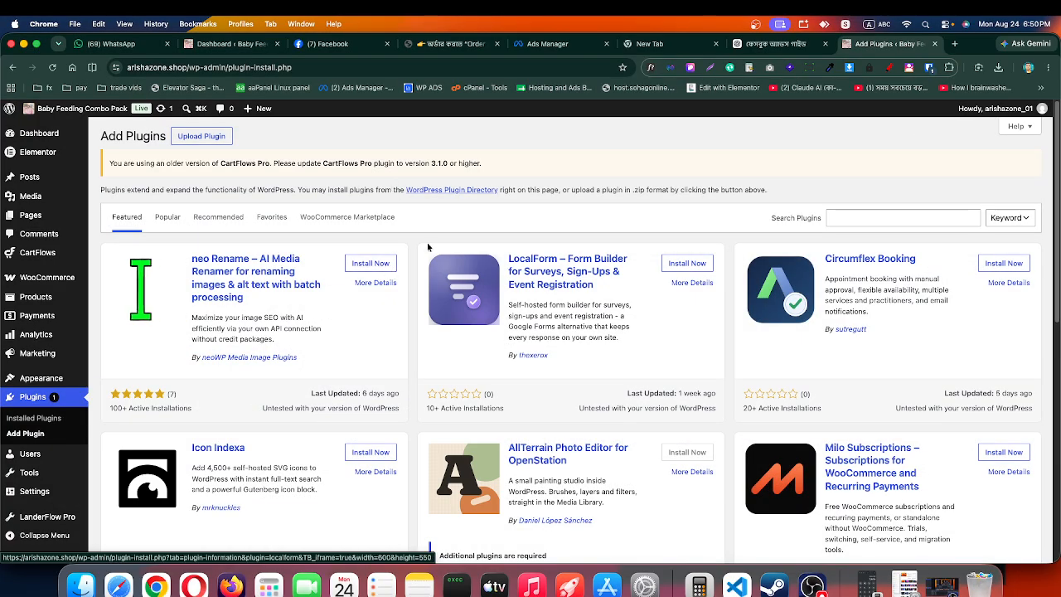
{"action": "left_click", "coordinate": [202, 138]}
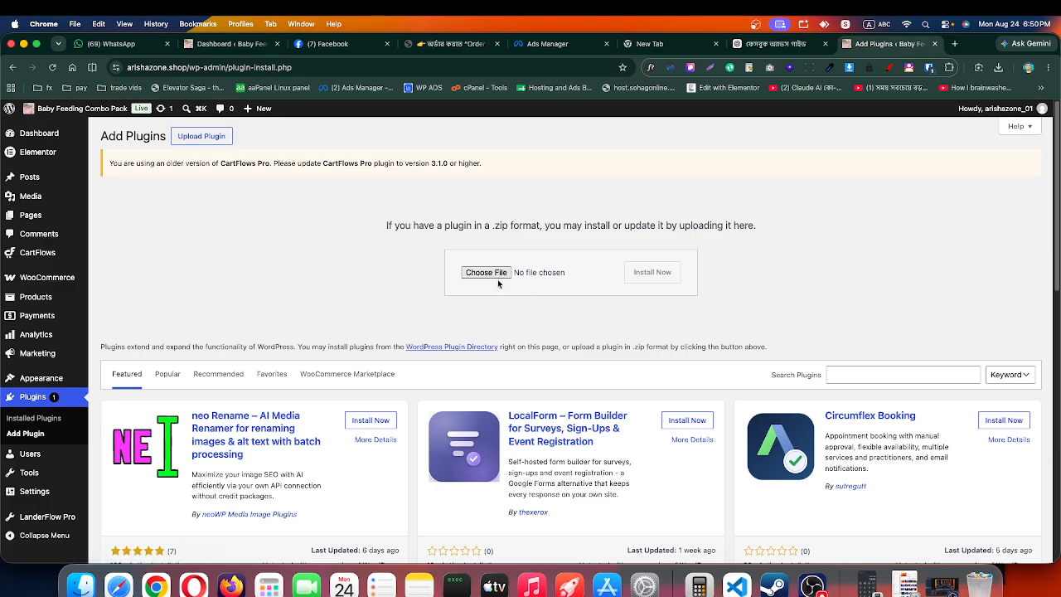
Step: Find the plugin file with the search term "pixelyou", choose pixelyoursite-pro.12.0.2.zip and install it
{"action": "left_click", "coordinate": [556, 272]}
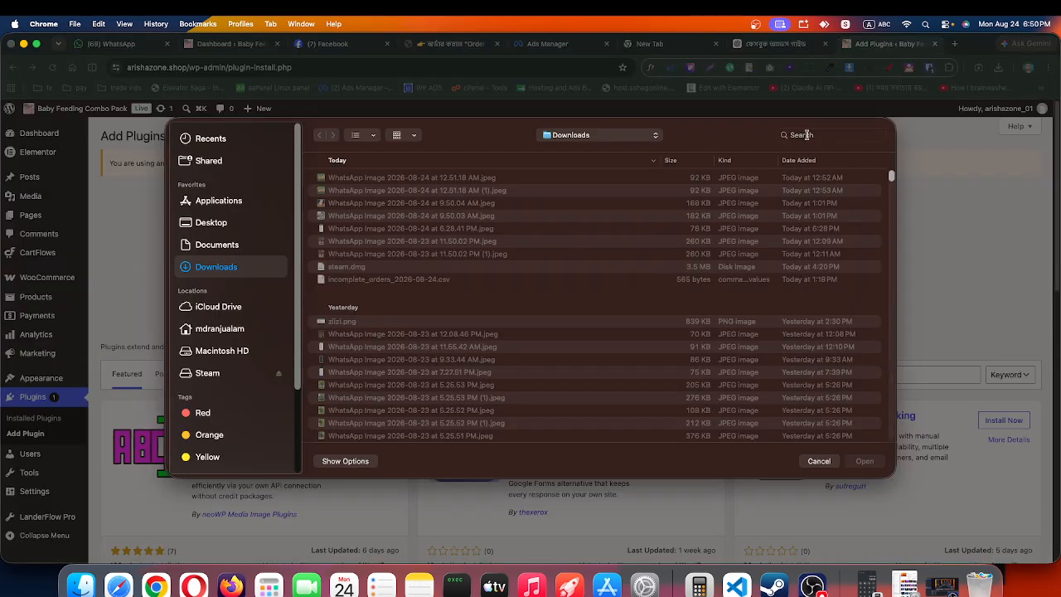
{"action": "left_click", "coordinate": [807, 136]}
{"action": "type", "text": "pixelyou"}
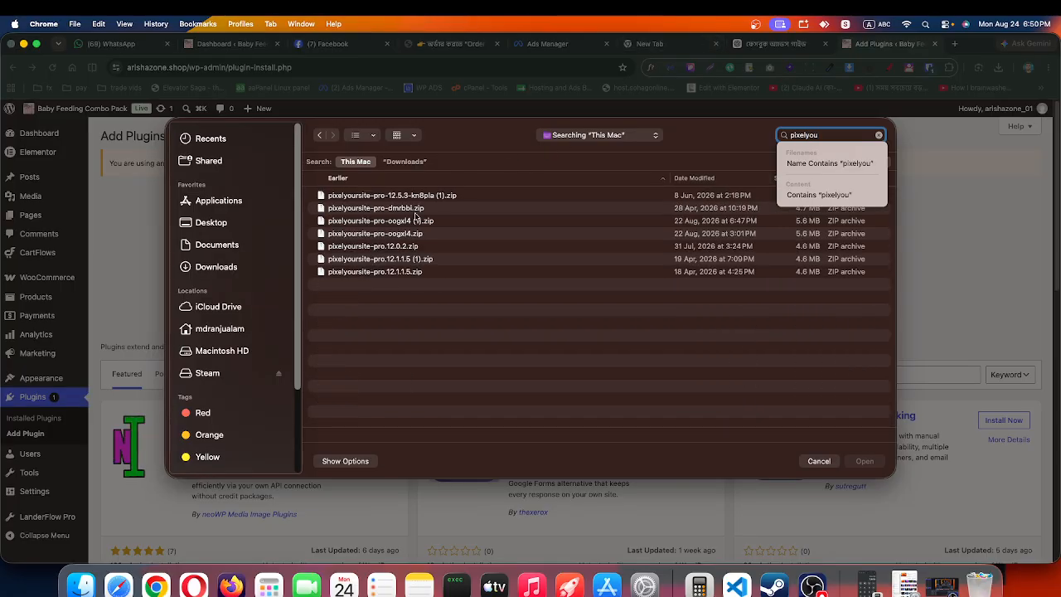
{"action": "left_click", "coordinate": [399, 247]}
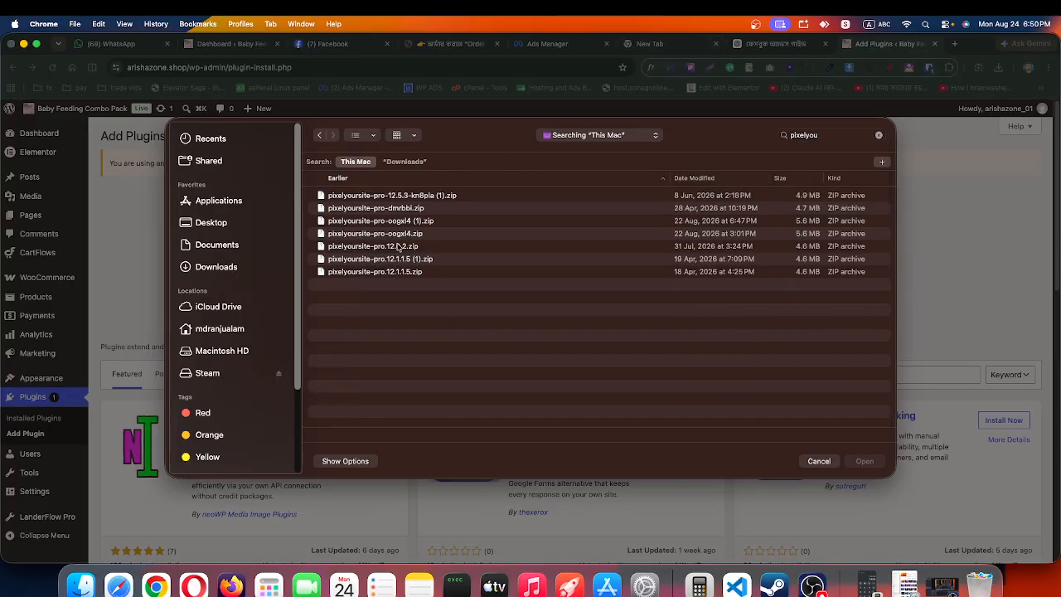
{"action": "left_click", "coordinate": [400, 247]}
{"action": "left_click", "coordinate": [865, 461]}
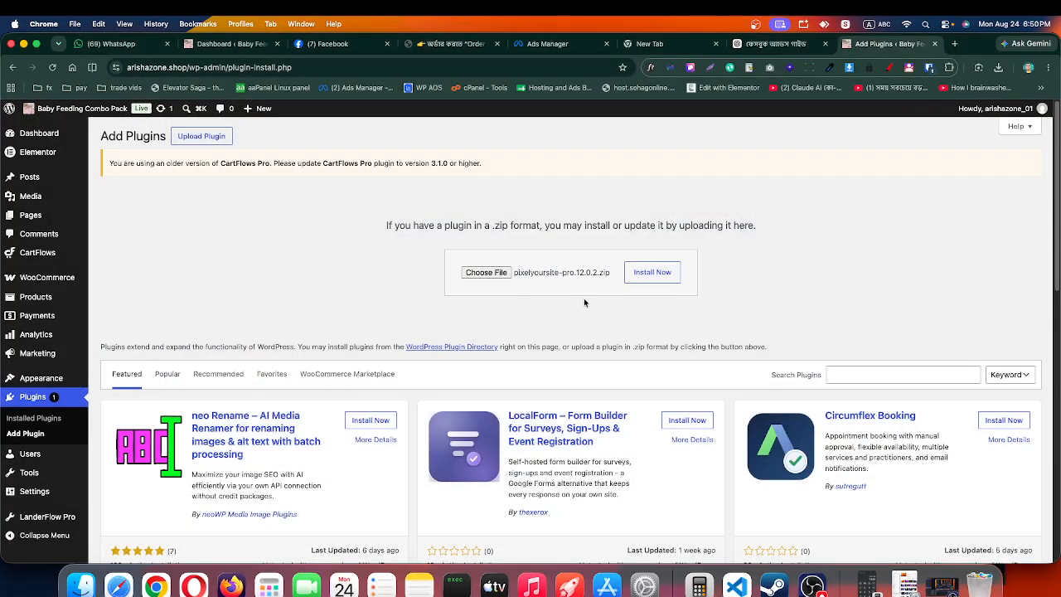
{"action": "left_click", "coordinate": [652, 274]}
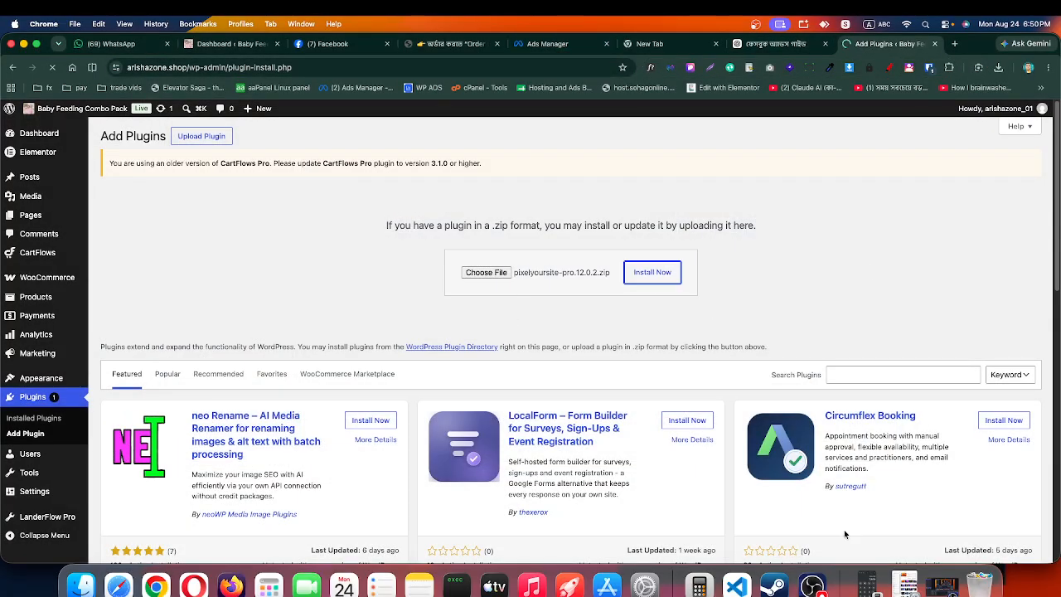
Step: Copy the client's remote desktop address from the arishazone.shop WhatsApp chat
{"action": "left_click", "coordinate": [112, 43]}
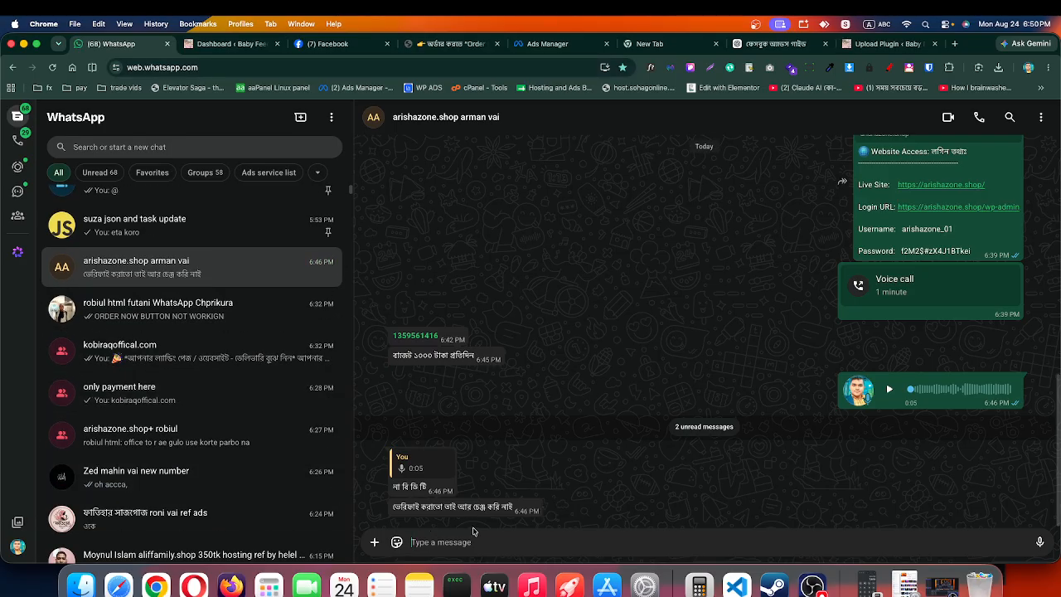
{"action": "left_click", "coordinate": [424, 337]}
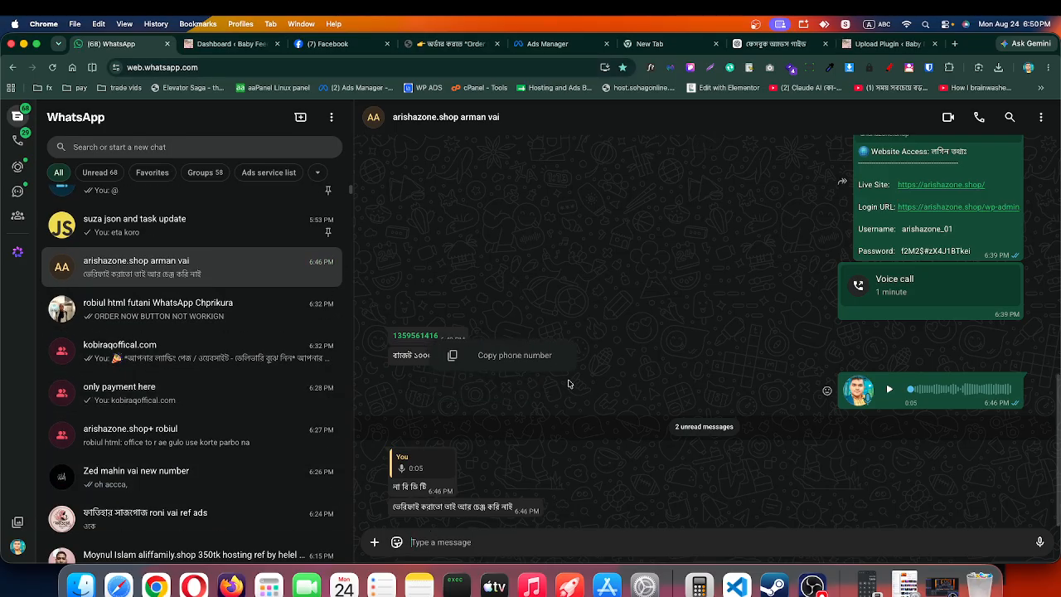
{"action": "left_click", "coordinate": [523, 363]}
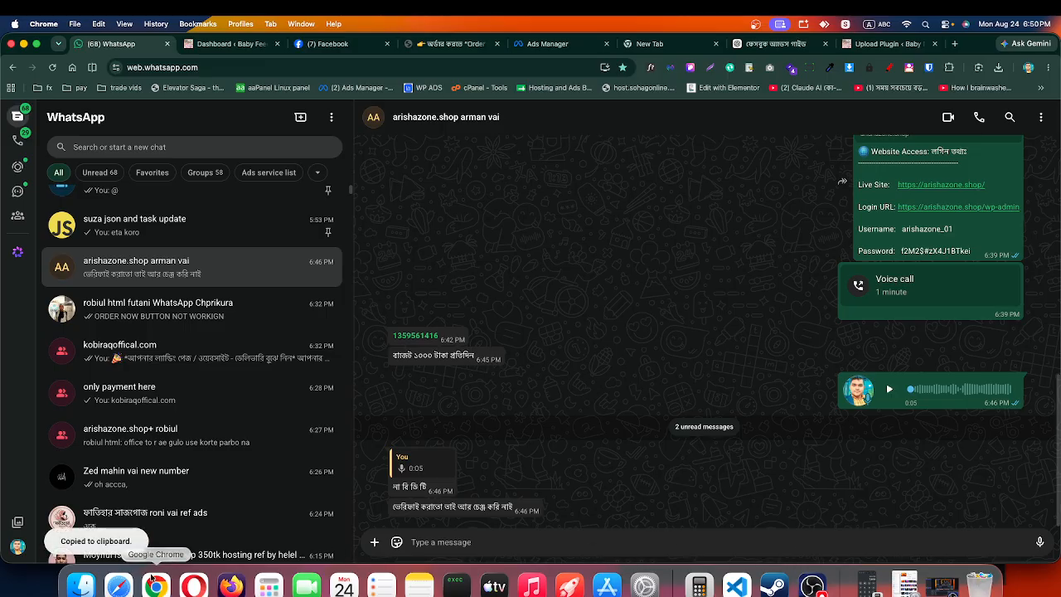
Step: Launch AnyDesk, minimize the browser window and connect to the client's computer using the copied remote address
{"action": "left_click", "coordinate": [268, 585]}
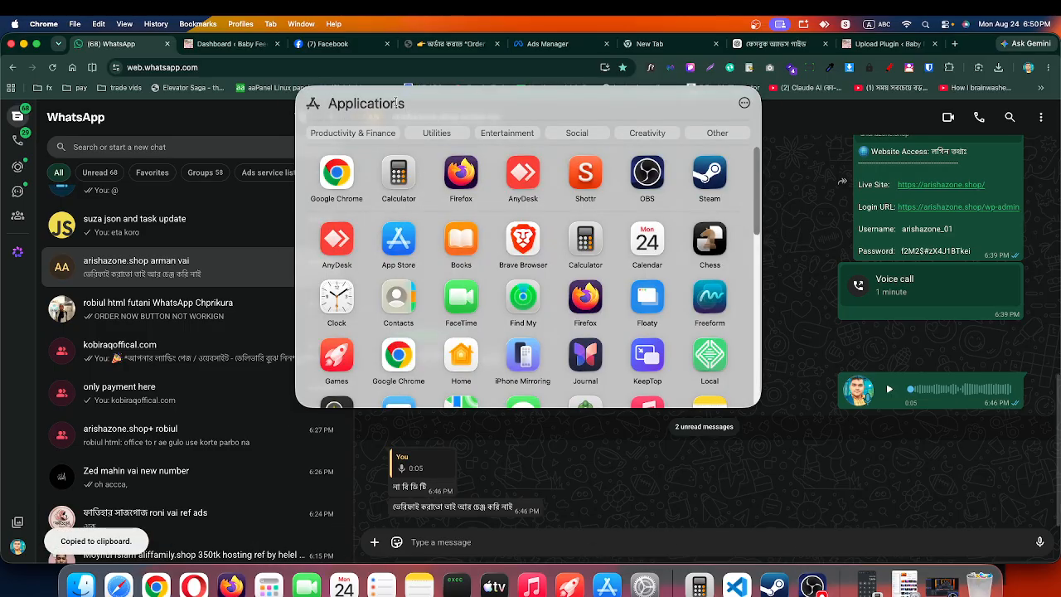
{"action": "type", "text": "anyDesk"}
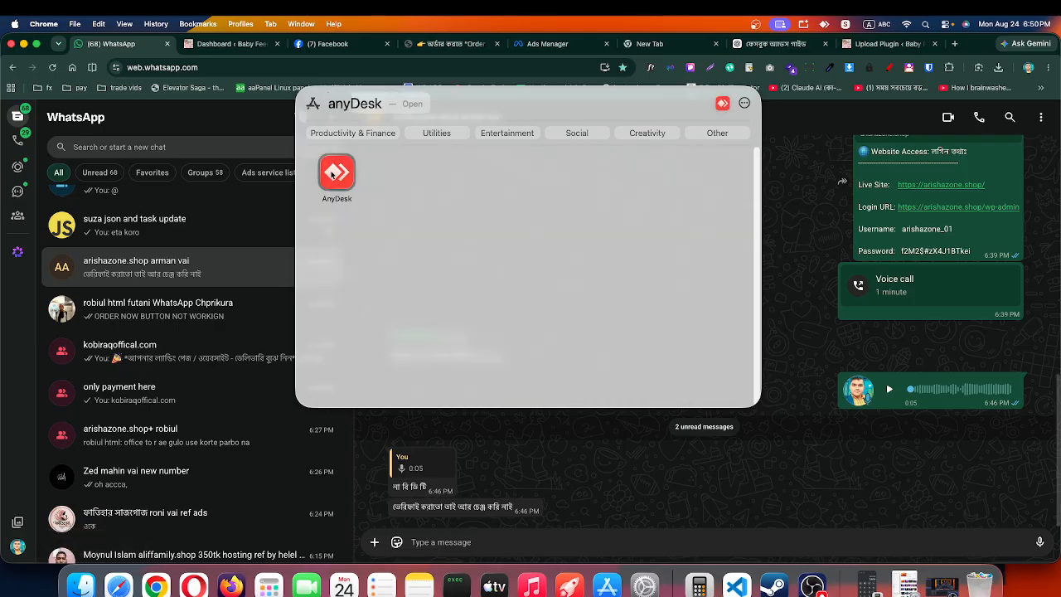
{"action": "left_click", "coordinate": [322, 176]}
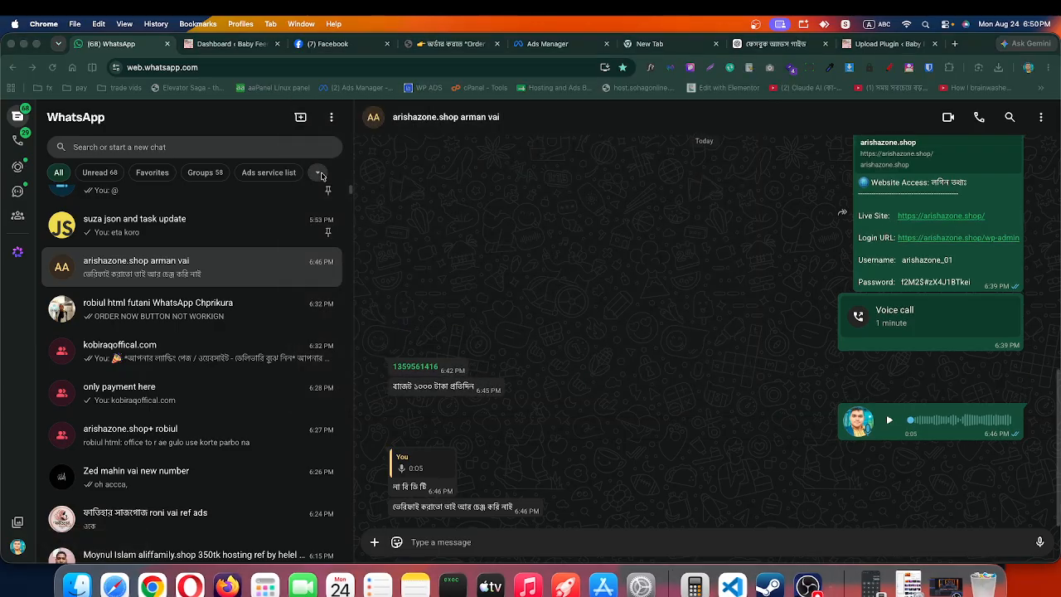
{"action": "left_click", "coordinate": [24, 44]}
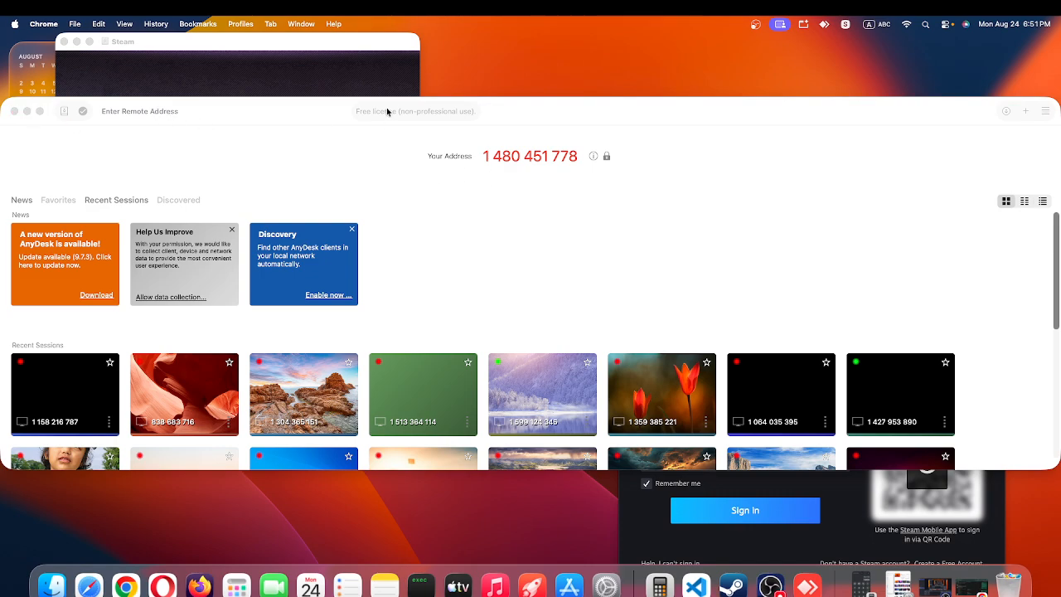
{"action": "left_click", "coordinate": [131, 111]}
{"action": "key", "text": "super+v"}
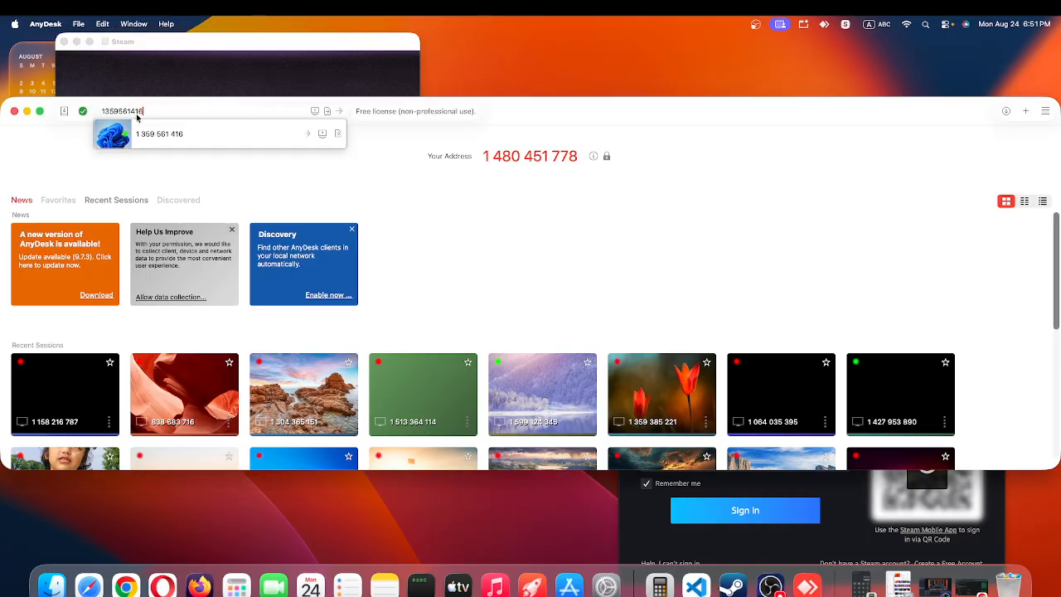
{"action": "key", "text": "Return"}
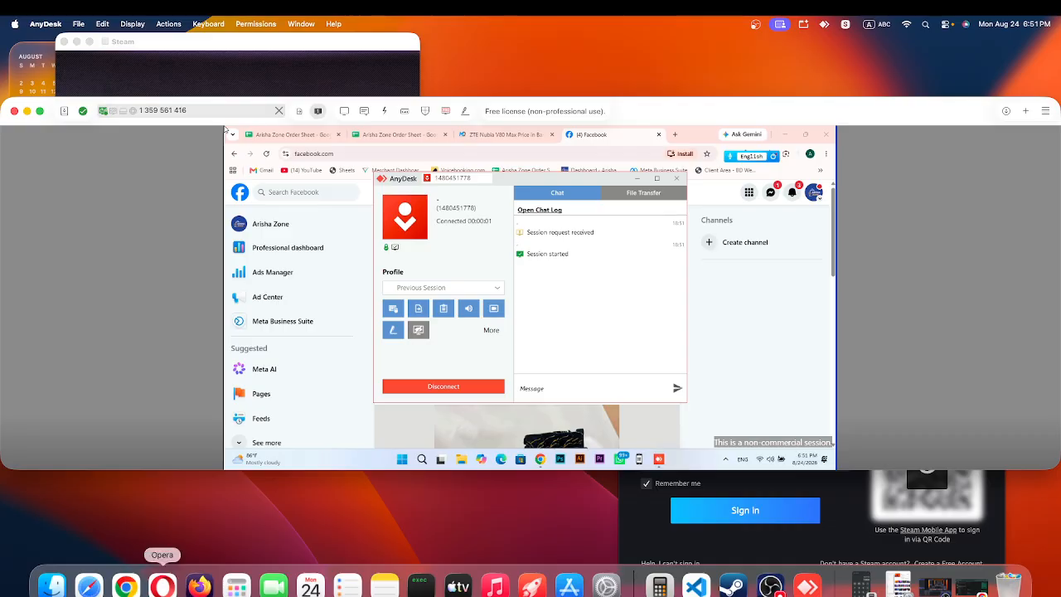
Step: Switch back to WhatsApp in Chrome, search the chats for "arisha" and look through the matching conversations
{"action": "left_click", "coordinate": [126, 586]}
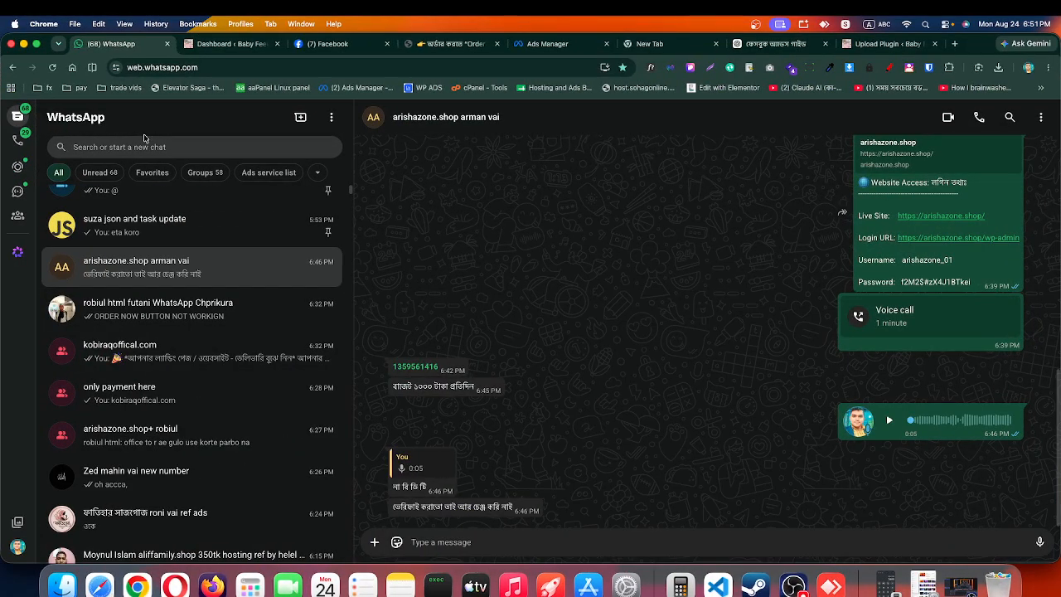
{"action": "left_click", "coordinate": [144, 147]}
{"action": "type", "text": "arisha"}
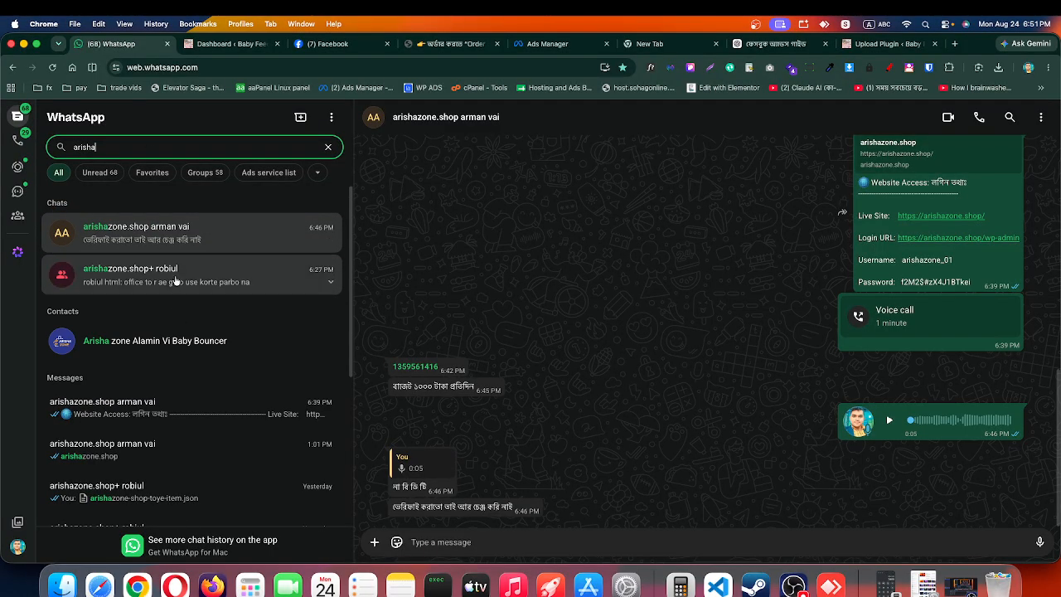
{"action": "scroll", "coordinate": [200, 398], "scroll_direction": "down", "scroll_amount": 5}
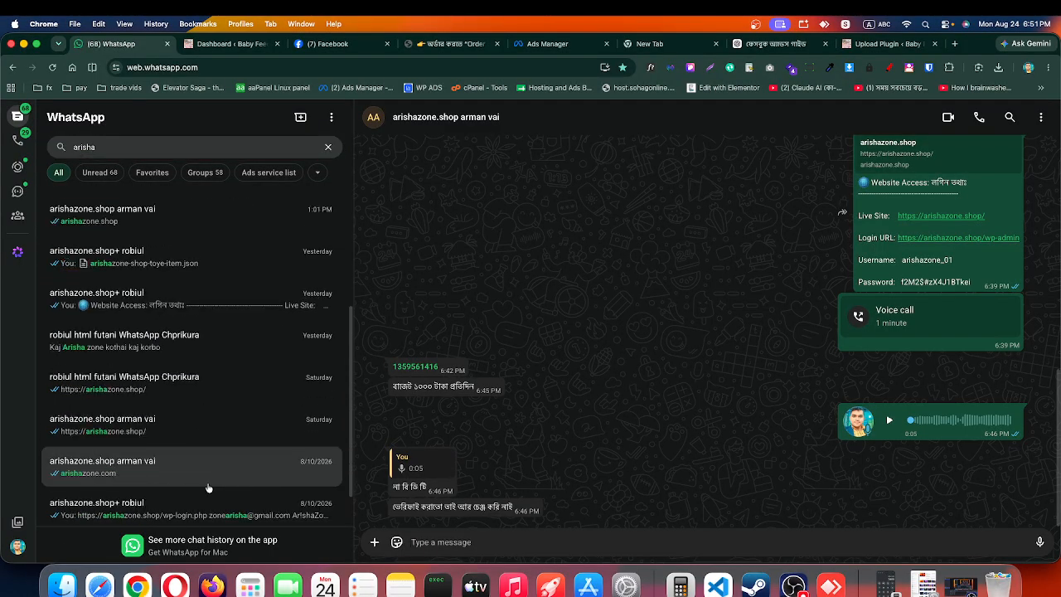
{"action": "scroll", "coordinate": [223, 415], "scroll_direction": "up", "scroll_amount": 5}
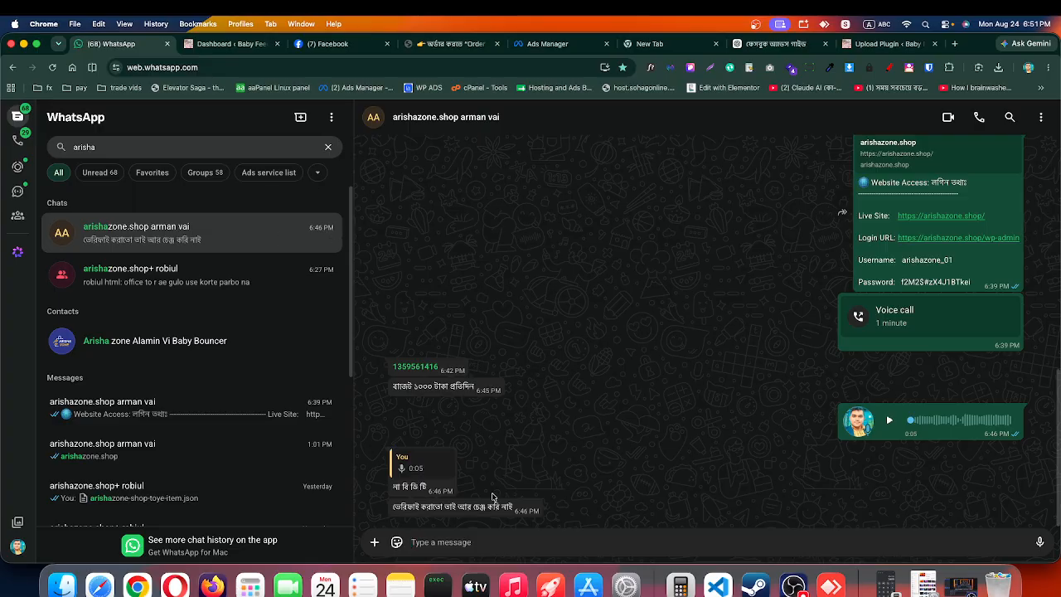
Step: Send the message "got it" in the open arishazone.shop client chat
{"action": "type", "text": "g"}
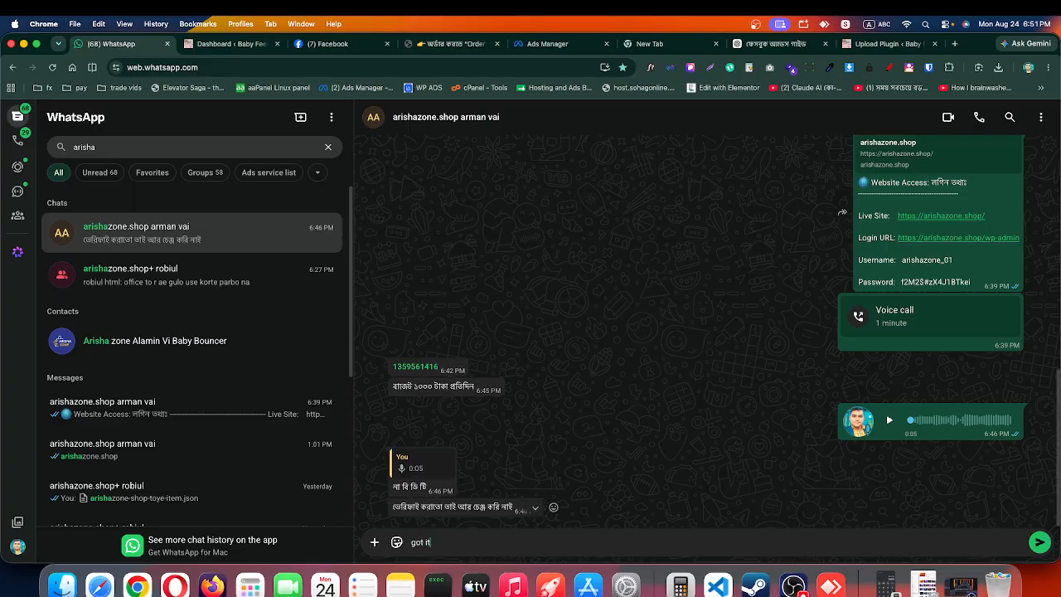
{"action": "type", "text": "ot it"}
{"action": "key", "text": "Return"}
Step: Return to the plugin upload tab, activate PixelYourSite PRO and dismiss the activation notice
{"action": "left_click", "coordinate": [385, 48]}
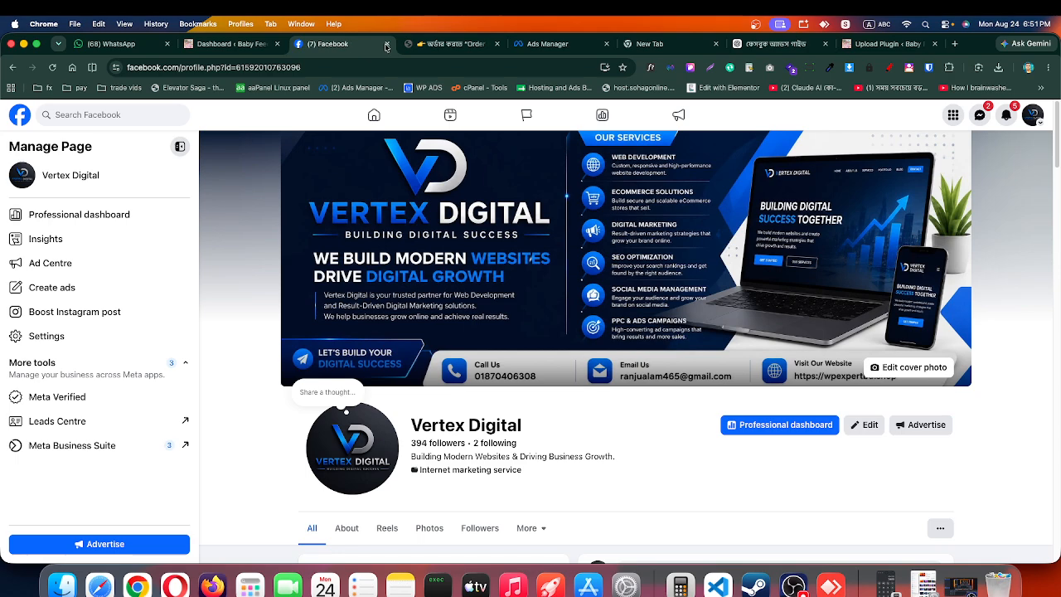
{"action": "left_click", "coordinate": [452, 44]}
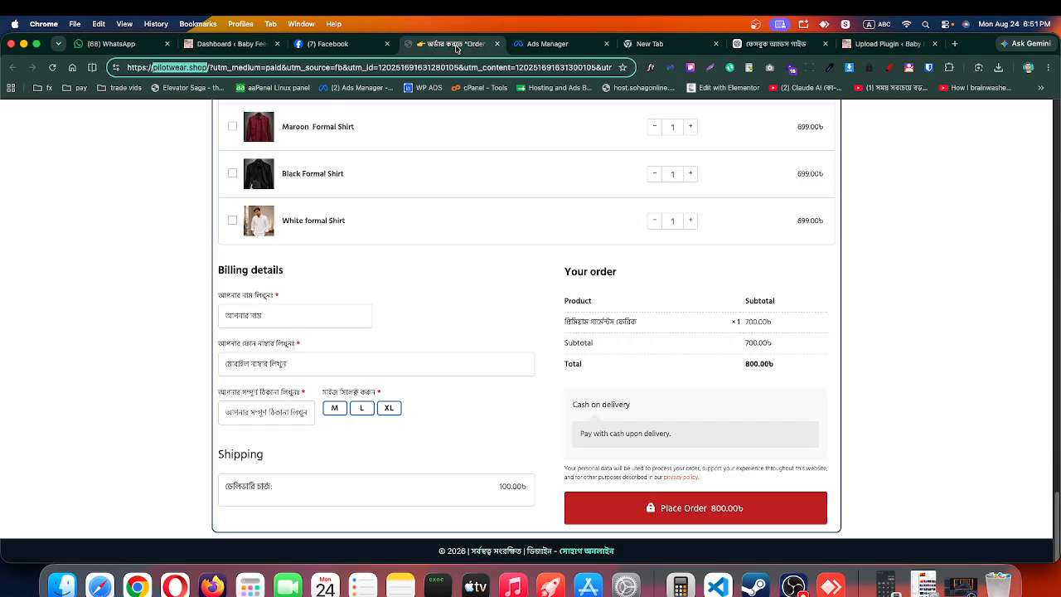
{"action": "left_click", "coordinate": [873, 43]}
{"action": "left_click", "coordinate": [156, 262]}
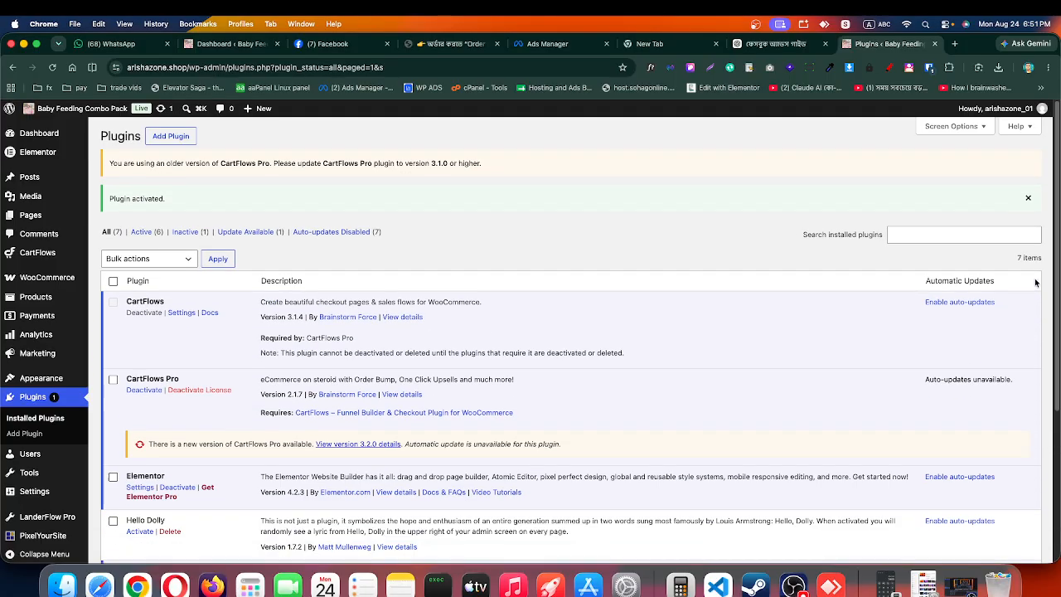
{"action": "left_click", "coordinate": [1031, 198]}
{"action": "scroll", "coordinate": [207, 433], "scroll_direction": "down", "scroll_amount": 5}
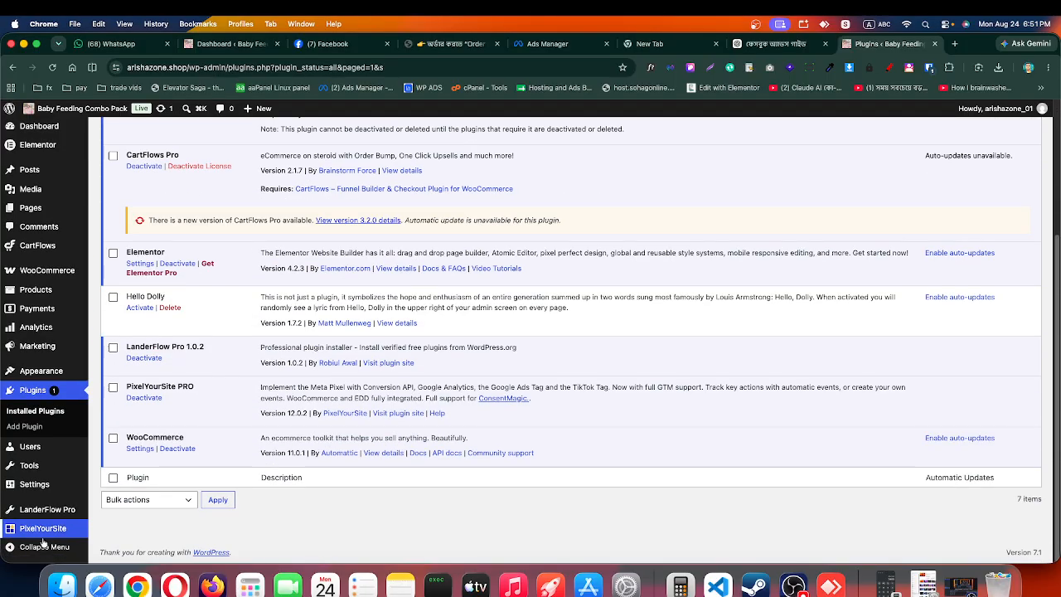
Step: Open the PixelYourSite licenses page, enter the PixelYourSite PRO license key and activate the license
{"action": "mouse_move", "coordinate": [43, 534]}
{"action": "left_click", "coordinate": [116, 419]}
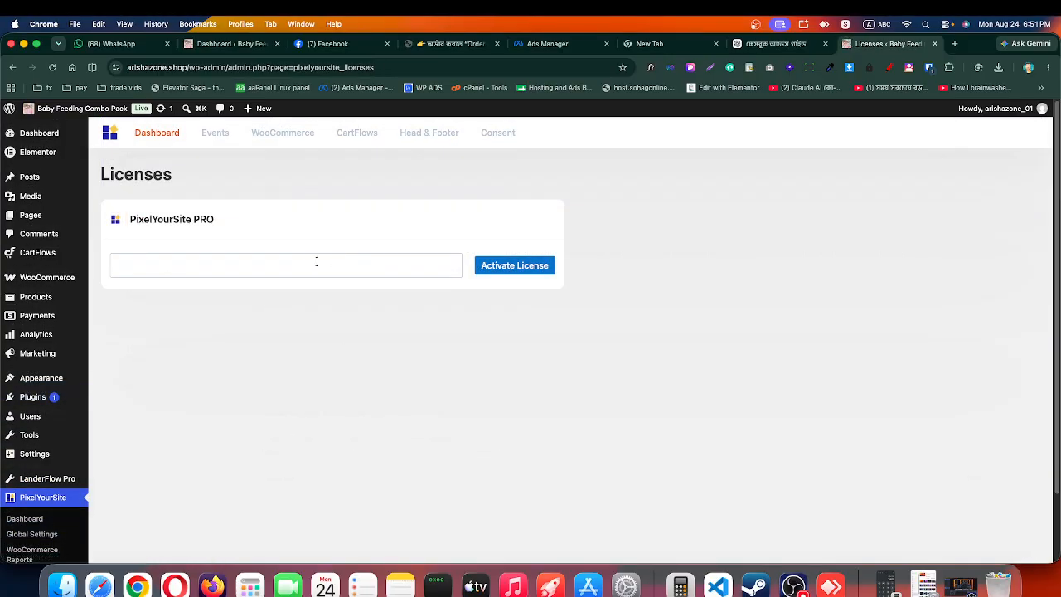
{"action": "left_click", "coordinate": [304, 262]}
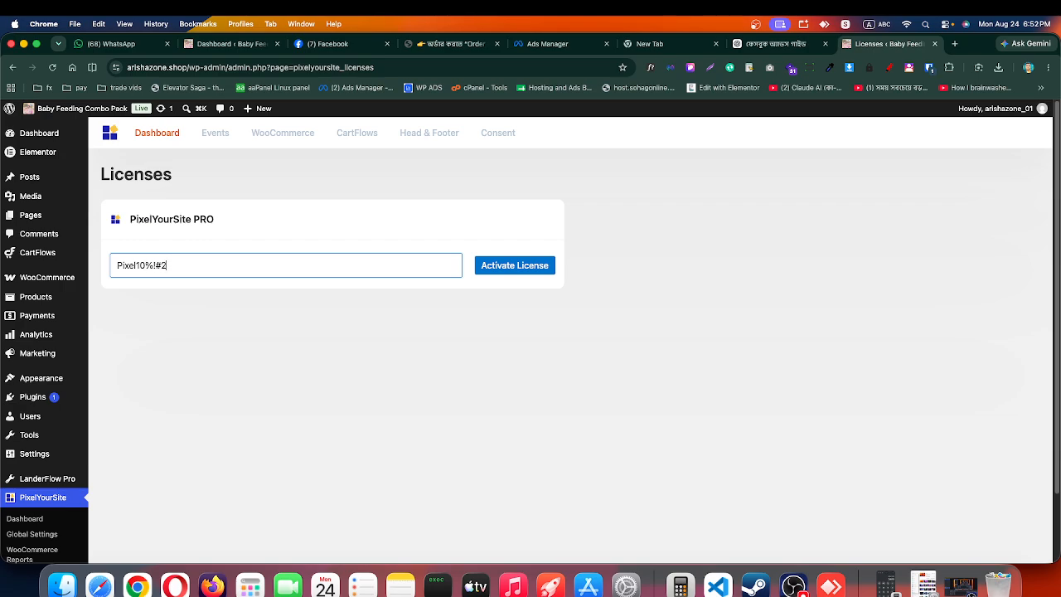
{"action": "left_click", "coordinate": [506, 267]}
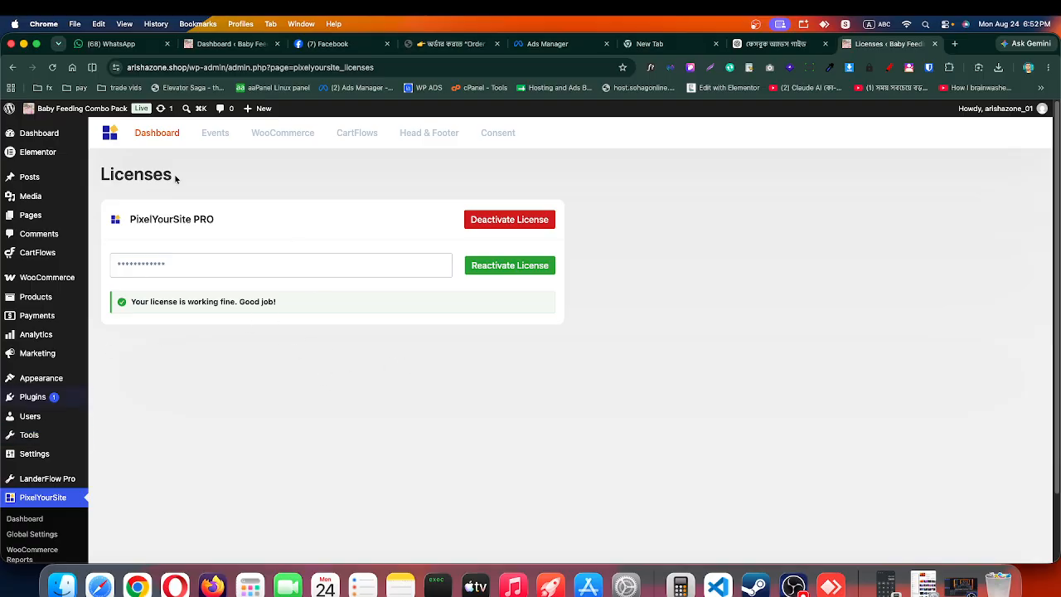
Step: Open the Meta Pixel settings on the PixelYourSite dashboard and enable the pixel, Conversion API and Advanced Matching
{"action": "left_click", "coordinate": [193, 133]}
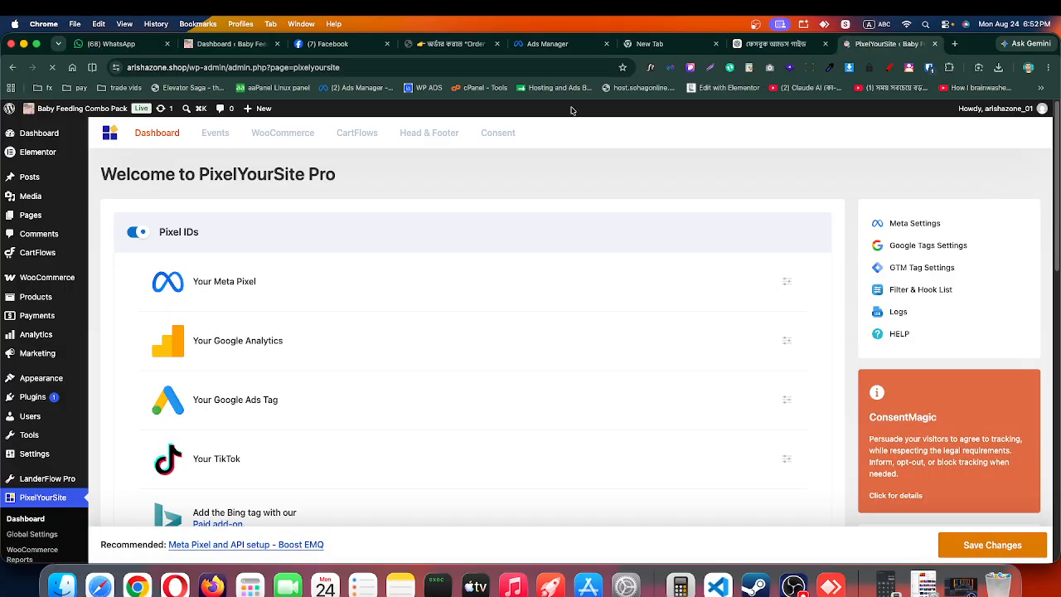
{"action": "left_click", "coordinate": [787, 281]}
{"action": "scroll", "coordinate": [460, 266], "scroll_direction": "down", "scroll_amount": 3}
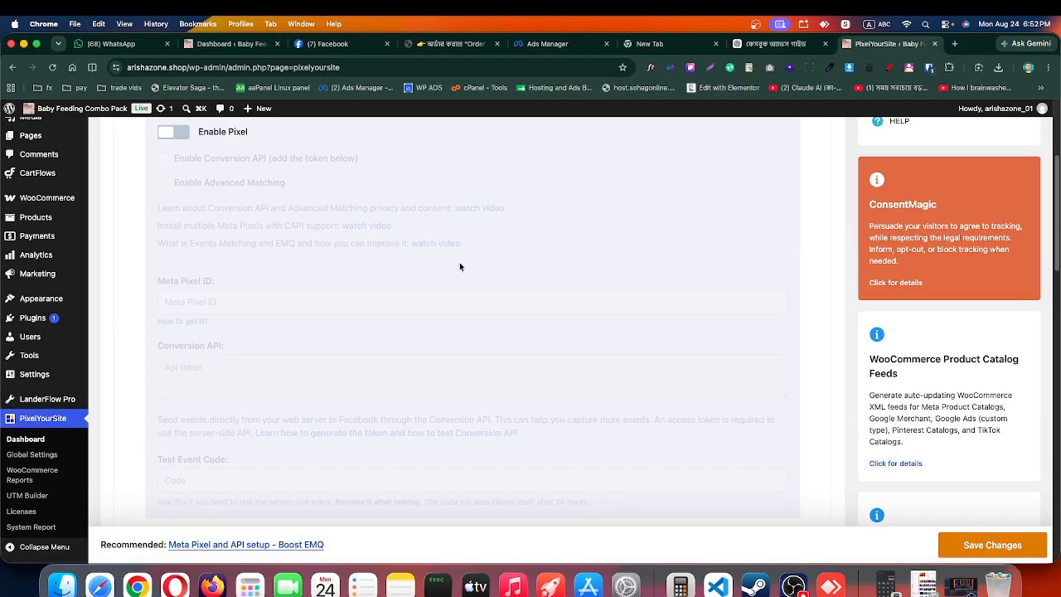
{"action": "scroll", "coordinate": [343, 228], "scroll_direction": "up", "scroll_amount": 2}
{"action": "left_click", "coordinate": [172, 220]}
{"action": "left_click", "coordinate": [163, 247]}
{"action": "left_click", "coordinate": [162, 272]}
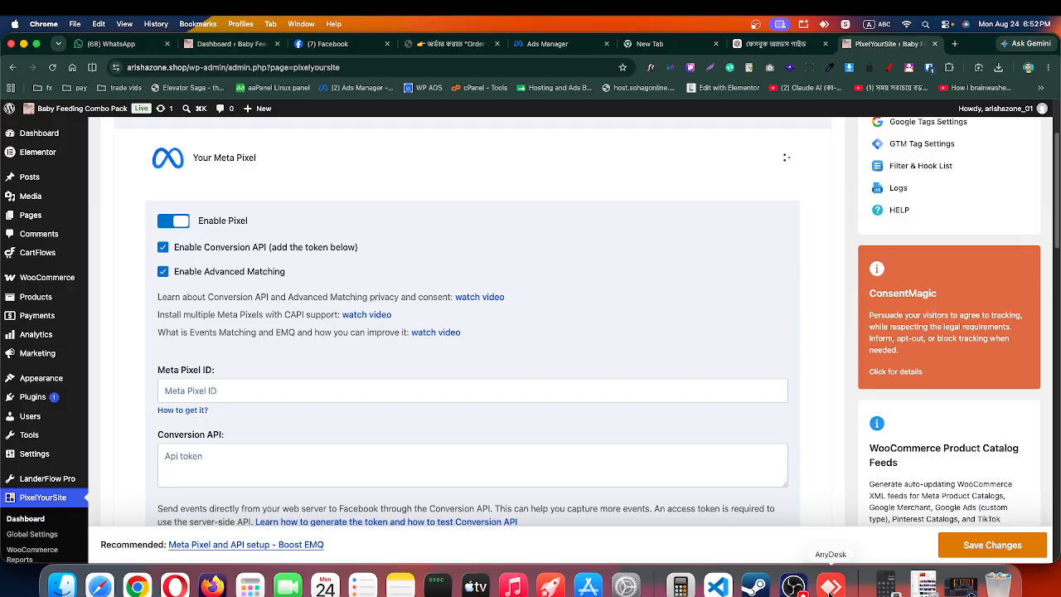
Step: Switch to AnyDesk, open Ads Manager from the client's Facebook with the Arishazone Shop 1 ad account and dismiss the promotional popup
{"action": "left_click", "coordinate": [832, 587]}
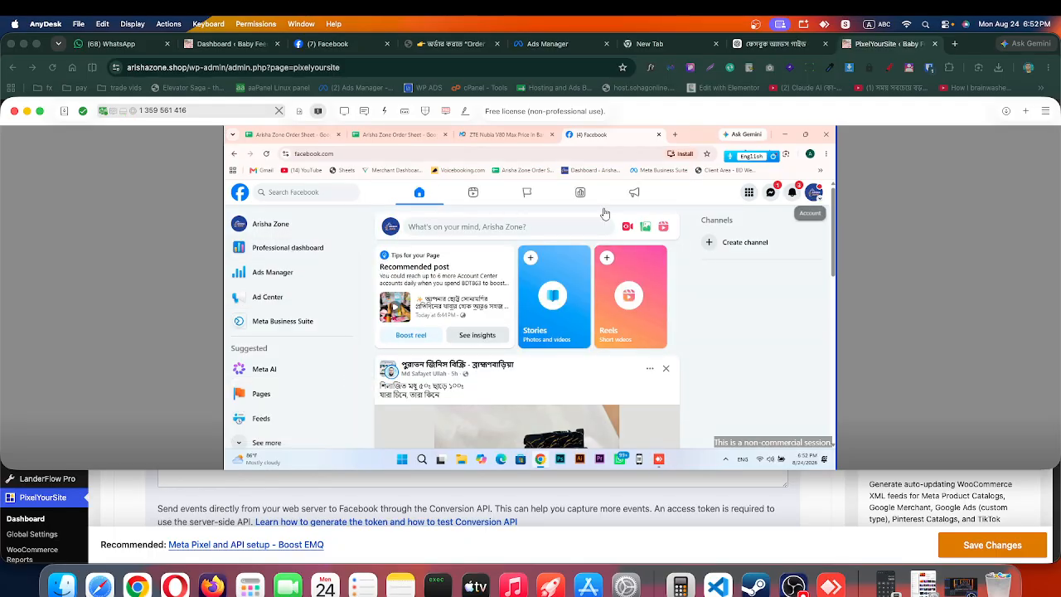
{"action": "left_click", "coordinate": [814, 193]}
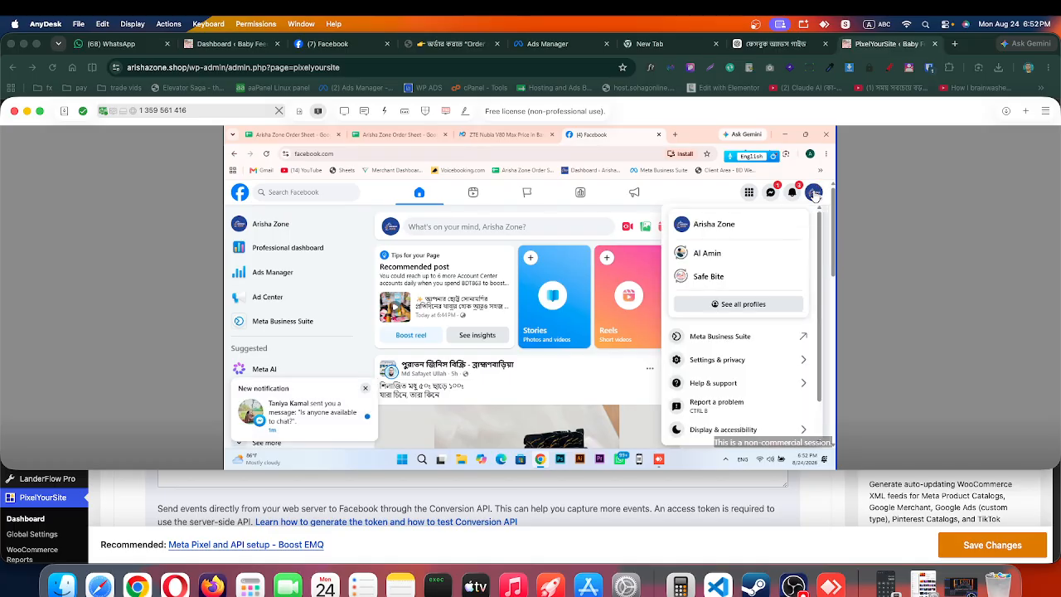
{"action": "left_click", "coordinate": [282, 279]}
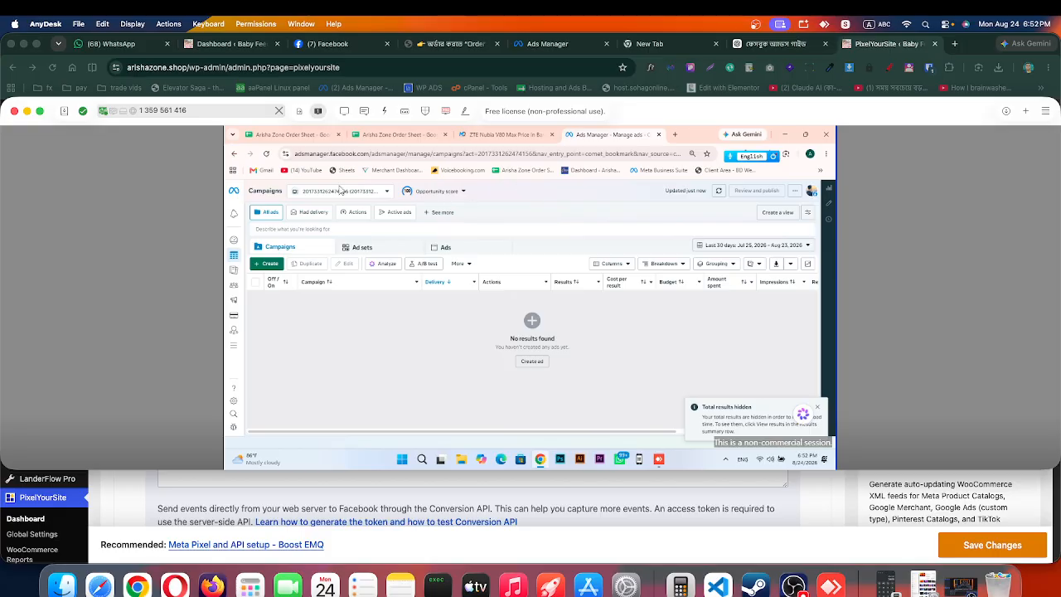
{"action": "left_click", "coordinate": [334, 193]}
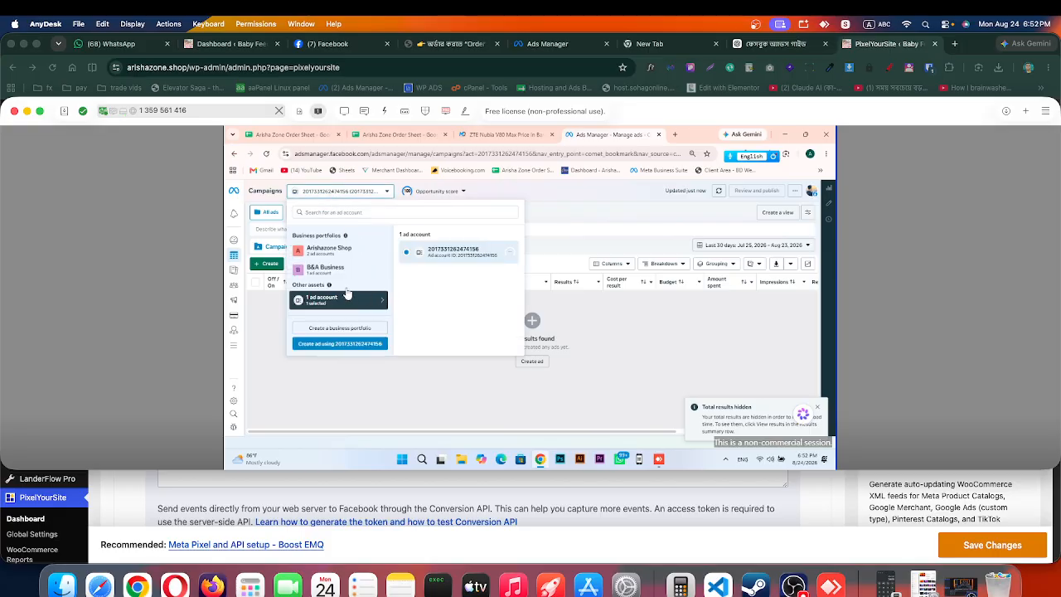
{"action": "left_click", "coordinate": [326, 256]}
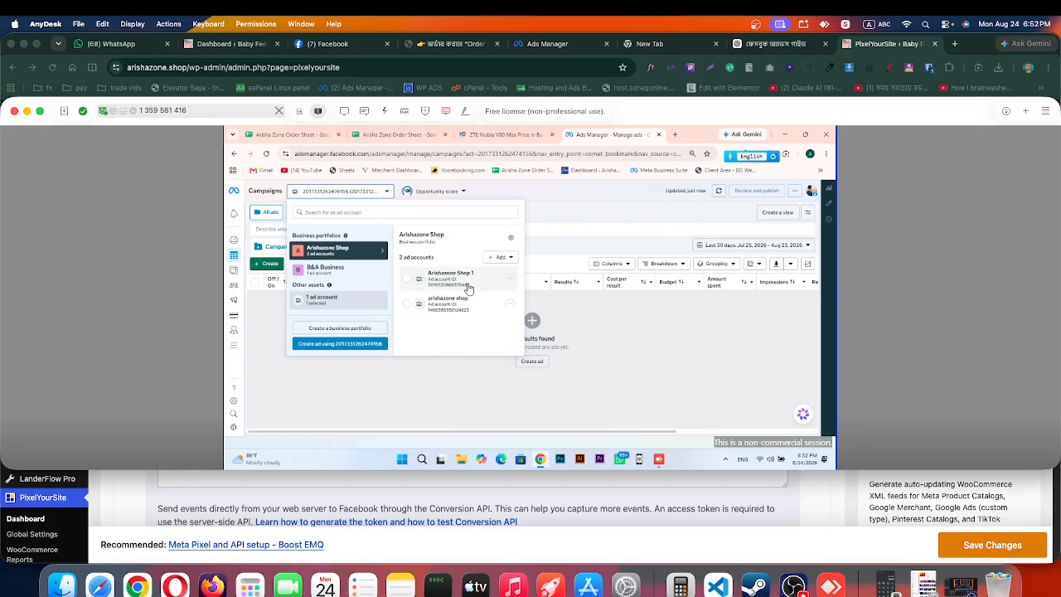
{"action": "left_click", "coordinate": [457, 285]}
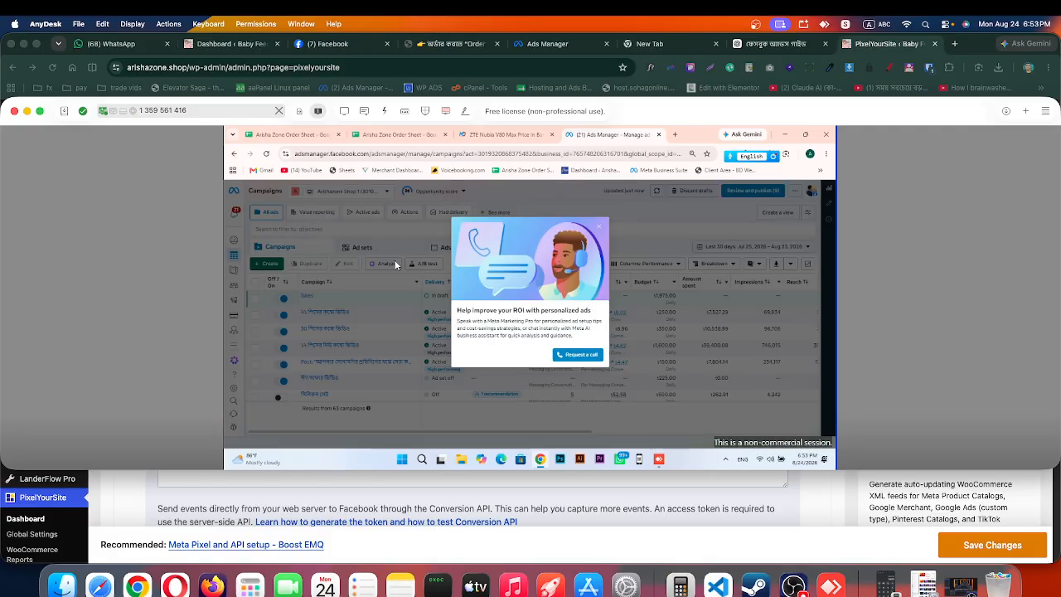
{"action": "left_click", "coordinate": [597, 228]}
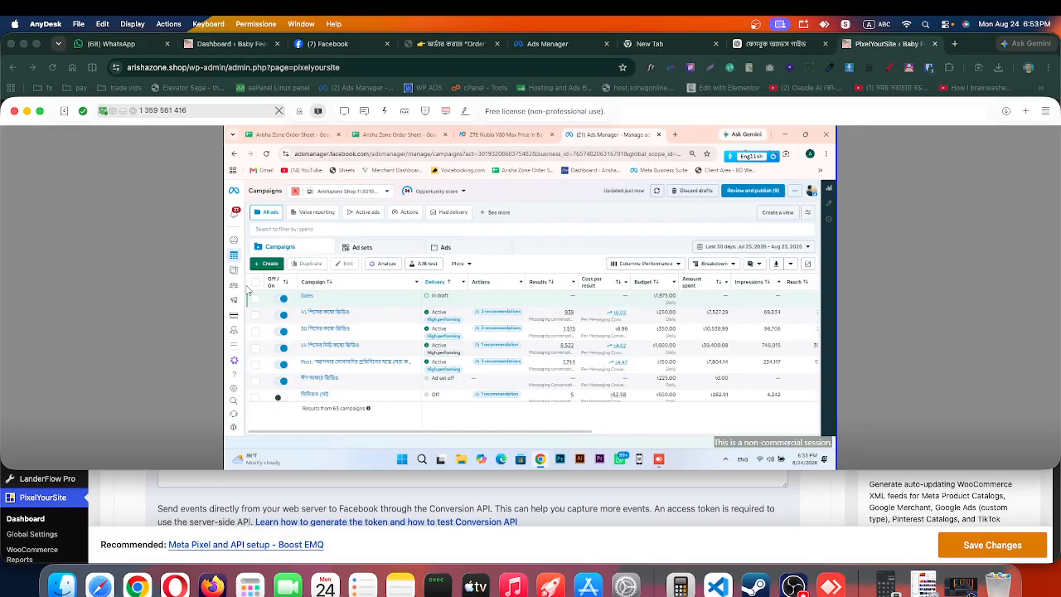
{"action": "left_click", "coordinate": [342, 192]}
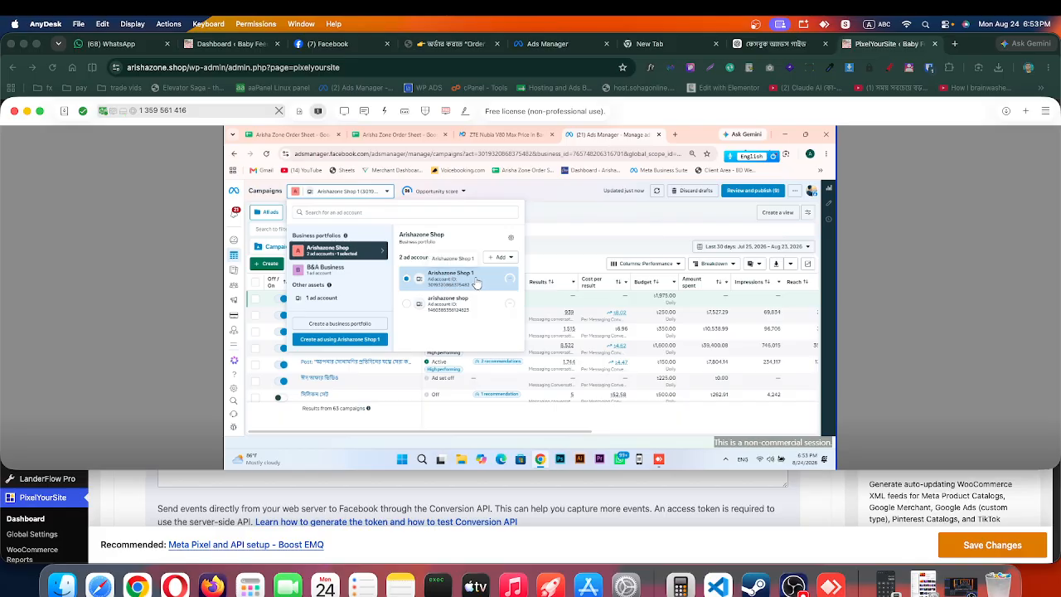
{"action": "left_click", "coordinate": [537, 202]}
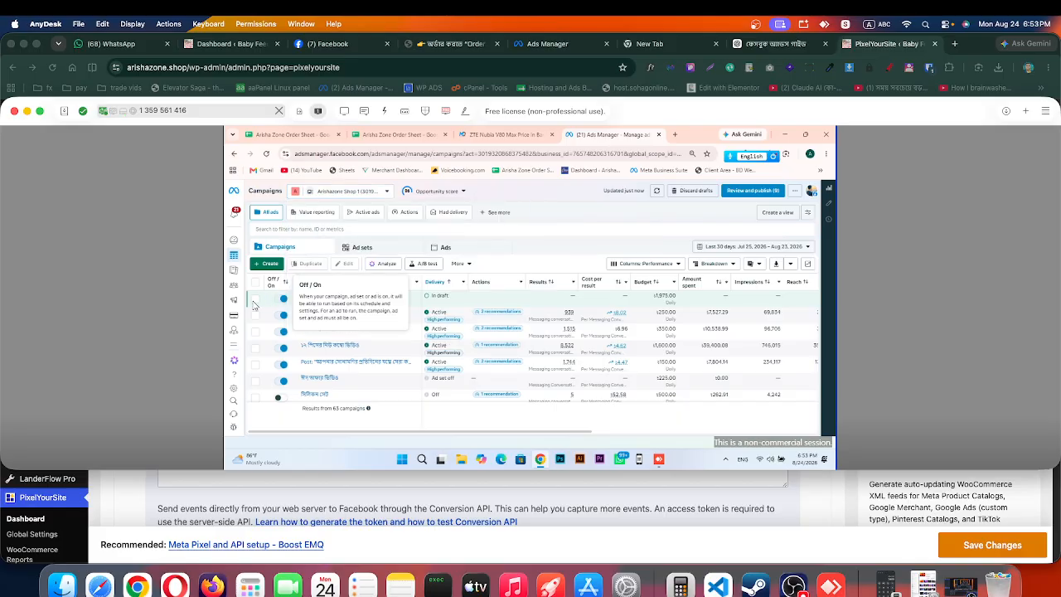
Step: Open the Arishazone Shop business settings from Ads Manager and go to Datasets & pixels under Data Sources
{"action": "left_click", "coordinate": [247, 345]}
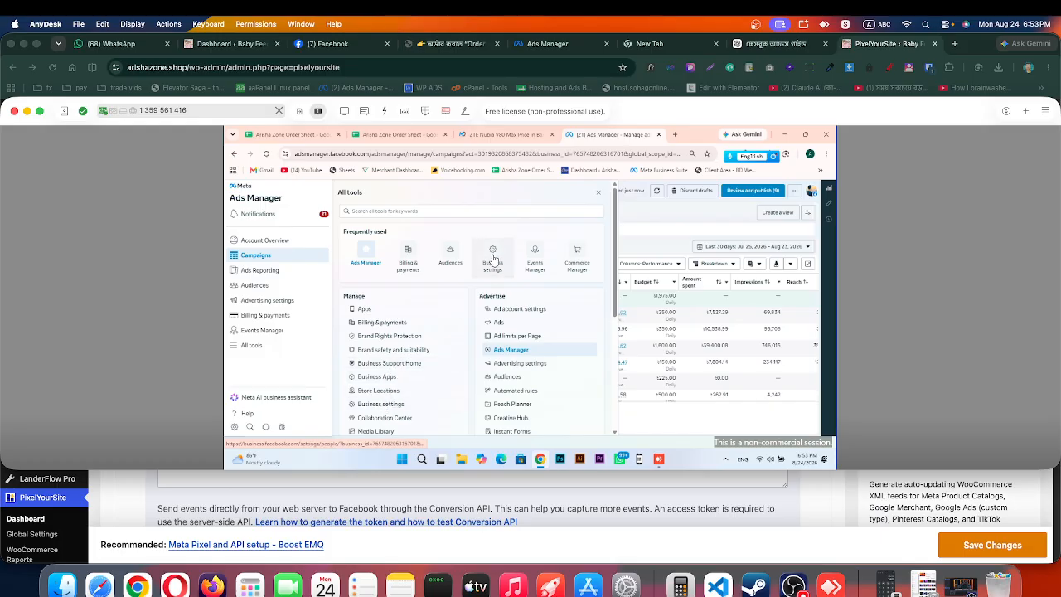
{"action": "left_click", "coordinate": [425, 282]}
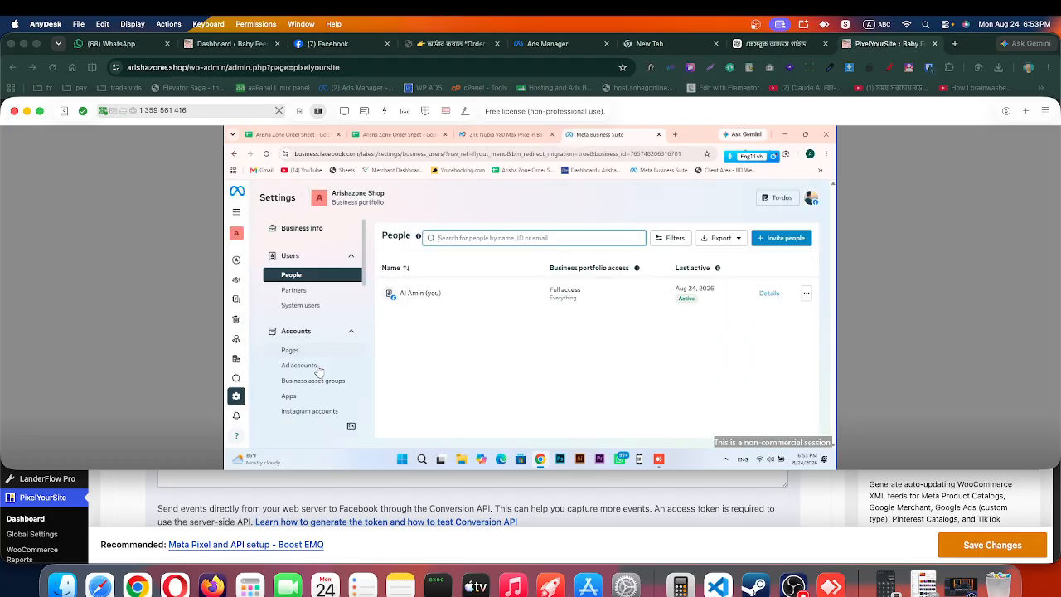
{"action": "scroll", "coordinate": [319, 371], "scroll_direction": "down", "scroll_amount": 3}
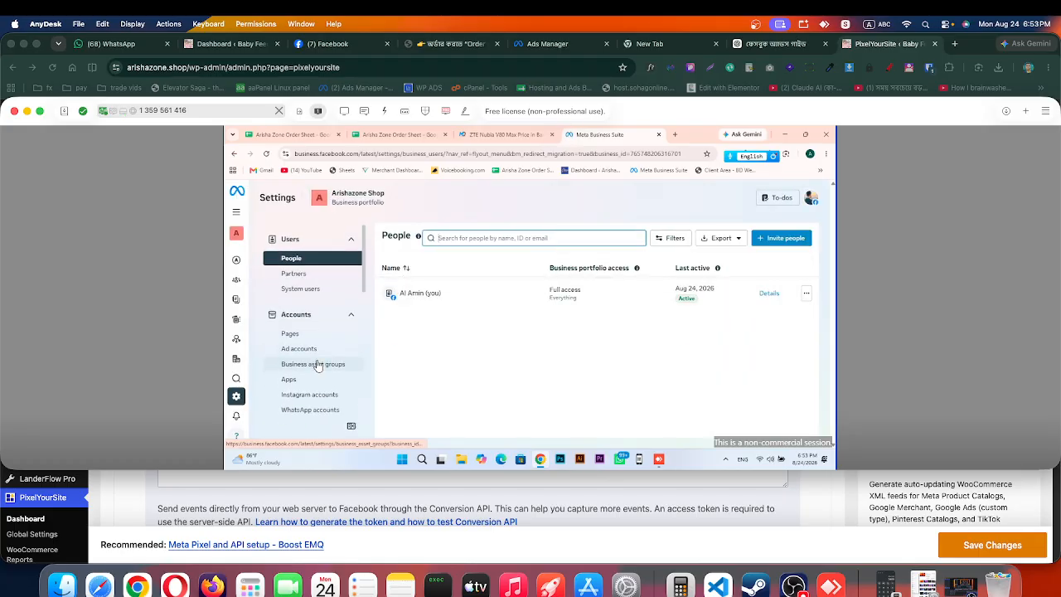
{"action": "scroll", "coordinate": [317, 366], "scroll_direction": "down", "scroll_amount": 5}
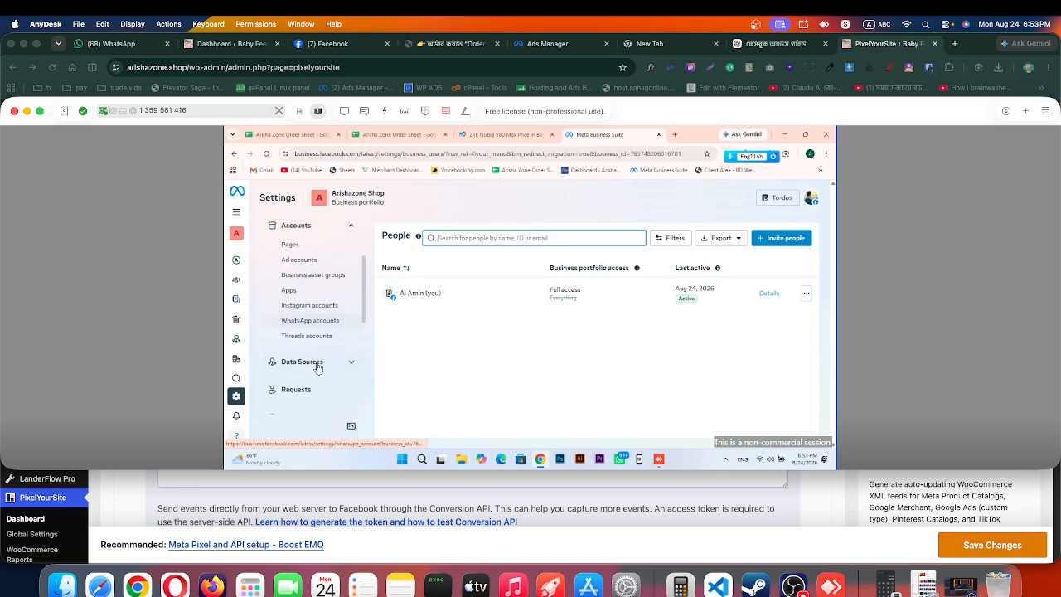
{"action": "left_click", "coordinate": [312, 353]}
{"action": "left_click", "coordinate": [302, 388]}
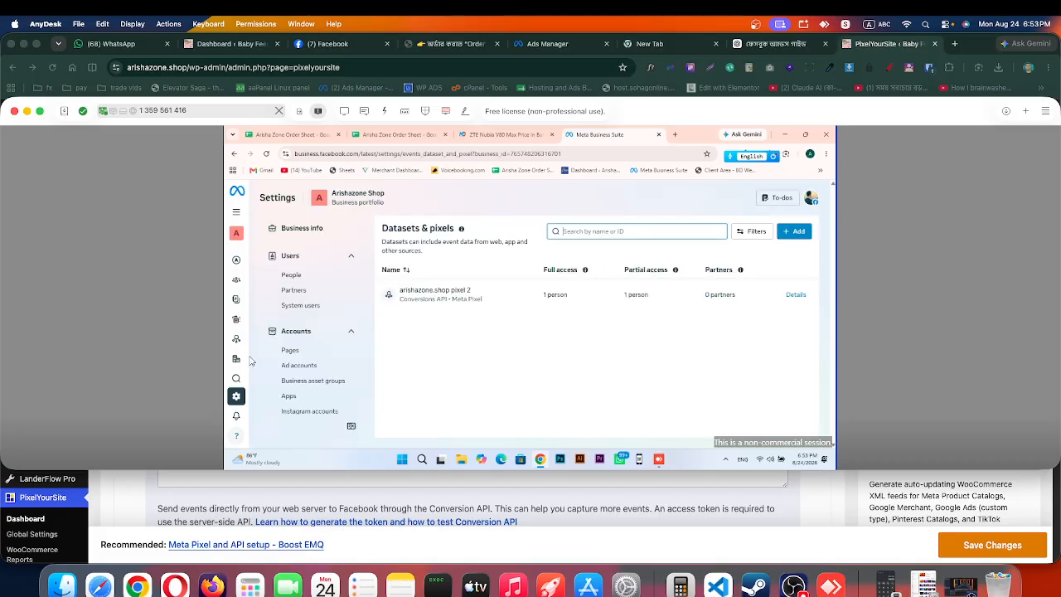
Step: Open the details of arishazone.shop pixel 2 and examine its connected assets
{"action": "left_click", "coordinate": [448, 299]}
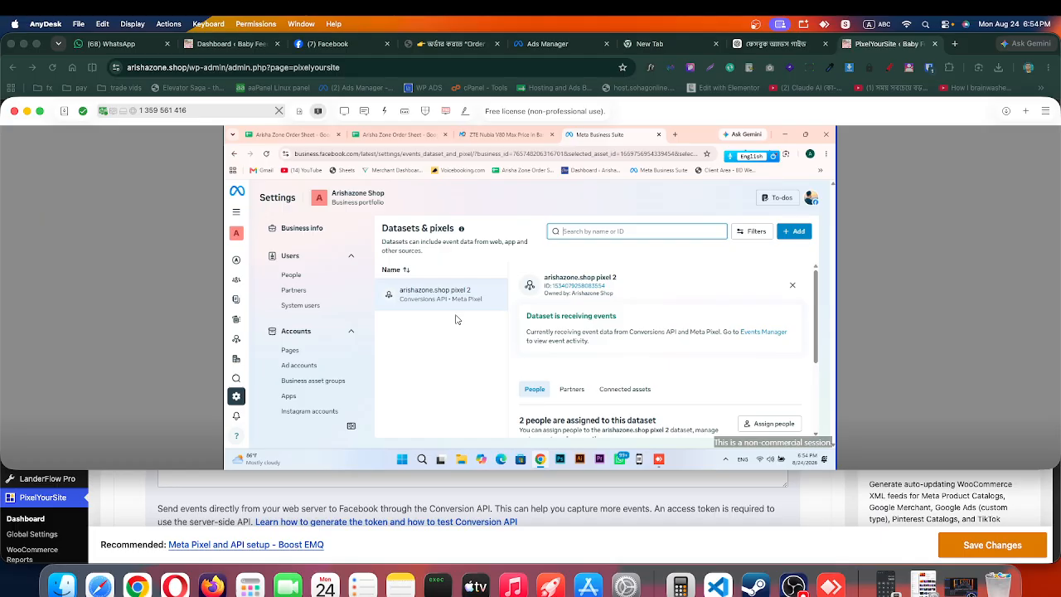
{"action": "scroll", "coordinate": [623, 377], "scroll_direction": "down", "scroll_amount": 1}
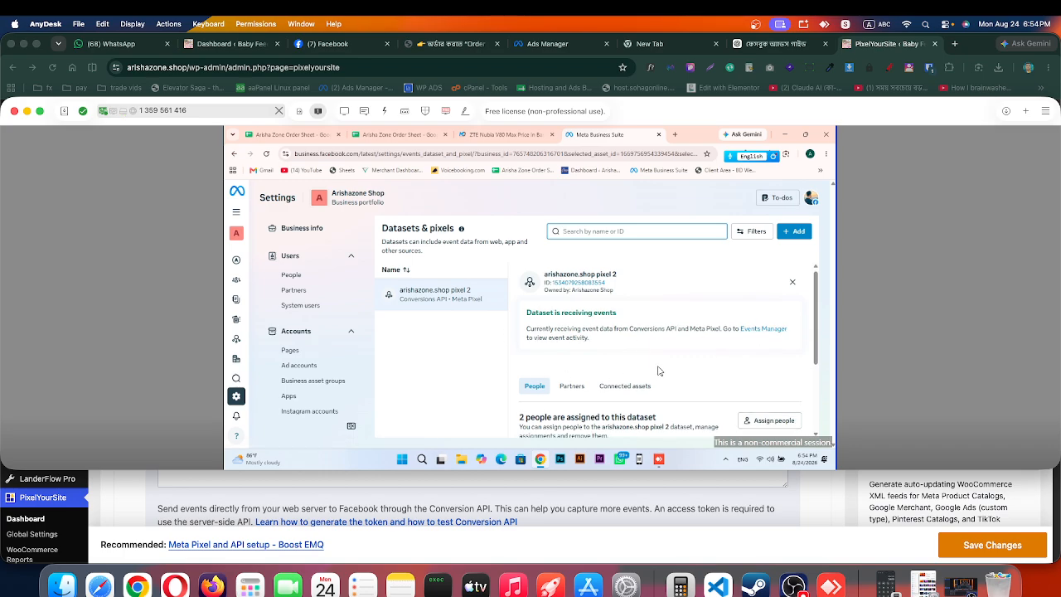
{"action": "scroll", "coordinate": [623, 372], "scroll_direction": "down", "scroll_amount": 3}
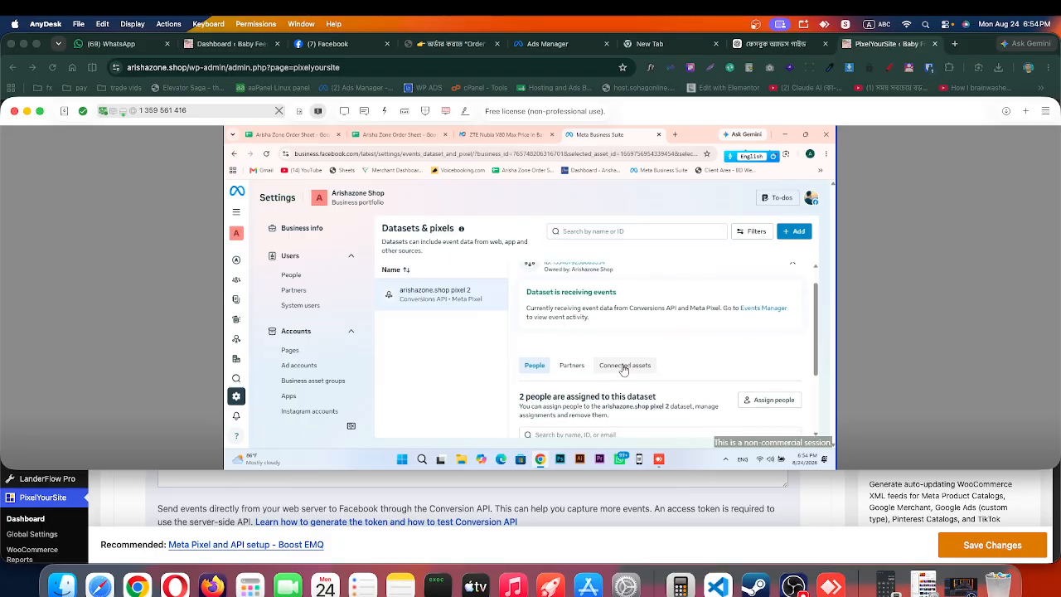
{"action": "left_click", "coordinate": [624, 371]}
{"action": "scroll", "coordinate": [637, 369], "scroll_direction": "down", "scroll_amount": 2}
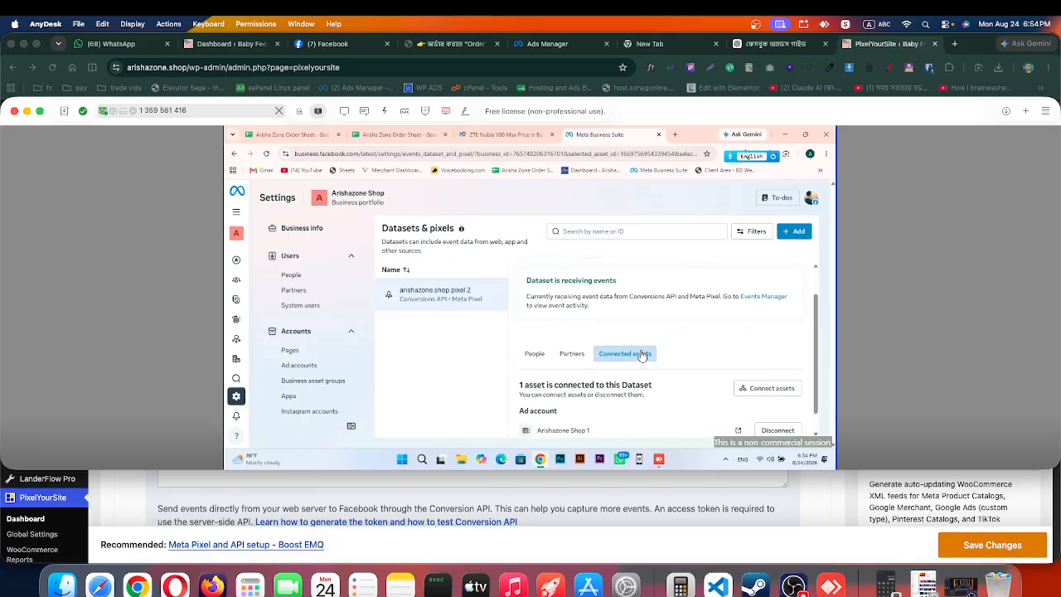
{"action": "scroll", "coordinate": [658, 363], "scroll_direction": "up", "scroll_amount": 3}
{"action": "scroll", "coordinate": [616, 321], "scroll_direction": "up", "scroll_amount": 2}
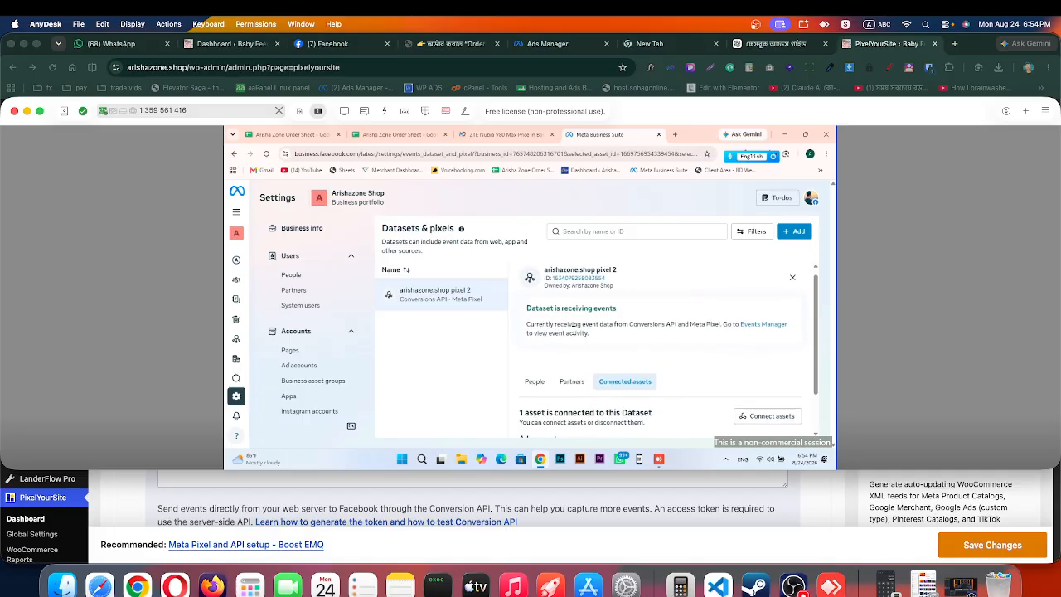
Step: Switch to Chrome to read the client's WhatsApp reply, and return to the AnyDesk session
{"action": "left_click", "coordinate": [116, 45]}
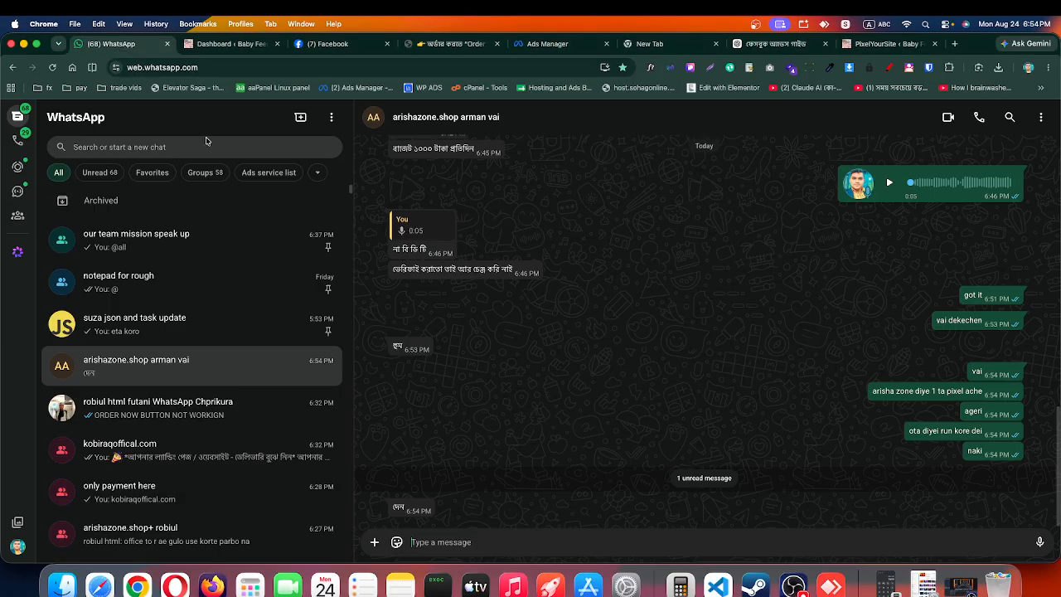
{"action": "left_click", "coordinate": [535, 45]}
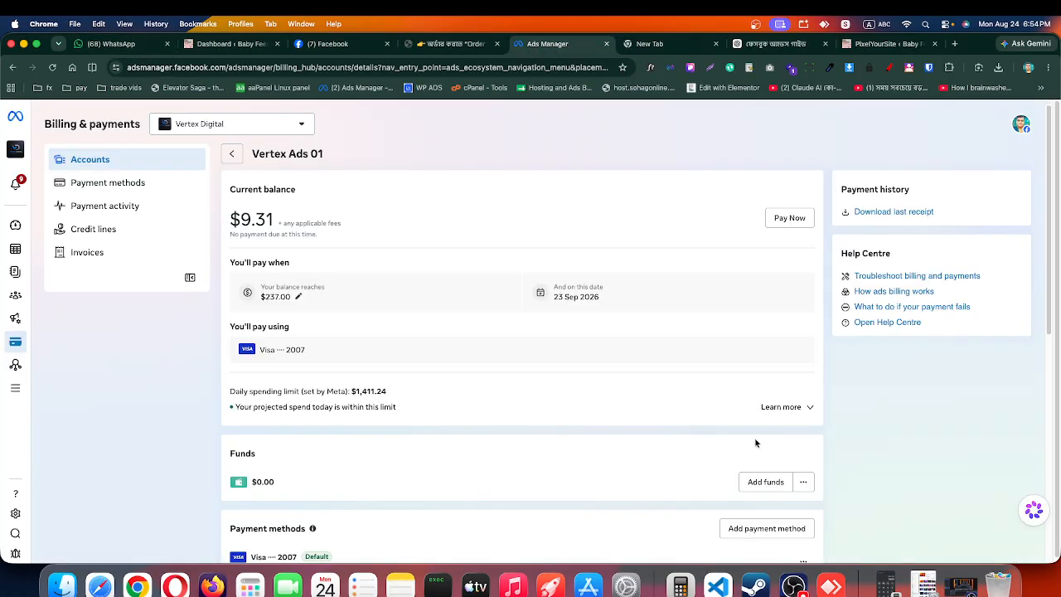
{"action": "key", "text": "super+Tab"}
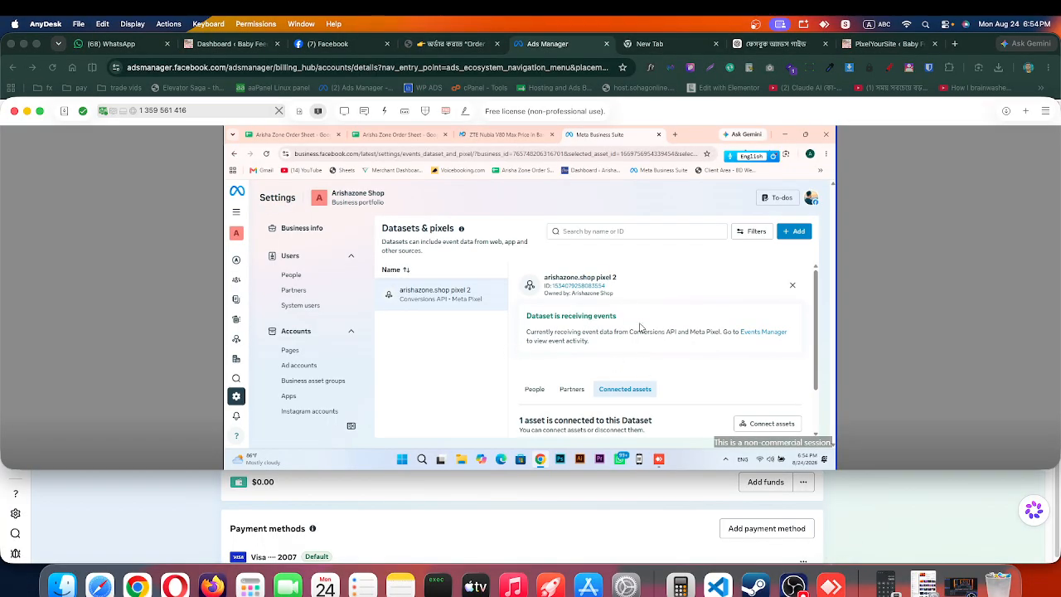
Step: Open the arishazone.shop pixel 2 dataset in Events Manager and look through its Overview and Actions pages
{"action": "left_click", "coordinate": [761, 332]}
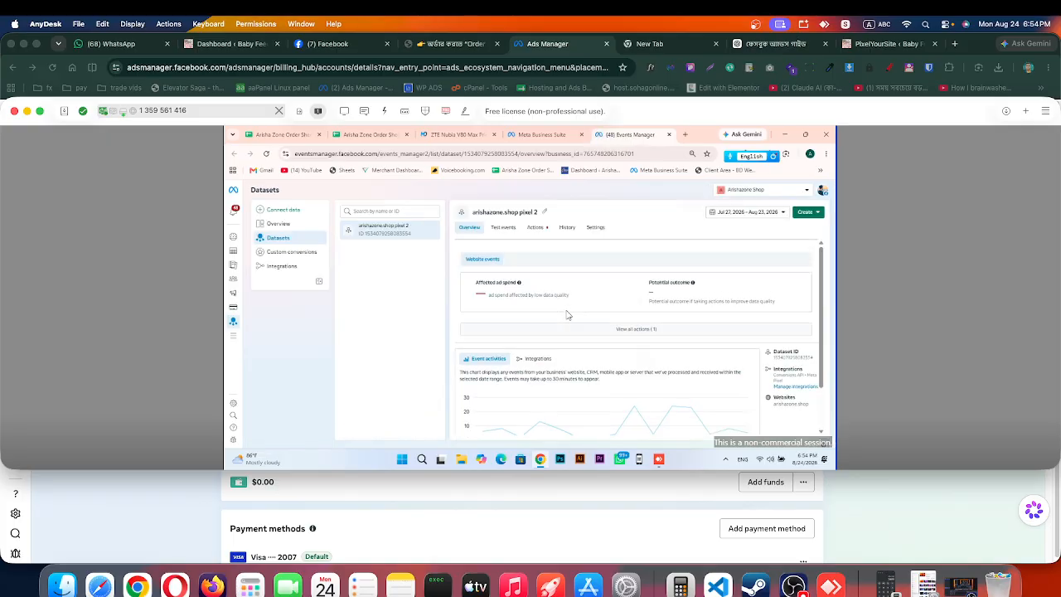
{"action": "scroll", "coordinate": [568, 315], "scroll_direction": "down", "scroll_amount": 3}
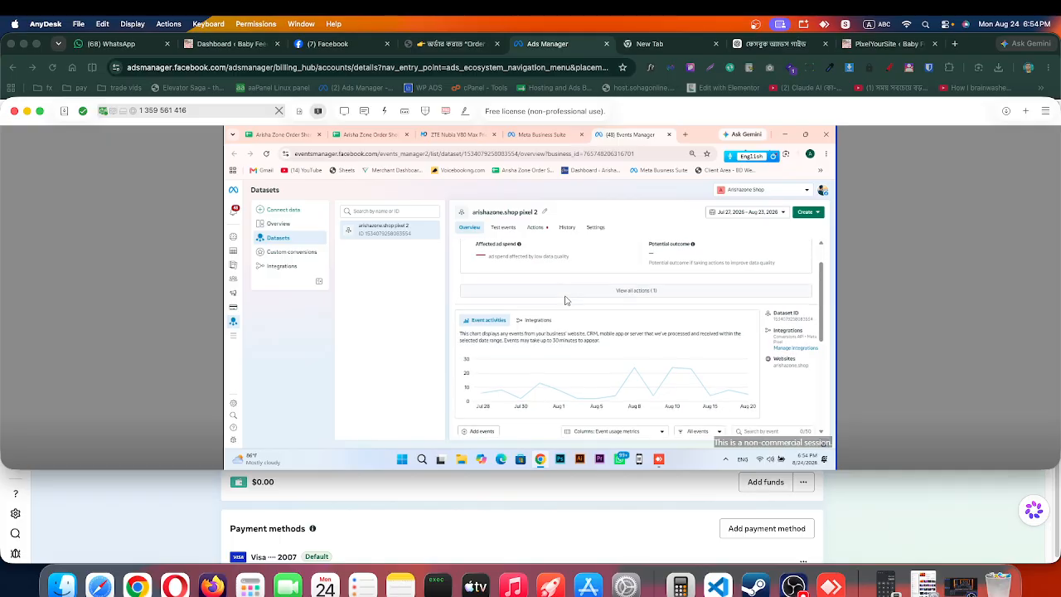
{"action": "scroll", "coordinate": [549, 296], "scroll_direction": "up", "scroll_amount": 3}
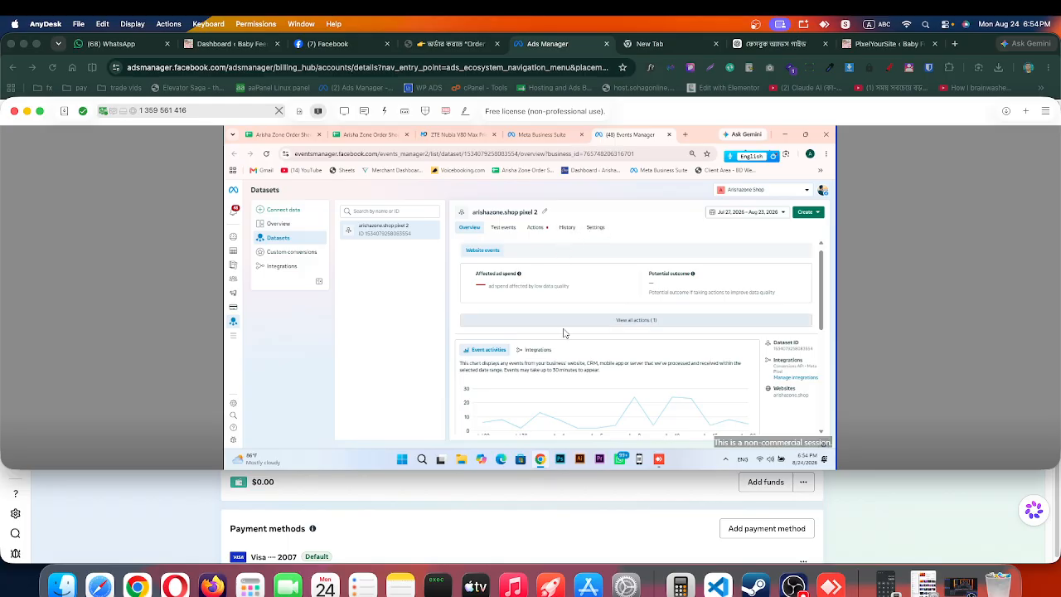
{"action": "scroll", "coordinate": [557, 324], "scroll_direction": "up", "scroll_amount": 1}
{"action": "left_click", "coordinate": [535, 229]}
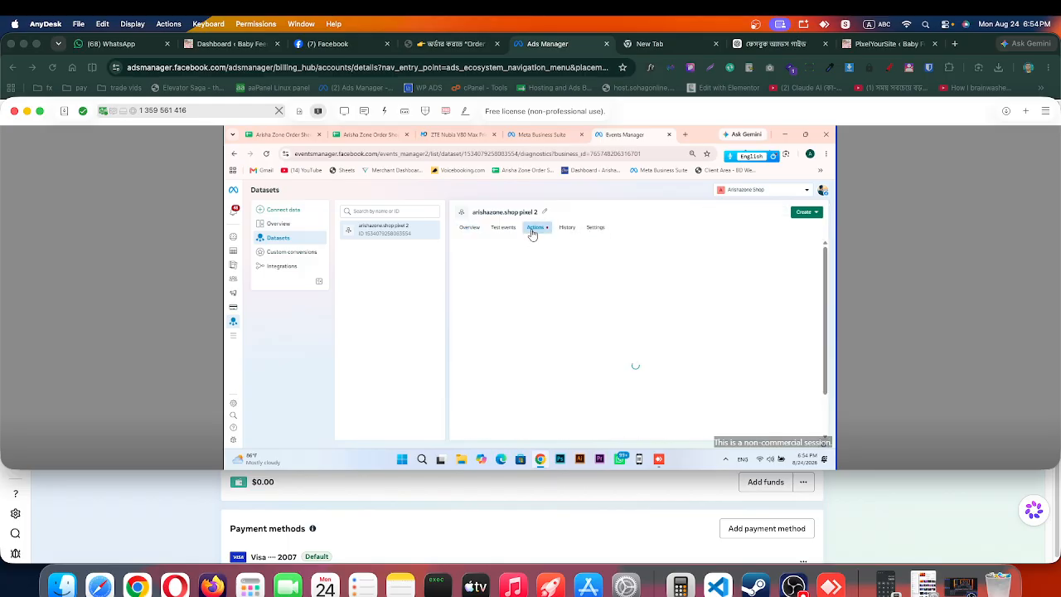
{"action": "left_click", "coordinate": [466, 229]}
Step: Open the dataset's settings, select its Dataset ID for copying and switch back to Chrome
{"action": "left_click", "coordinate": [595, 229]}
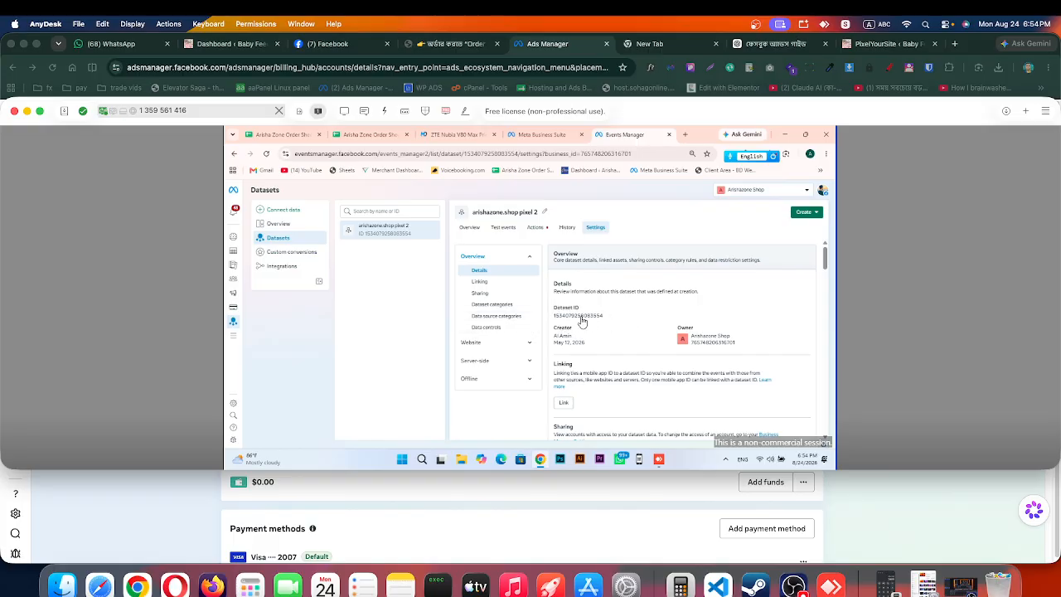
{"action": "left_click", "coordinate": [583, 325]}
{"action": "left_click_drag", "start_coordinate": [603, 316], "coordinate": [554, 317]}
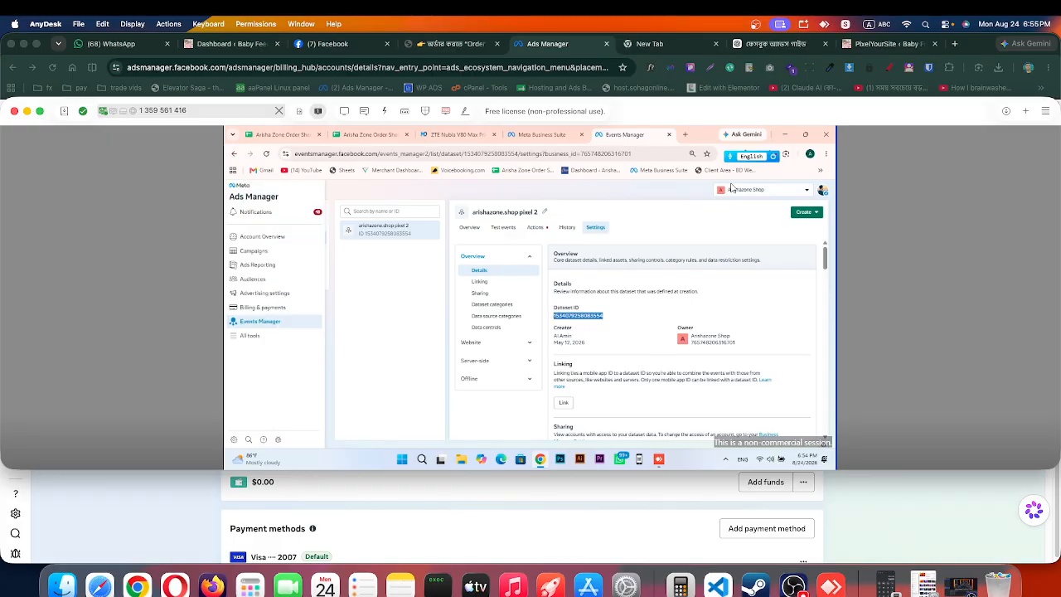
{"action": "left_click", "coordinate": [446, 45]}
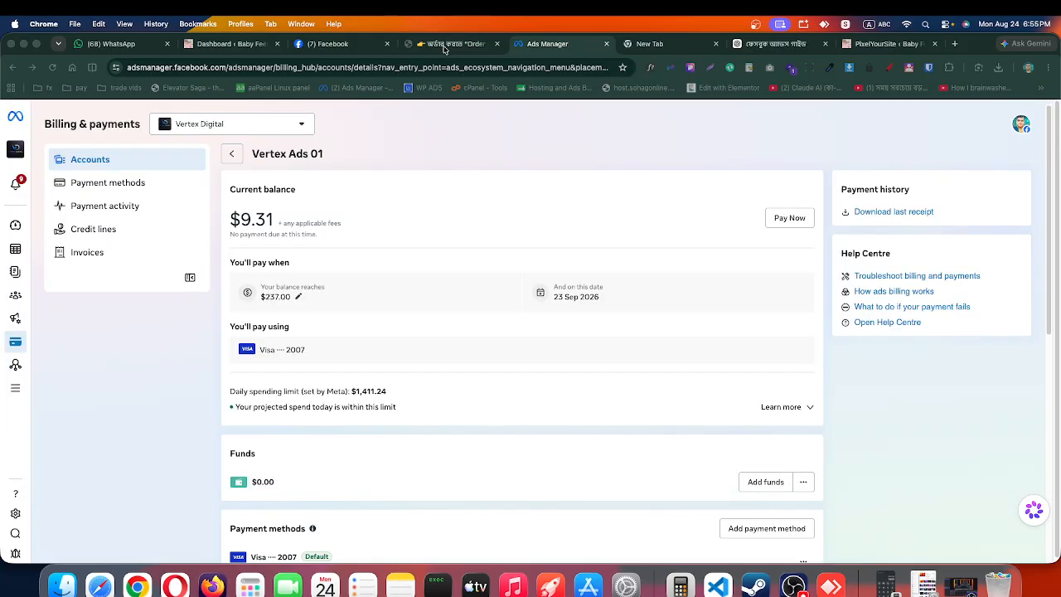
Step: Paste the copied dataset ID as the Meta Pixel ID on the PixelYourSite dashboard
{"action": "left_click", "coordinate": [862, 47]}
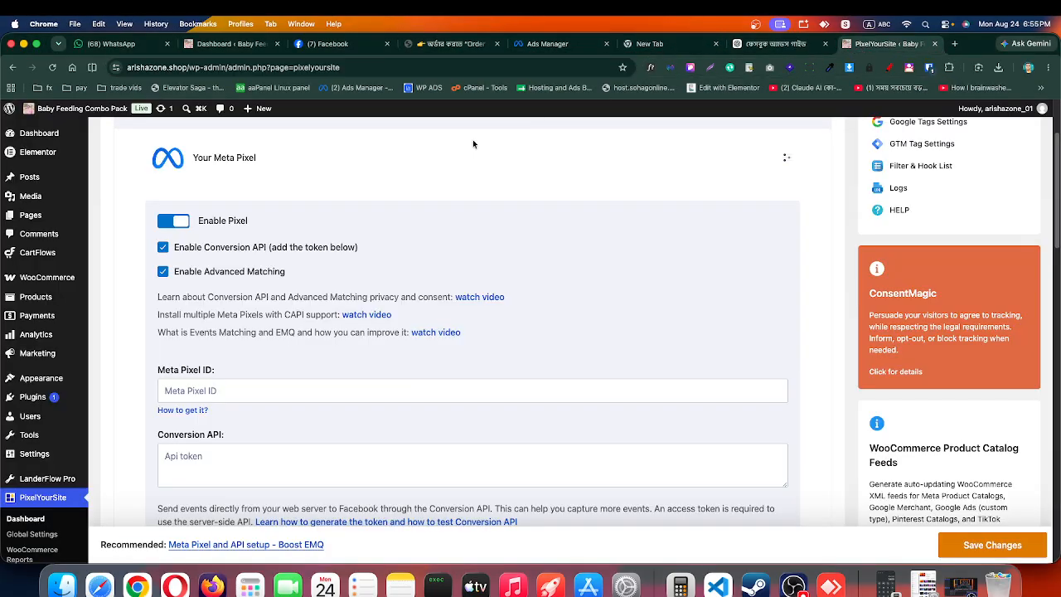
{"action": "left_click", "coordinate": [213, 393]}
{"action": "key", "text": "super+v"}
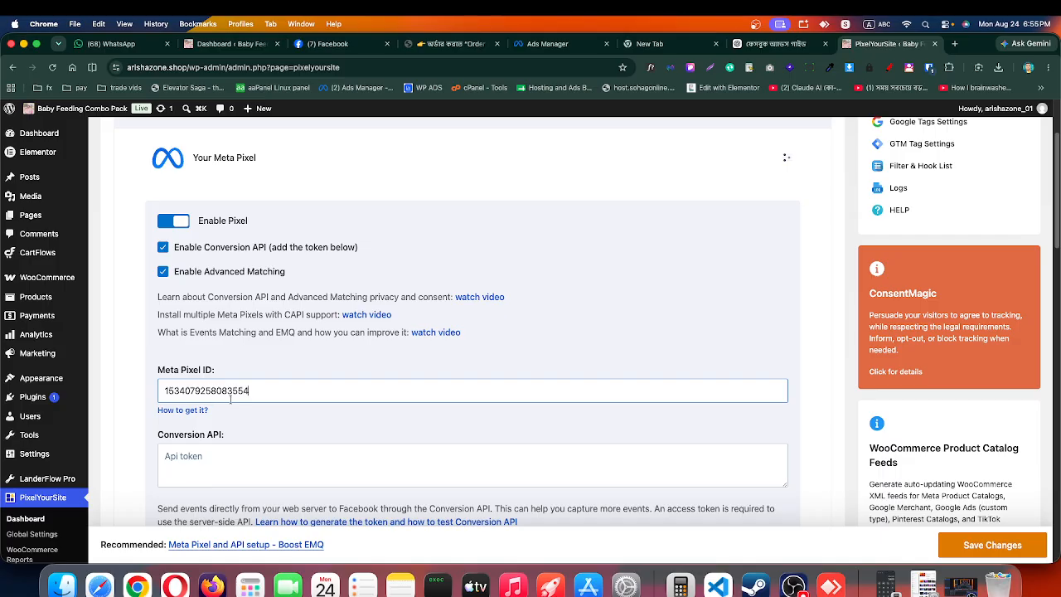
Step: Switch to AnyDesk, generate a Conversions API access token with Dataset Quality API for arishazone.shop pixel 2, and copy it
{"action": "left_click", "coordinate": [831, 587]}
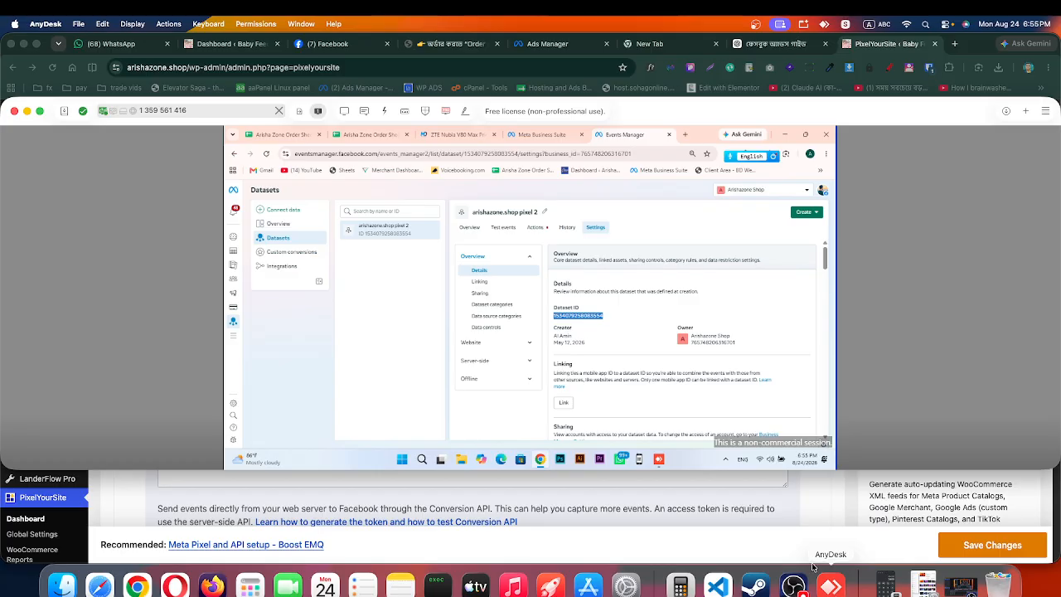
{"action": "scroll", "coordinate": [642, 345], "scroll_direction": "down", "scroll_amount": 6}
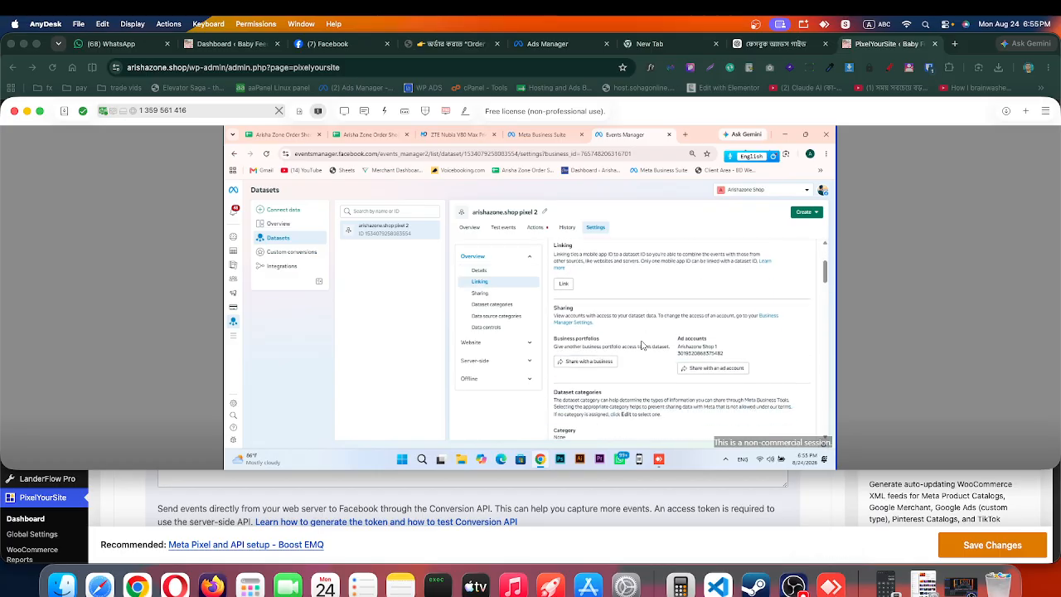
{"action": "scroll", "coordinate": [642, 345], "scroll_direction": "down", "scroll_amount": 6}
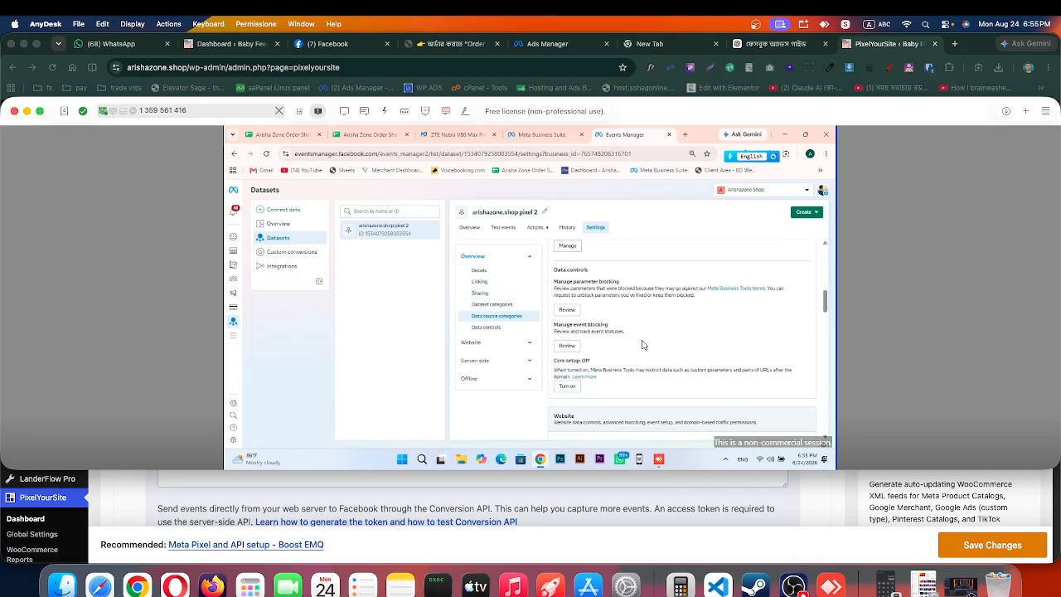
{"action": "scroll", "coordinate": [645, 340], "scroll_direction": "down", "scroll_amount": 6}
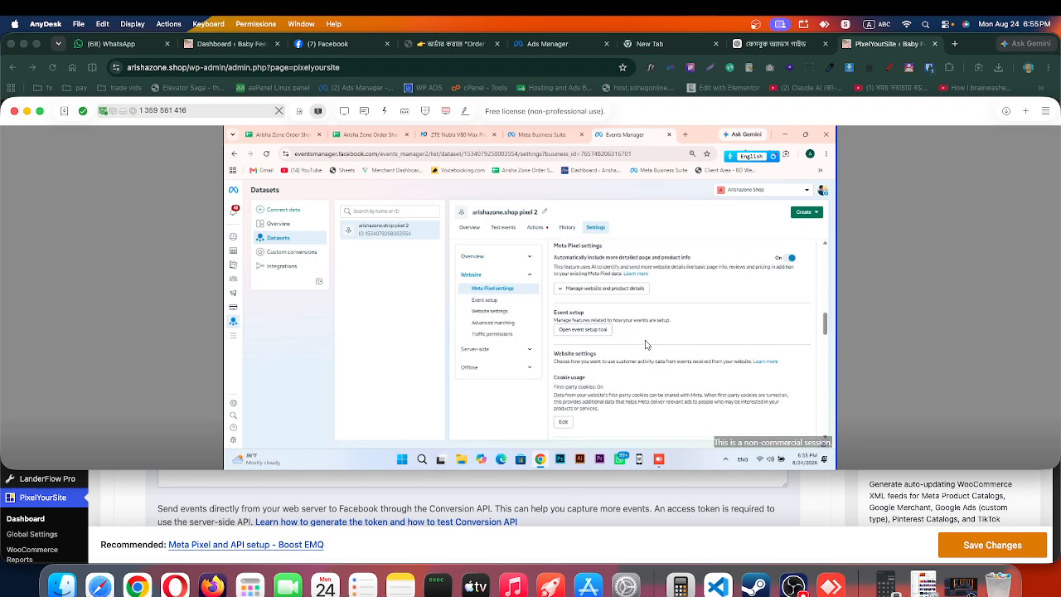
{"action": "scroll", "coordinate": [645, 342], "scroll_direction": "down", "scroll_amount": 6}
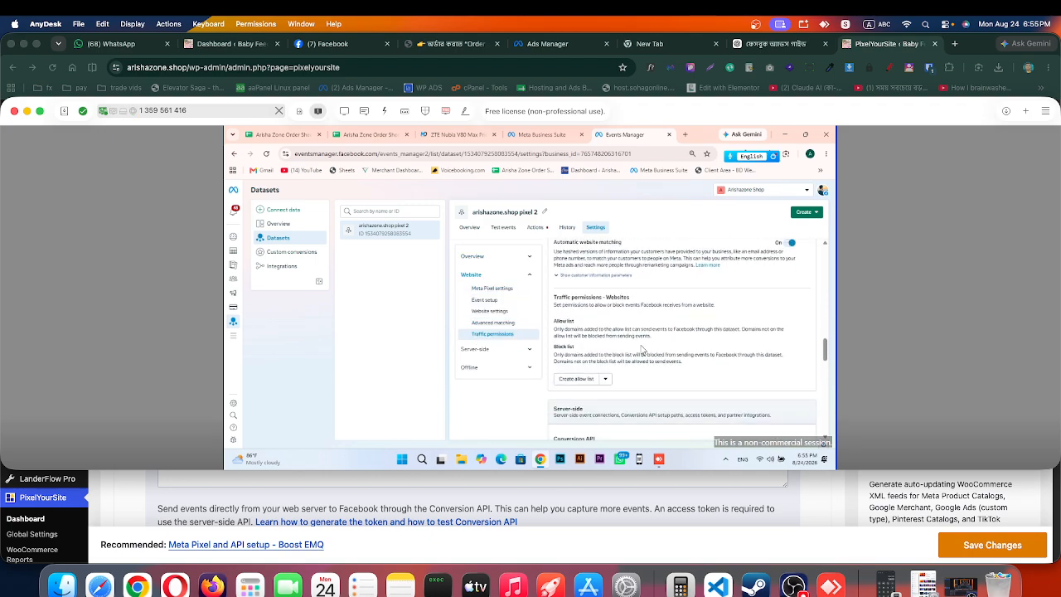
{"action": "scroll", "coordinate": [627, 360], "scroll_direction": "down", "scroll_amount": 5}
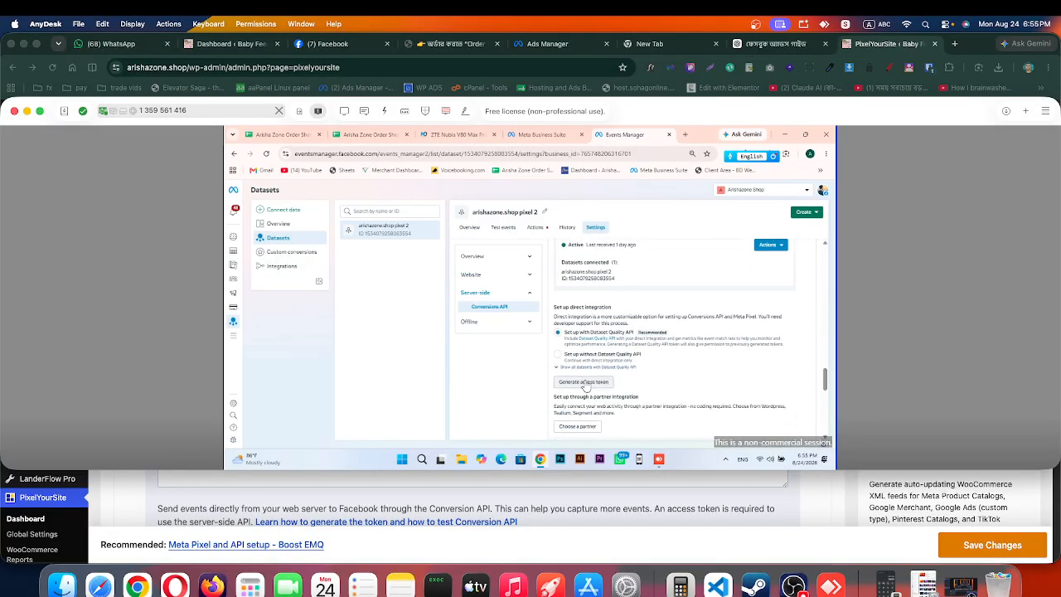
{"action": "left_click", "coordinate": [591, 385]}
{"action": "left_click", "coordinate": [597, 329]}
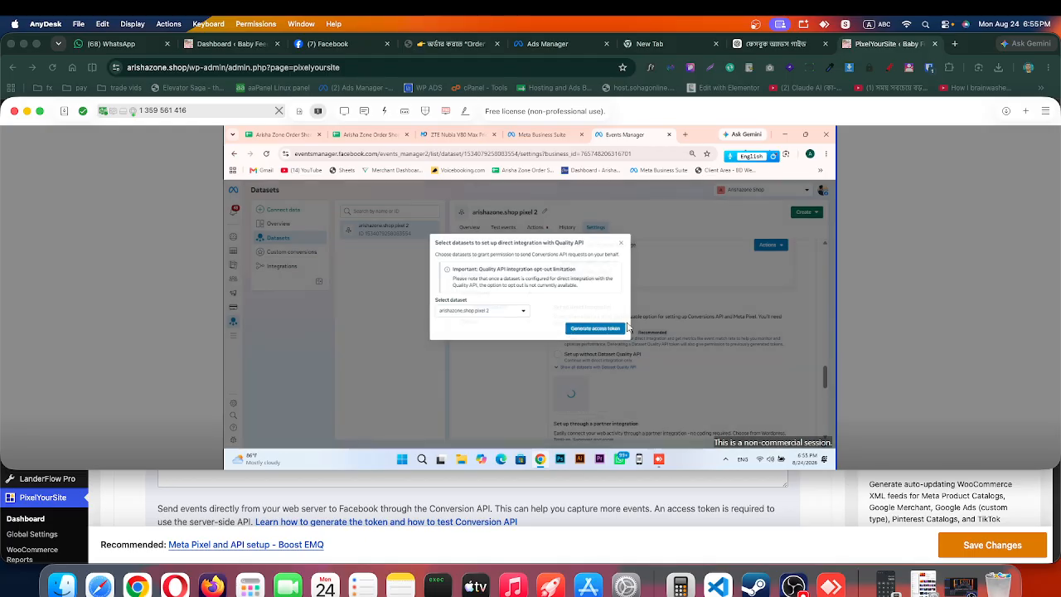
{"action": "scroll", "coordinate": [607, 379], "scroll_direction": "down", "scroll_amount": 1}
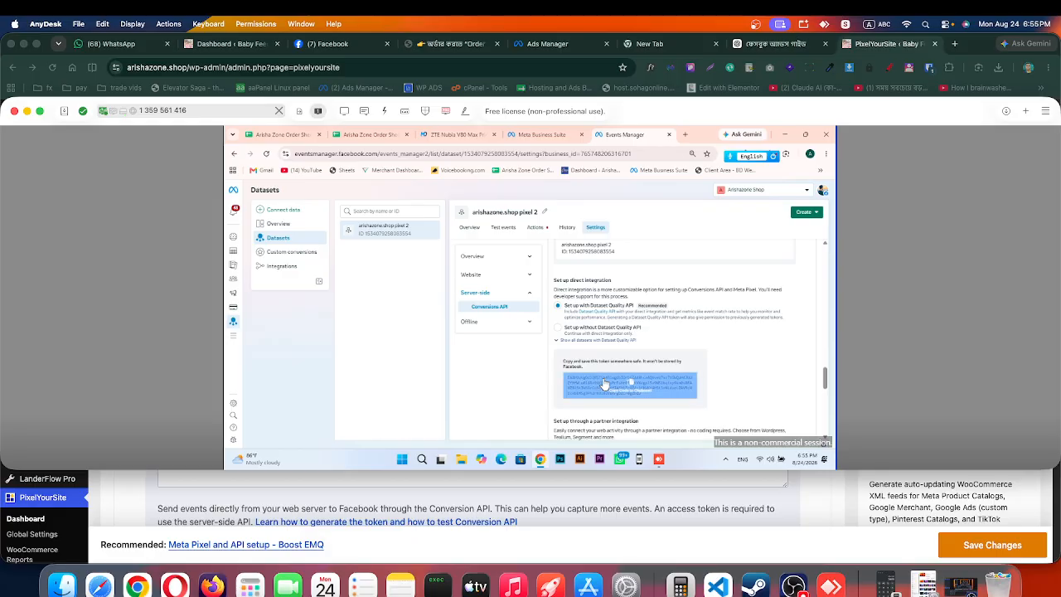
{"action": "left_click", "coordinate": [672, 378]}
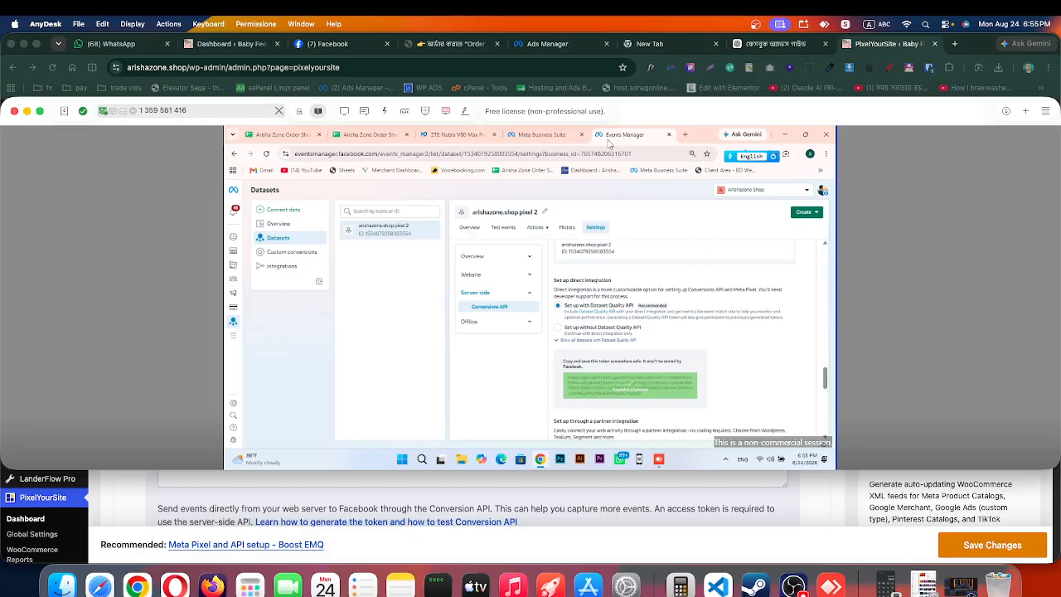
Step: Return to PixelYourSite in Chrome, paste the access token as the Conversion API token and save the changes
{"action": "left_click", "coordinate": [796, 46]}
{"action": "left_click", "coordinate": [886, 44]}
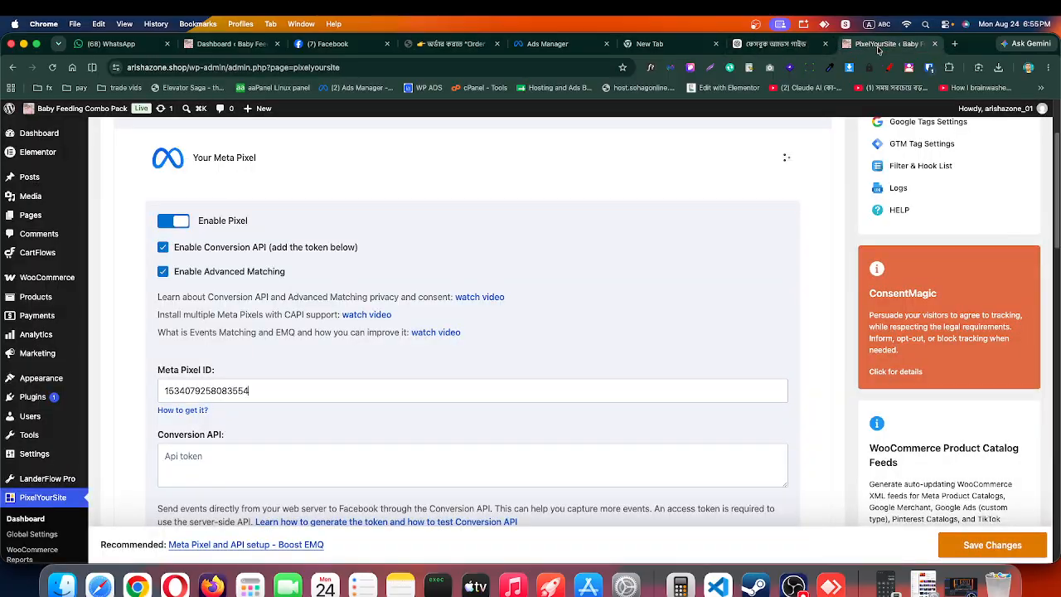
{"action": "left_click", "coordinate": [207, 469]}
{"action": "key", "text": "super+v"}
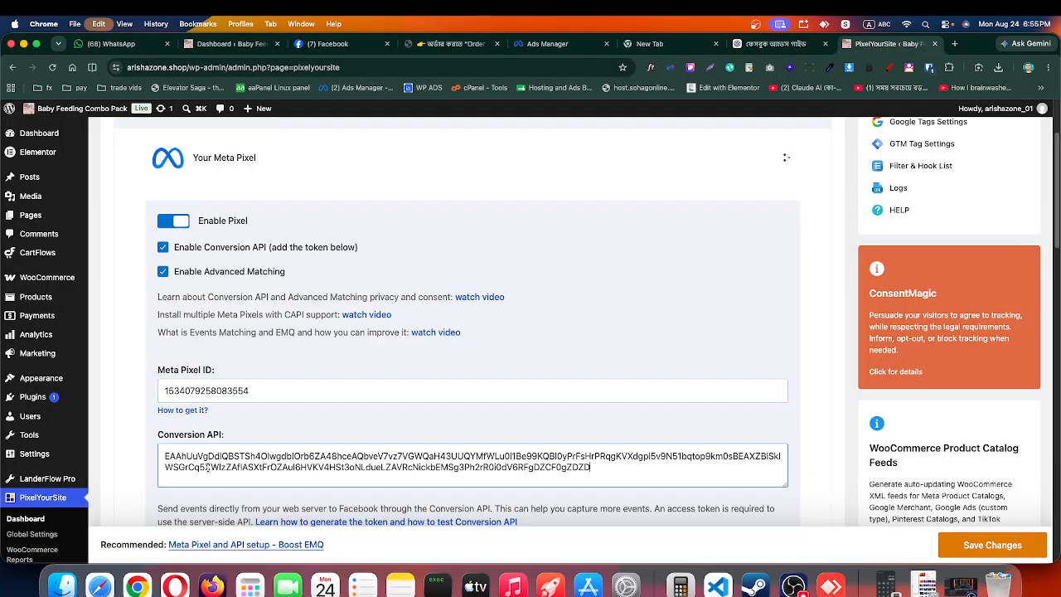
{"action": "scroll", "coordinate": [533, 408], "scroll_direction": "down", "scroll_amount": 10}
{"action": "left_click", "coordinate": [999, 547]}
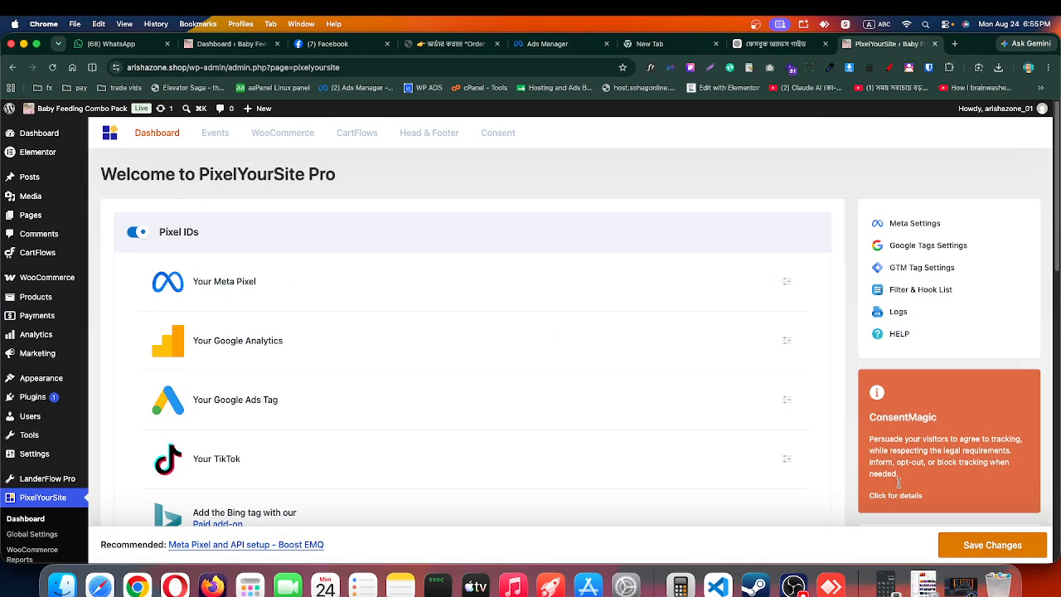
{"action": "left_click", "coordinate": [978, 544]}
Step: Open the arishazone.shop storefront in a new tab and examine its Meta pixel events with Meta Ads Data Advisor
{"action": "right_click", "coordinate": [72, 113]}
{"action": "left_click", "coordinate": [82, 119]}
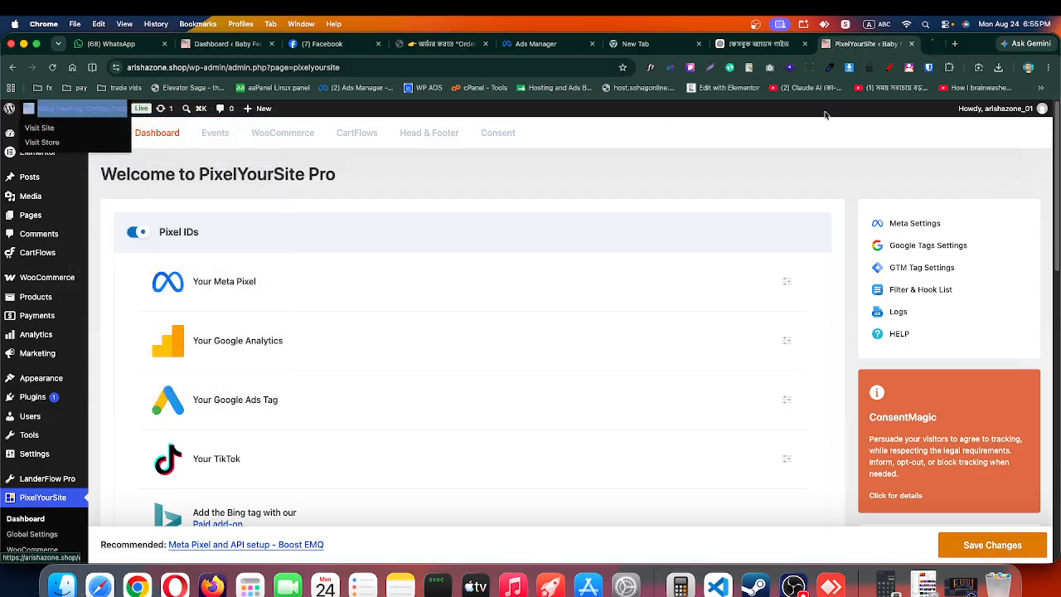
{"action": "left_click", "coordinate": [874, 46]}
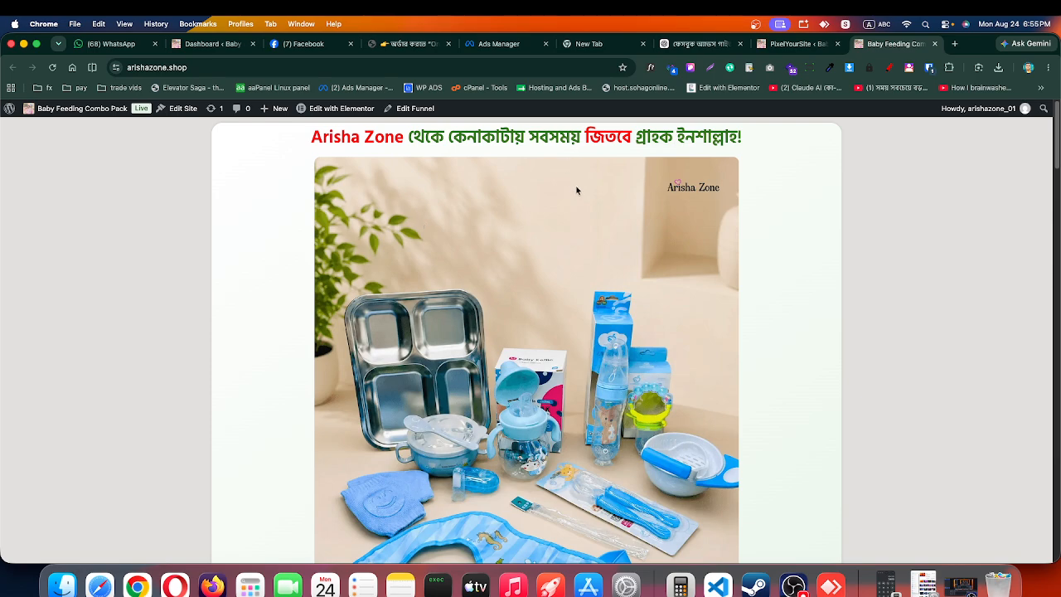
{"action": "left_click", "coordinate": [672, 67]}
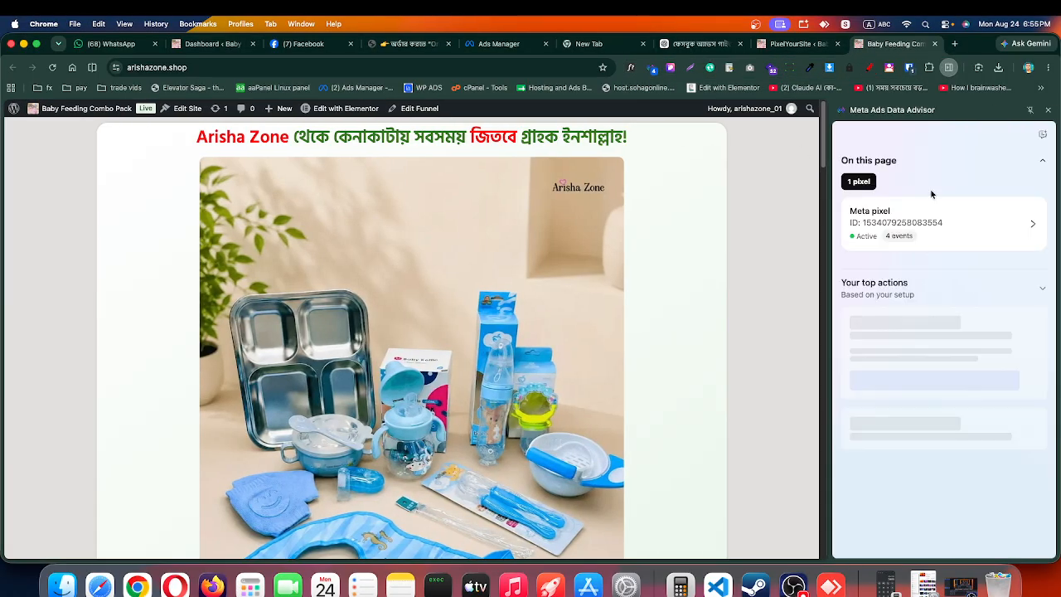
{"action": "left_click", "coordinate": [1031, 225]}
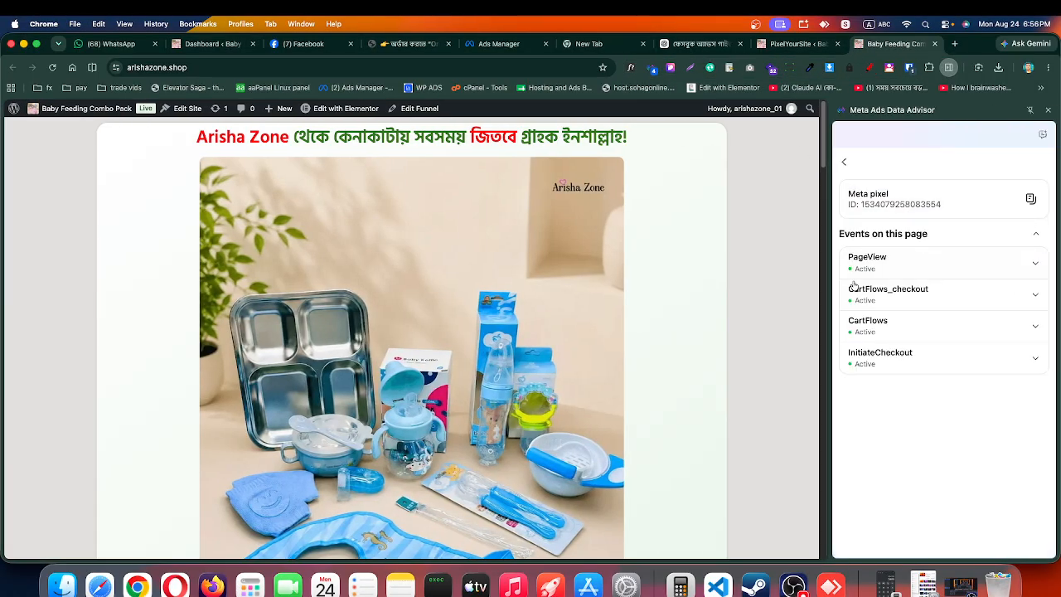
Step: Go to the landing page's order form and enter "test" as both the name and the full address
{"action": "scroll", "coordinate": [514, 414], "scroll_direction": "down", "scroll_amount": 8}
{"action": "left_click", "coordinate": [520, 443]}
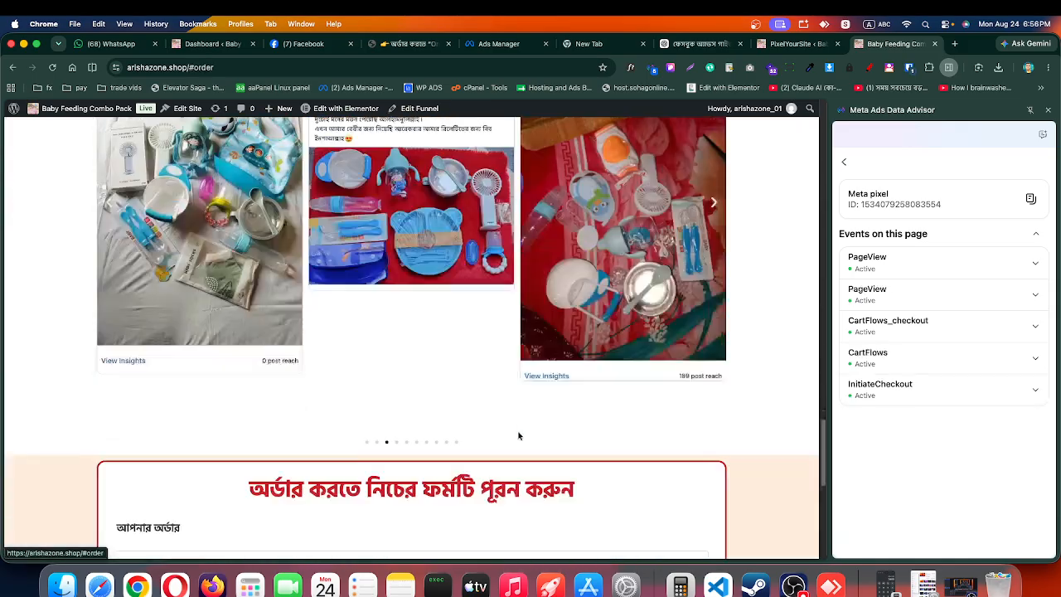
{"action": "left_click", "coordinate": [164, 428]}
{"action": "type", "text": "test"}
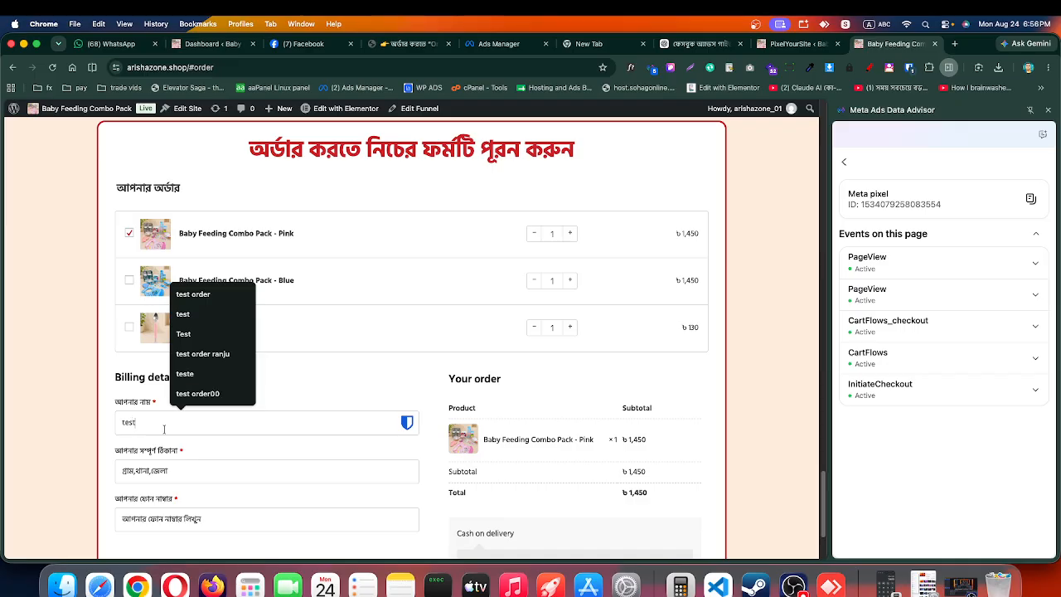
{"action": "left_click", "coordinate": [146, 470]}
{"action": "type", "text": "test"}
Step: Fill in the billing phone number from a saved suggestion, remove its country prefix and replace its last digits with zeros
{"action": "left_click", "coordinate": [224, 519]}
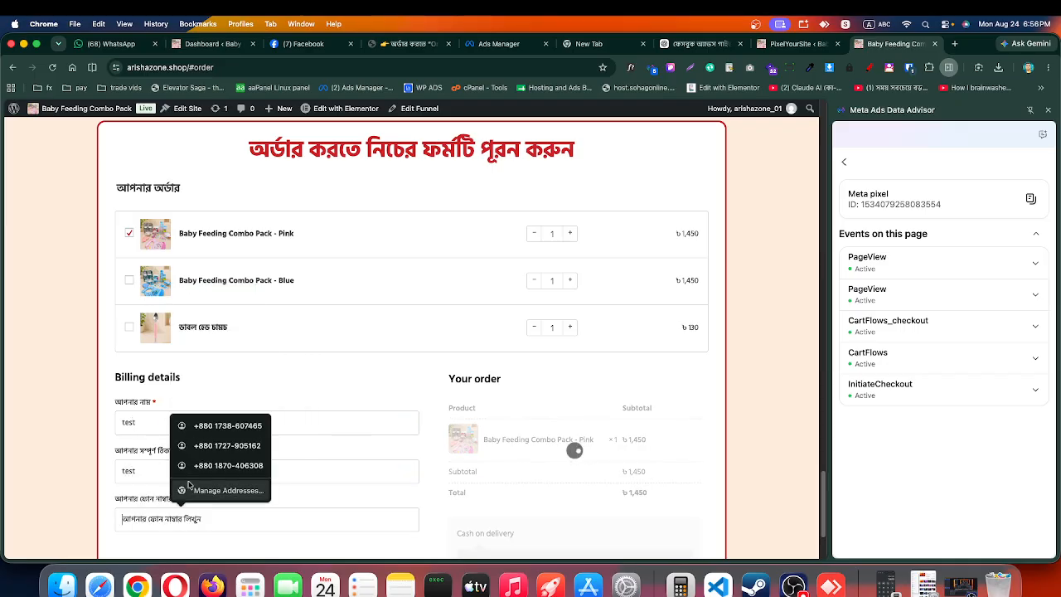
{"action": "left_click", "coordinate": [224, 427]}
{"action": "left_click_drag", "start_coordinate": [133, 520], "coordinate": [71, 520]}
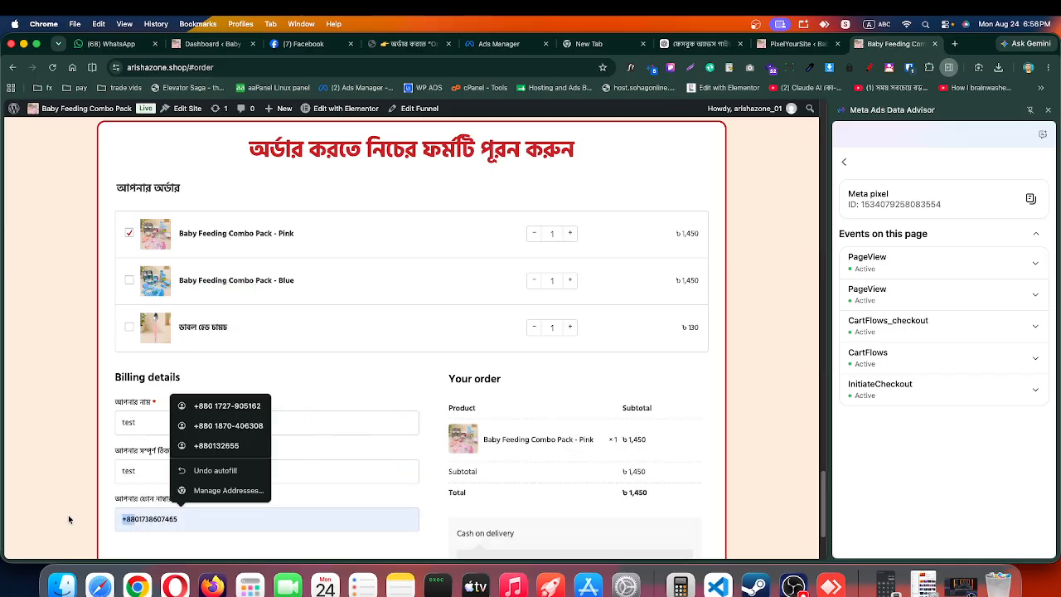
{"action": "key", "text": "BackSpace"}
{"action": "left_click_drag", "start_coordinate": [153, 519], "coordinate": [177, 519]}
{"action": "type", "text": "0"}
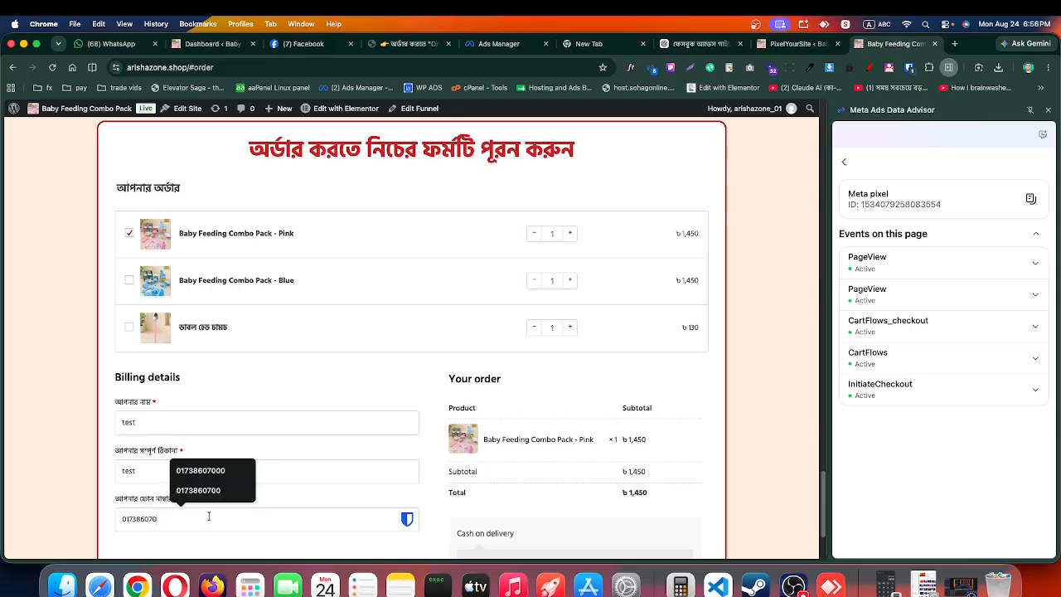
{"action": "type", "text": "00"}
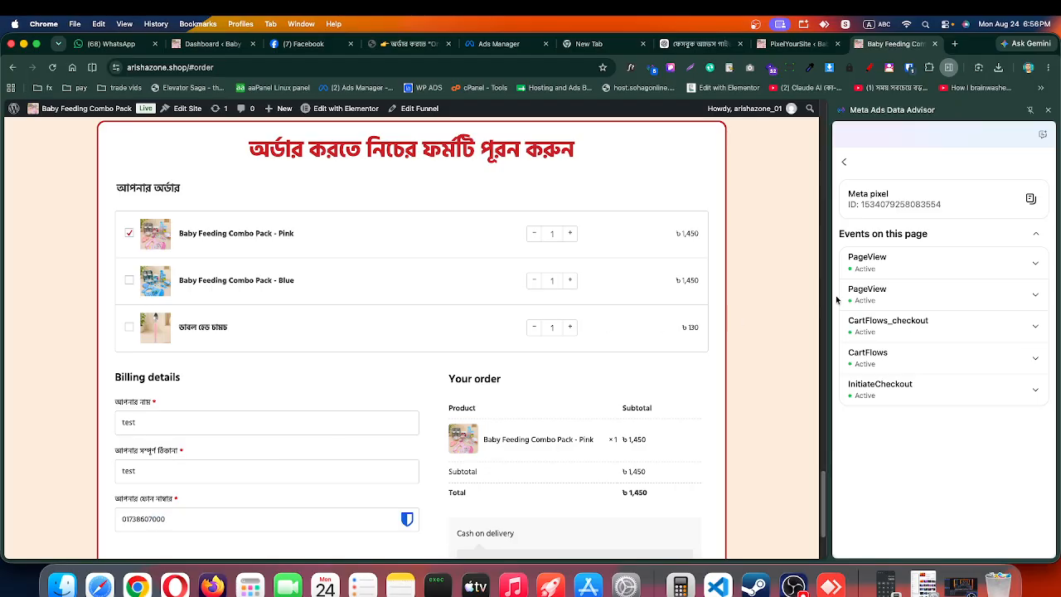
Step: Place the test order, check the Purchase event in Meta Ads Data Advisor, and close the advisor on the PixelYourSite page
{"action": "scroll", "coordinate": [631, 406], "scroll_direction": "down", "scroll_amount": 3}
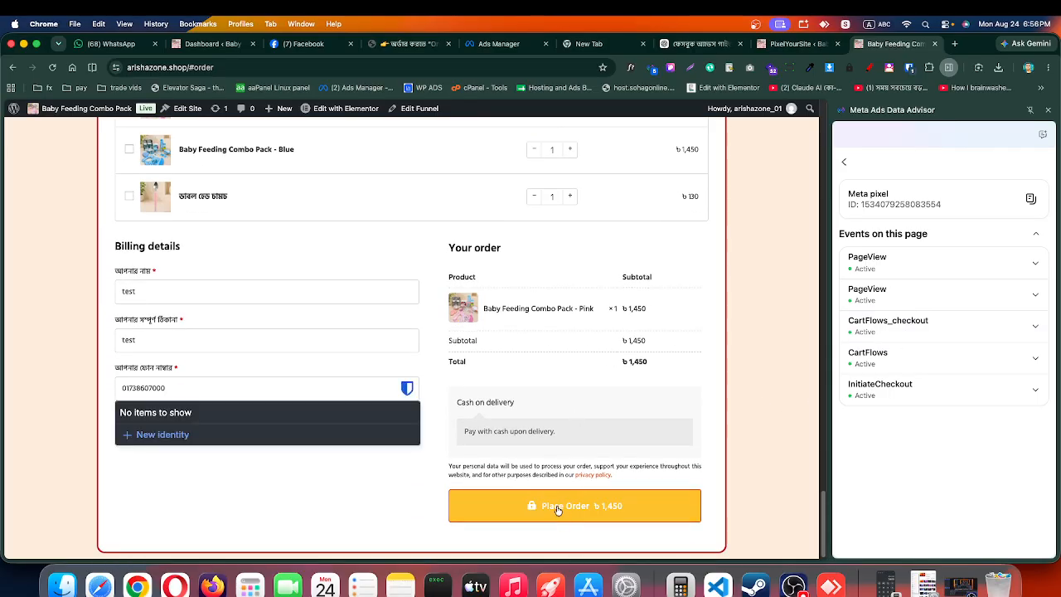
{"action": "left_click", "coordinate": [558, 508]}
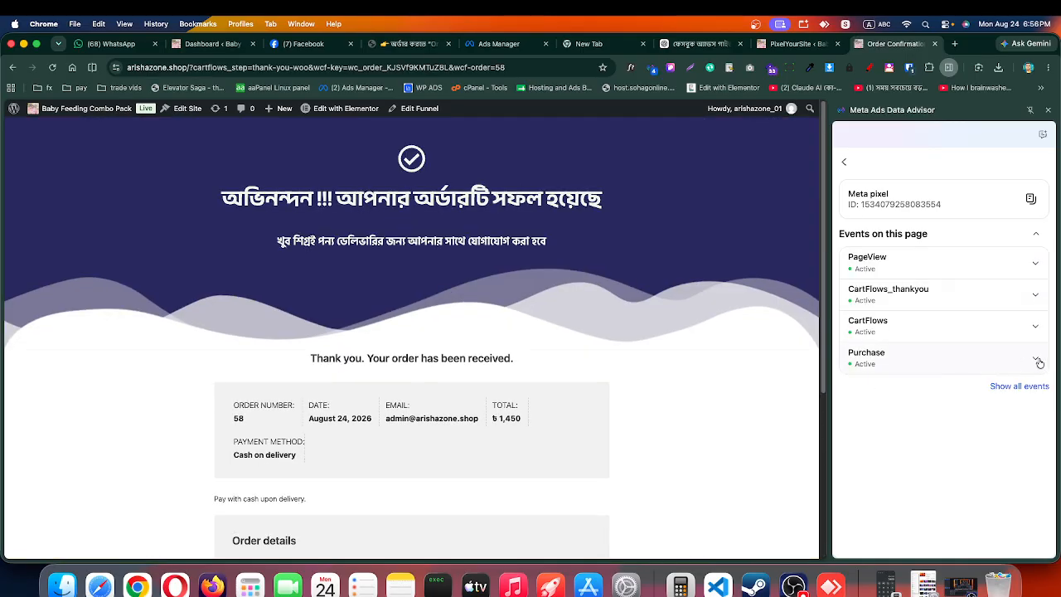
{"action": "left_click", "coordinate": [1040, 363]}
{"action": "left_click", "coordinate": [1037, 362]}
{"action": "left_click", "coordinate": [796, 43]}
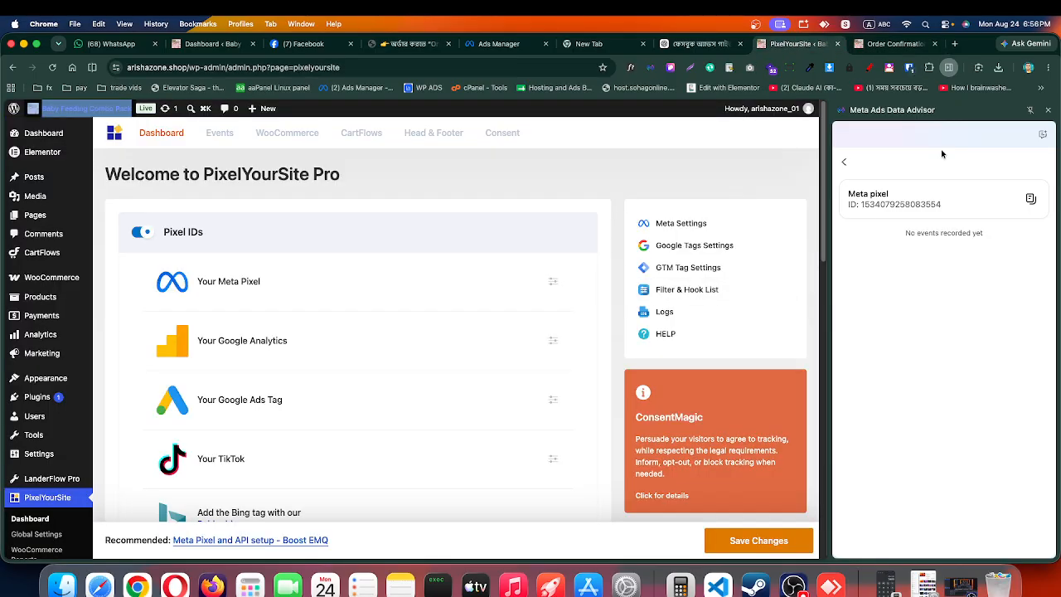
{"action": "left_click", "coordinate": [1048, 110]}
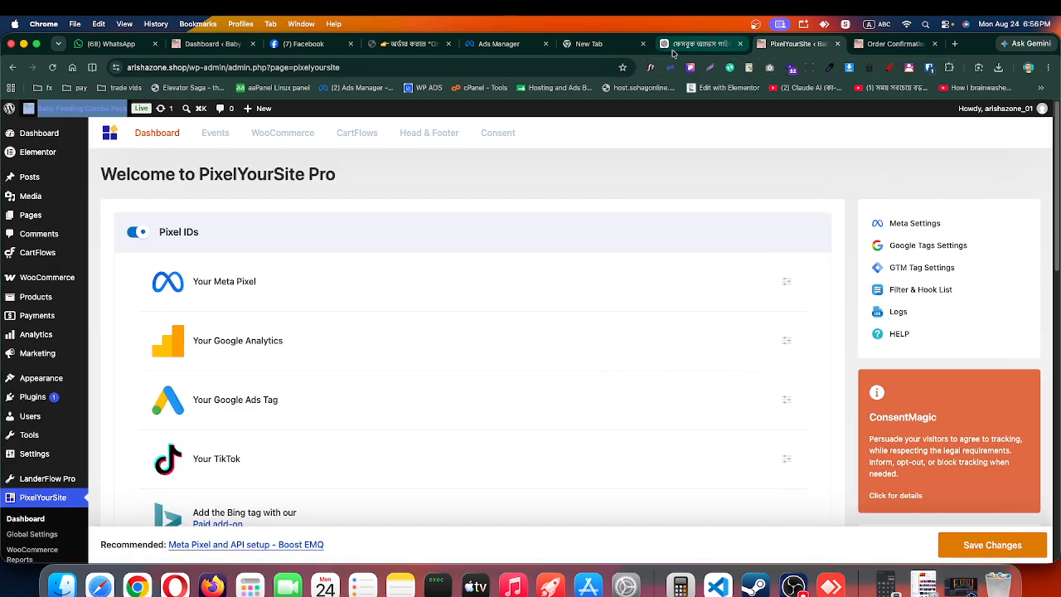
Step: Copy the server test event code for the Website channel in the AnyDesk Events Manager and return to PixelYourSite in Chrome
{"action": "left_click", "coordinate": [830, 586]}
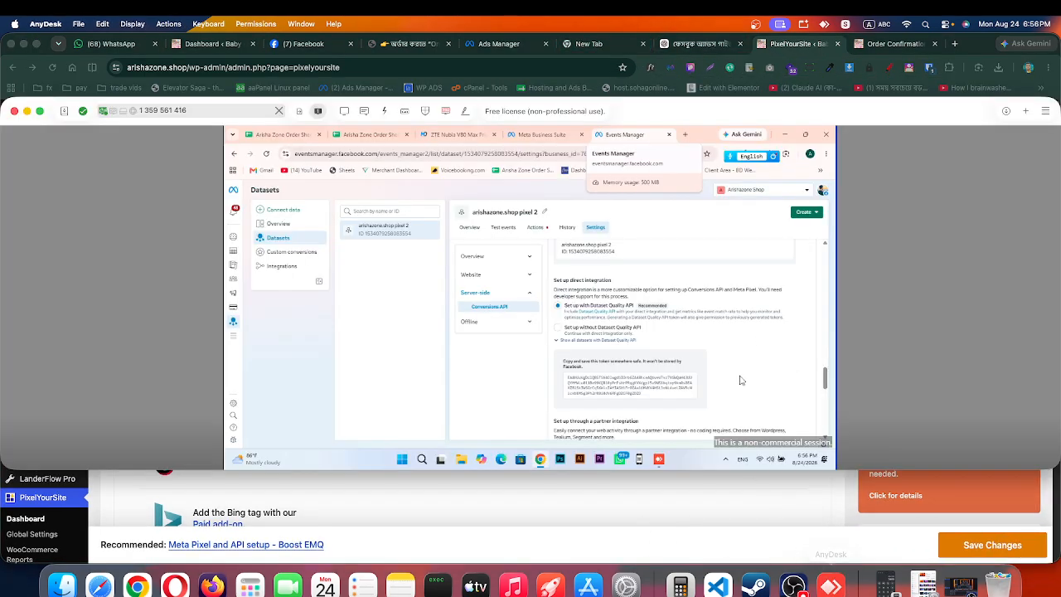
{"action": "left_click", "coordinate": [502, 227]}
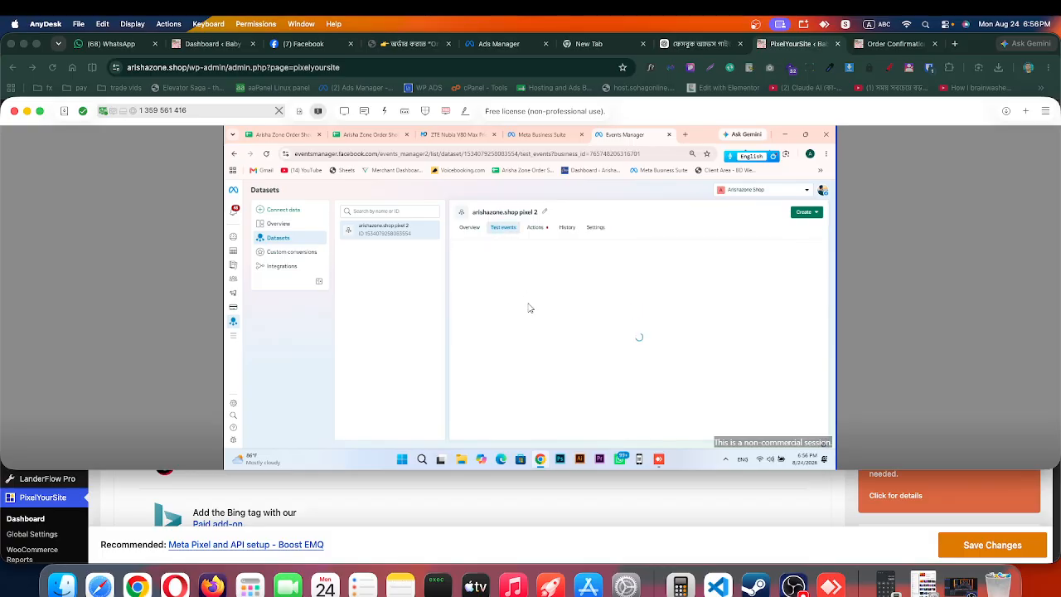
{"action": "left_click", "coordinate": [493, 298]}
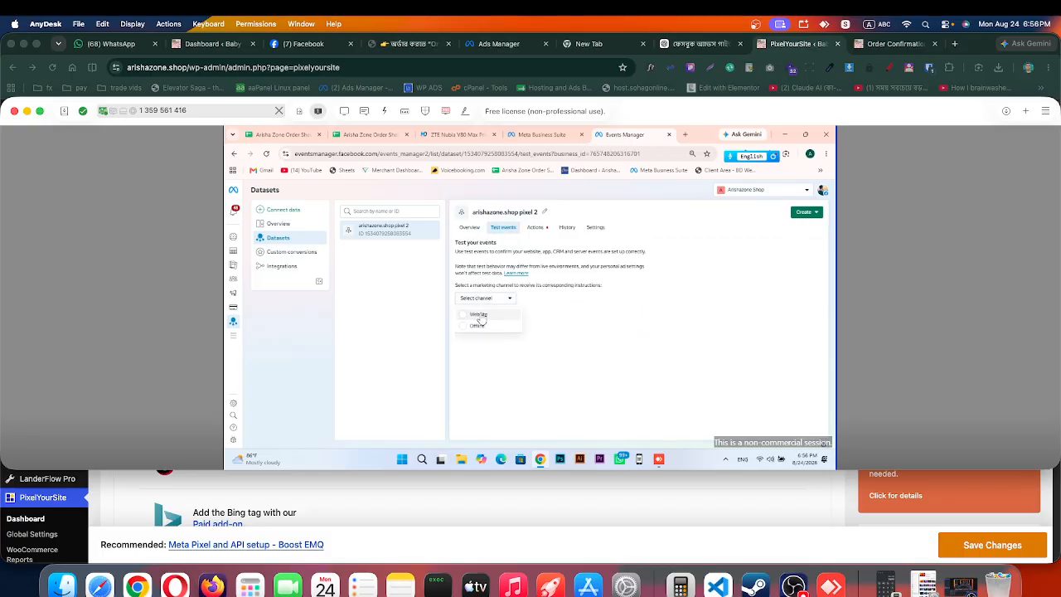
{"action": "left_click", "coordinate": [479, 320]}
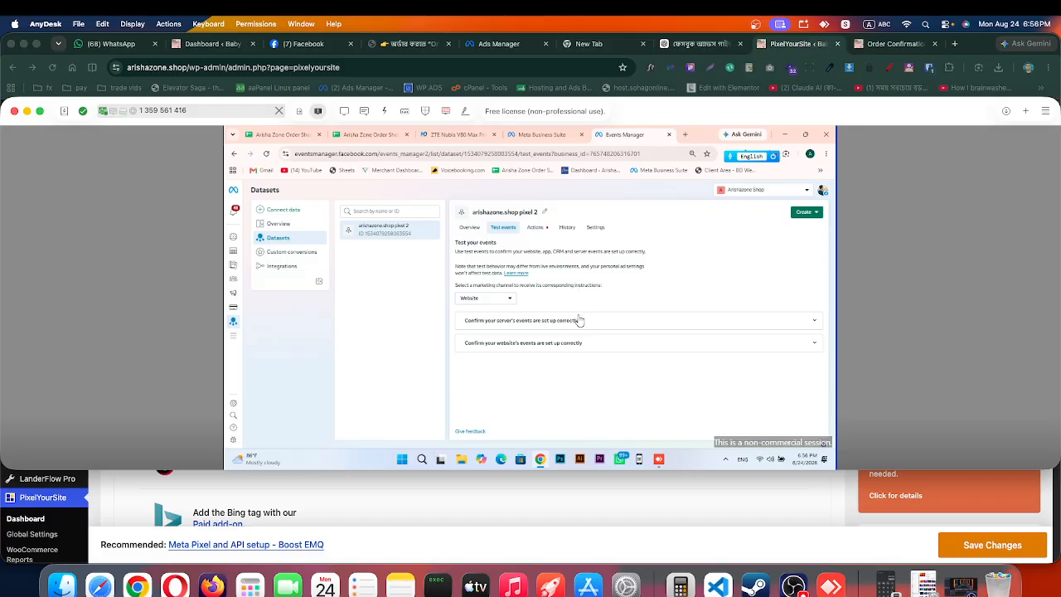
{"action": "left_click", "coordinate": [580, 322]}
{"action": "left_click", "coordinate": [554, 376]}
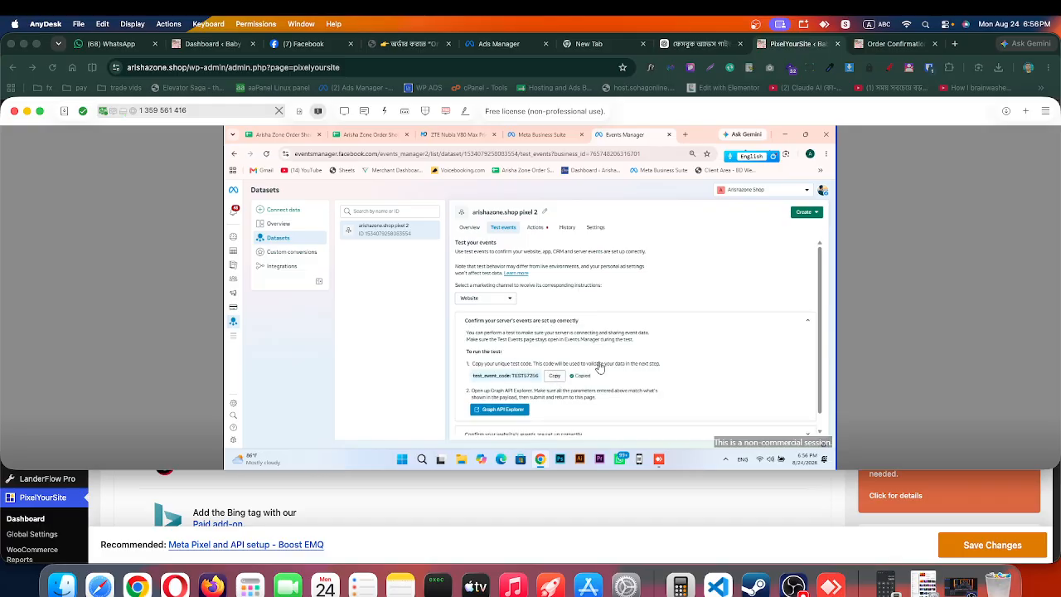
{"action": "left_click", "coordinate": [879, 43]}
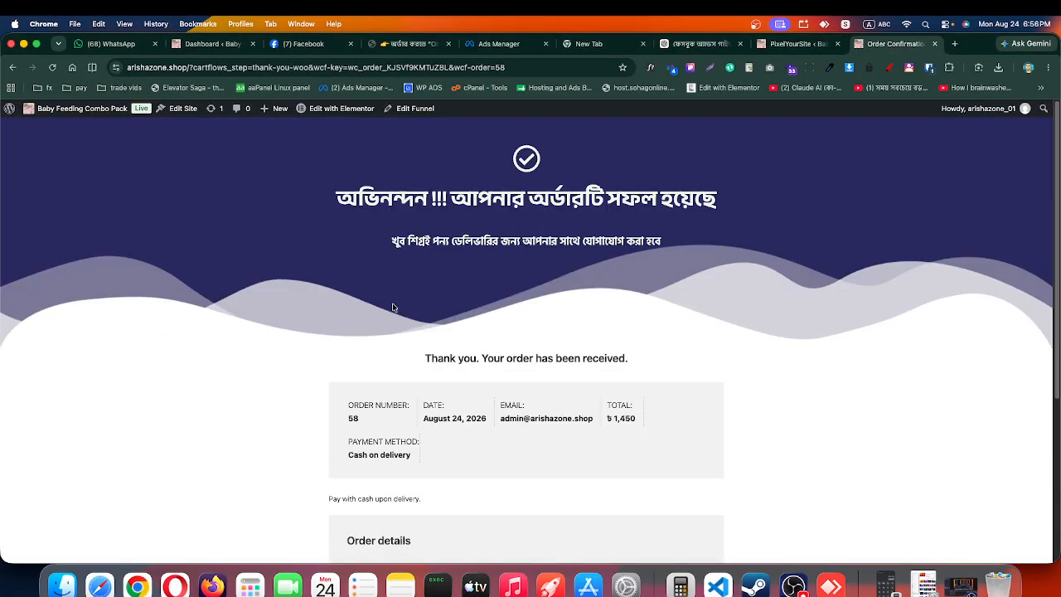
{"action": "left_click", "coordinate": [775, 43]}
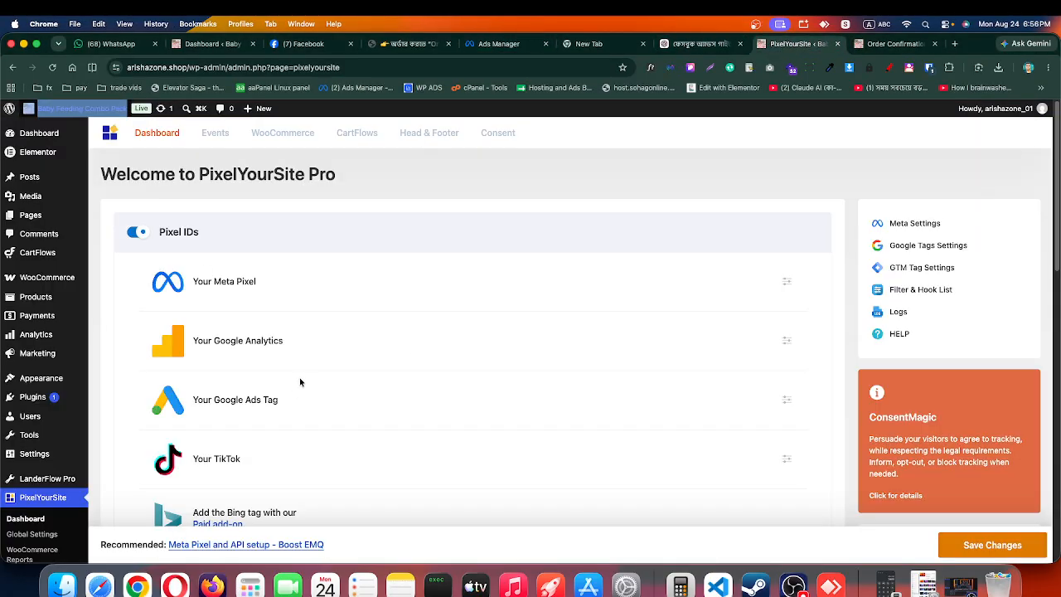
Step: Paste the copied test event code into the Meta Pixel's Test Event Code setting in PixelYourSite and save the changes
{"action": "scroll", "coordinate": [301, 379], "scroll_direction": "down", "scroll_amount": 1}
{"action": "left_click", "coordinate": [787, 279]}
{"action": "scroll", "coordinate": [332, 348], "scroll_direction": "down", "scroll_amount": 5}
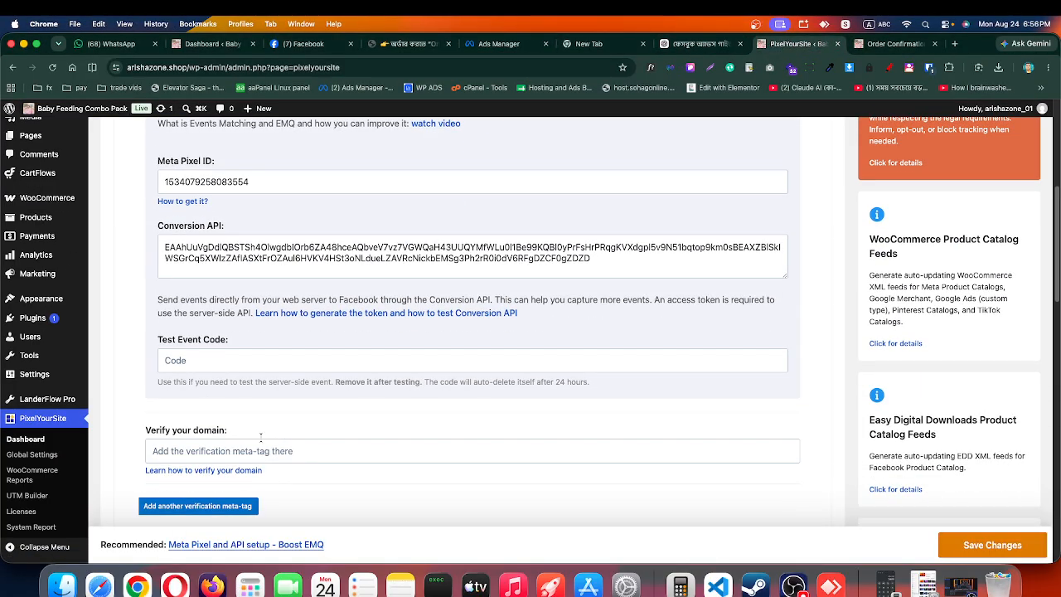
{"action": "left_click", "coordinate": [190, 360]}
{"action": "key", "text": "super+v"}
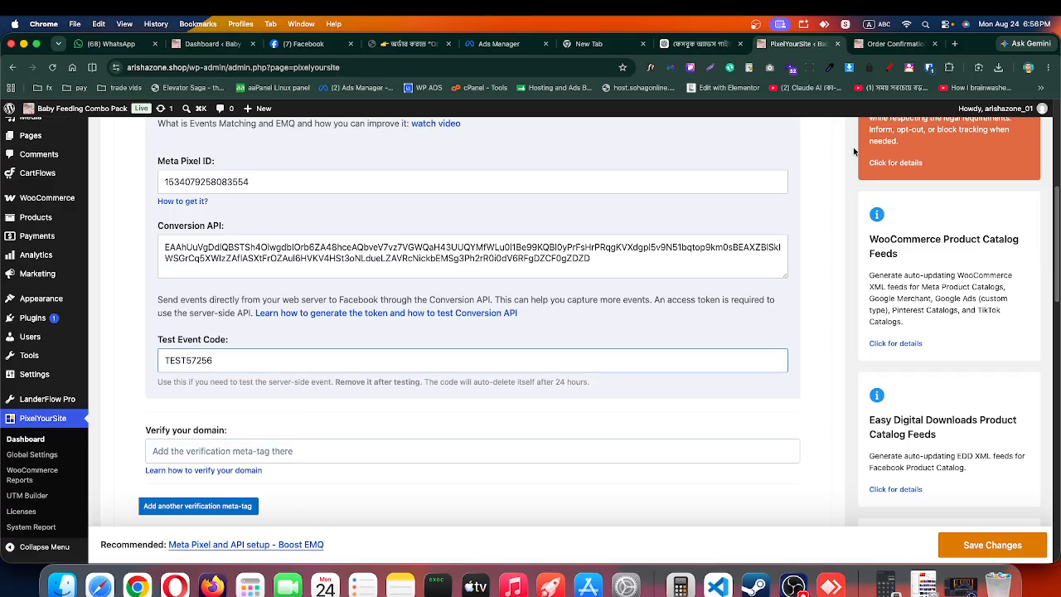
{"action": "left_click", "coordinate": [987, 545]}
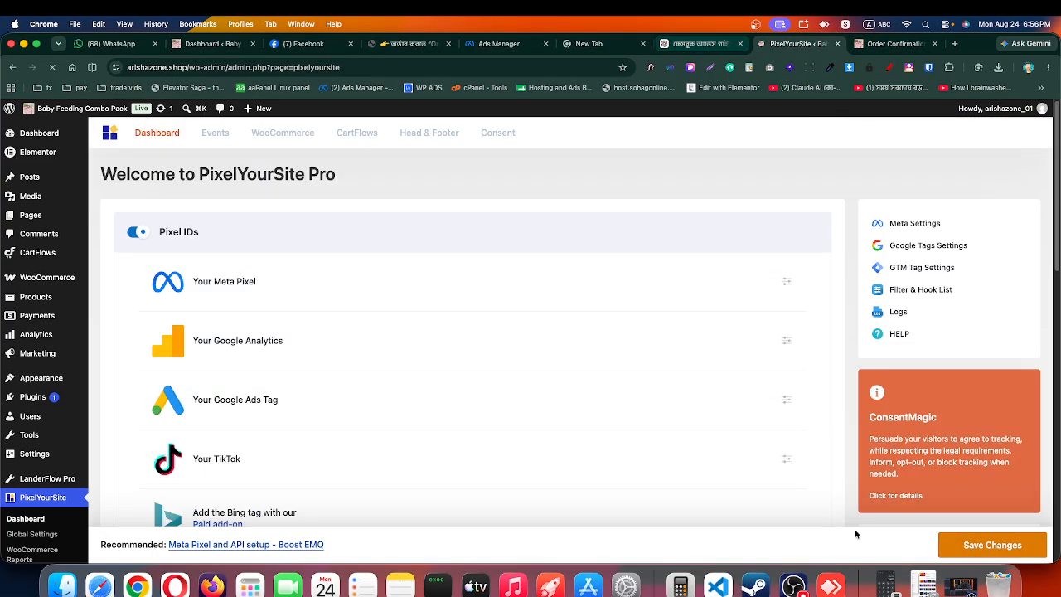
Step: Switch to AnyDesk and expand the website event setup test in Events Manager to reach its website URL entry
{"action": "left_click", "coordinate": [831, 587]}
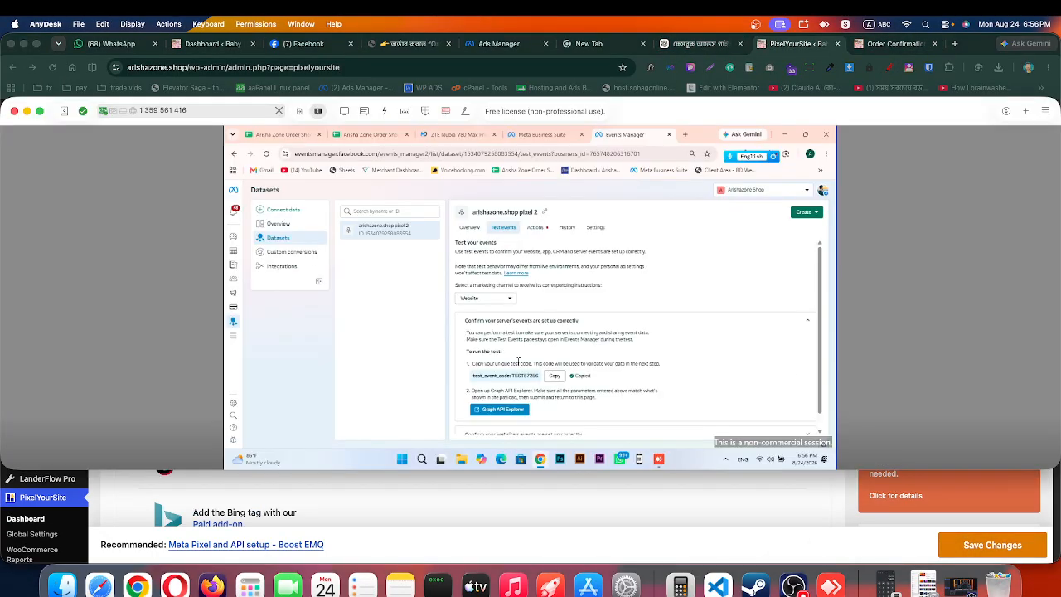
{"action": "scroll", "coordinate": [561, 365], "scroll_direction": "down", "scroll_amount": 2}
{"action": "left_click", "coordinate": [554, 421]}
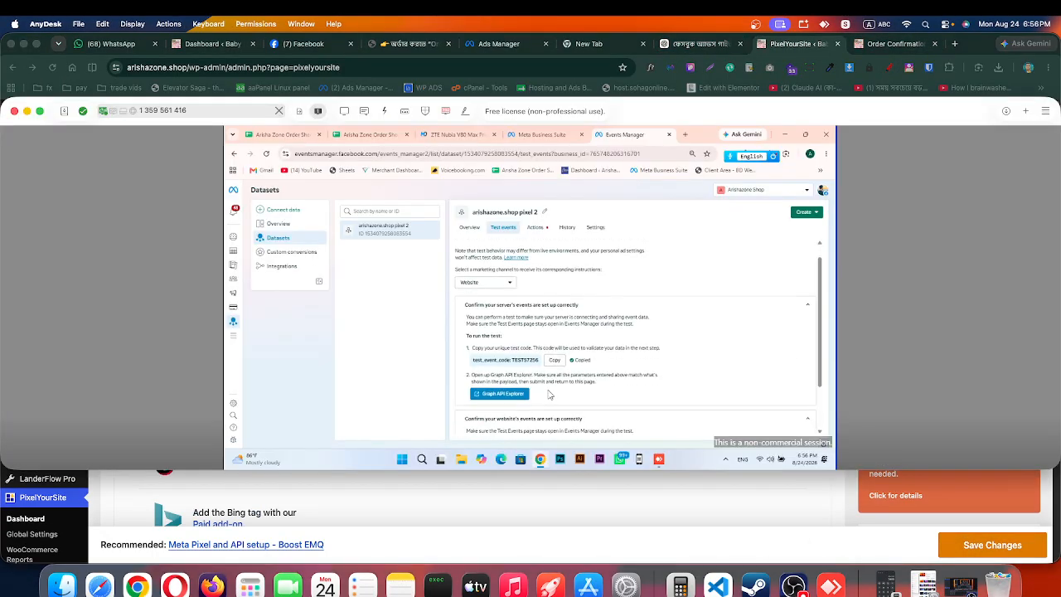
{"action": "scroll", "coordinate": [556, 398], "scroll_direction": "down", "scroll_amount": 3}
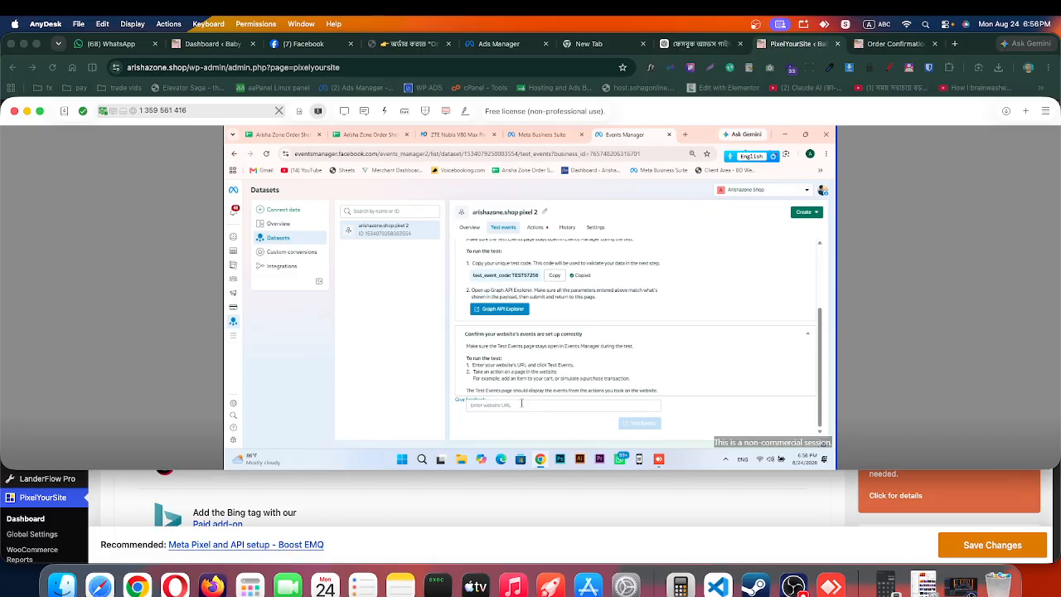
Step: Open arishazone.shop in a new tab of the remote browser and select the domain in its address for copying
{"action": "left_click", "coordinate": [686, 135]}
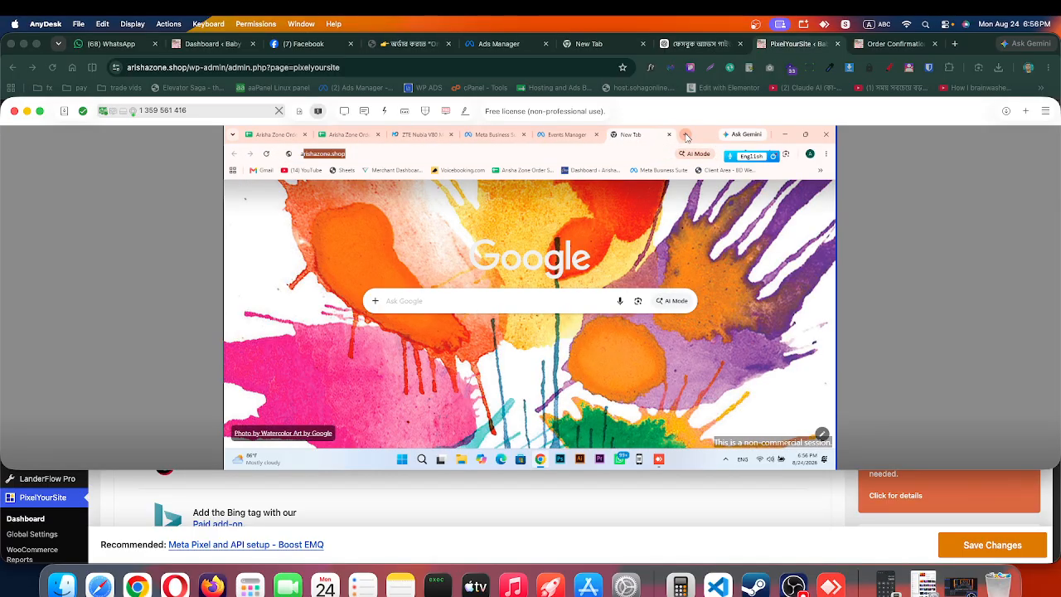
{"action": "type", "text": "ar"}
{"action": "key", "text": "Return"}
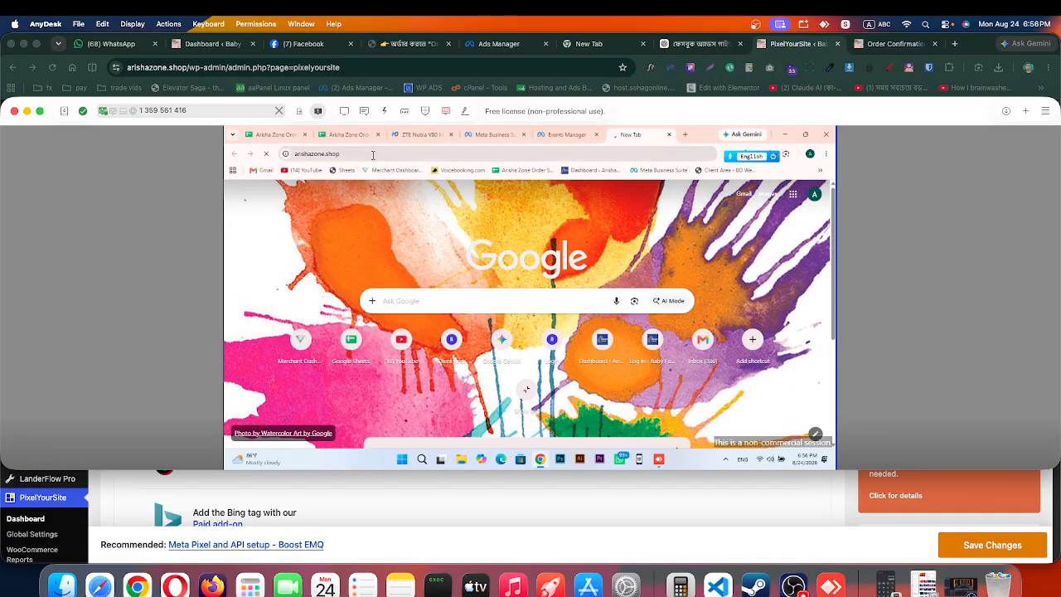
{"action": "left_click", "coordinate": [368, 153]}
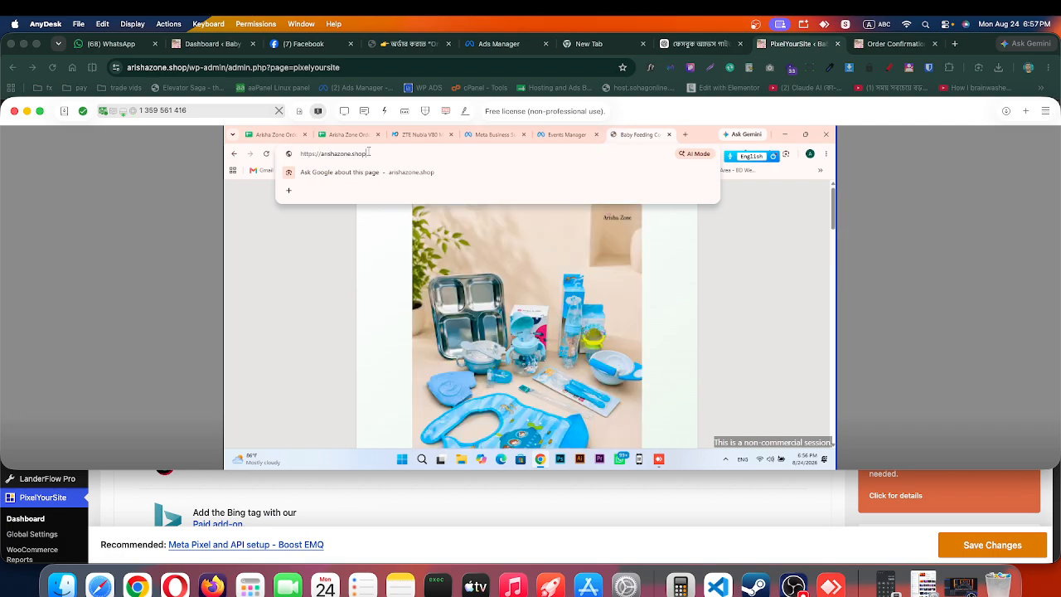
{"action": "left_click_drag", "start_coordinate": [385, 150], "coordinate": [322, 150]}
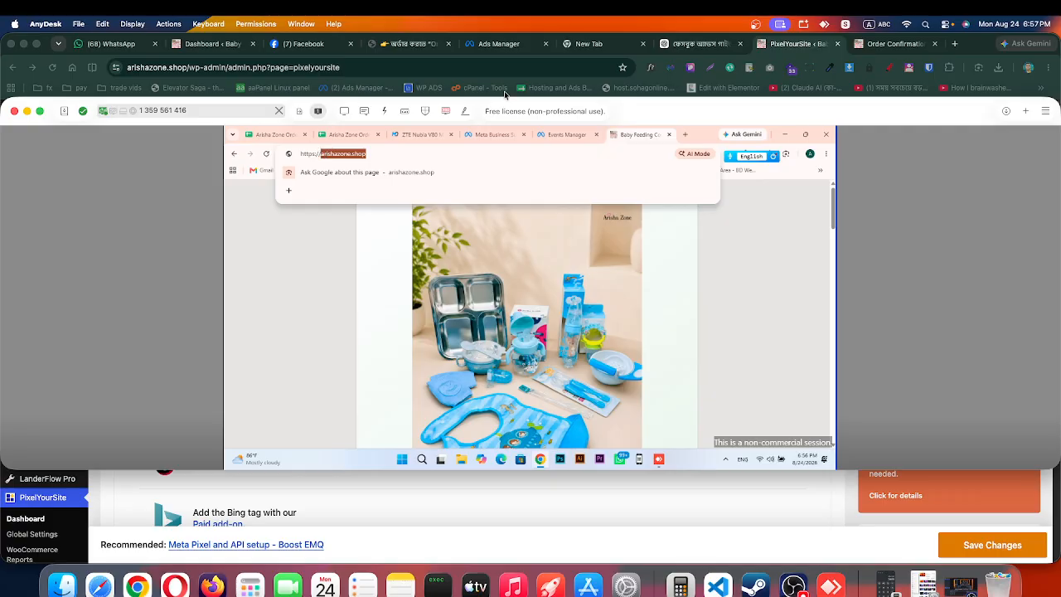
Step: Enter arishazone.shop as the website URL in Events Manager and launch the website event test
{"action": "left_click", "coordinate": [567, 135]}
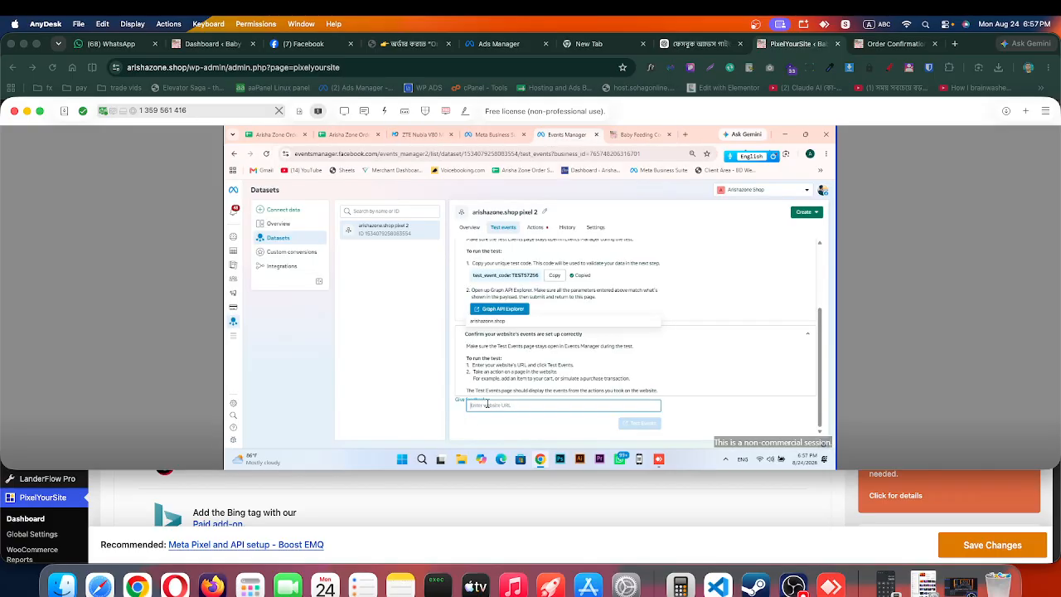
{"action": "type", "text": "arishazone.shop"}
{"action": "left_click", "coordinate": [642, 423]}
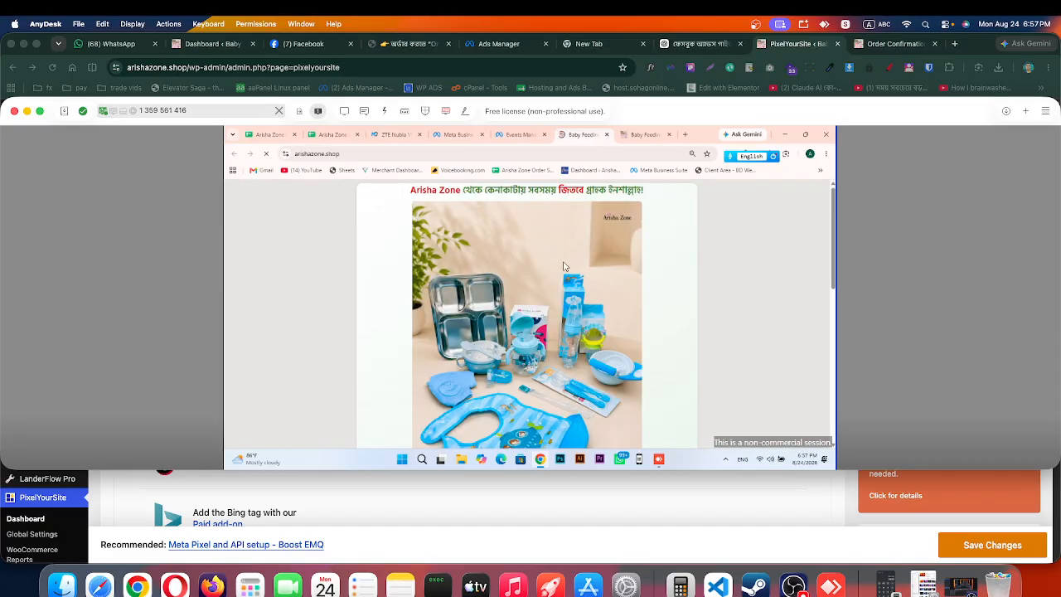
Step: Go to the order form on the launched landing page and enlarge the AnyDesk window to show the form
{"action": "scroll", "coordinate": [568, 301], "scroll_direction": "down", "scroll_amount": 3}
{"action": "scroll", "coordinate": [567, 301], "scroll_direction": "down", "scroll_amount": 5}
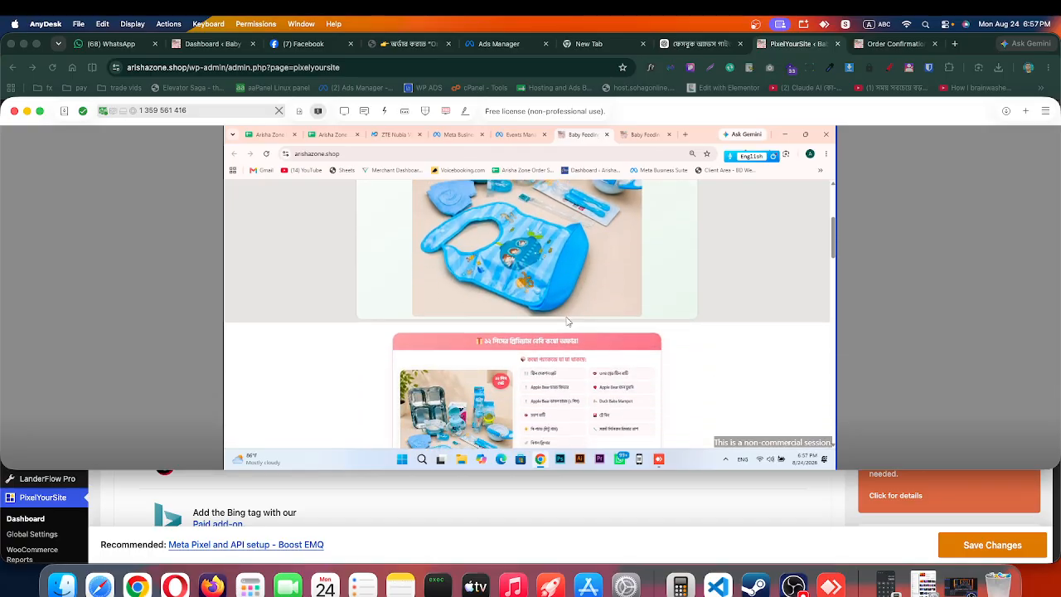
{"action": "left_click", "coordinate": [587, 345]}
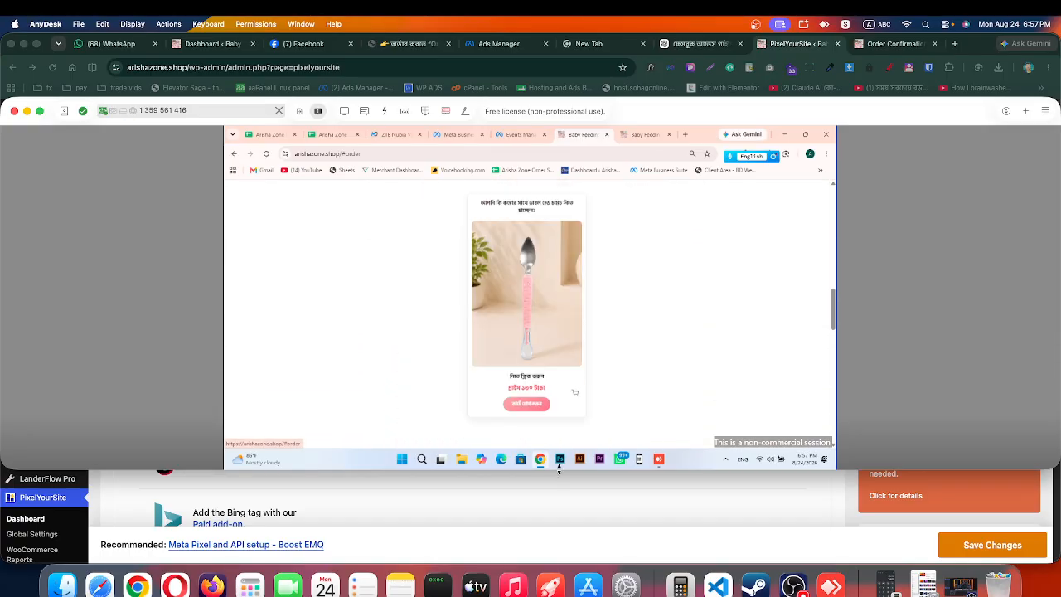
{"action": "left_click_drag", "start_coordinate": [555, 470], "coordinate": [552, 565]}
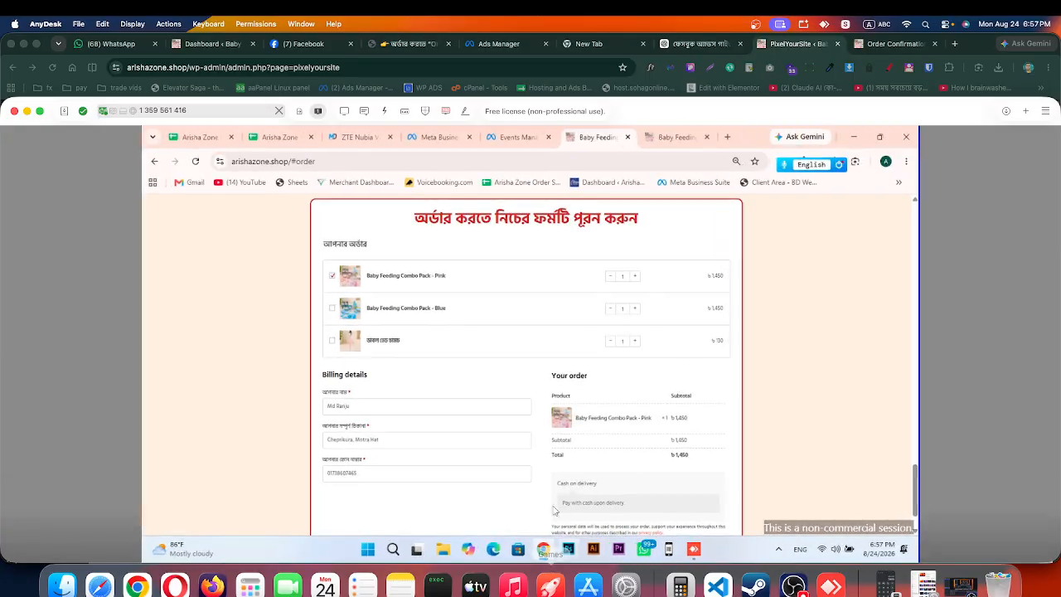
{"action": "scroll", "coordinate": [369, 419], "scroll_direction": "down", "scroll_amount": 1}
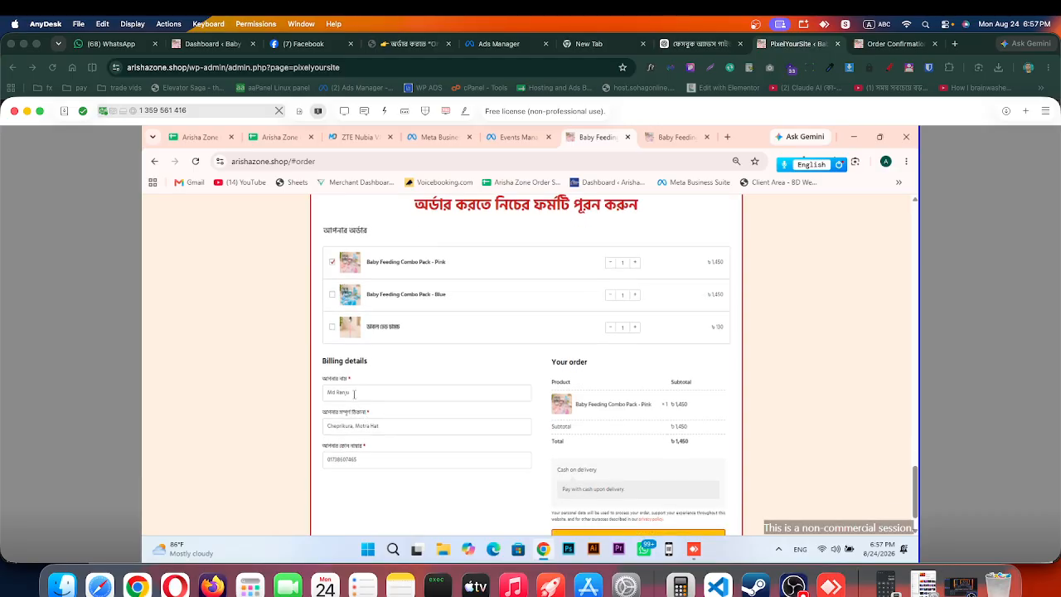
Step: Replace the billing name with "test" and place the order for Baby Feeding Combo Pack - Pink
{"action": "left_click_drag", "start_coordinate": [353, 394], "coordinate": [303, 397]}
{"action": "type", "text": "ম"}
{"action": "scroll", "coordinate": [630, 467], "scroll_direction": "down", "scroll_amount": 2}
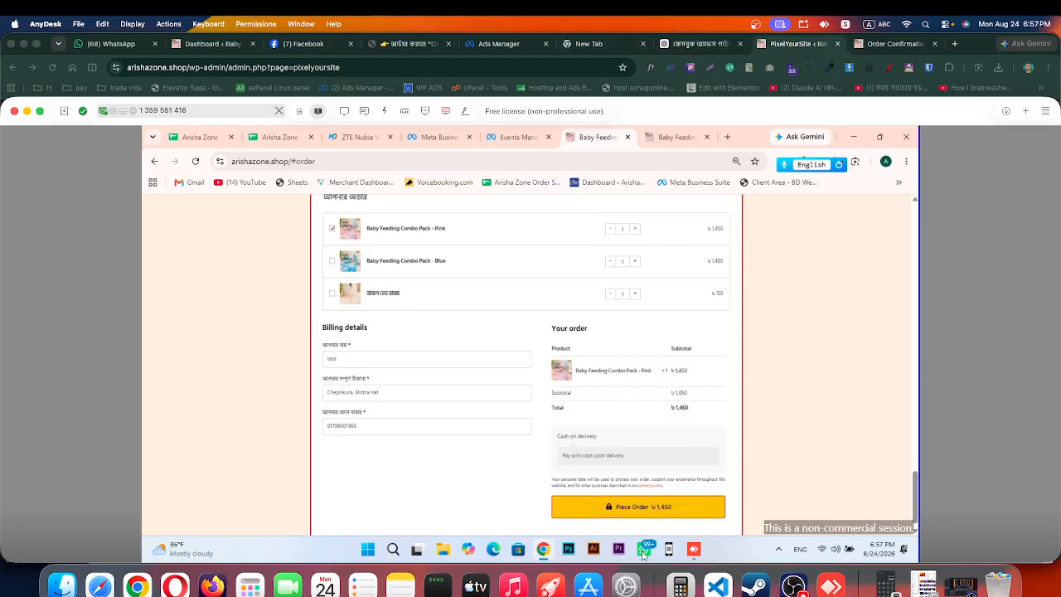
{"action": "left_click", "coordinate": [640, 508]}
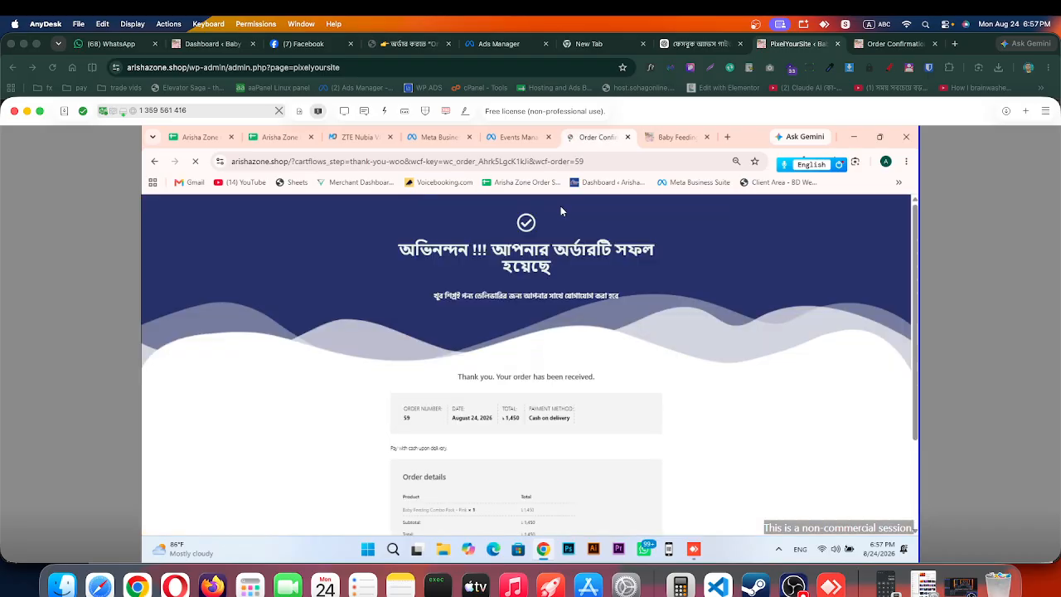
Step: Return to Events Manager and examine the dataset overview's event activity, integrations and event match quality
{"action": "left_click", "coordinate": [518, 137]}
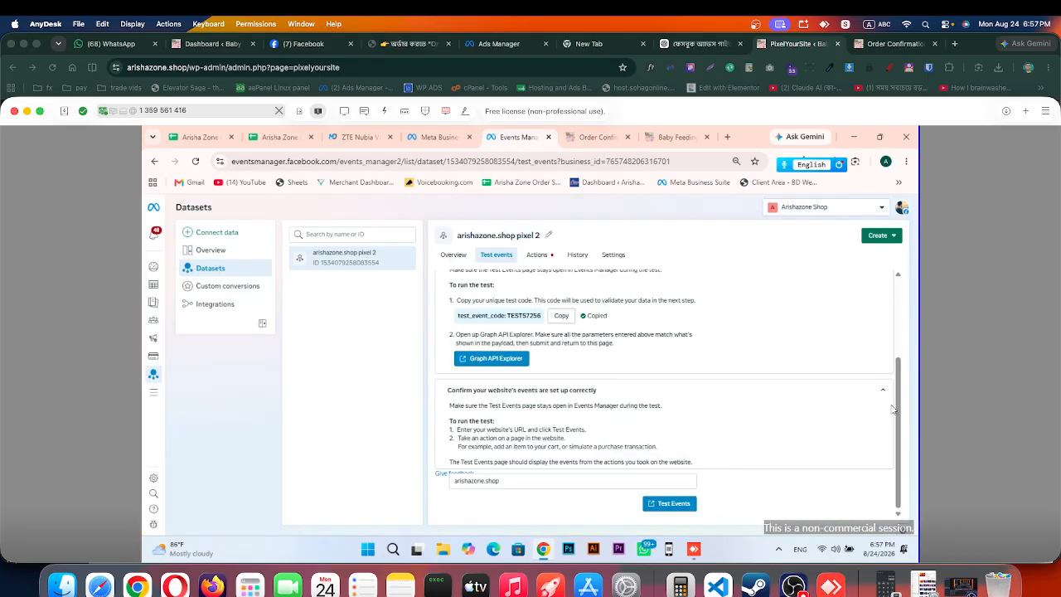
{"action": "left_click_drag", "start_coordinate": [898, 413], "coordinate": [894, 456]}
{"action": "left_click", "coordinate": [456, 257]}
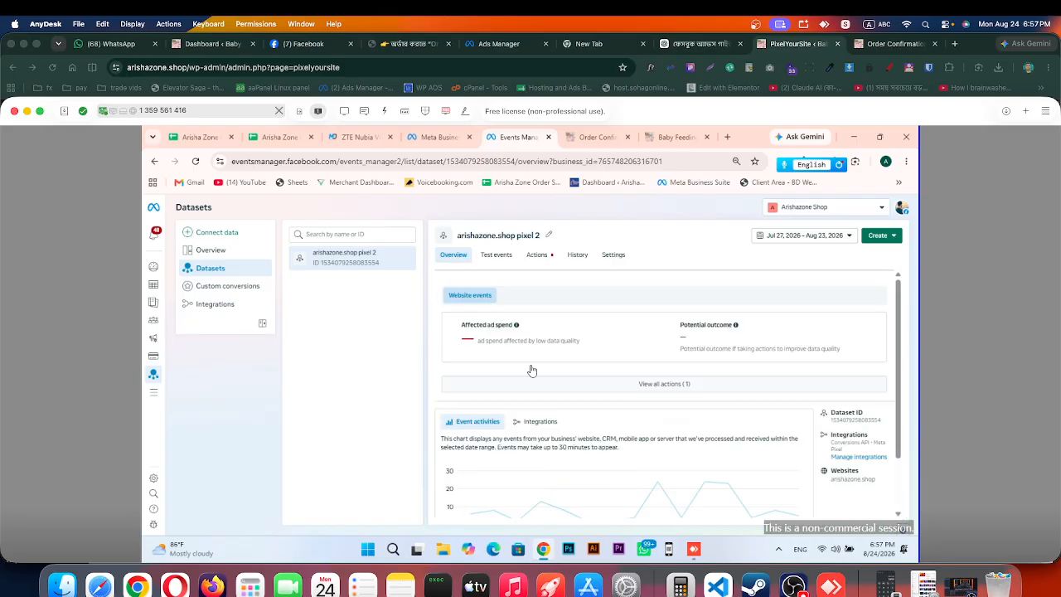
{"action": "scroll", "coordinate": [533, 371], "scroll_direction": "down", "scroll_amount": 2}
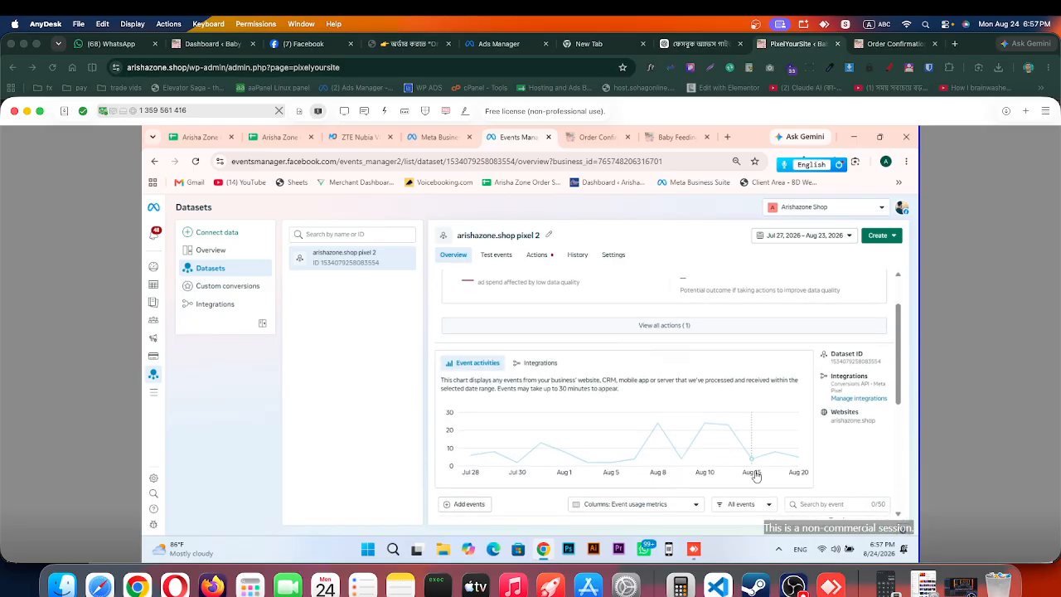
{"action": "scroll", "coordinate": [755, 476], "scroll_direction": "down", "scroll_amount": 3}
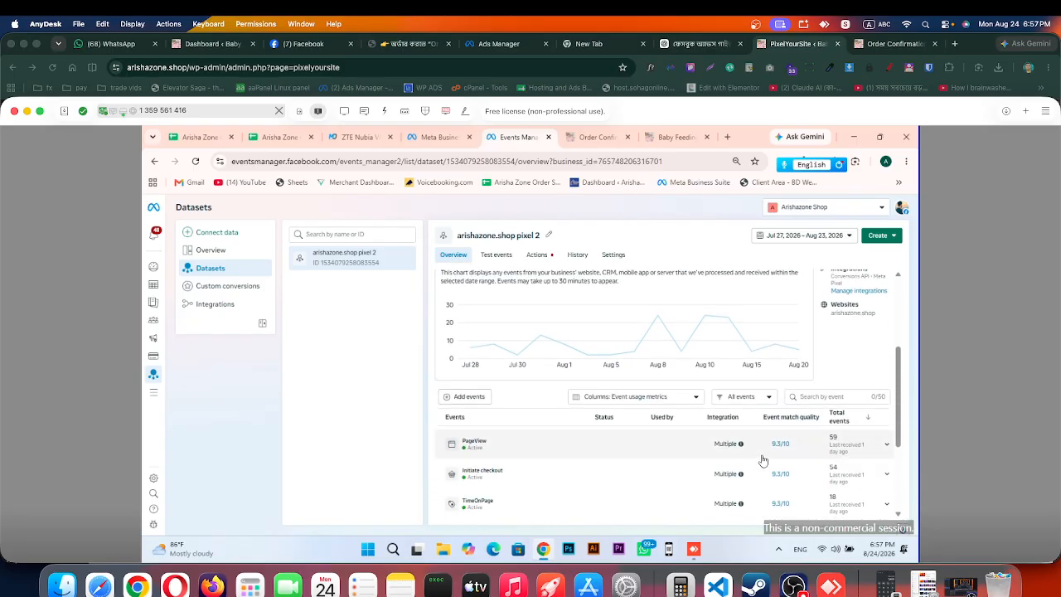
{"action": "scroll", "coordinate": [685, 442], "scroll_direction": "down", "scroll_amount": 1}
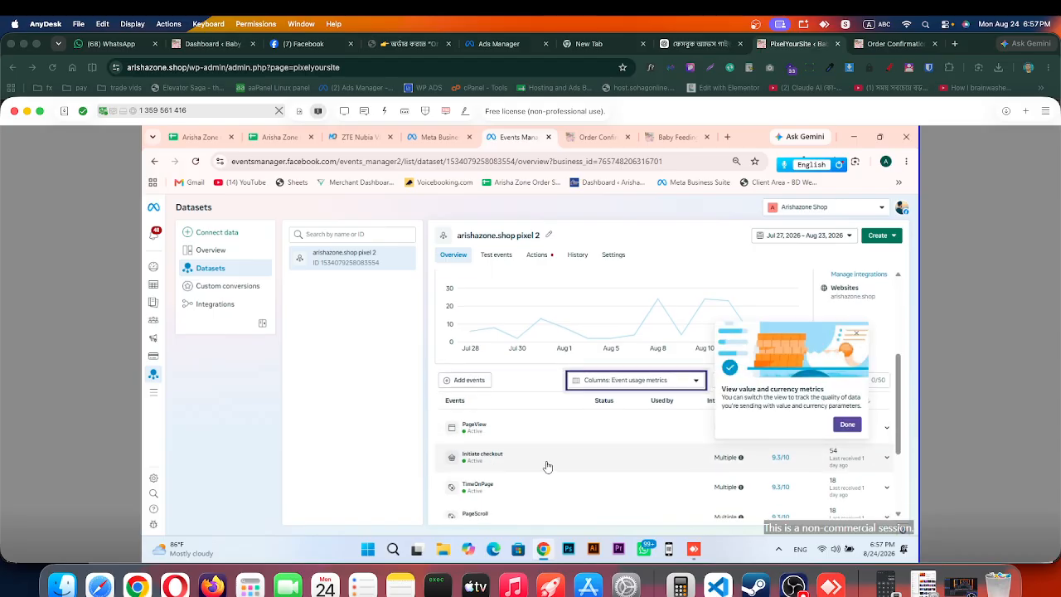
{"action": "scroll", "coordinate": [547, 467], "scroll_direction": "down", "scroll_amount": 1}
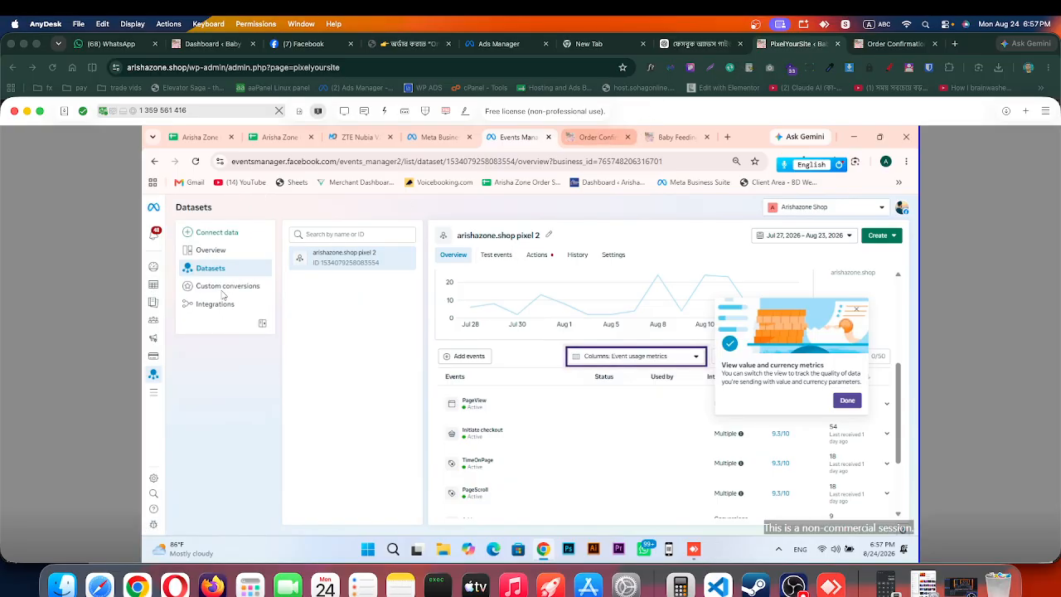
Step: Open the campaigns view in Ads Manager and list the ad accounts of the Arishazone Shop business portfolio
{"action": "mouse_move", "coordinate": [155, 286]}
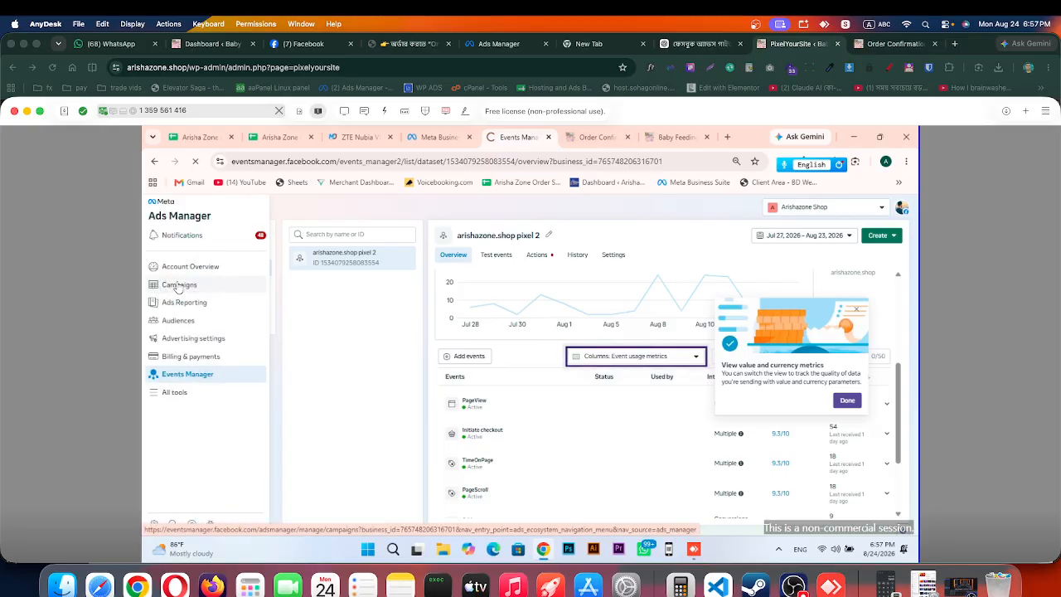
{"action": "left_click", "coordinate": [177, 285]}
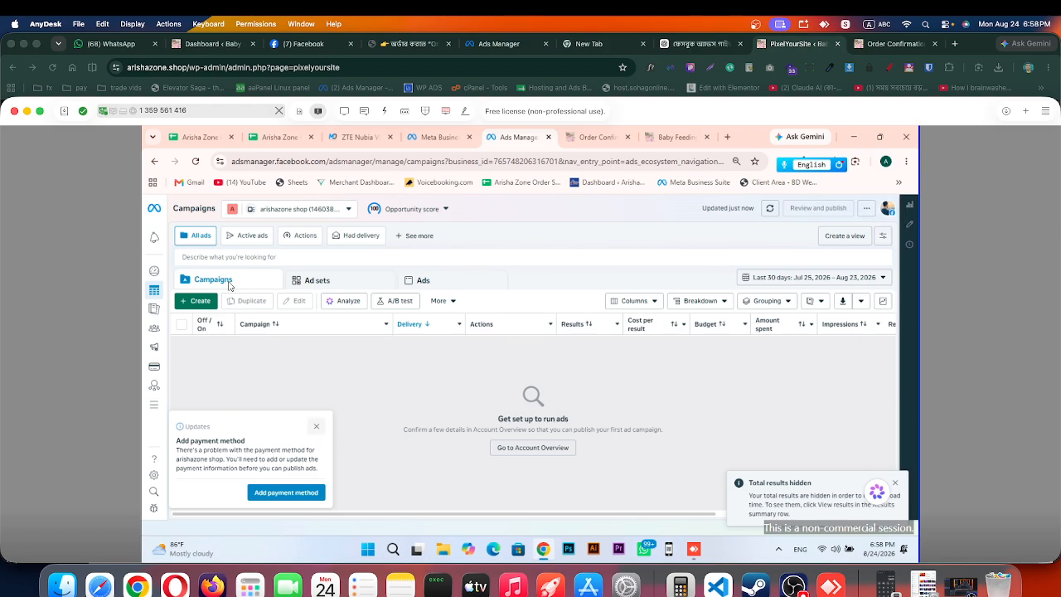
{"action": "left_click", "coordinate": [296, 213]}
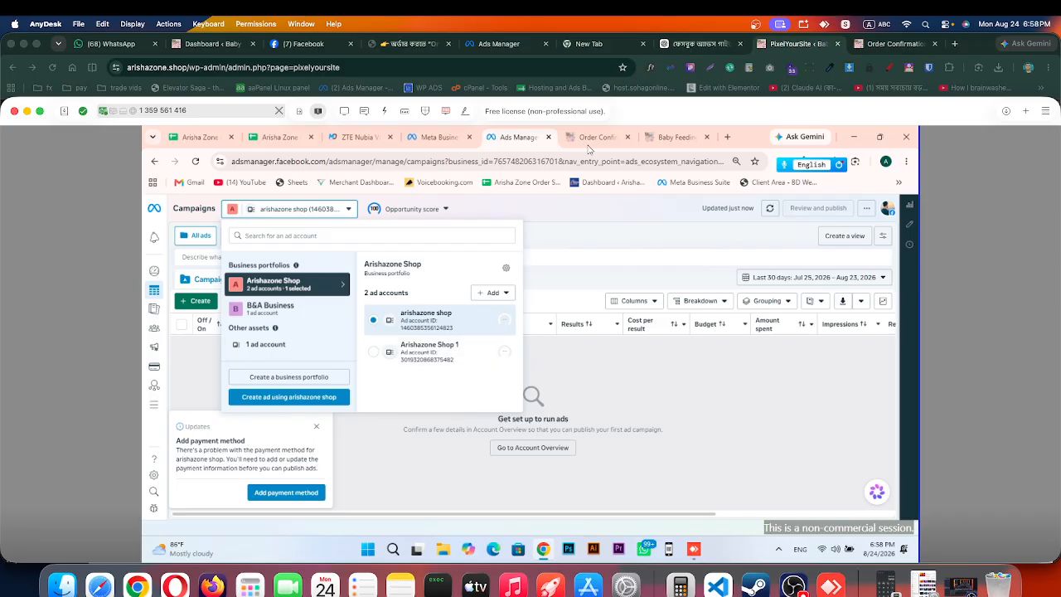
Step: Check which ad account is connected to arishazone.shop pixel 2 in the business settings and switch Ads Manager to Arishazone Shop 1
{"action": "left_click", "coordinate": [438, 137]}
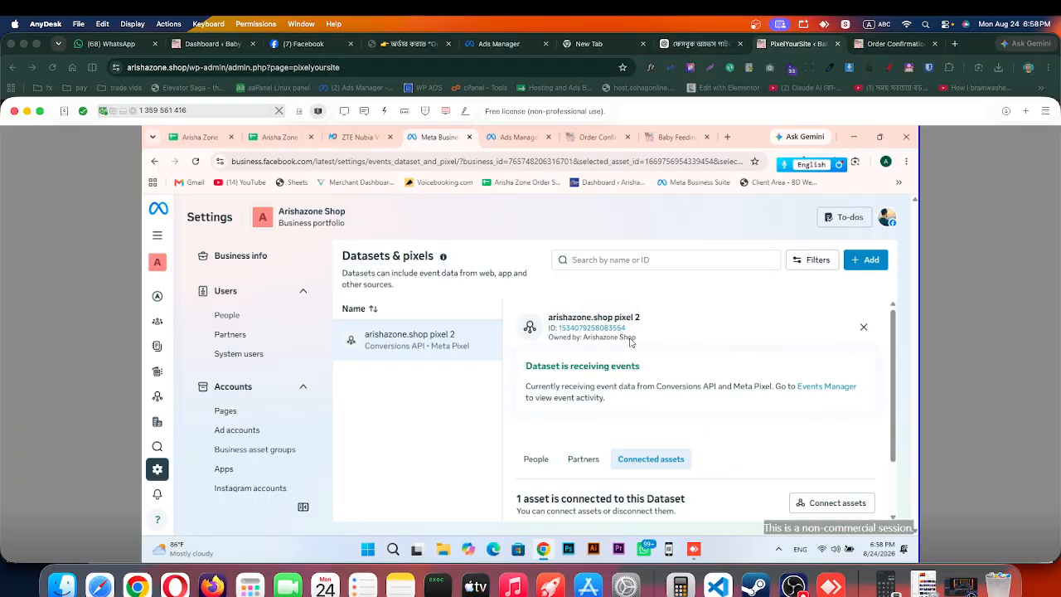
{"action": "scroll", "coordinate": [588, 363], "scroll_direction": "down", "scroll_amount": 2}
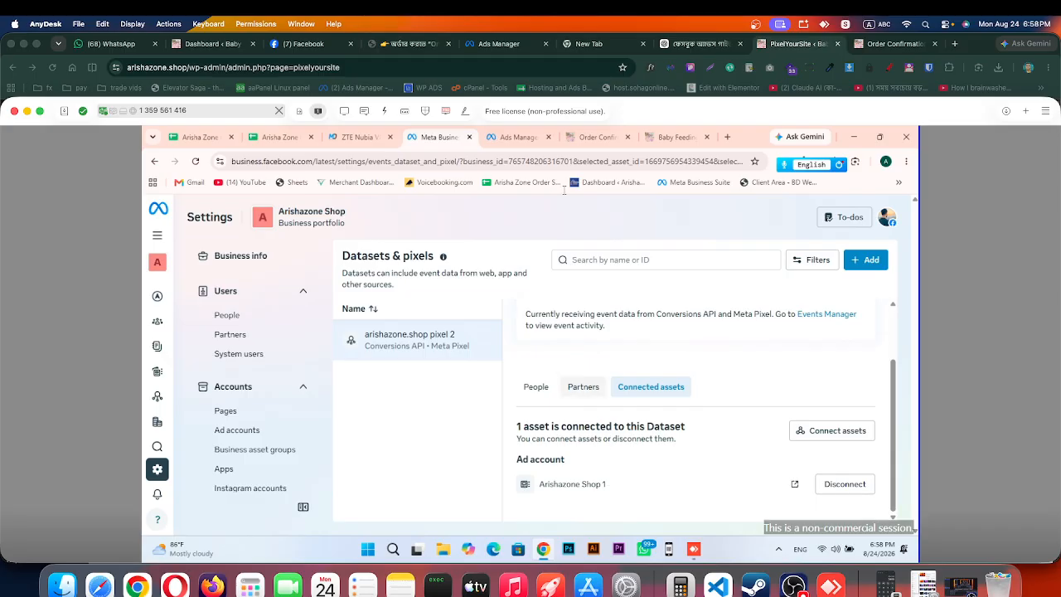
{"action": "left_click", "coordinate": [520, 137]}
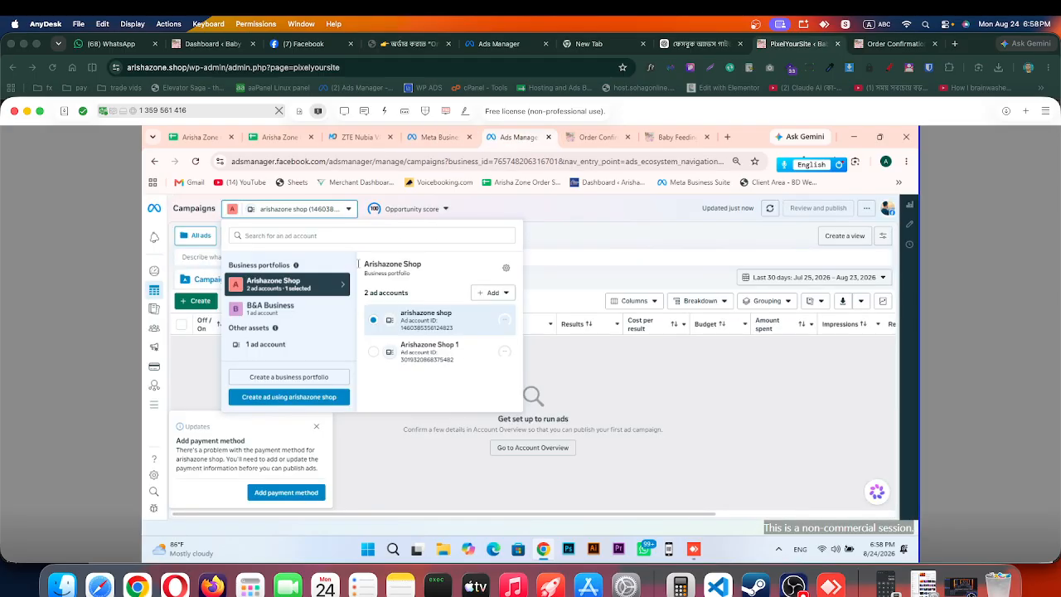
{"action": "left_click", "coordinate": [401, 355]}
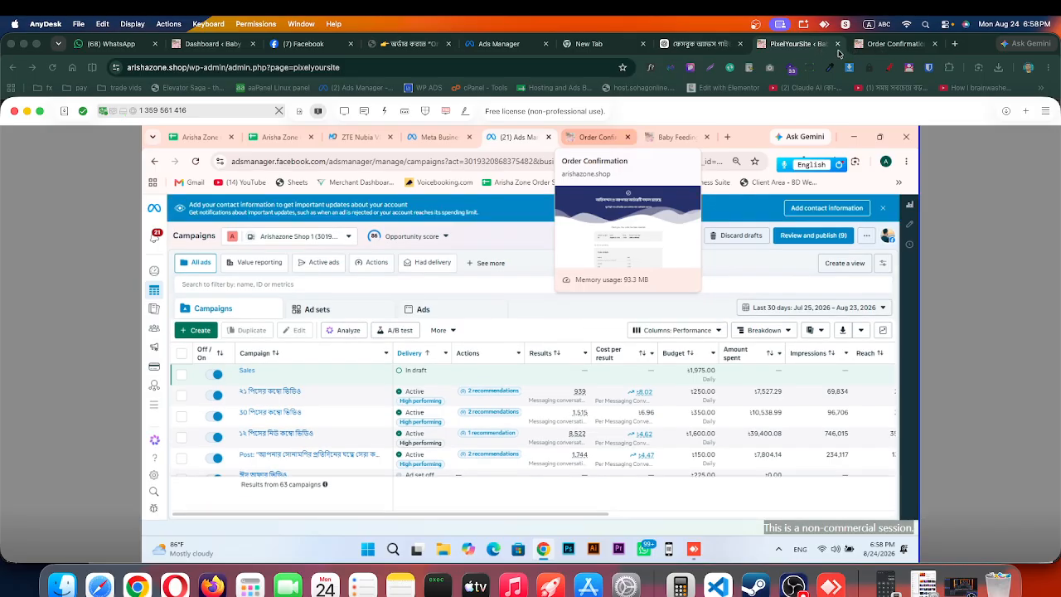
Step: Switch to Chrome and review the Meta Pixel ID and Conversion API settings in PixelYourSite
{"action": "left_click", "coordinate": [905, 49]}
{"action": "key", "text": "ctrl+shift+Tab"}
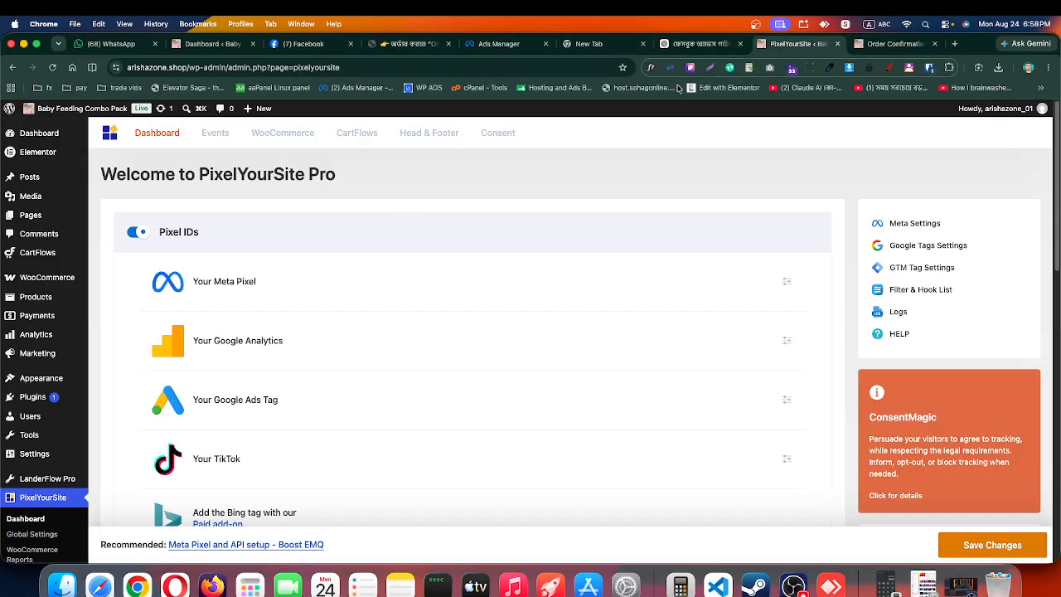
{"action": "left_click", "coordinate": [787, 282]}
{"action": "scroll", "coordinate": [242, 472], "scroll_direction": "down", "scroll_amount": 2}
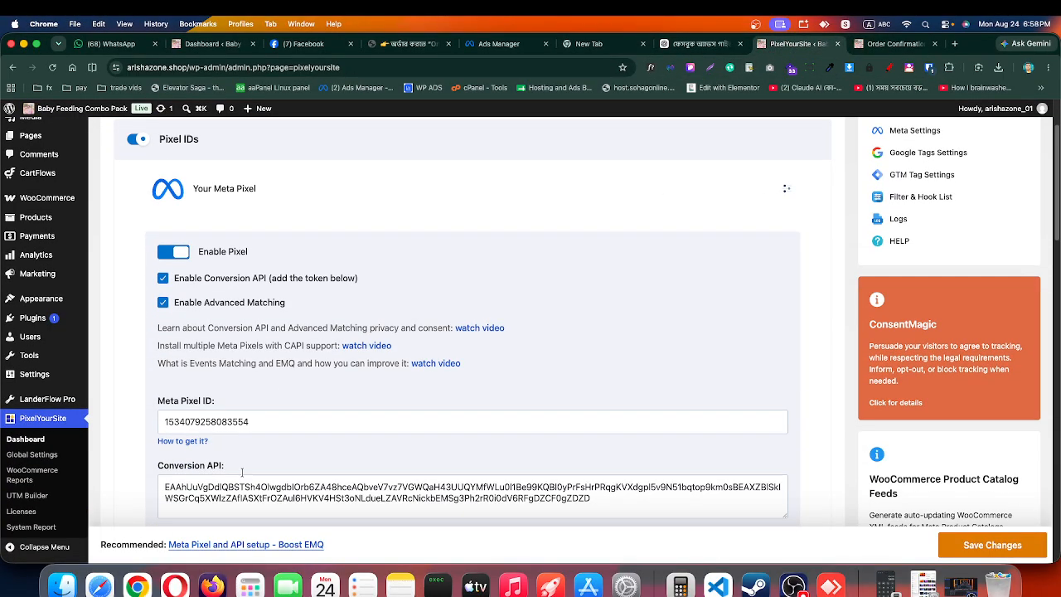
Step: Switch to the AnyDesk remote session and create a new campaign in Ads Manager with the Sales objective
{"action": "left_click", "coordinate": [831, 585]}
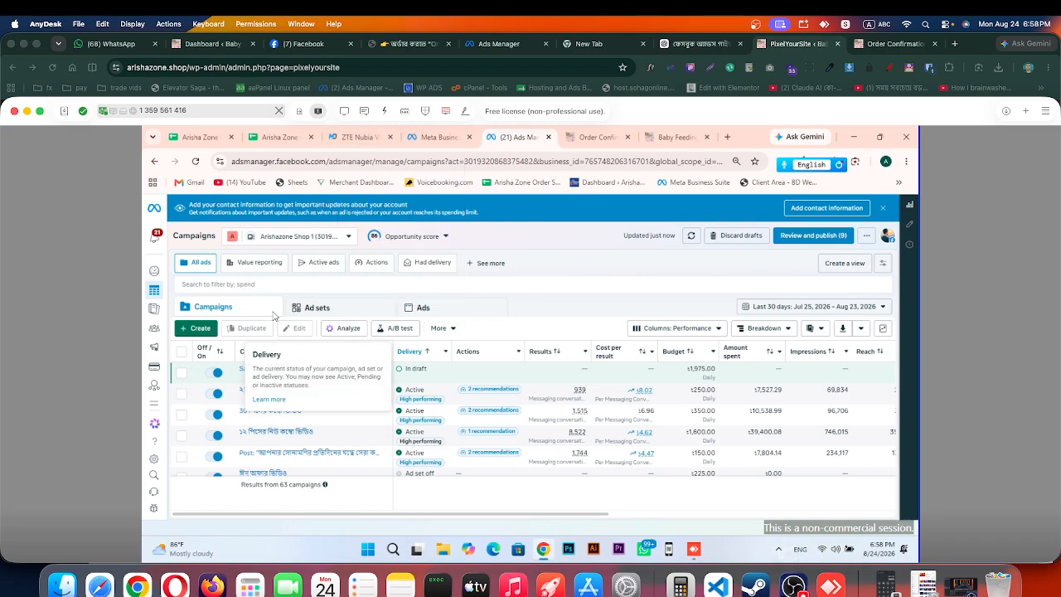
{"action": "left_click", "coordinate": [197, 329]}
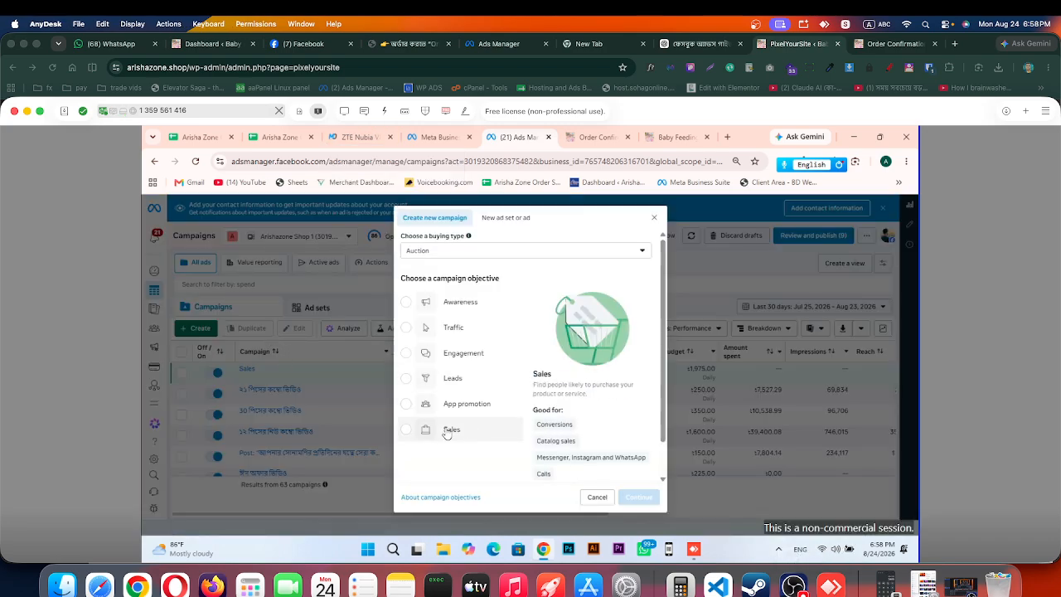
{"action": "left_click", "coordinate": [448, 435]}
{"action": "scroll", "coordinate": [603, 434], "scroll_direction": "down", "scroll_amount": 1}
{"action": "left_click", "coordinate": [630, 499]}
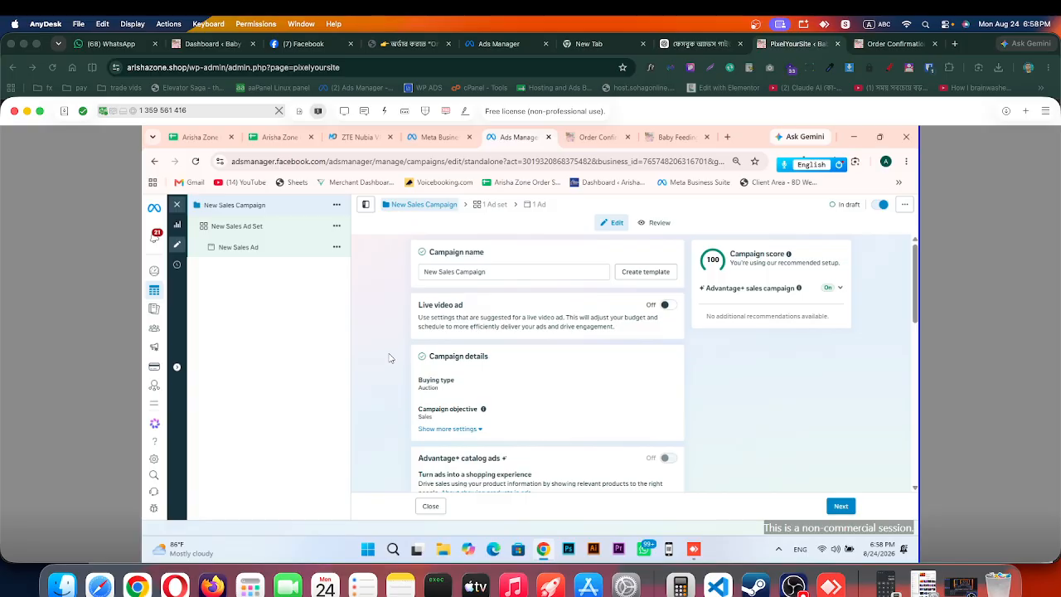
Step: Name the new campaign "arishazone.shop ad 24/08/26" and copy that name
{"action": "triple_click", "coordinate": [490, 272]}
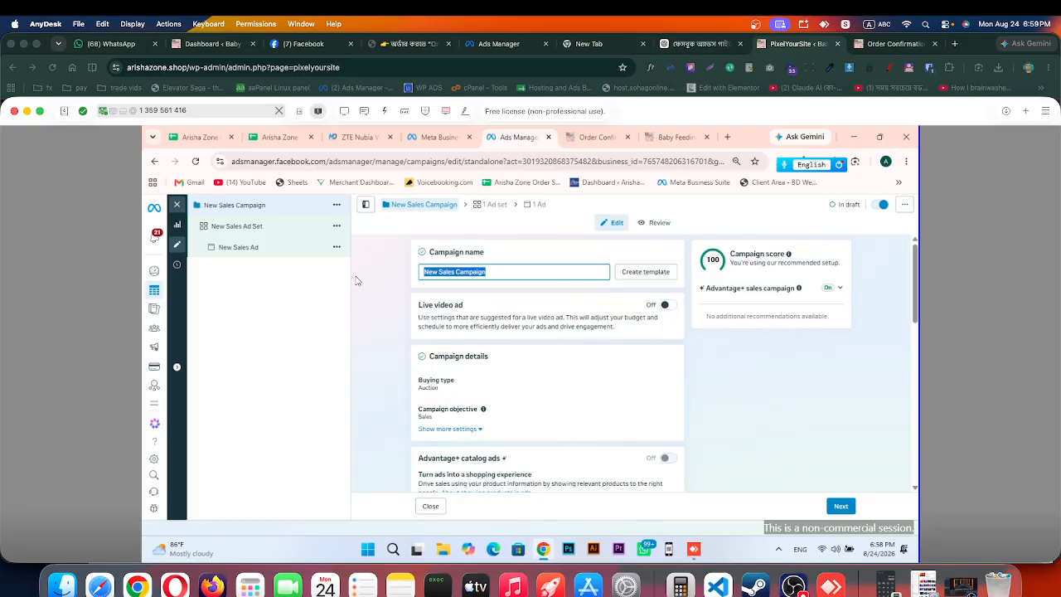
{"action": "key", "text": "super"}
{"action": "key", "text": "super"}
{"action": "type", "text": "arishazone.shop"}
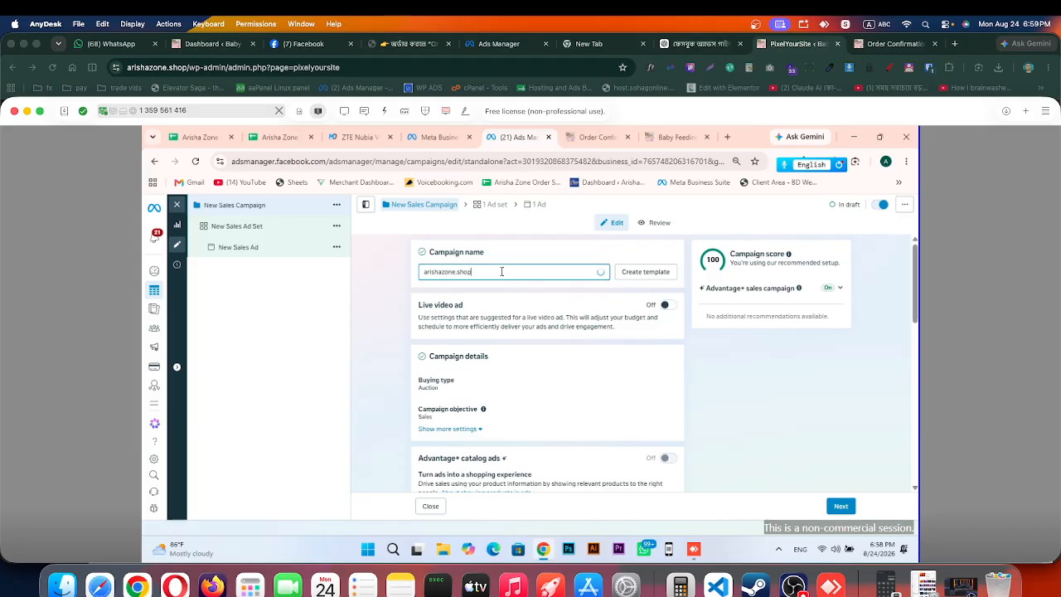
{"action": "type", "text": "ad"}
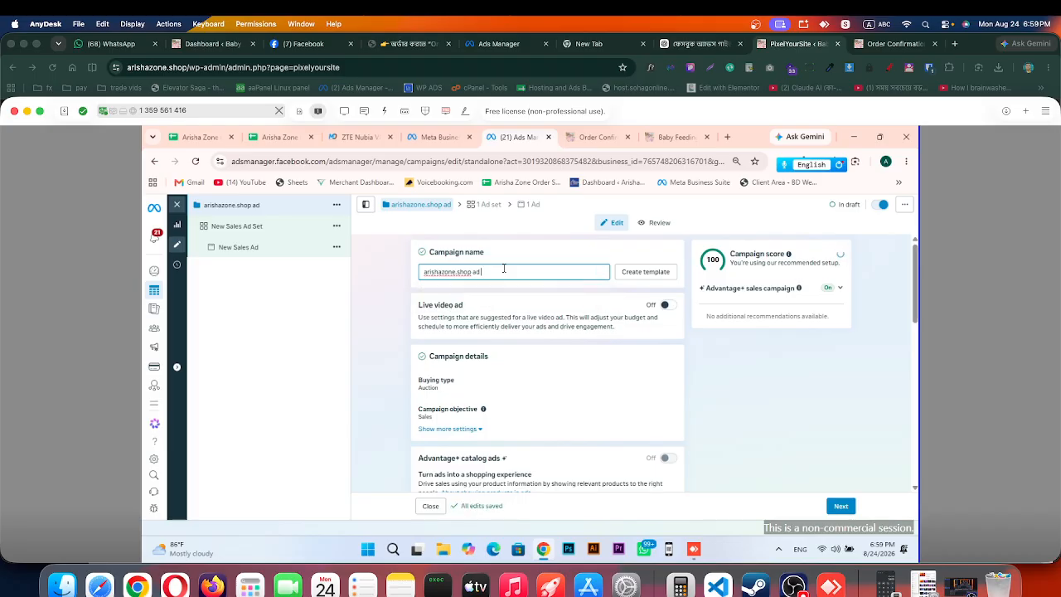
{"action": "type", "text": " 24/08"}
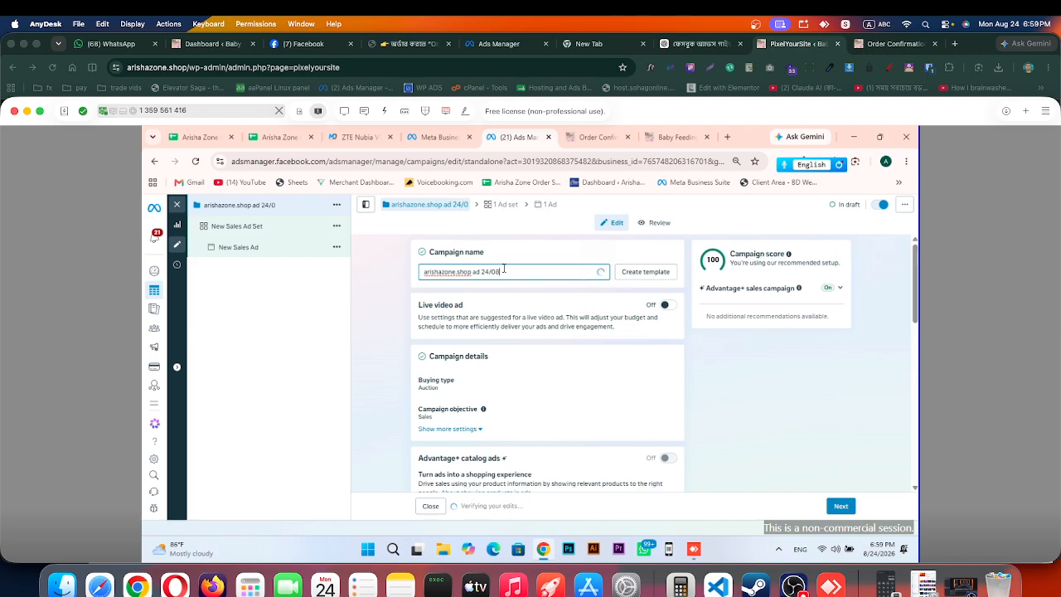
{"action": "type", "text": "/25"}
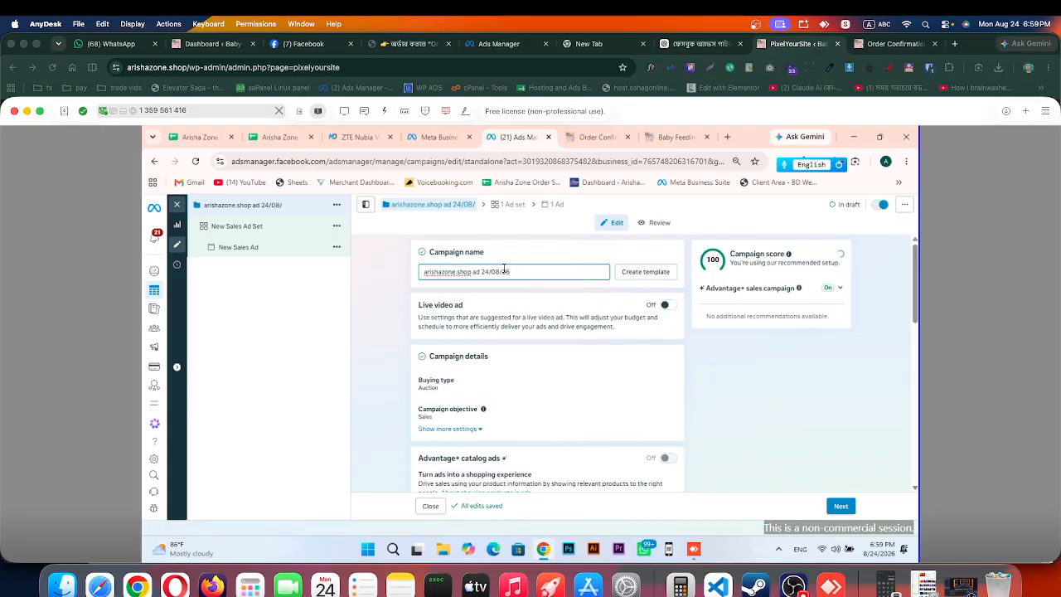
{"action": "left_click_drag", "start_coordinate": [511, 271], "coordinate": [368, 264]}
{"action": "key", "text": "ctrl+c"}
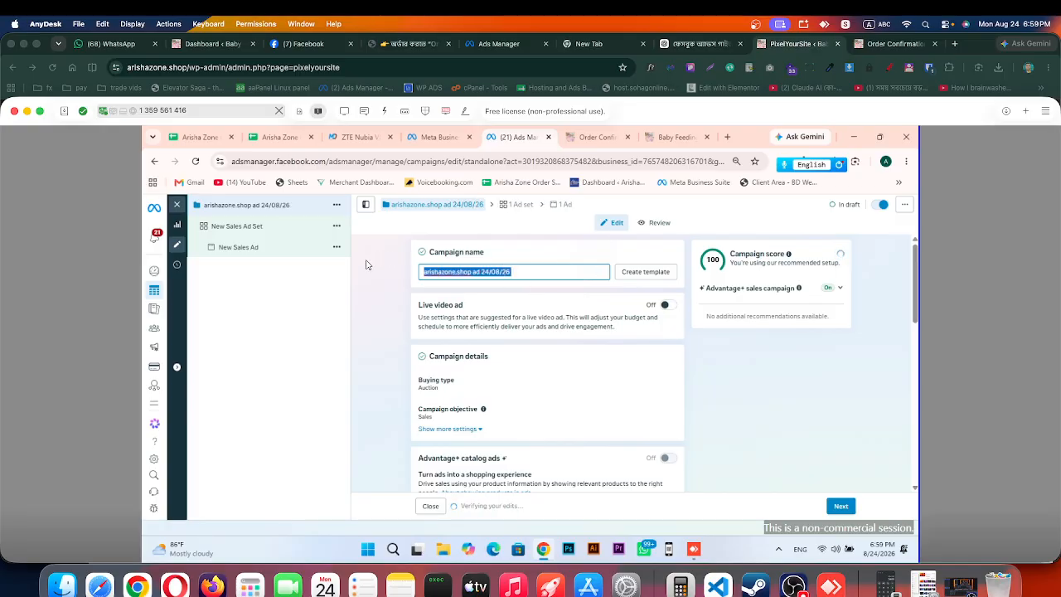
Step: Set the campaign's daily budget to 1,000 BDT
{"action": "scroll", "coordinate": [514, 375], "scroll_direction": "down", "scroll_amount": 3}
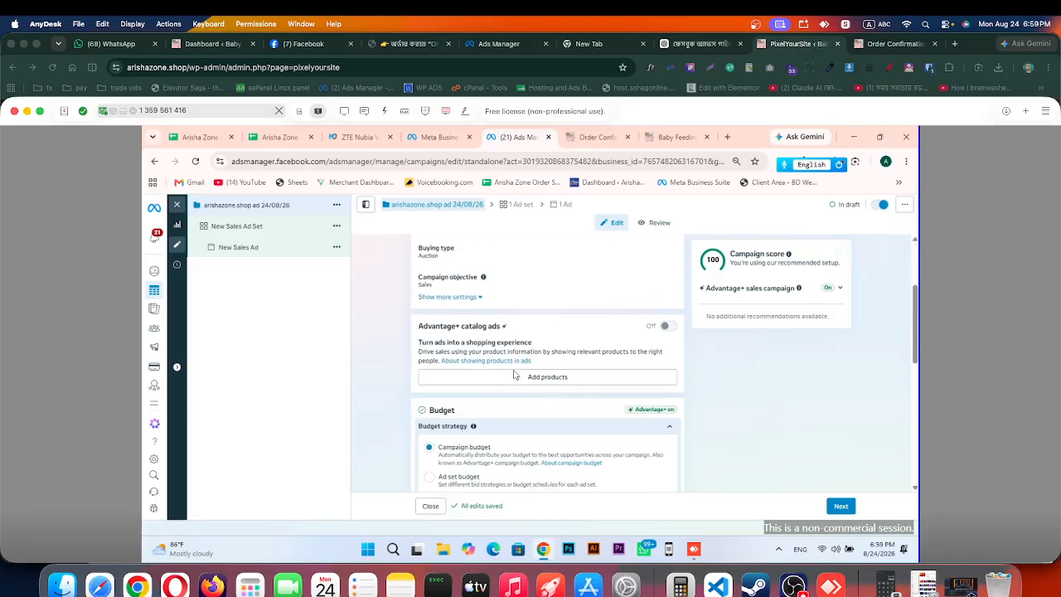
{"action": "scroll", "coordinate": [514, 375], "scroll_direction": "down", "scroll_amount": 3}
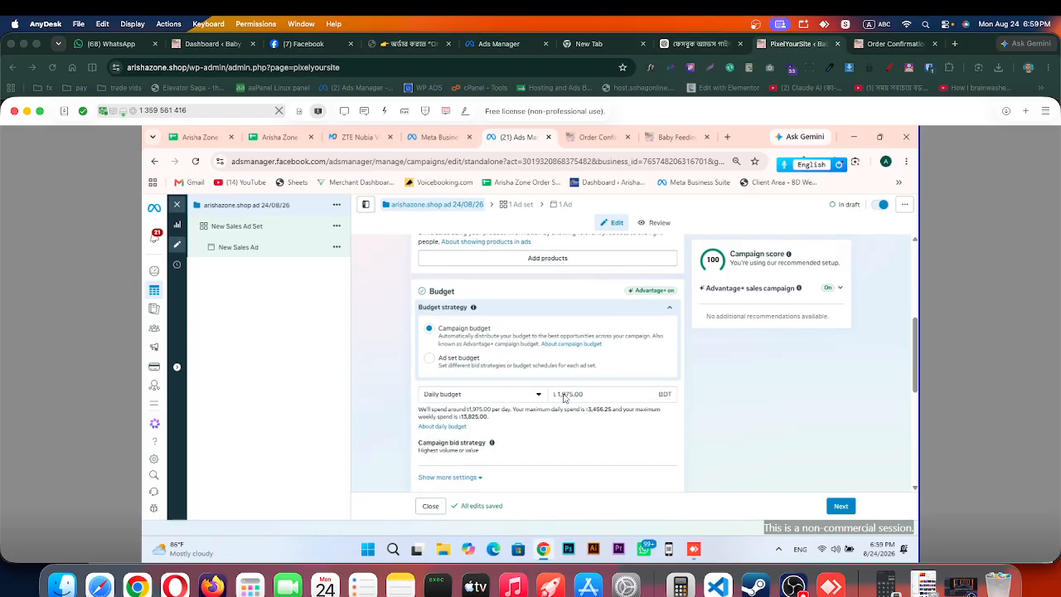
{"action": "left_click_drag", "start_coordinate": [598, 393], "coordinate": [547, 391]}
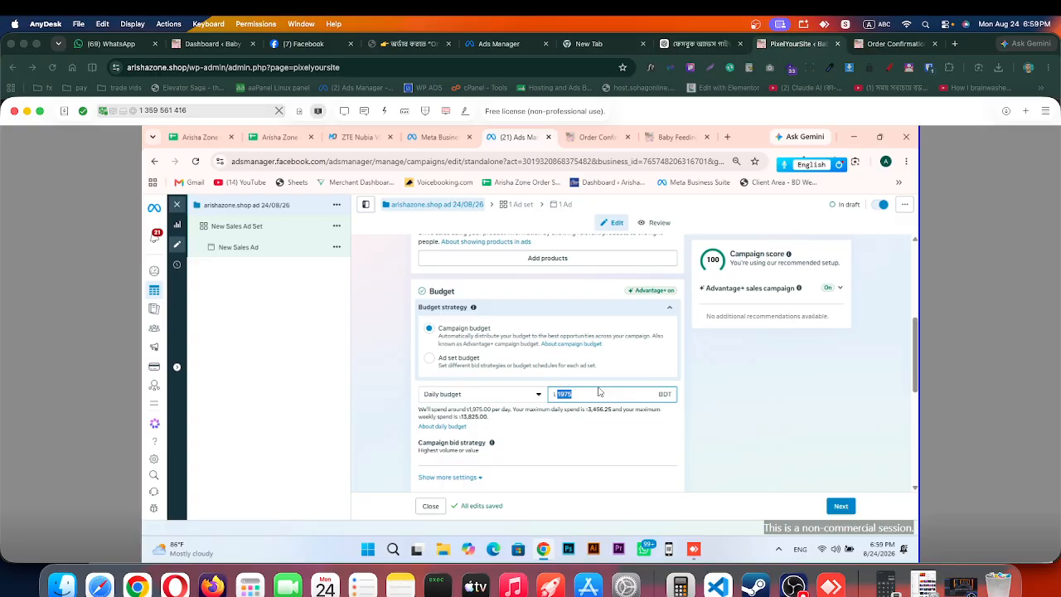
{"action": "type", "text": "1000"}
{"action": "left_click", "coordinate": [540, 406]}
{"action": "scroll", "coordinate": [547, 414], "scroll_direction": "down", "scroll_amount": 1}
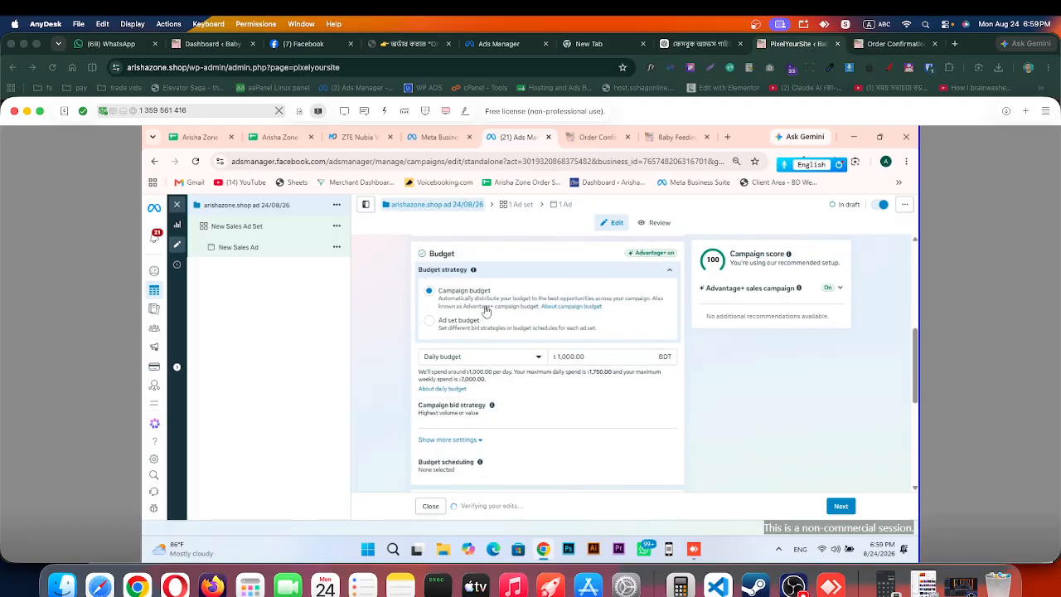
Step: Continue to the ad set settings and name the ad set "arishazone.shop ad 24/08/26" using the copied campaign name
{"action": "scroll", "coordinate": [543, 398], "scroll_direction": "down", "scroll_amount": 2}
{"action": "scroll", "coordinate": [541, 392], "scroll_direction": "down", "scroll_amount": 3}
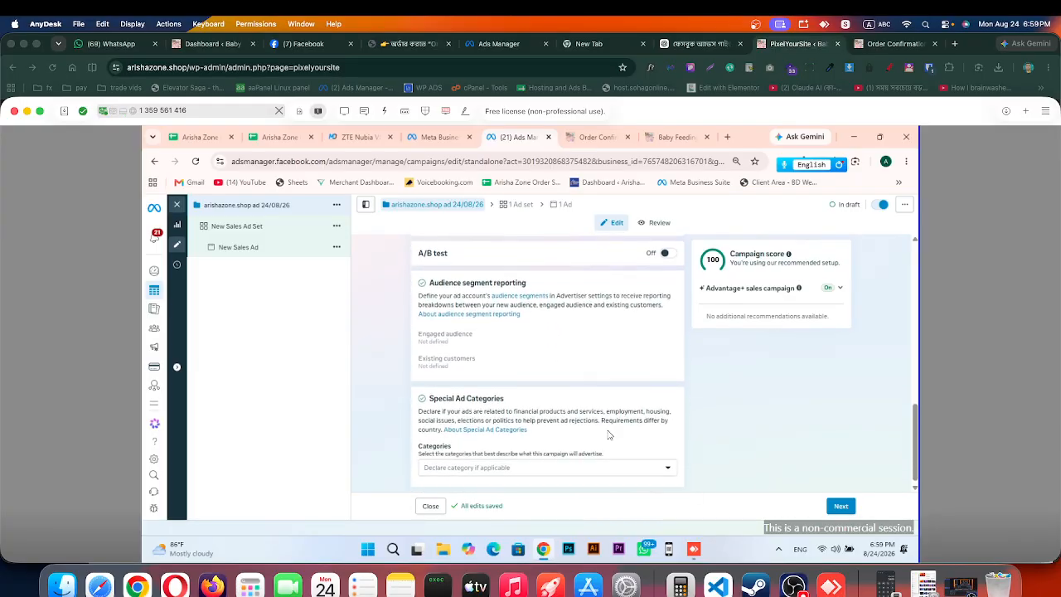
{"action": "left_click", "coordinate": [842, 508]}
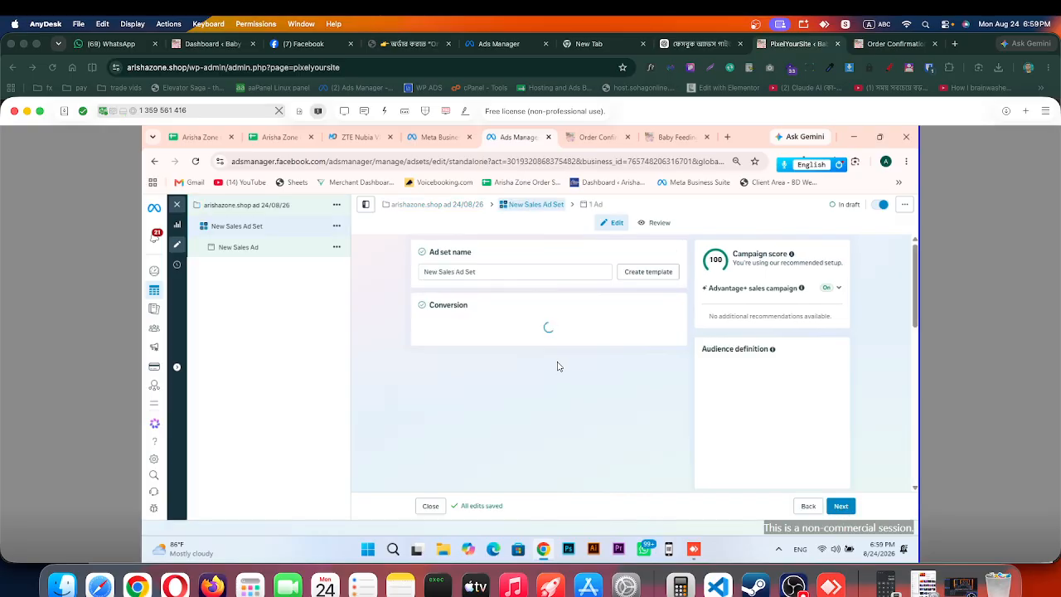
{"action": "triple_click", "coordinate": [437, 264]}
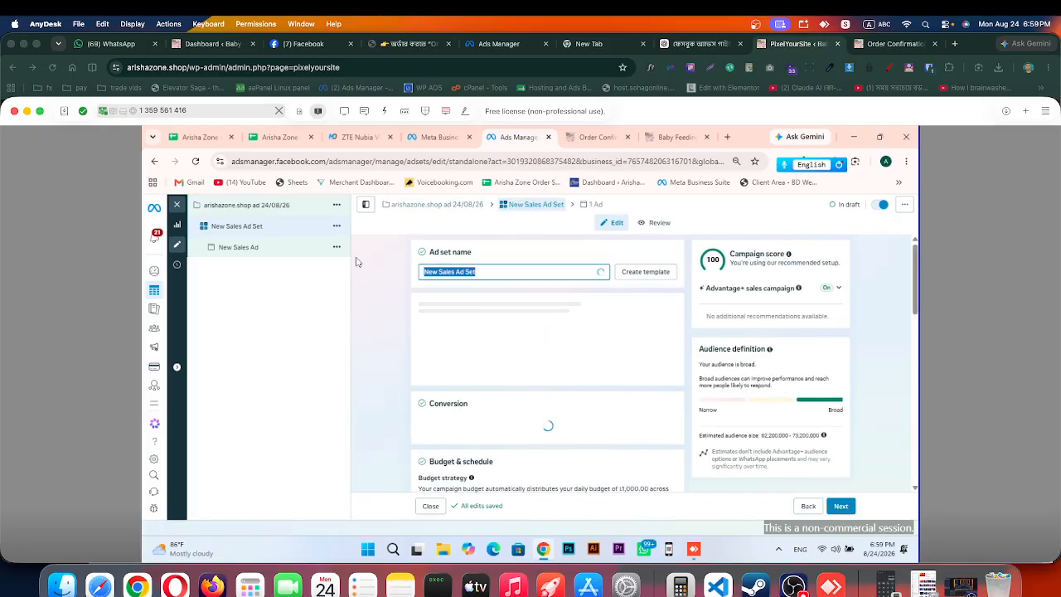
{"action": "key", "text": "ctrl+v"}
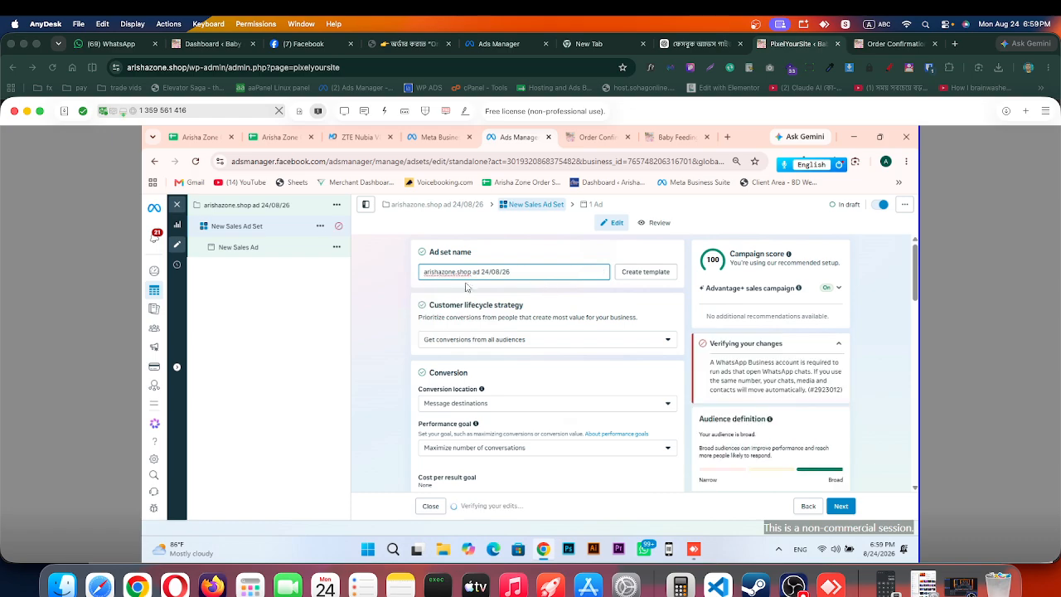
Step: Set the ad set's conversion location to Website and choose Maximize number of conversions as the performance goal
{"action": "scroll", "coordinate": [490, 336], "scroll_direction": "down", "scroll_amount": 1}
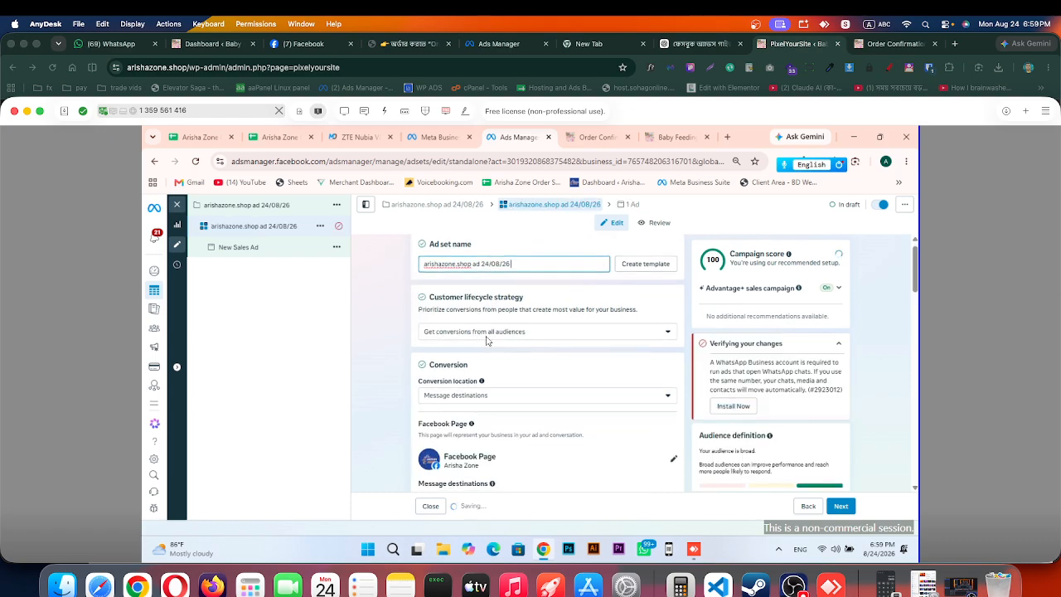
{"action": "scroll", "coordinate": [498, 399], "scroll_direction": "down", "scroll_amount": 1}
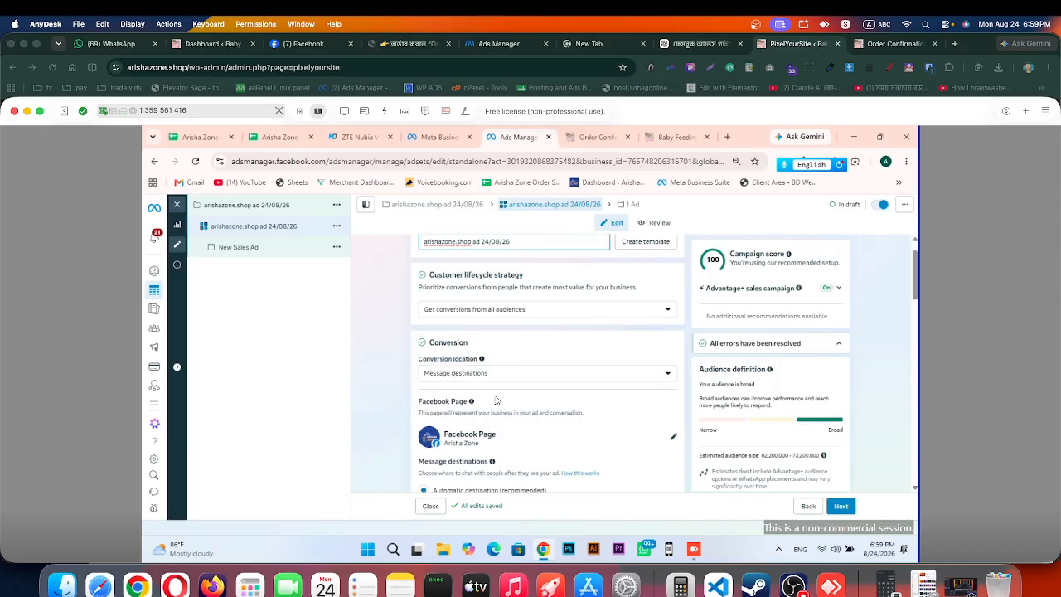
{"action": "left_click", "coordinate": [455, 374]}
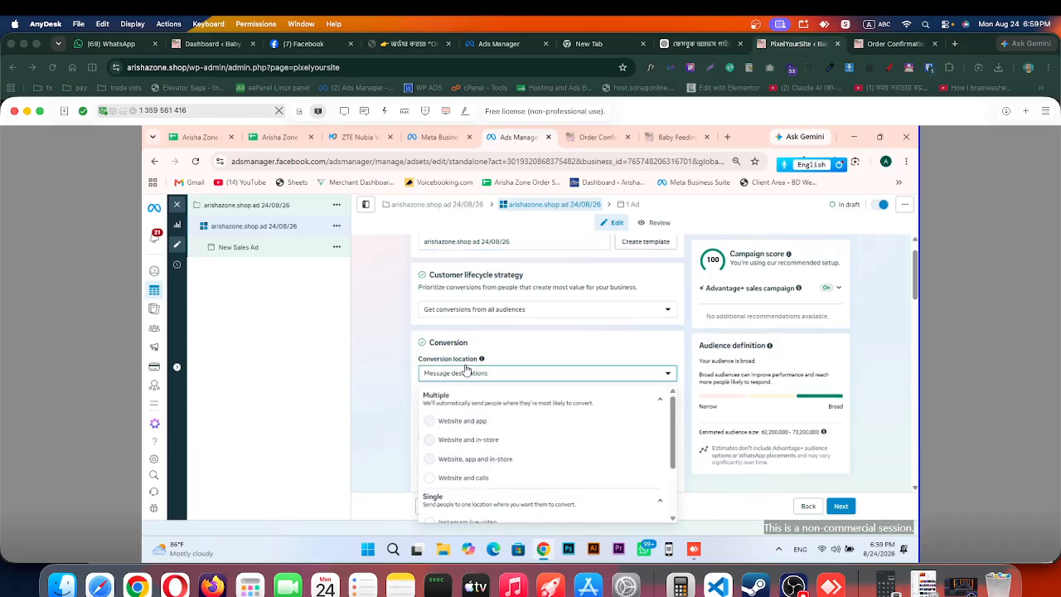
{"action": "scroll", "coordinate": [468, 464], "scroll_direction": "down", "scroll_amount": 3}
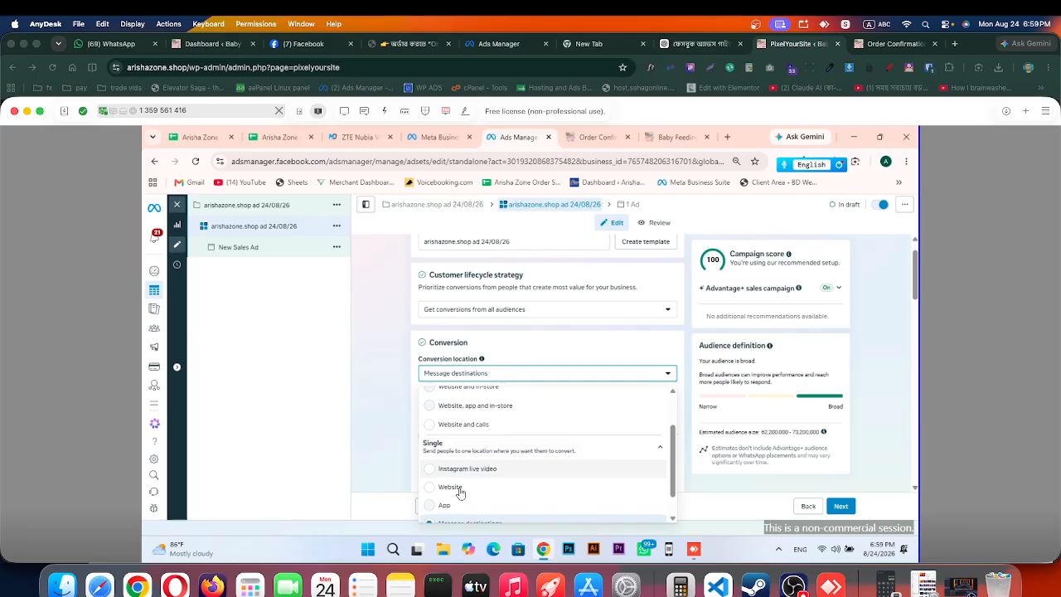
{"action": "left_click", "coordinate": [455, 489]}
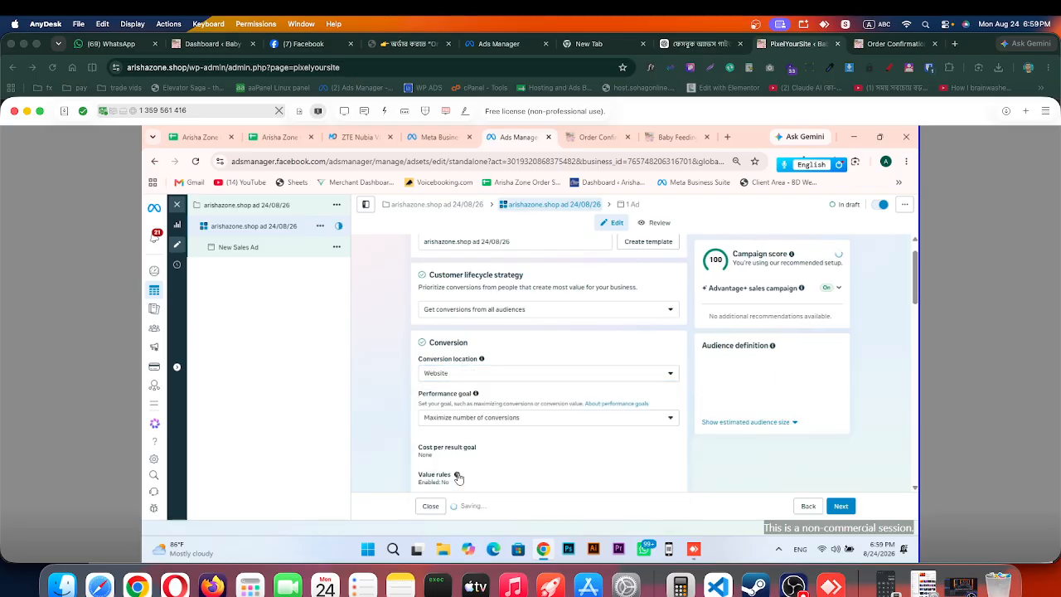
{"action": "scroll", "coordinate": [522, 422], "scroll_direction": "down", "scroll_amount": 2}
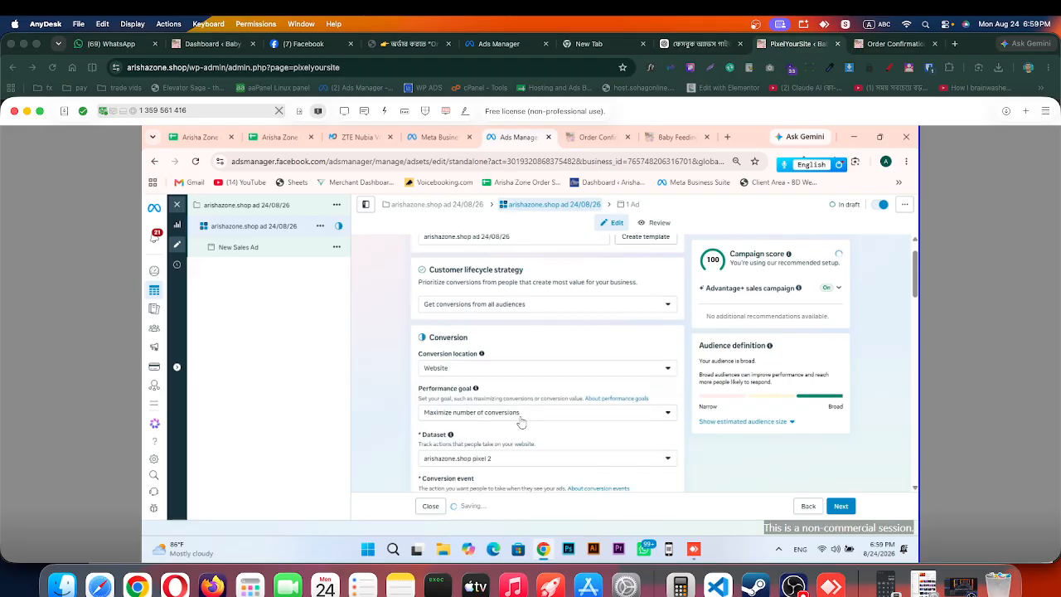
{"action": "left_click", "coordinate": [475, 388]}
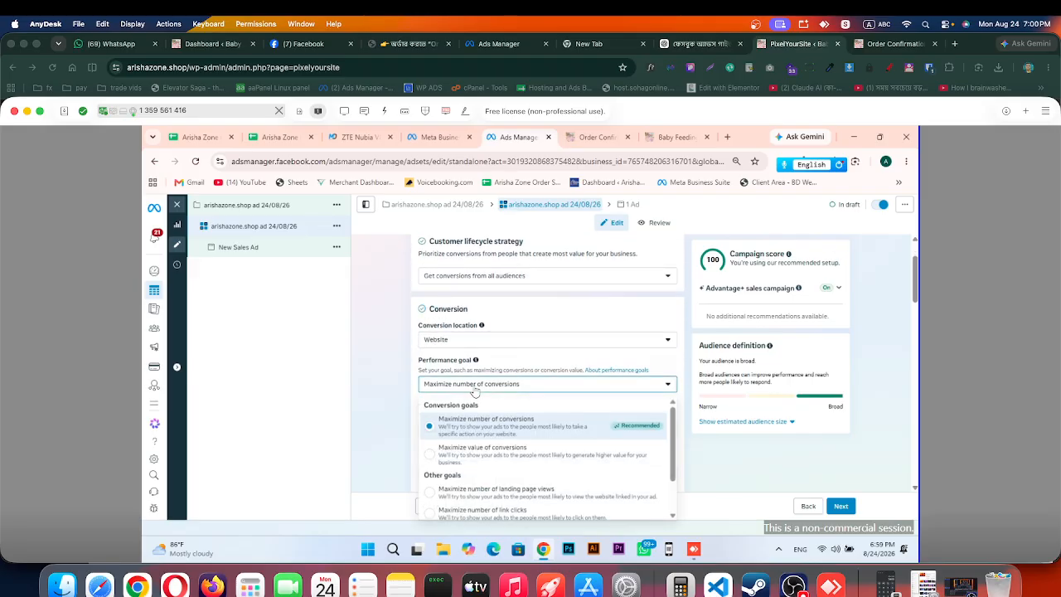
{"action": "left_click", "coordinate": [479, 420]}
Step: Select arishazone.shop pixel 2 as the ad set's dataset and recheck the list of active datasets
{"action": "scroll", "coordinate": [479, 420], "scroll_direction": "down", "scroll_amount": 3}
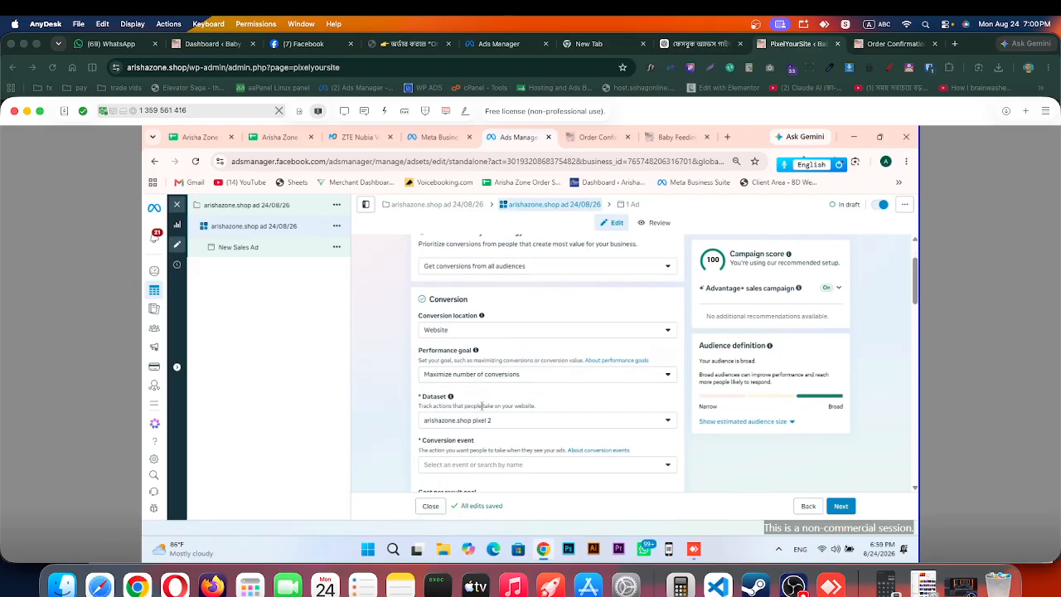
{"action": "scroll", "coordinate": [495, 386], "scroll_direction": "down", "scroll_amount": 1}
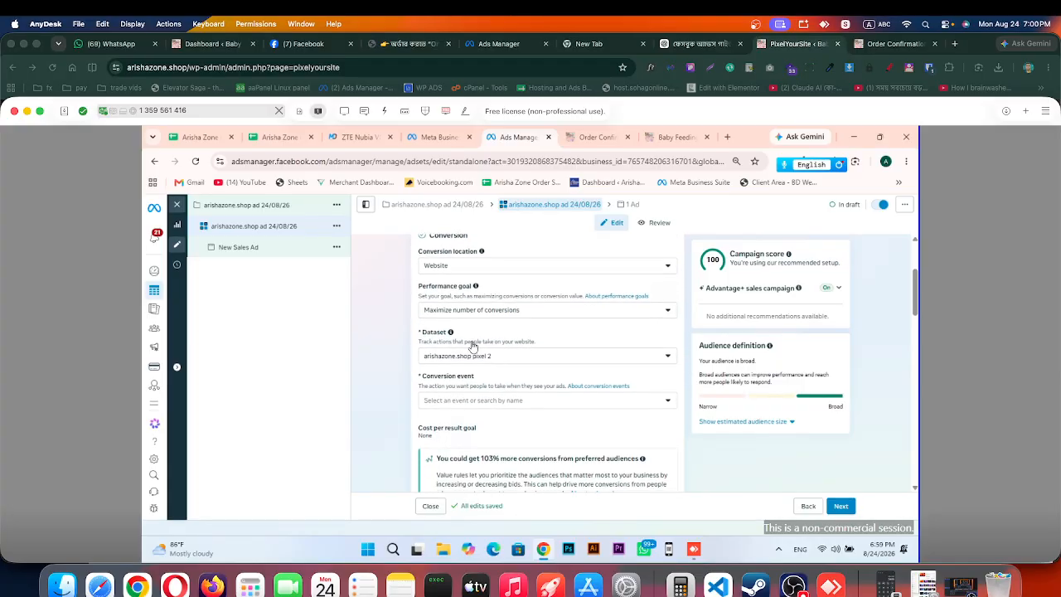
{"action": "left_click", "coordinate": [489, 355]}
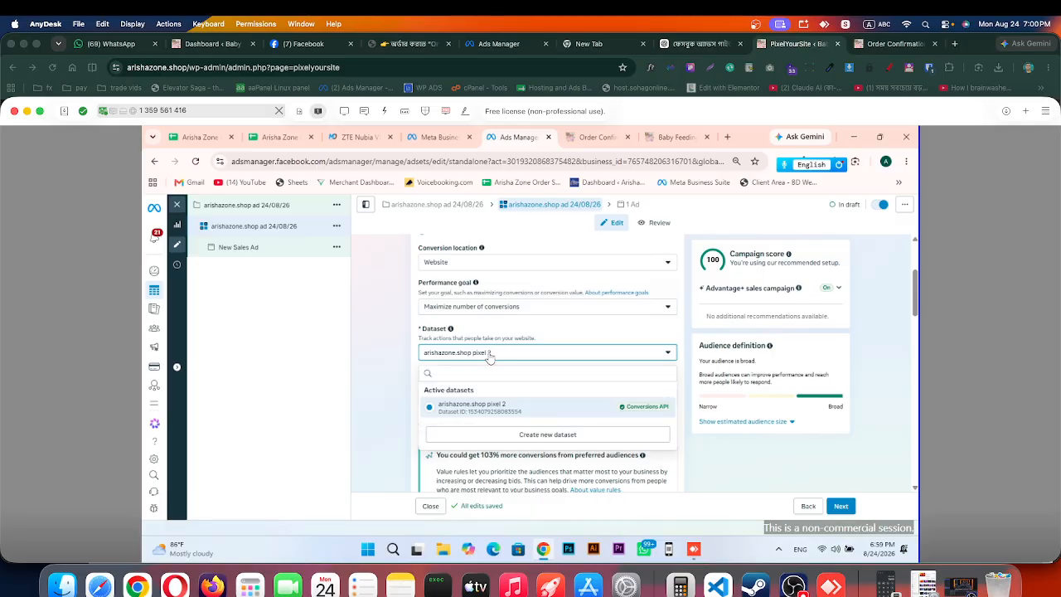
{"action": "left_click", "coordinate": [518, 414]}
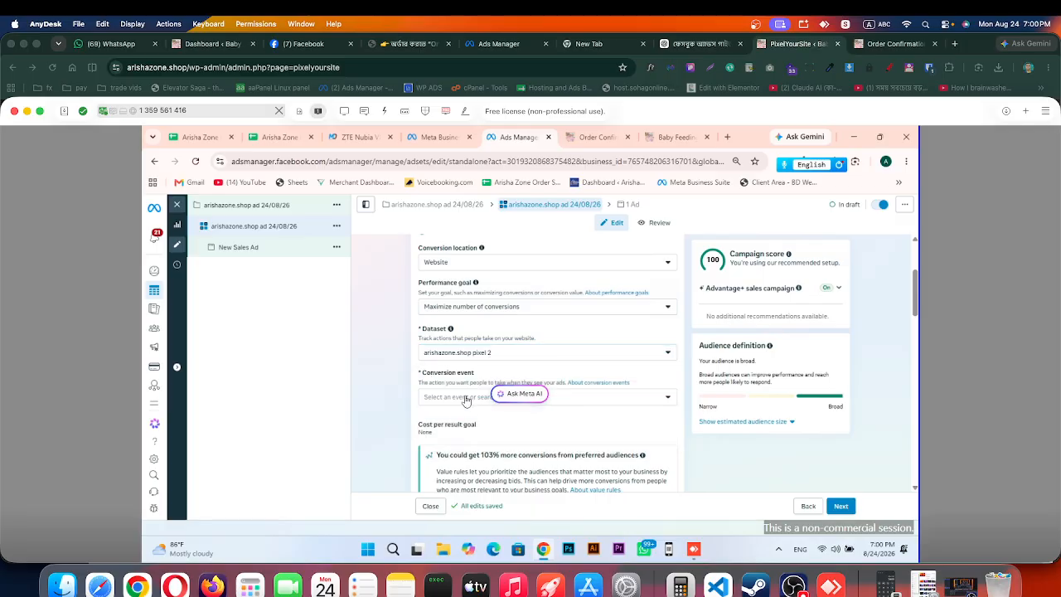
{"action": "left_click", "coordinate": [476, 355]}
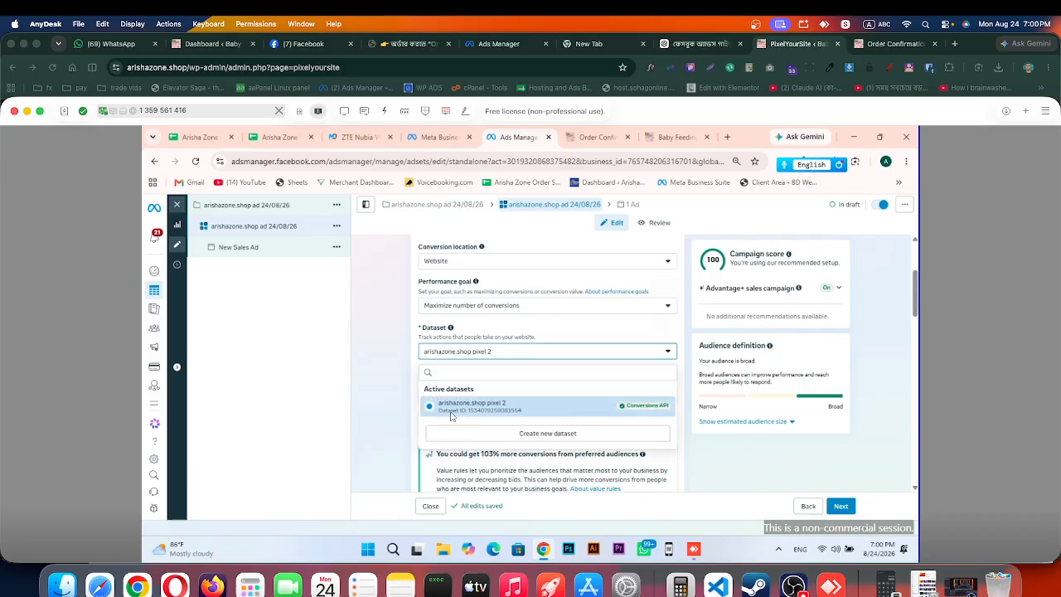
{"action": "left_click", "coordinate": [383, 386]}
{"action": "scroll", "coordinate": [432, 373], "scroll_direction": "down", "scroll_amount": 1}
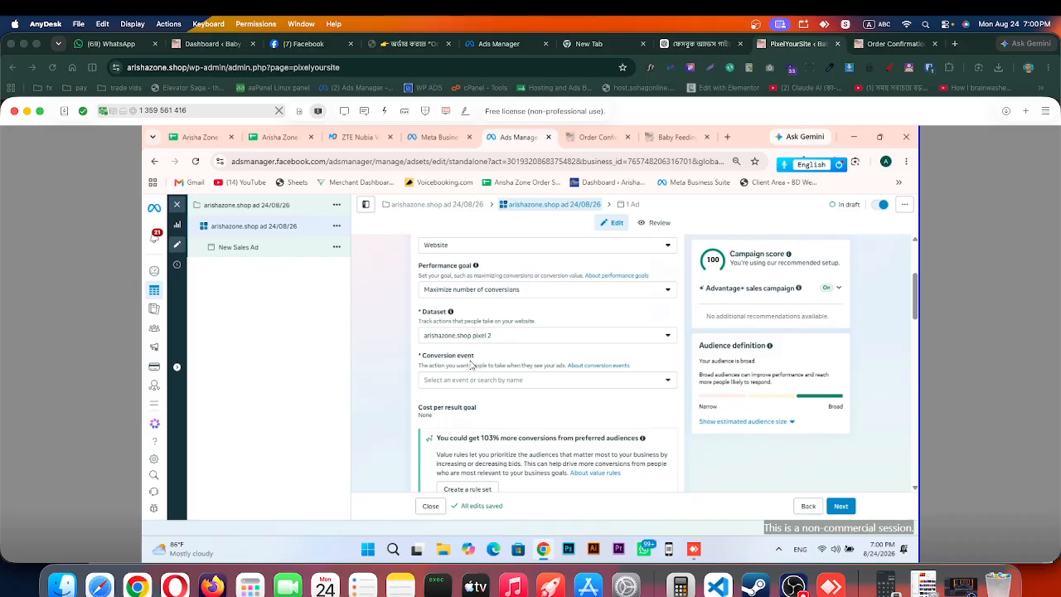
Step: Choose Purchase as the ad set's conversion event and dismiss the optimization notice below it
{"action": "left_click", "coordinate": [446, 385]}
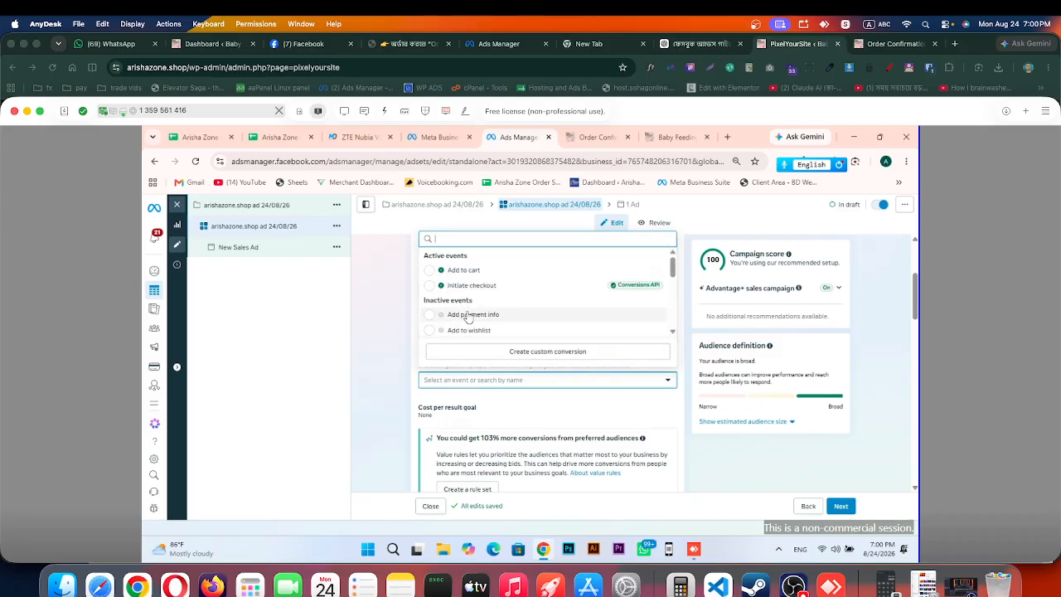
{"action": "scroll", "coordinate": [494, 306], "scroll_direction": "down", "scroll_amount": 2}
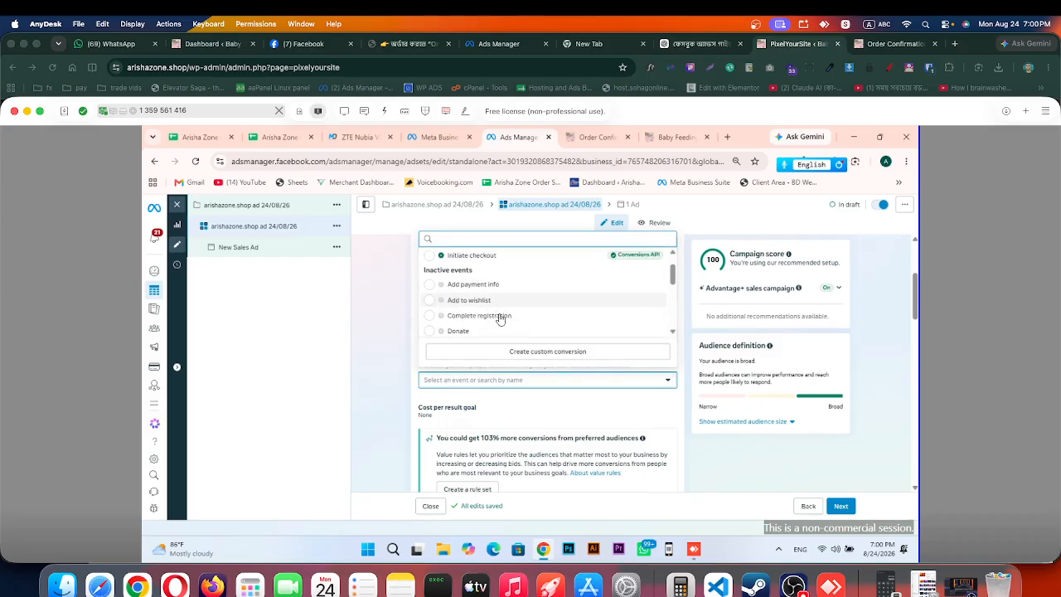
{"action": "scroll", "coordinate": [499, 317], "scroll_direction": "down", "scroll_amount": 1}
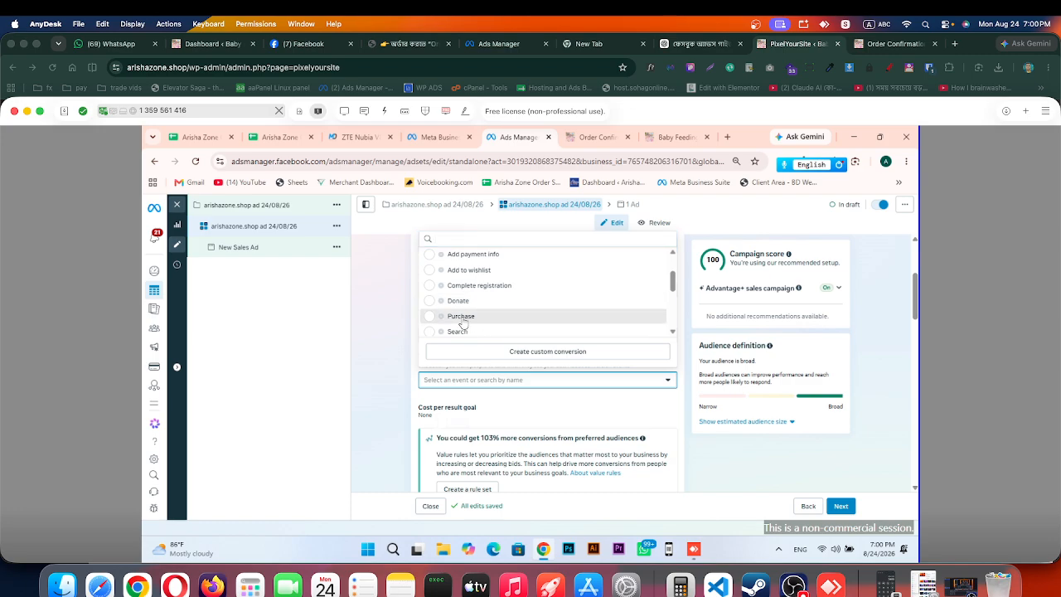
{"action": "left_click", "coordinate": [461, 317]}
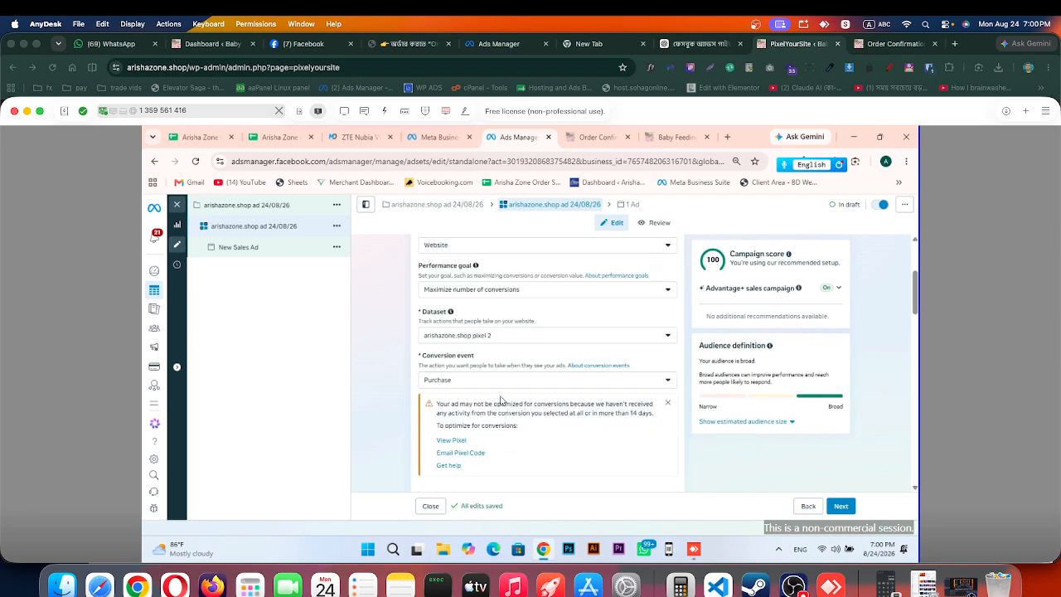
{"action": "left_click", "coordinate": [667, 404]}
{"action": "scroll", "coordinate": [498, 367], "scroll_direction": "down", "scroll_amount": 1}
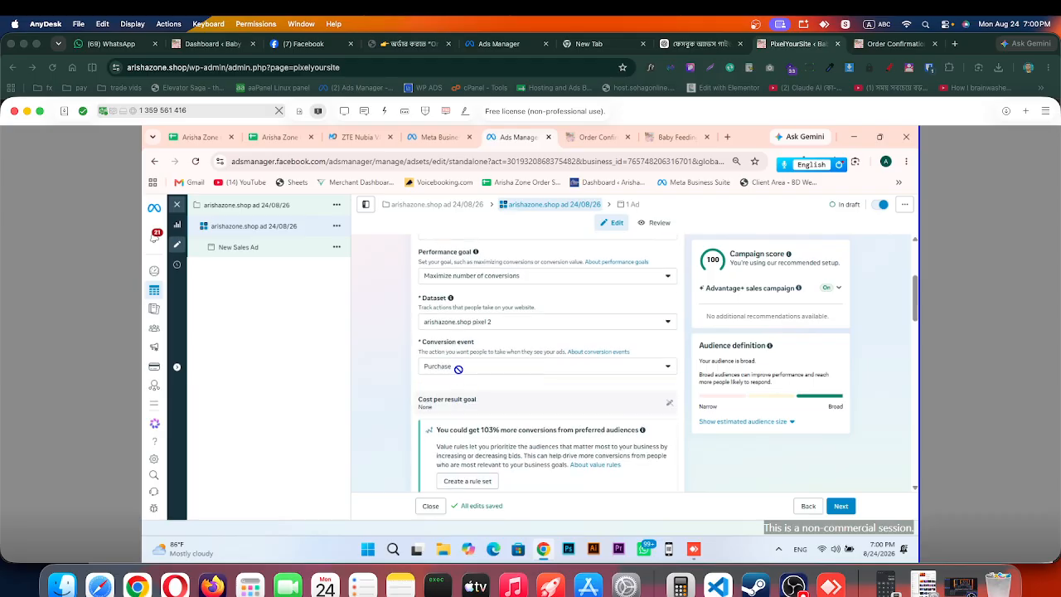
Step: Review the ad set's settings below the conversion event, including value rules, budget and schedule, and check the list of saved audiences
{"action": "scroll", "coordinate": [458, 371], "scroll_direction": "down", "scroll_amount": 3}
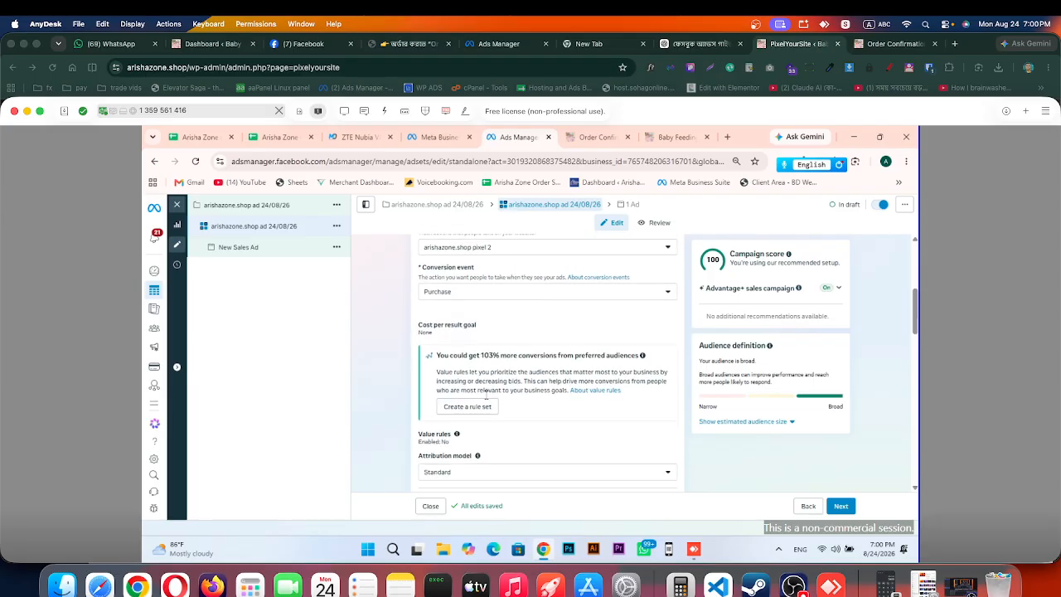
{"action": "scroll", "coordinate": [490, 400], "scroll_direction": "down", "scroll_amount": 6}
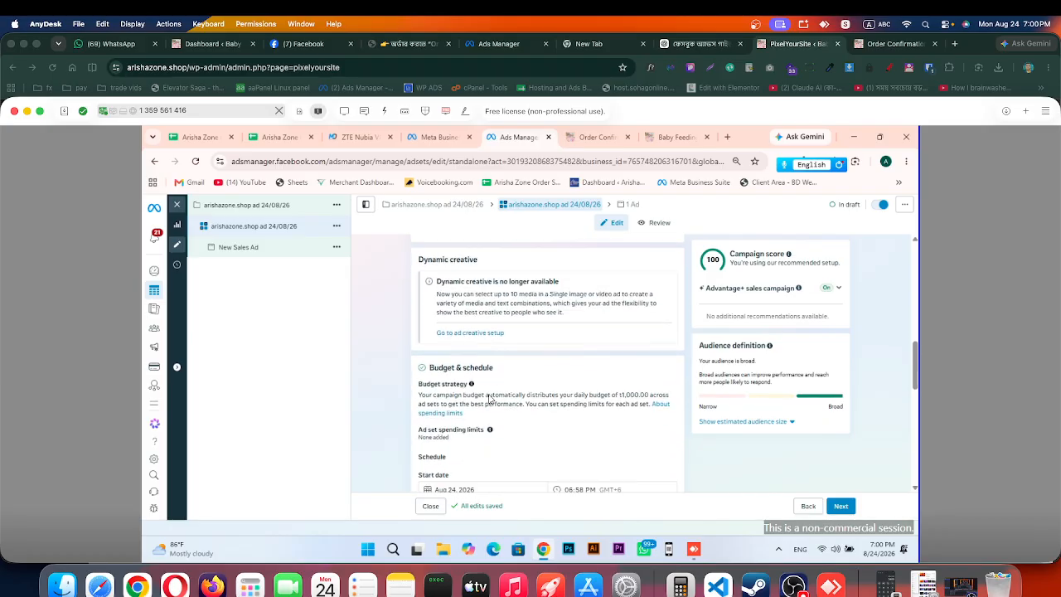
{"action": "scroll", "coordinate": [489, 399], "scroll_direction": "down", "scroll_amount": 3}
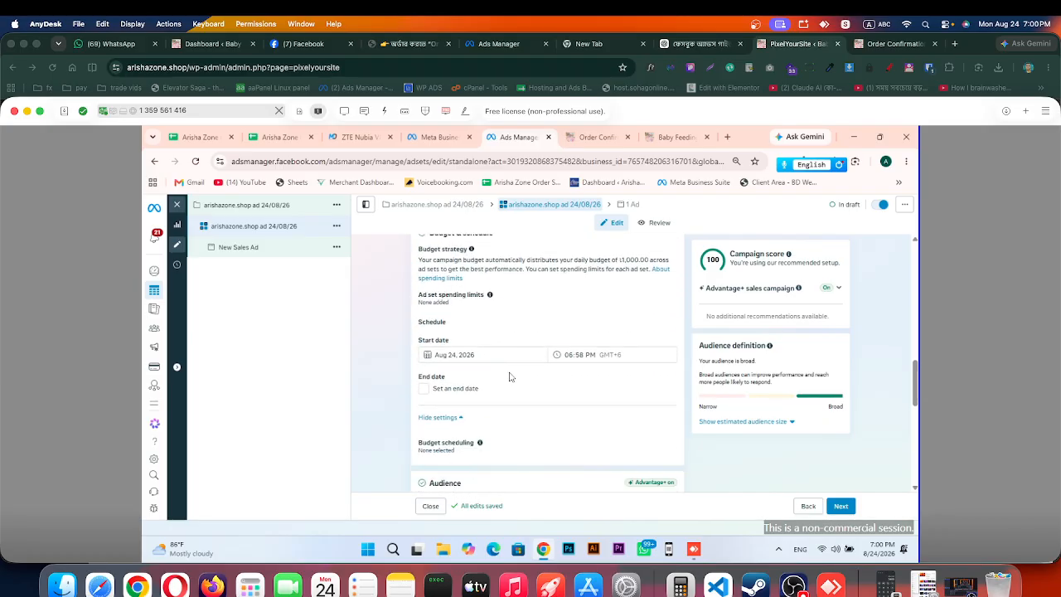
{"action": "scroll", "coordinate": [509, 368], "scroll_direction": "down", "scroll_amount": 2}
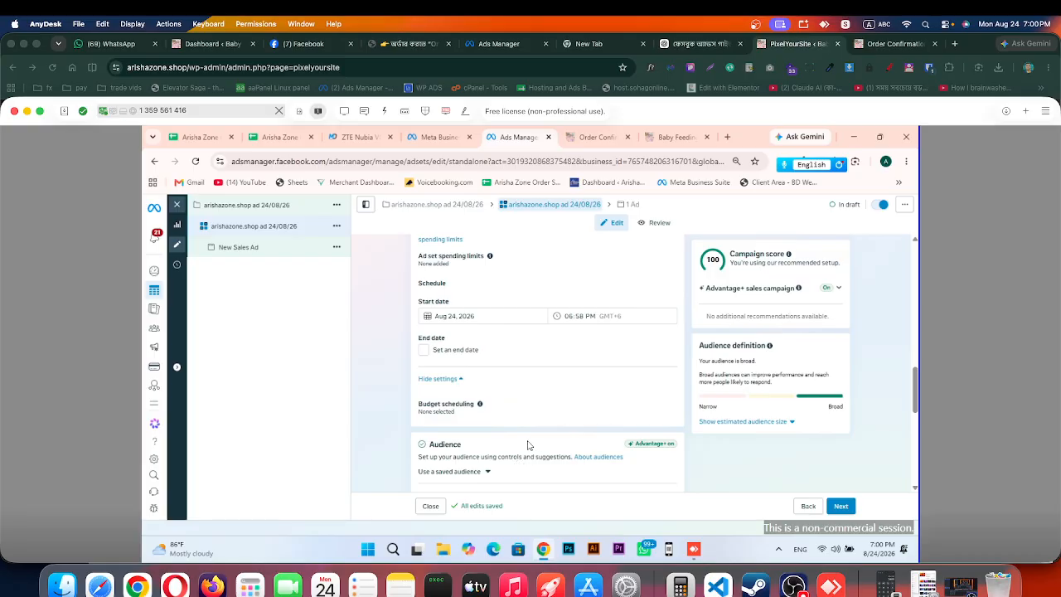
{"action": "scroll", "coordinate": [525, 445], "scroll_direction": "down", "scroll_amount": 2}
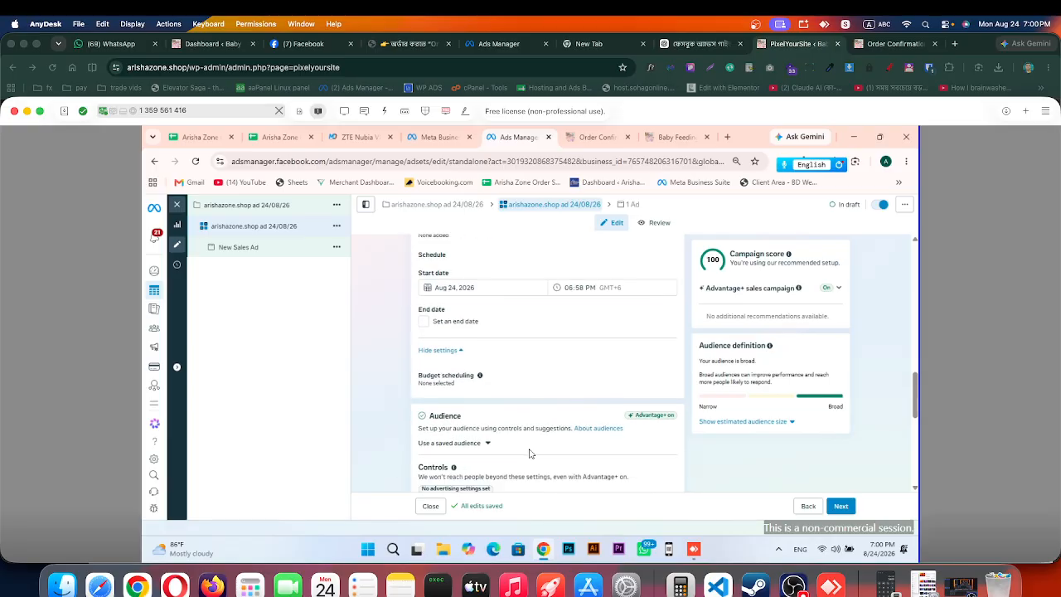
{"action": "left_click", "coordinate": [487, 414]}
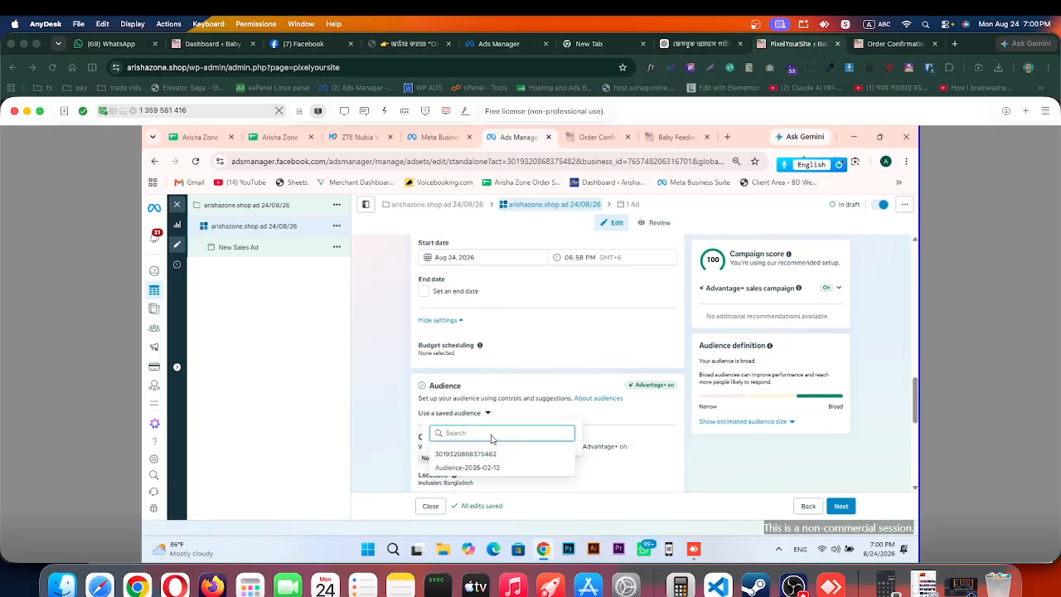
{"action": "left_click", "coordinate": [408, 449]}
{"action": "scroll", "coordinate": [534, 460], "scroll_direction": "down", "scroll_amount": 1}
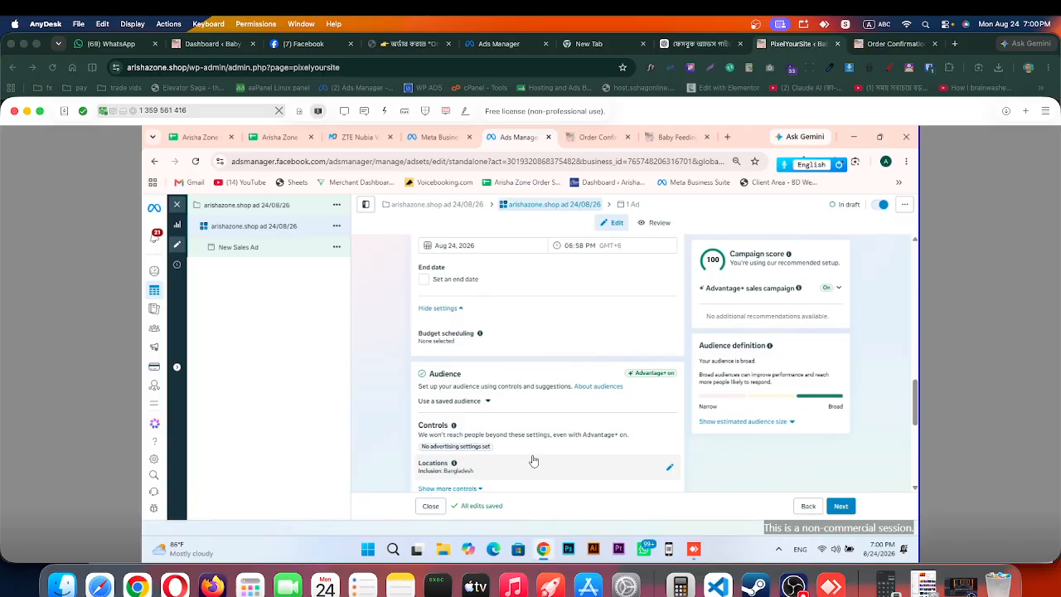
Step: Examine the ad set's audience controls, audience suggestion, ad transparency and placements sections
{"action": "scroll", "coordinate": [523, 447], "scroll_direction": "down", "scroll_amount": 5}
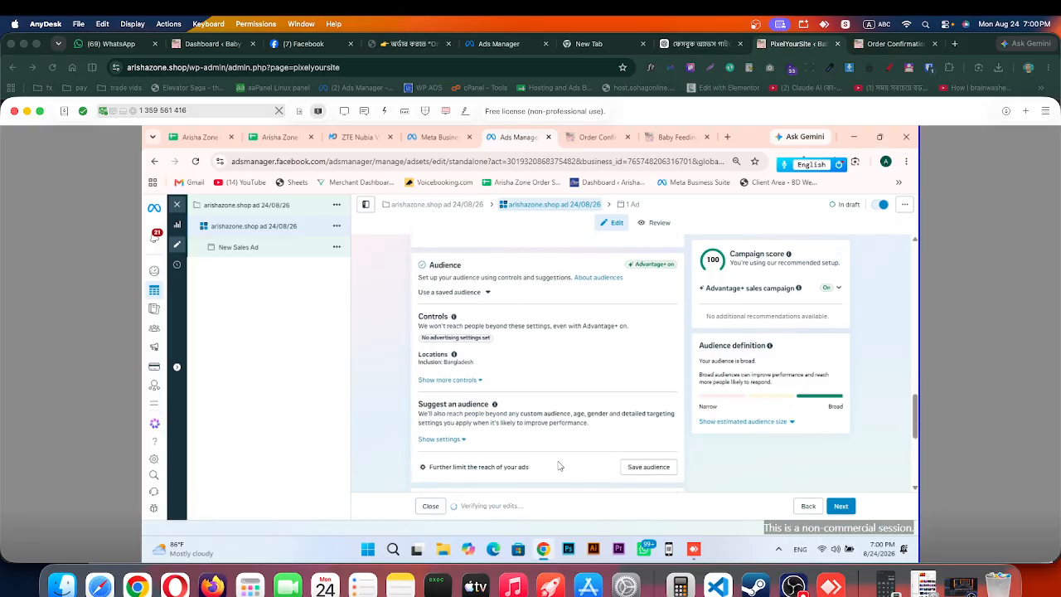
{"action": "scroll", "coordinate": [581, 457], "scroll_direction": "down", "scroll_amount": 4}
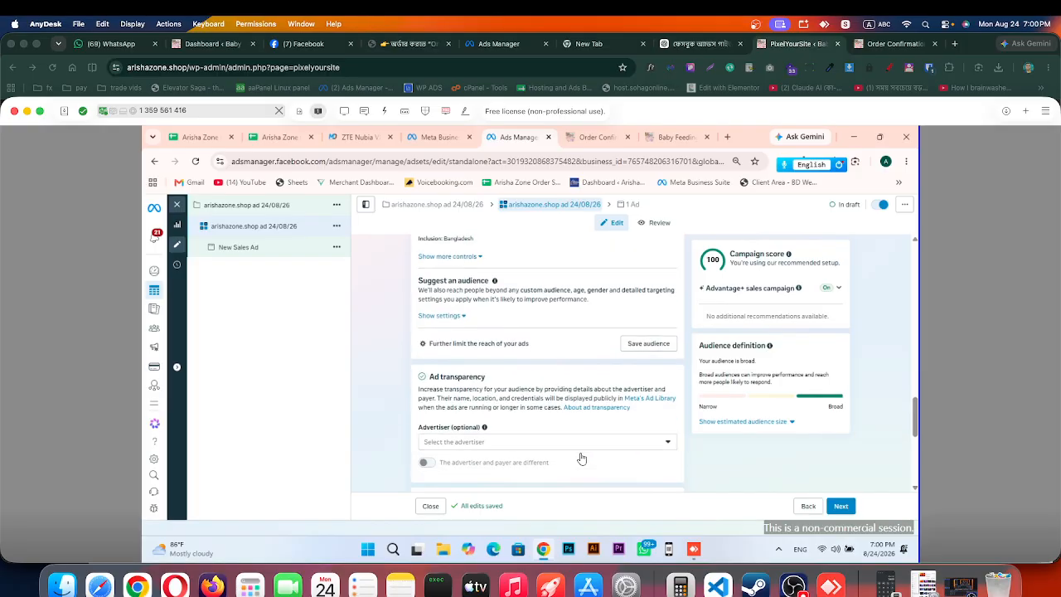
{"action": "scroll", "coordinate": [555, 398], "scroll_direction": "up", "scroll_amount": 1}
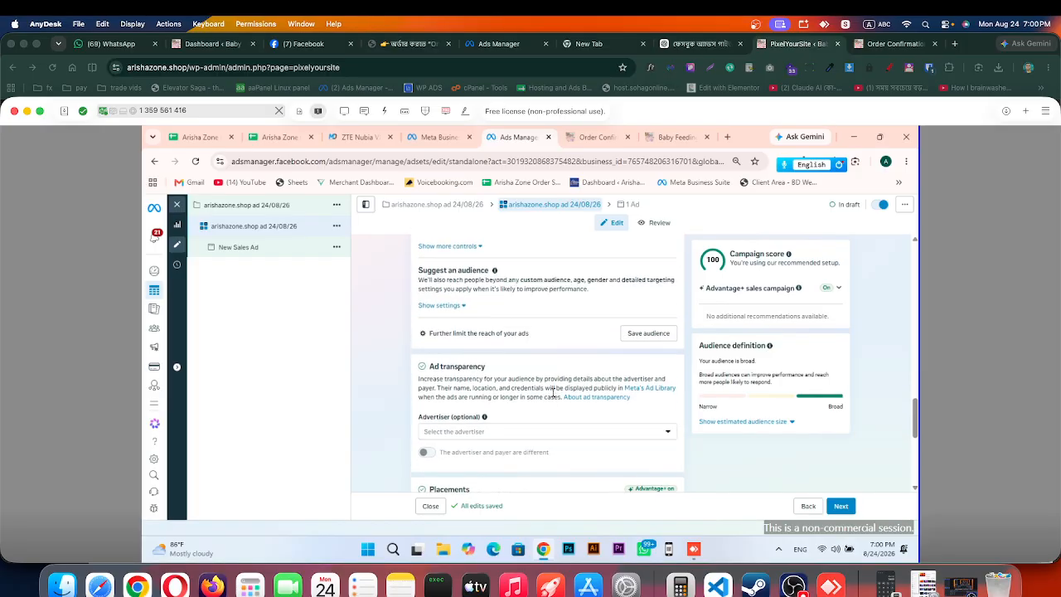
{"action": "scroll", "coordinate": [464, 328], "scroll_direction": "up", "scroll_amount": 1}
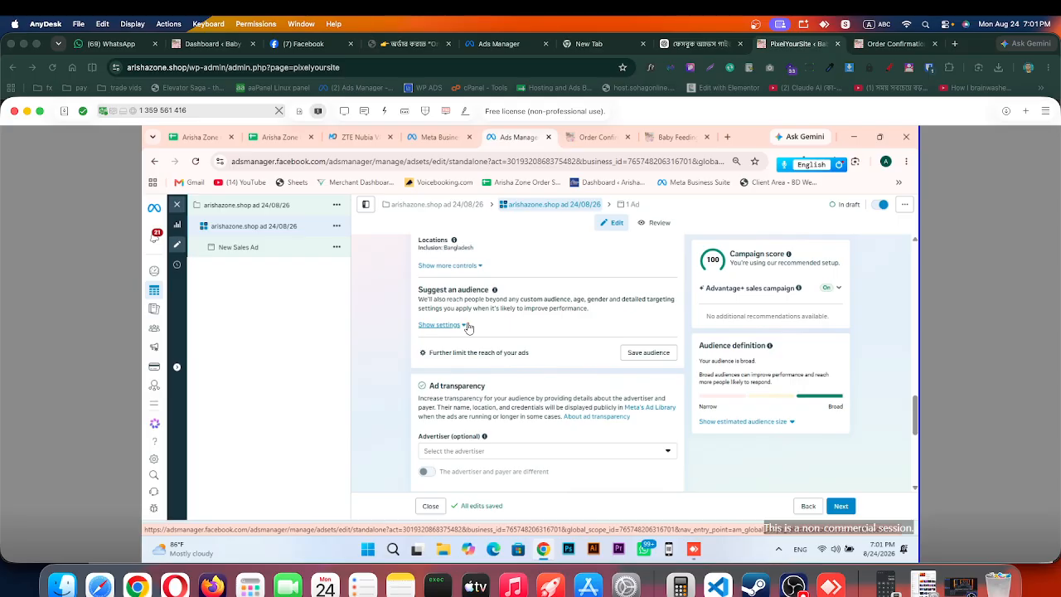
{"action": "scroll", "coordinate": [496, 375], "scroll_direction": "down", "scroll_amount": 2}
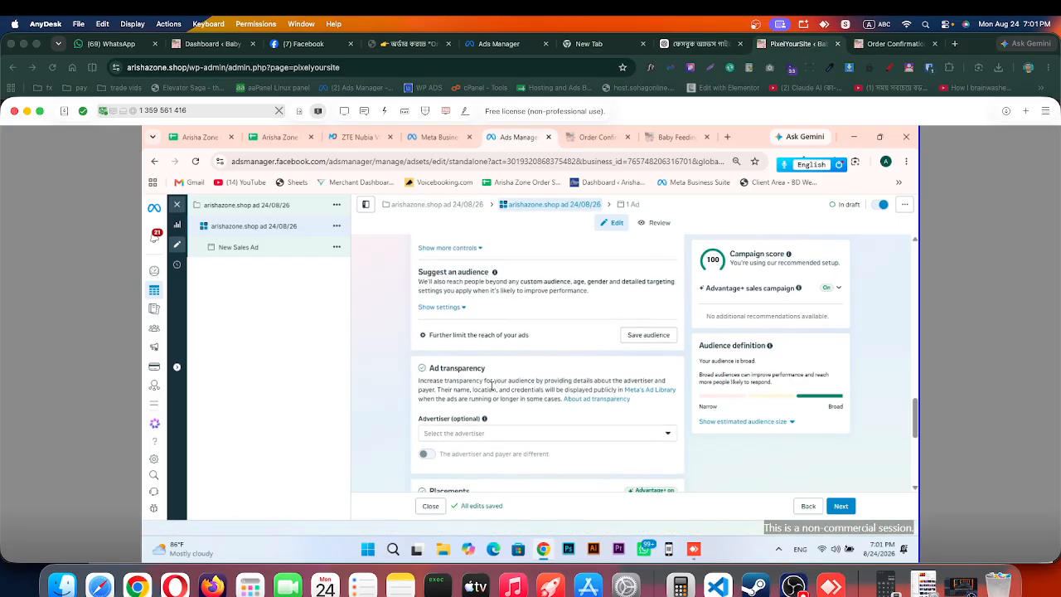
{"action": "scroll", "coordinate": [496, 375], "scroll_direction": "down", "scroll_amount": 3}
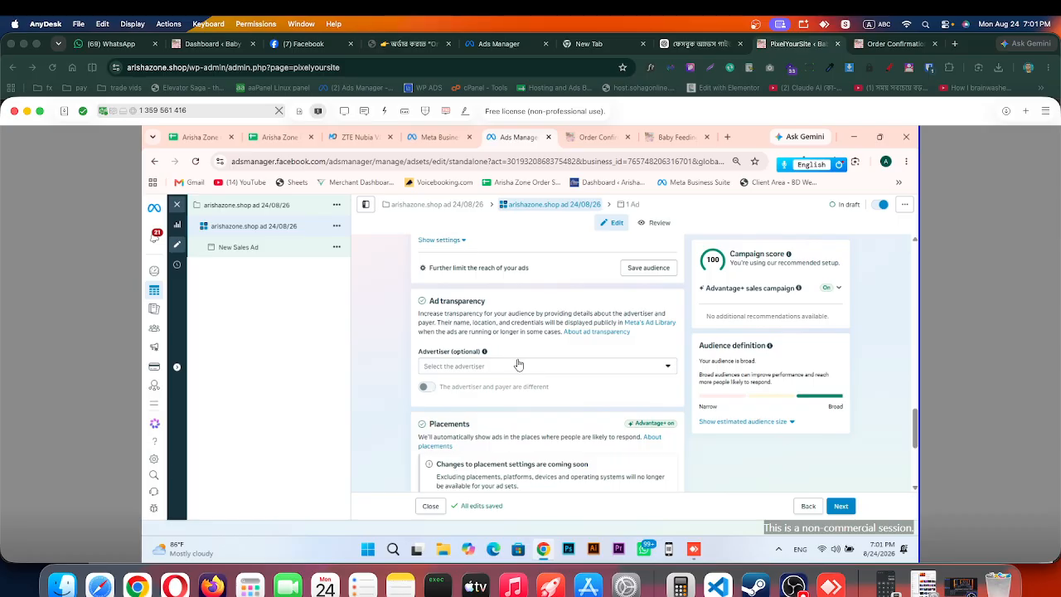
{"action": "scroll", "coordinate": [493, 380], "scroll_direction": "down", "scroll_amount": 1}
Step: Expand the suggested audience settings and set the maximum age to 40
{"action": "scroll", "coordinate": [490, 381], "scroll_direction": "up", "scroll_amount": 7}
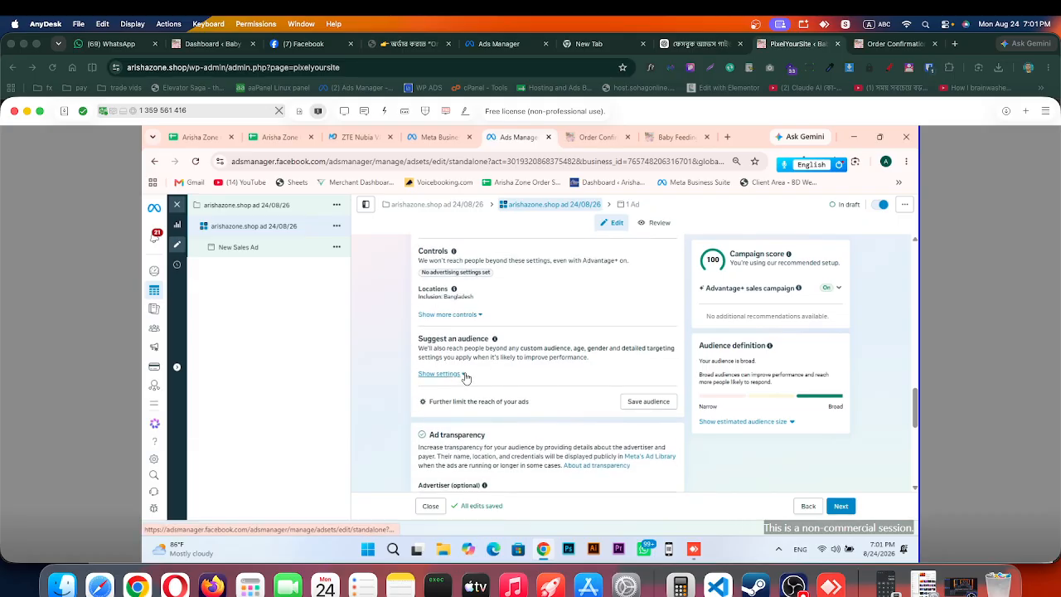
{"action": "left_click", "coordinate": [460, 375]}
{"action": "scroll", "coordinate": [489, 398], "scroll_direction": "down", "scroll_amount": 1}
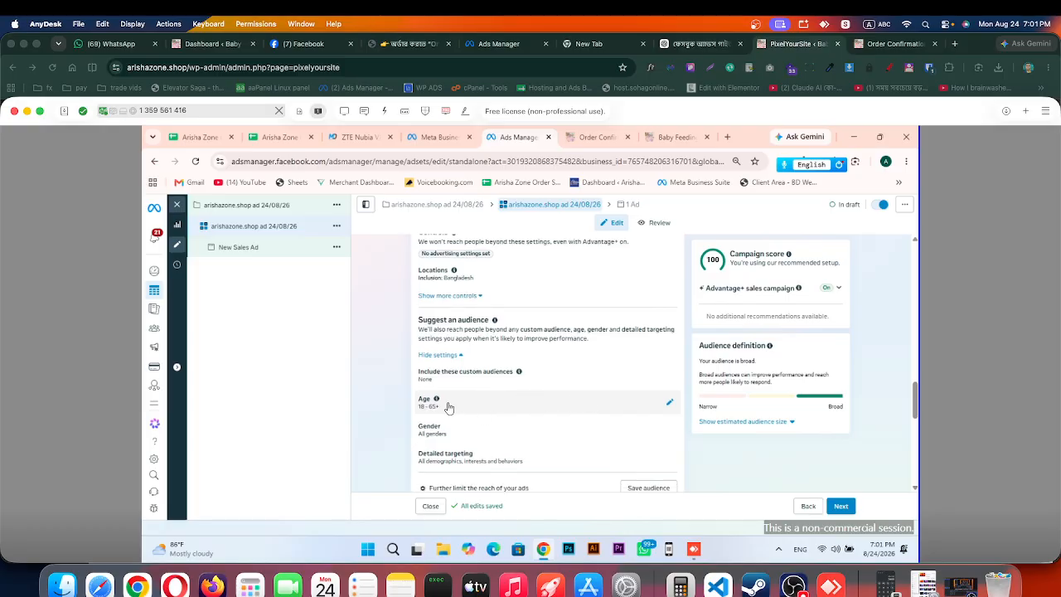
{"action": "left_click", "coordinate": [464, 404]}
{"action": "left_click", "coordinate": [496, 422]}
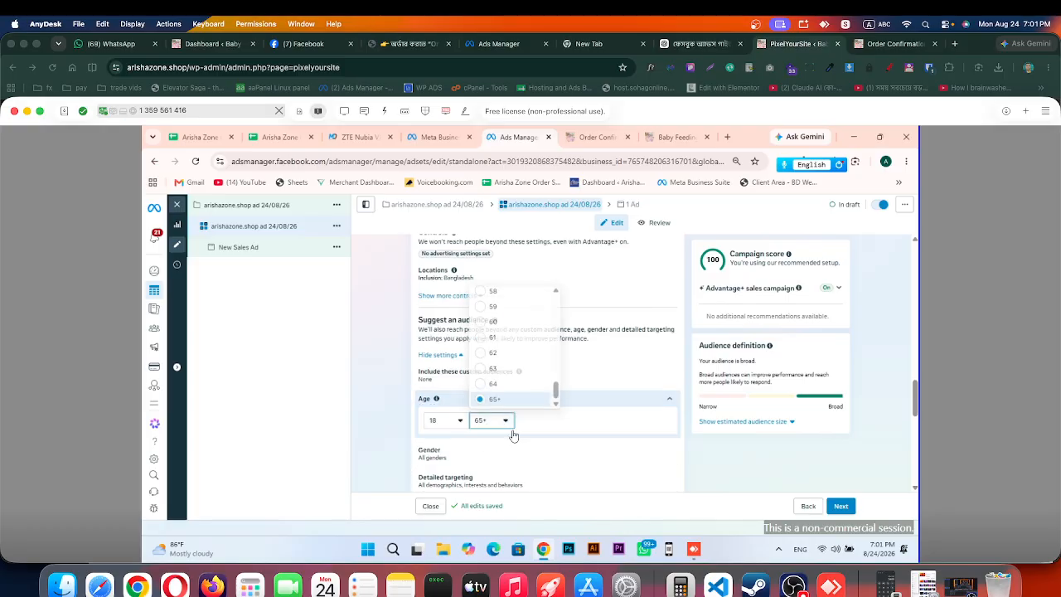
{"action": "scroll", "coordinate": [501, 351], "scroll_direction": "up", "scroll_amount": 4}
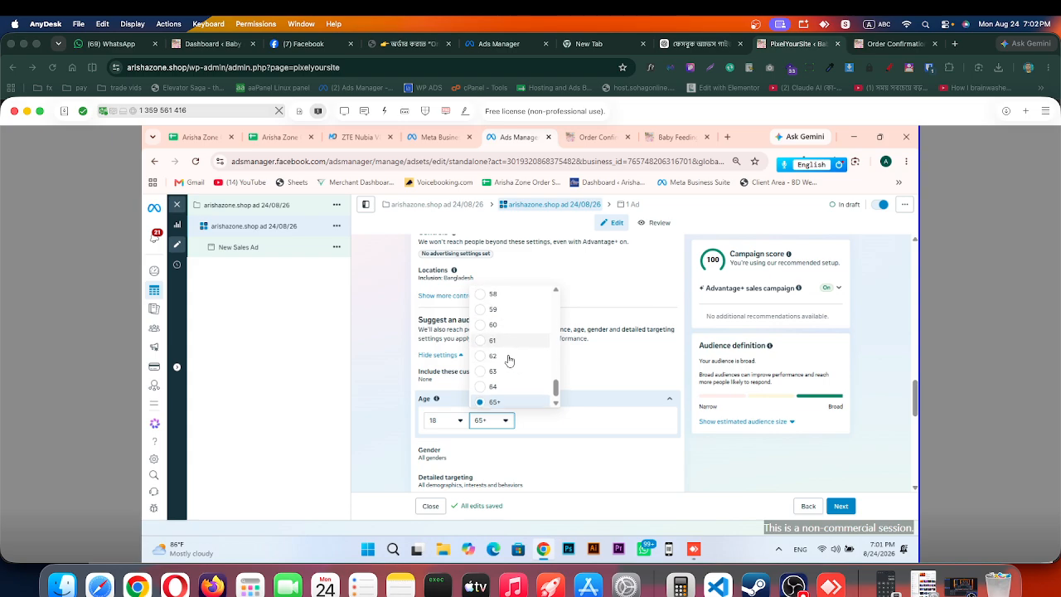
{"action": "scroll", "coordinate": [504, 353], "scroll_direction": "up", "scroll_amount": 6}
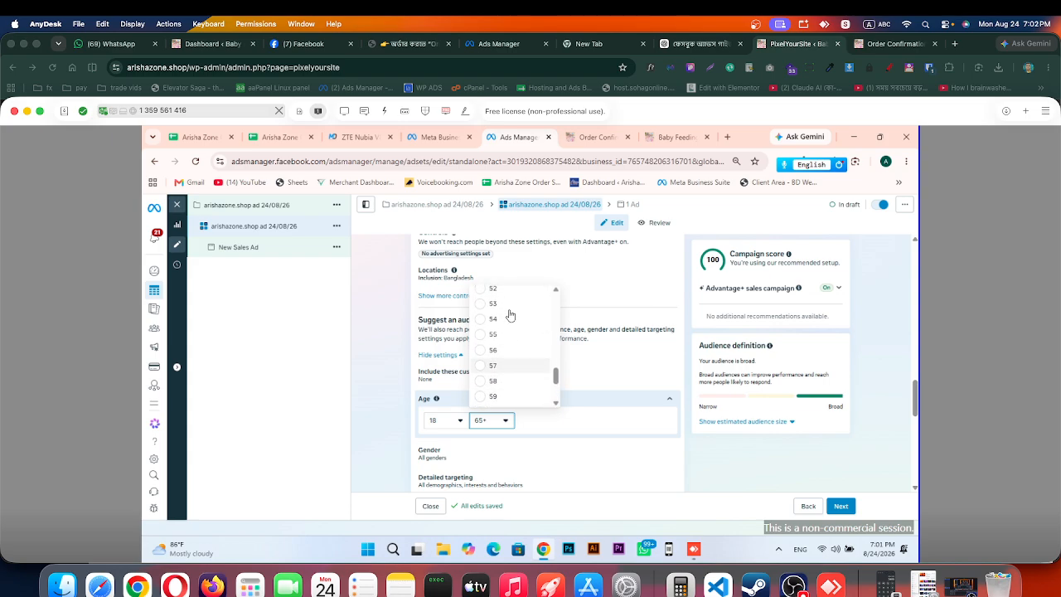
{"action": "scroll", "coordinate": [512, 332], "scroll_direction": "up", "scroll_amount": 5}
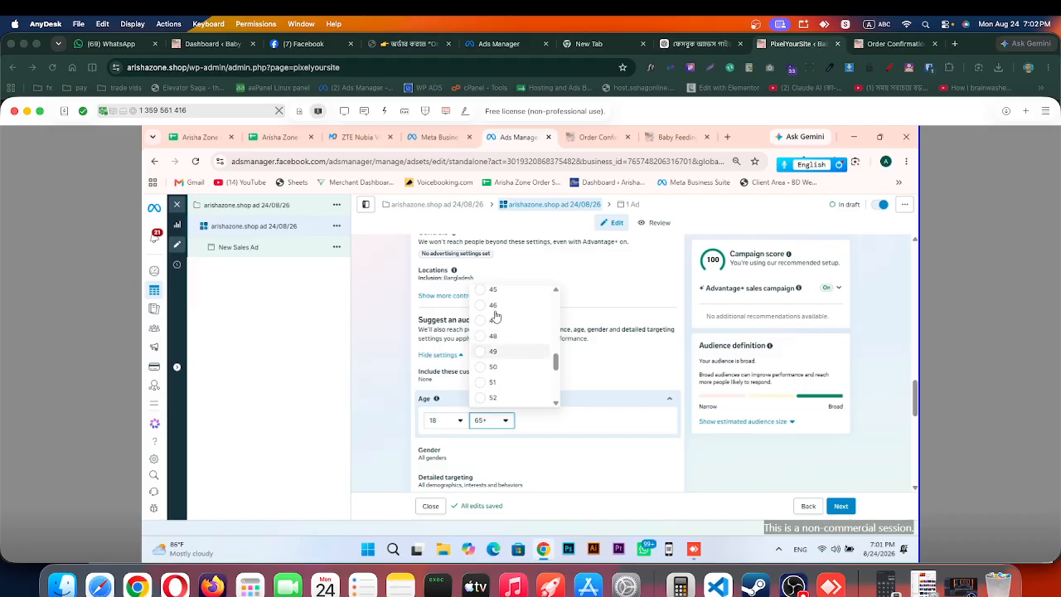
{"action": "scroll", "coordinate": [502, 319], "scroll_direction": "up", "scroll_amount": 2}
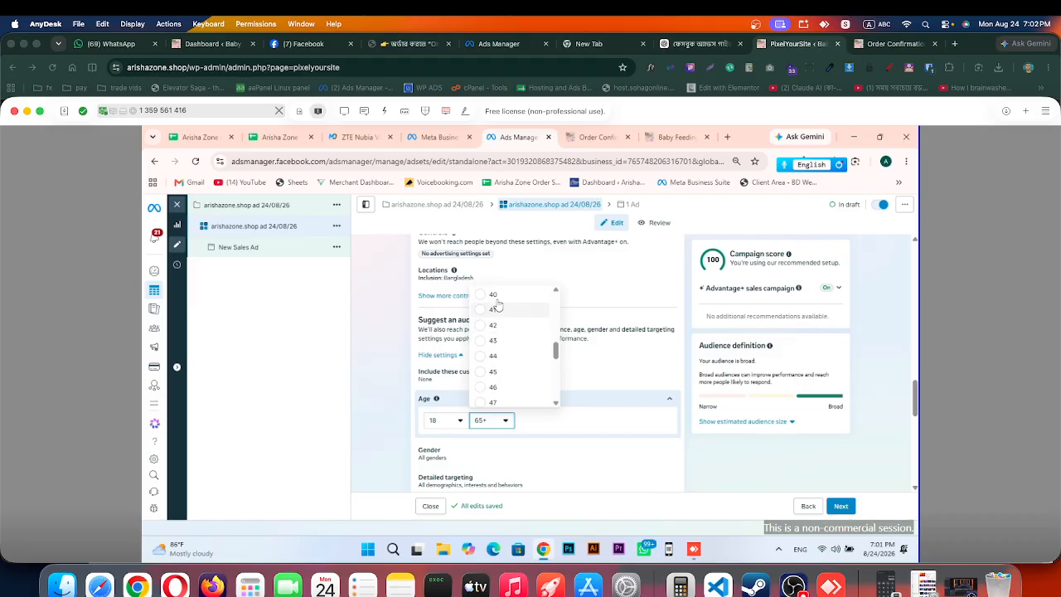
{"action": "left_click", "coordinate": [492, 297]}
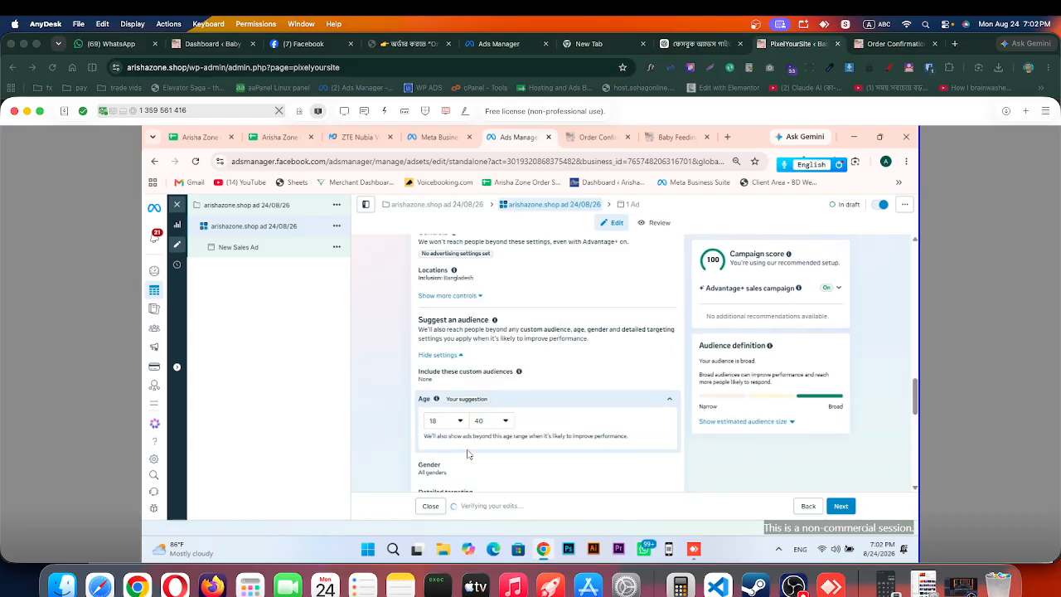
Step: Open detailed targeting for the suggested audience and search its demographics, interests and behaviors for "new parents"
{"action": "scroll", "coordinate": [479, 435], "scroll_direction": "down", "scroll_amount": 1}
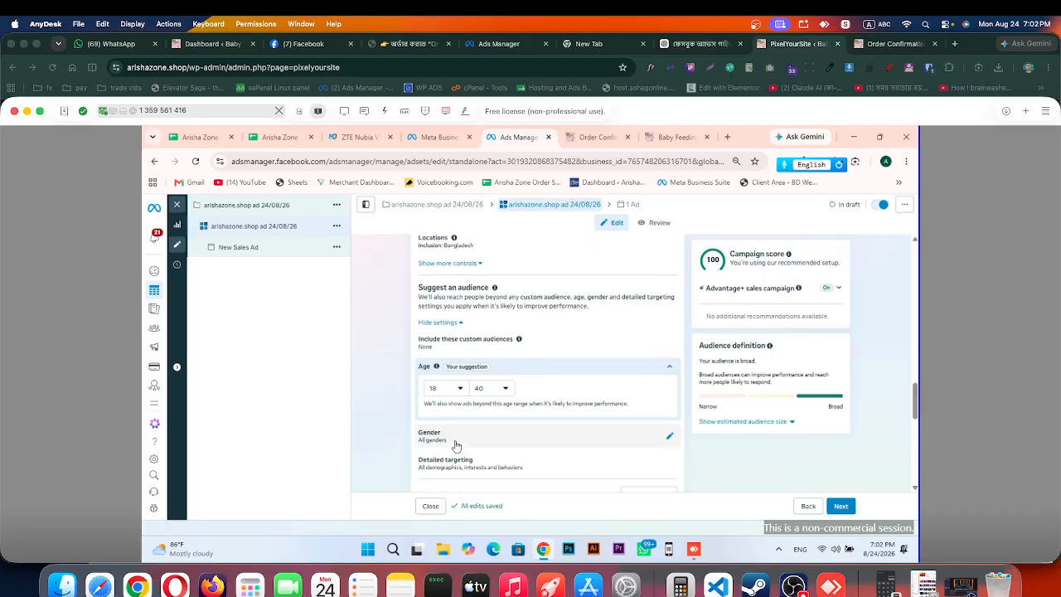
{"action": "scroll", "coordinate": [522, 415], "scroll_direction": "down", "scroll_amount": 3}
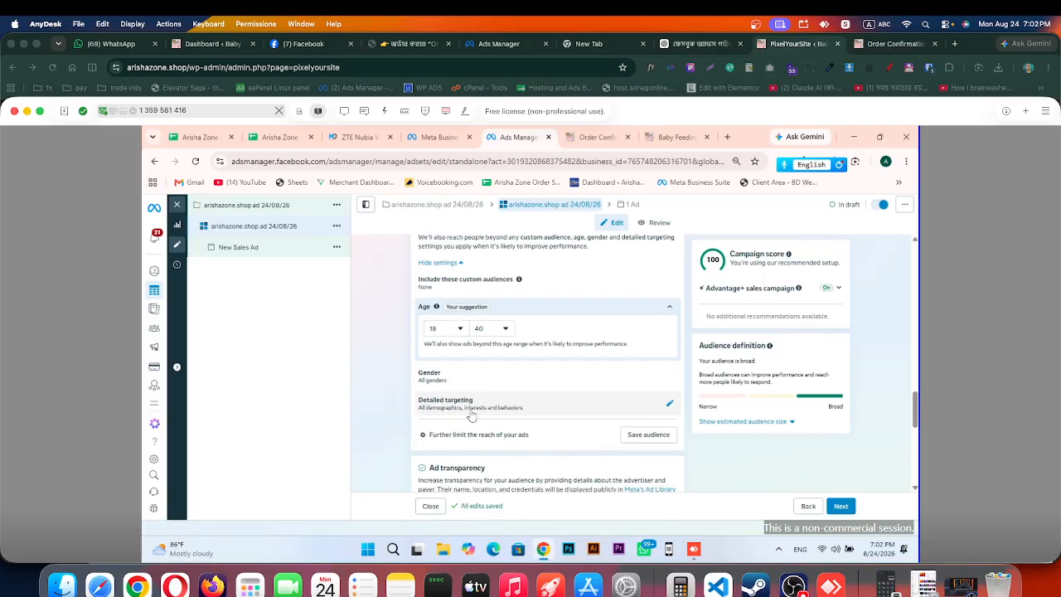
{"action": "left_click", "coordinate": [544, 407]}
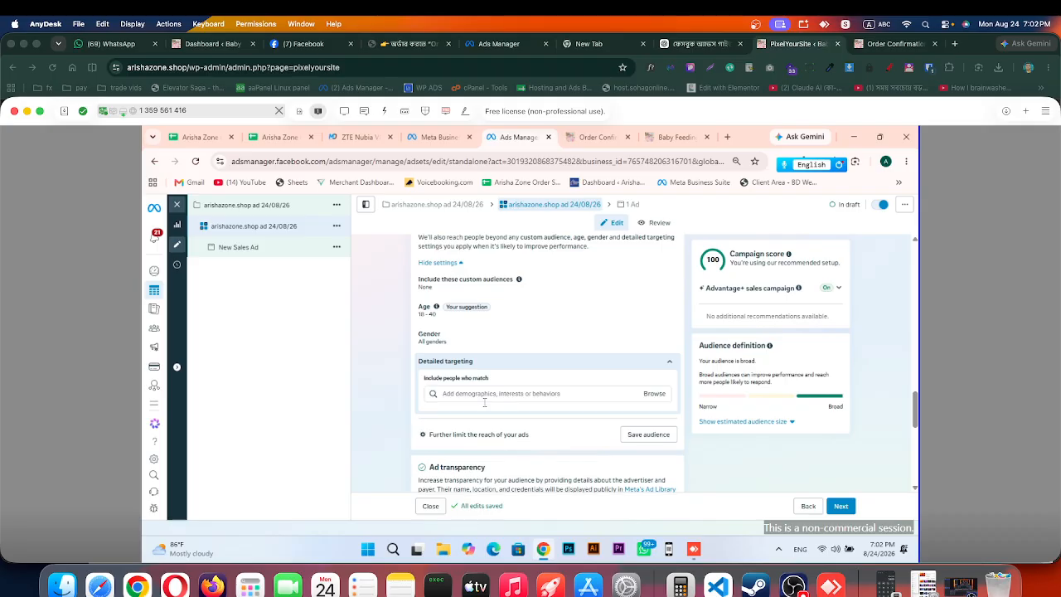
{"action": "left_click", "coordinate": [481, 394]}
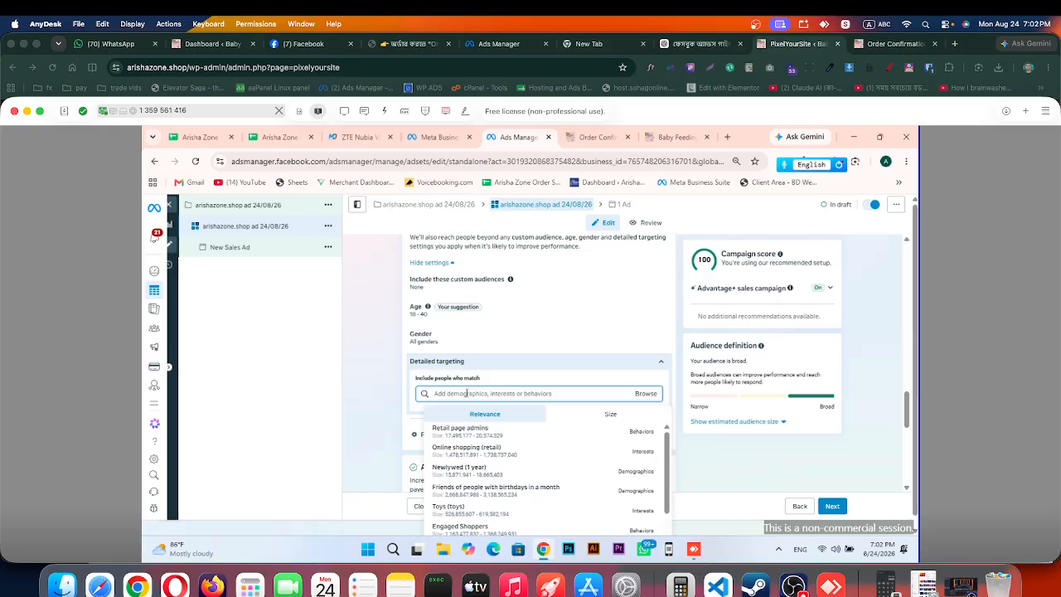
{"action": "type", "text": "new"}
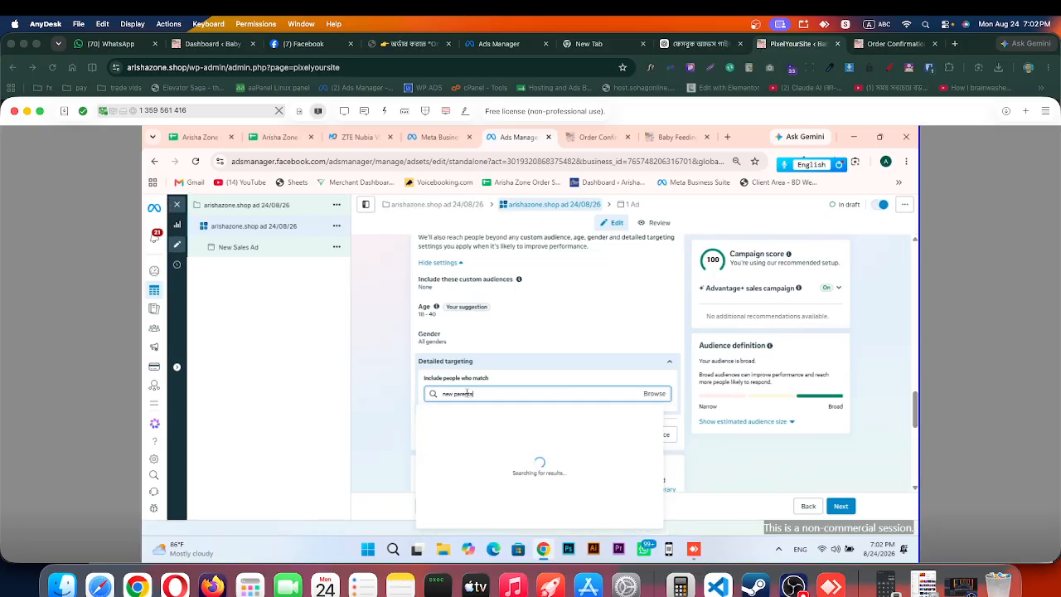
{"action": "type", "text": " parents"}
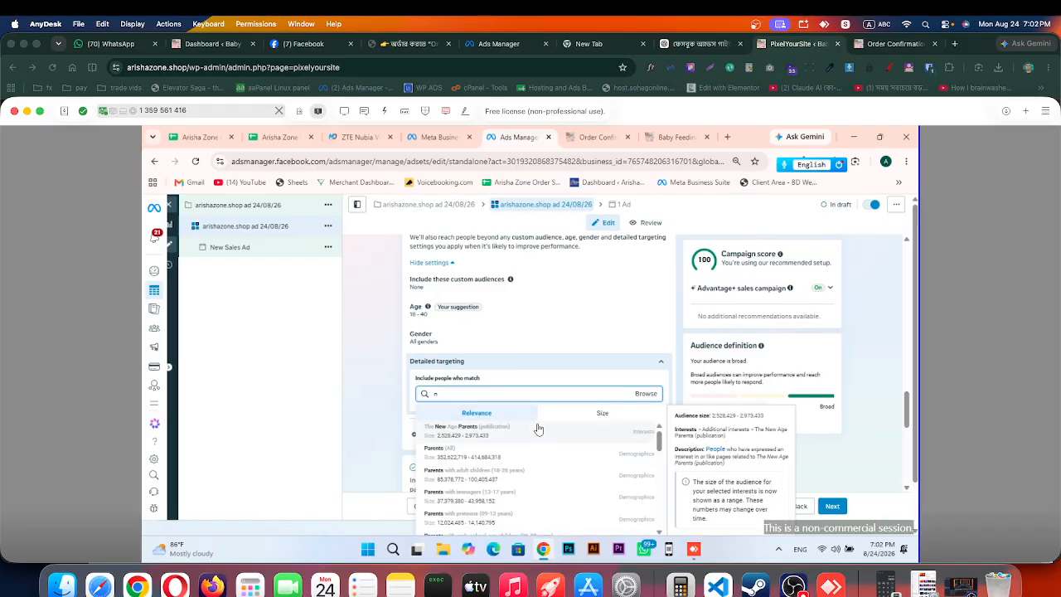
{"action": "type", "text": "e"}
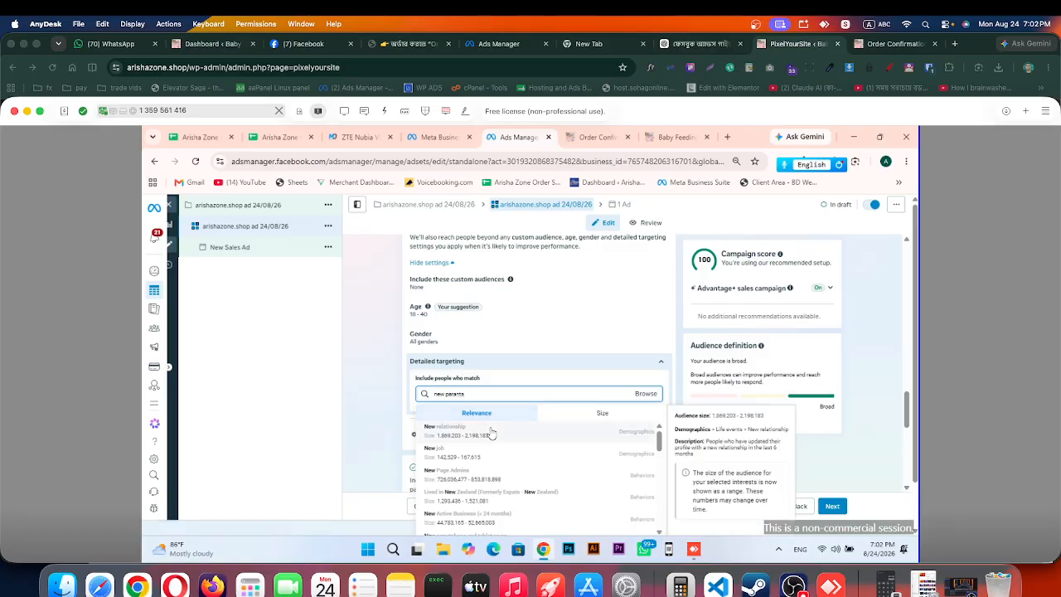
{"action": "scroll", "coordinate": [487, 461], "scroll_direction": "down", "scroll_amount": 1}
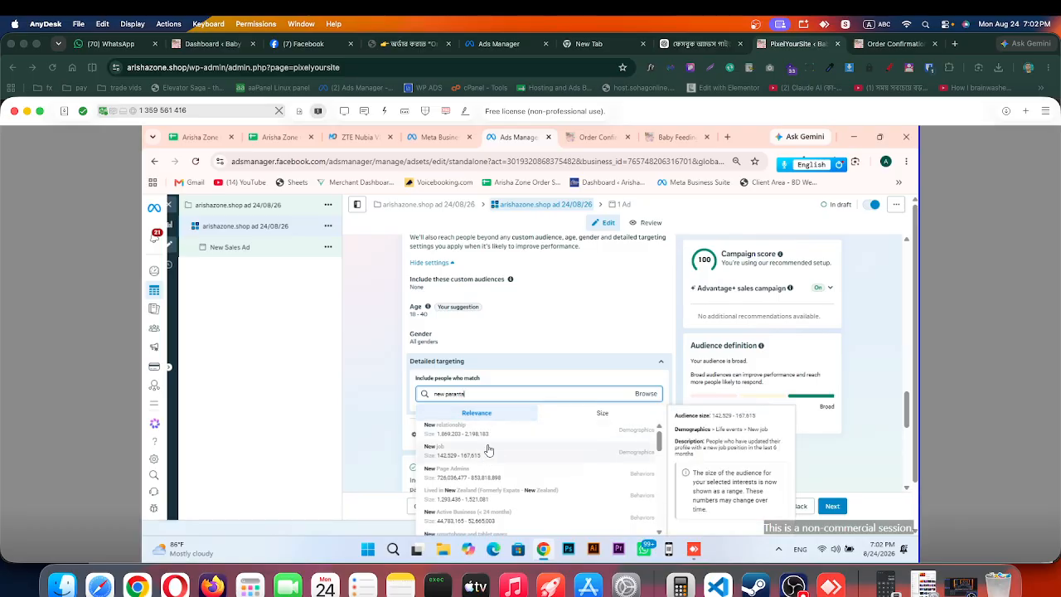
Step: Replace the detailed targeting search with "parents with infants" and look through the matching parent demographics
{"action": "key", "text": "BackSpace"}
{"action": "key", "text": "BackSpace"}
{"action": "key", "text": "BackSpace"}
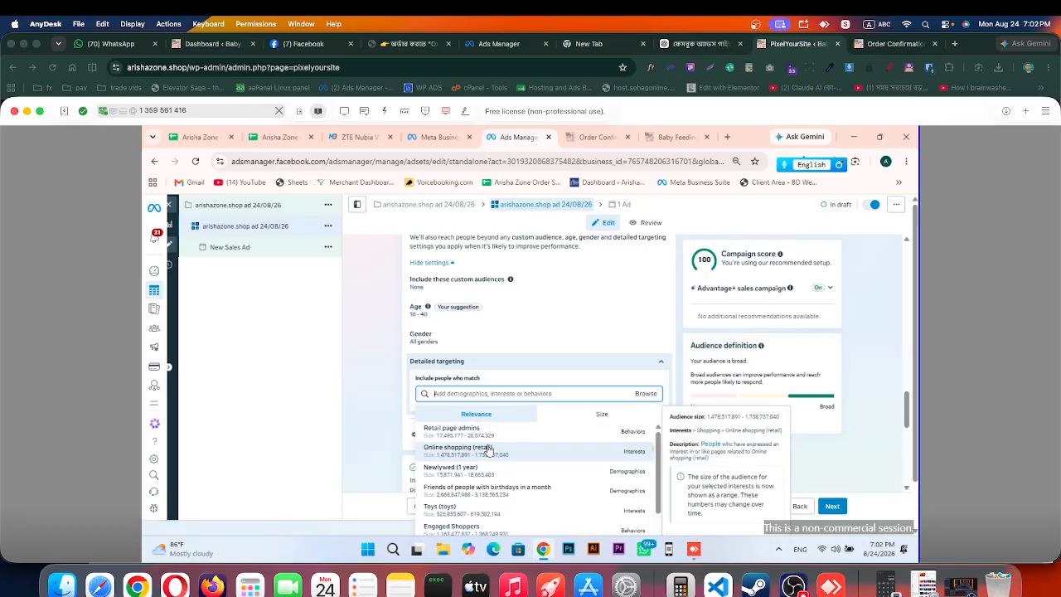
{"action": "type", "text": "para"}
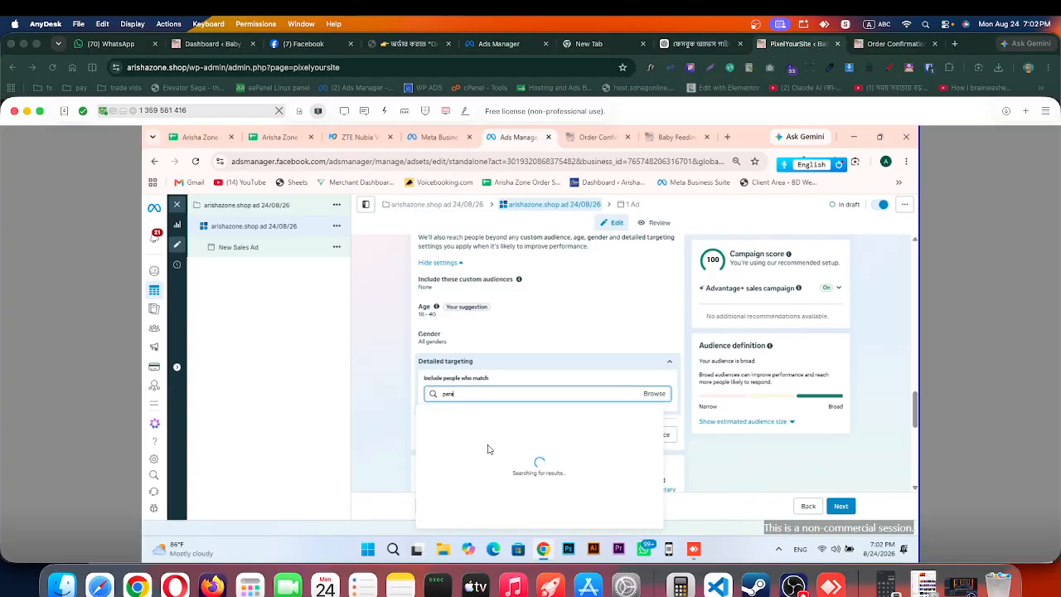
{"action": "type", "text": "nets with"}
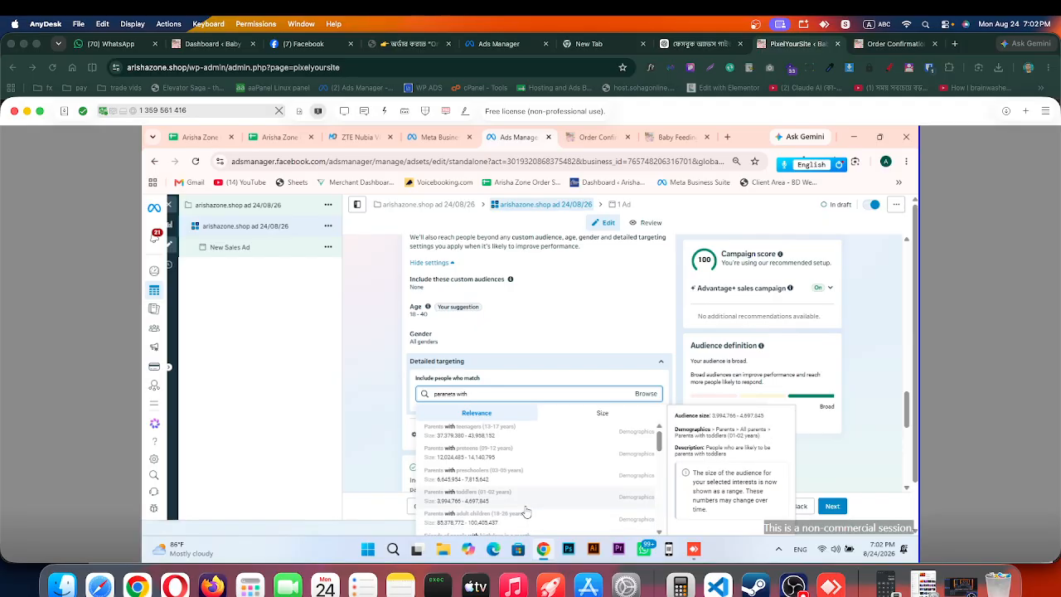
{"action": "scroll", "coordinate": [540, 472], "scroll_direction": "down", "scroll_amount": 1}
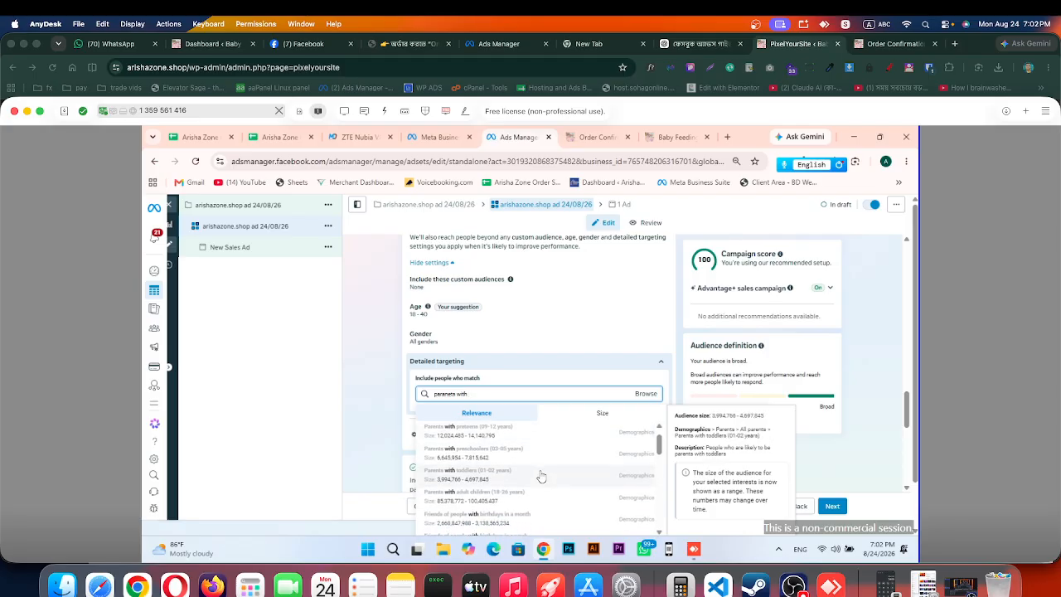
{"action": "type", "text": "infants"}
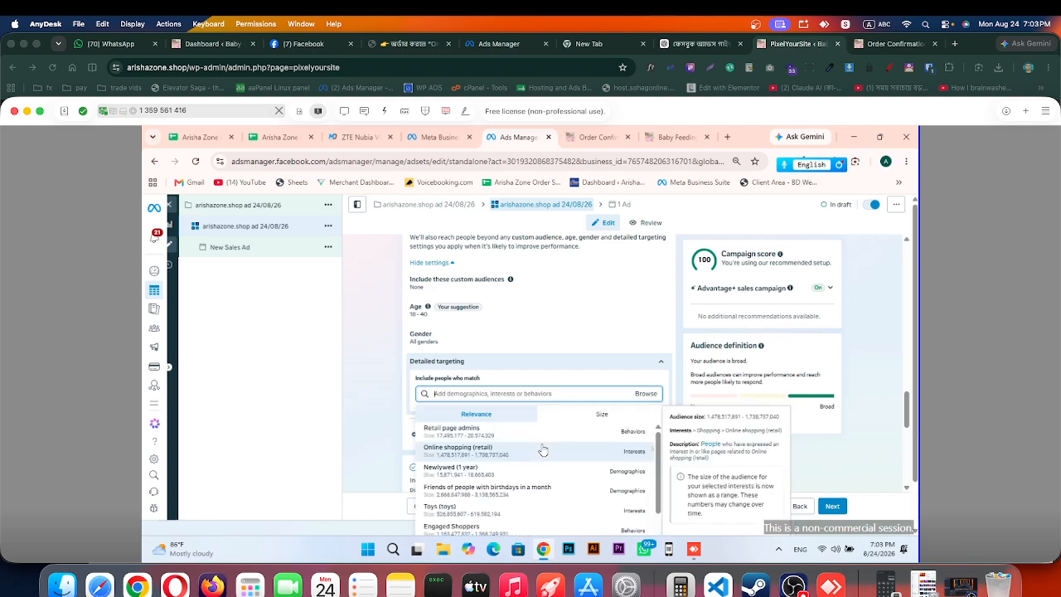
Step: Search detailed targeting for "baby feeding", shorten the search to "bab" and add the Babyshop (apparel) interest
{"action": "key", "text": "BackSpace"}
{"action": "type", "text": "baby fee"}
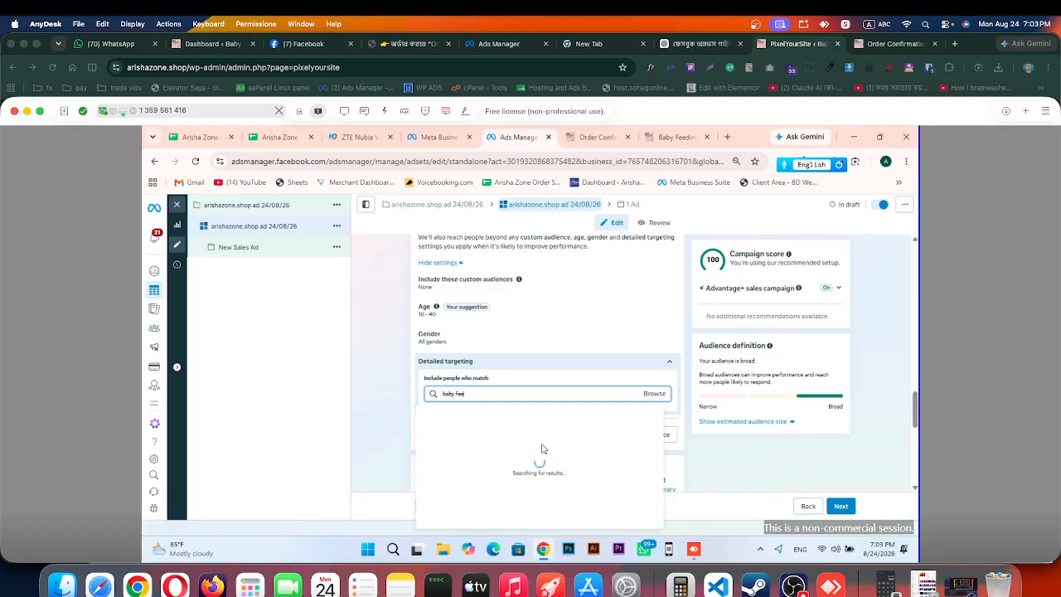
{"action": "type", "text": "ding"}
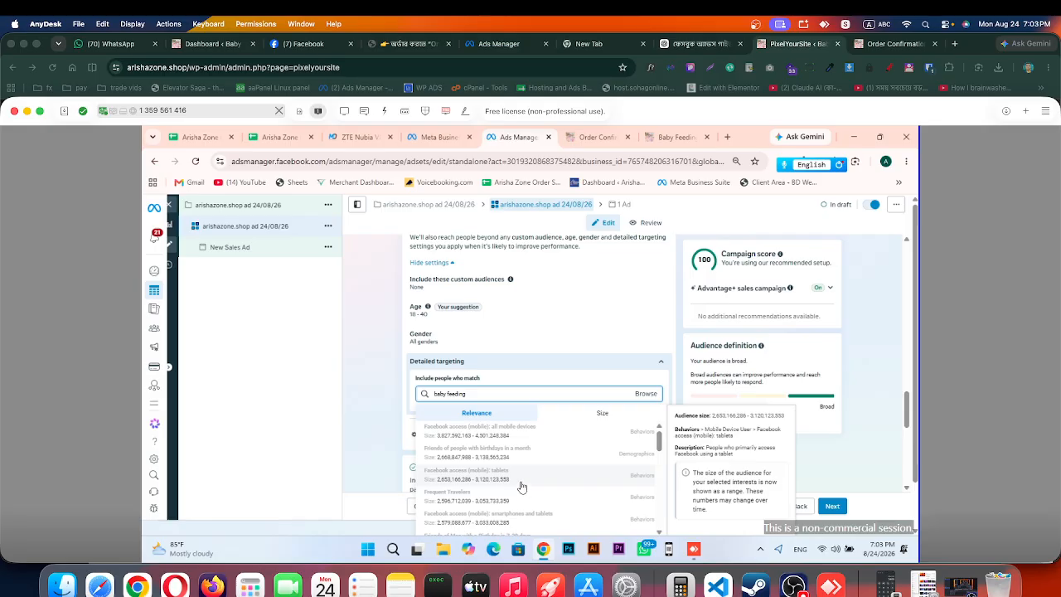
{"action": "scroll", "coordinate": [522, 489], "scroll_direction": "down", "scroll_amount": 1}
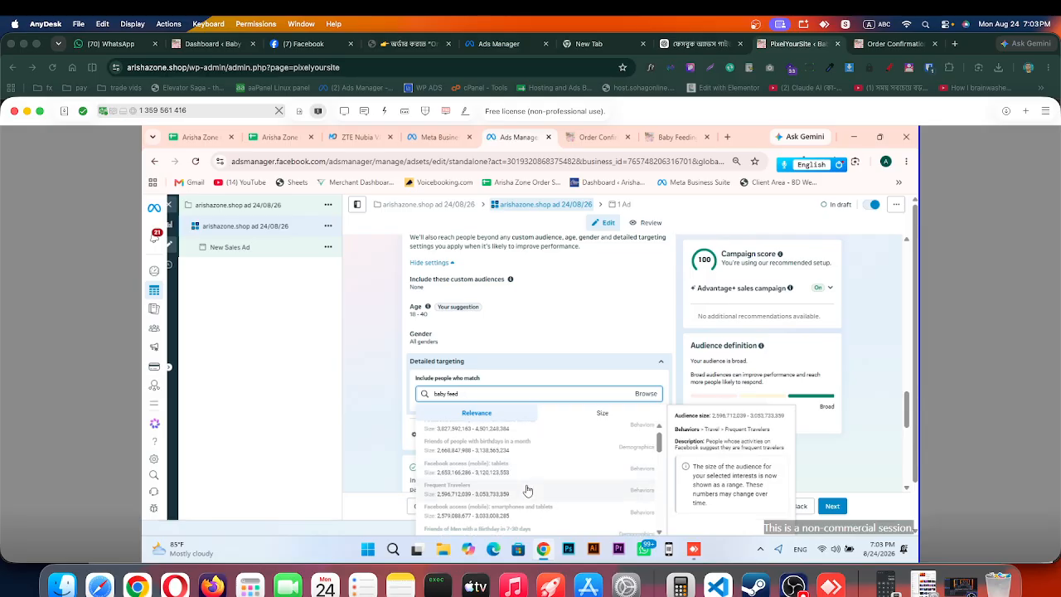
{"action": "key", "text": "BackSpace"}
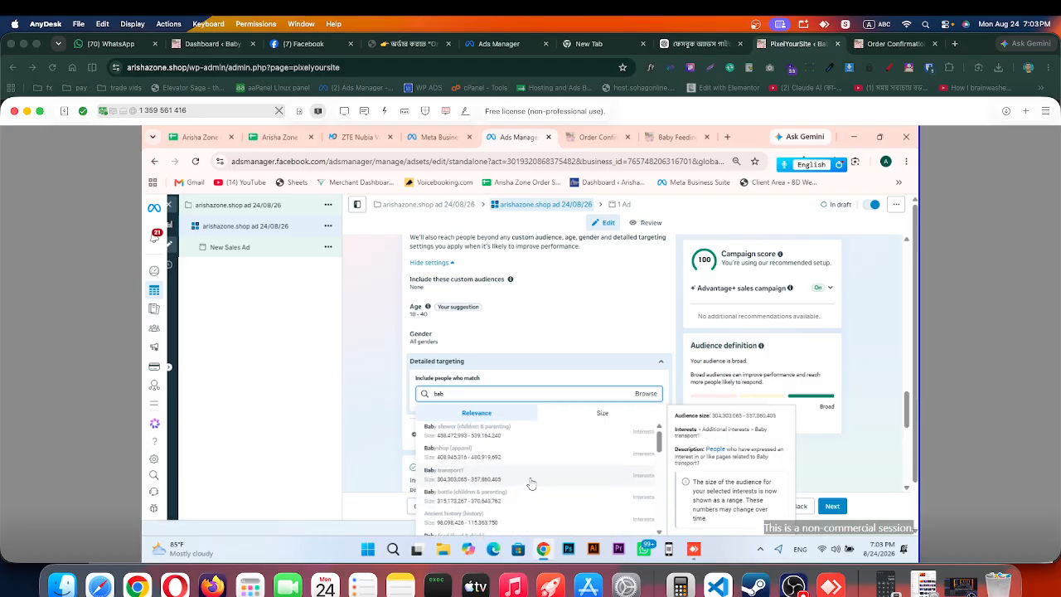
{"action": "left_click", "coordinate": [481, 456]}
Step: Search detailed targeting for "baby product" and add the Baby equipment (children & parenting) interest
{"action": "left_click", "coordinate": [458, 434]}
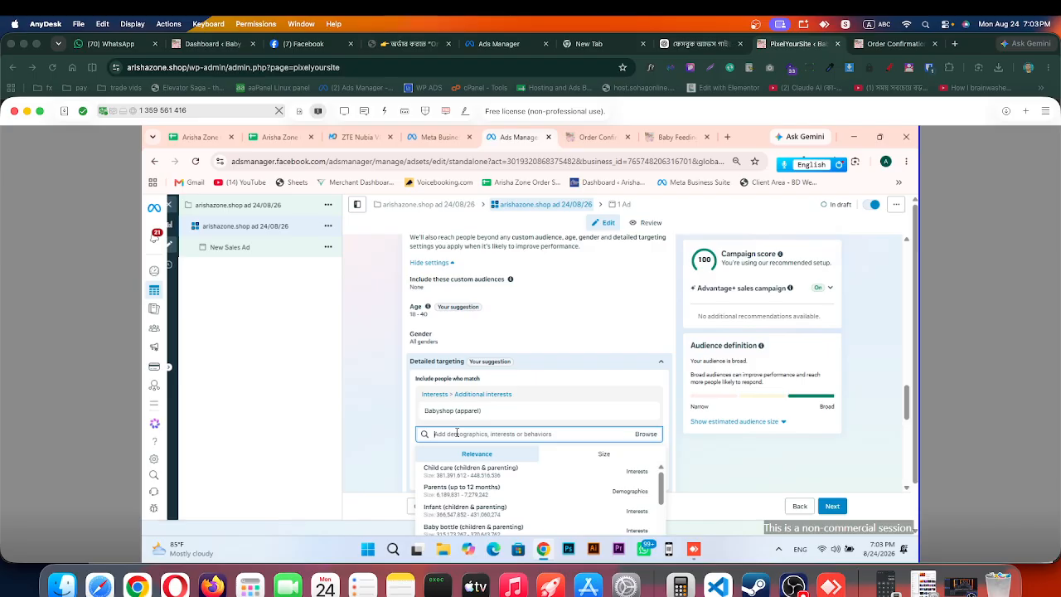
{"action": "type", "text": "baby"}
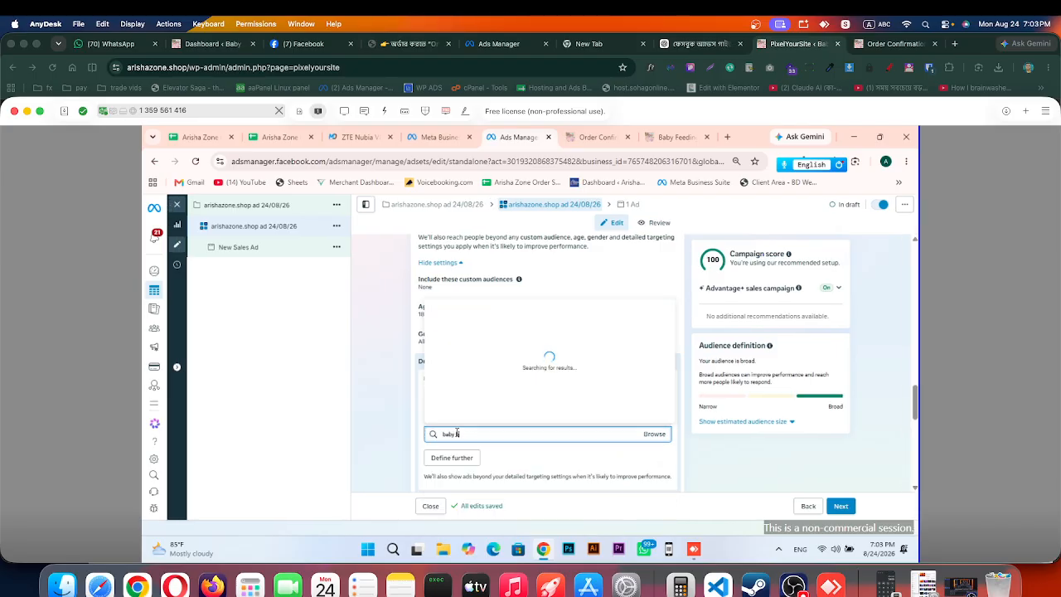
{"action": "type", "text": " product"}
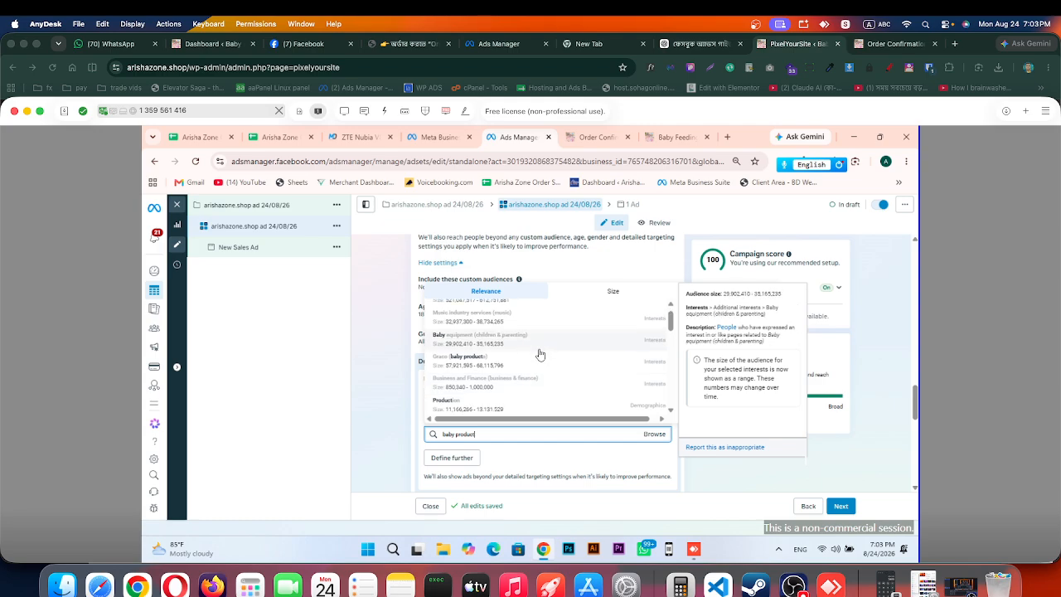
{"action": "scroll", "coordinate": [540, 352], "scroll_direction": "up", "scroll_amount": 1}
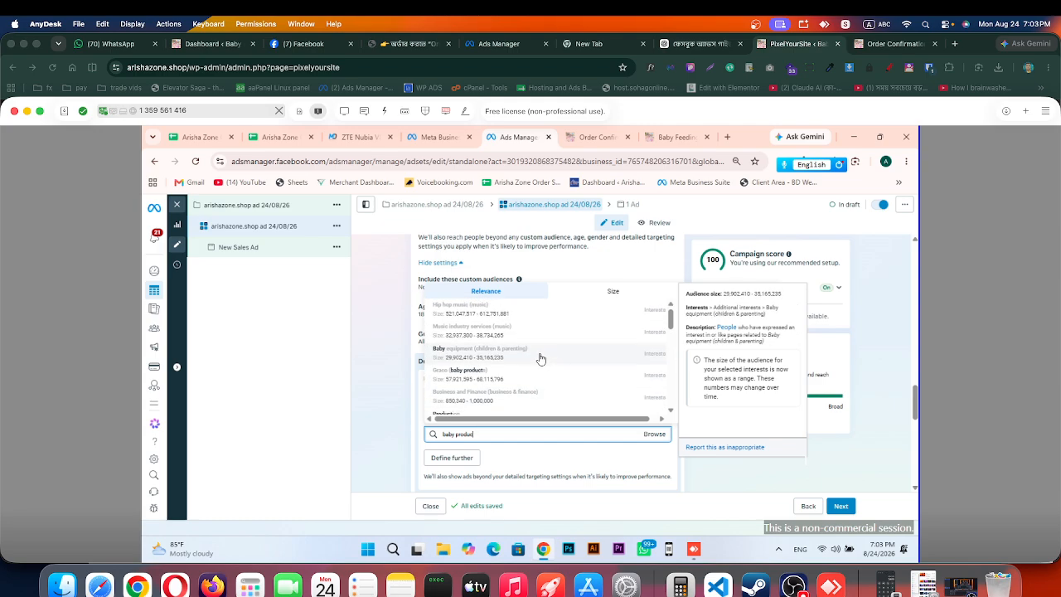
{"action": "scroll", "coordinate": [540, 358], "scroll_direction": "up", "scroll_amount": 1}
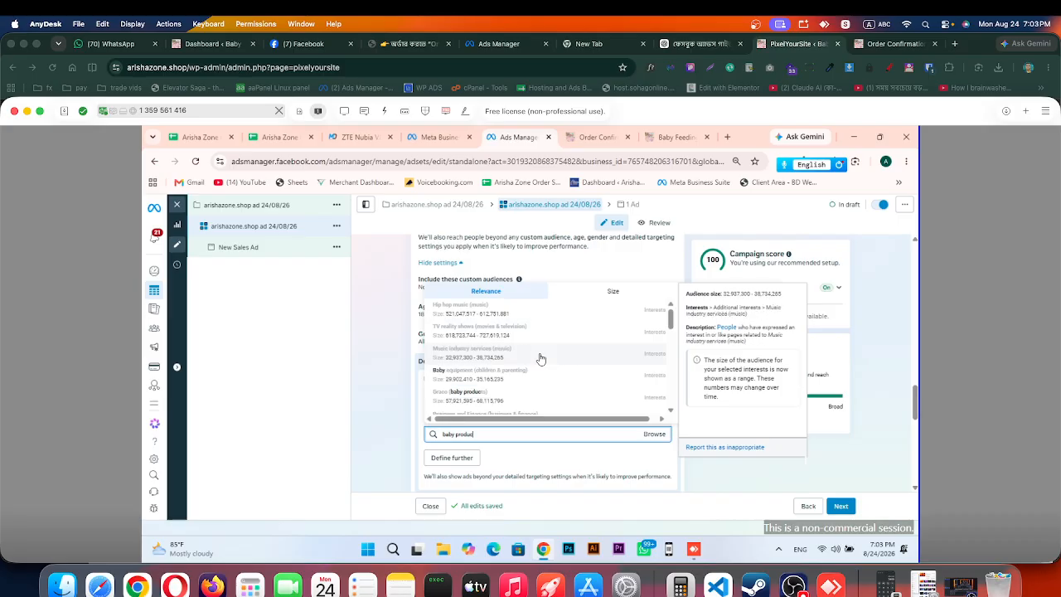
{"action": "scroll", "coordinate": [541, 358], "scroll_direction": "down", "scroll_amount": 1}
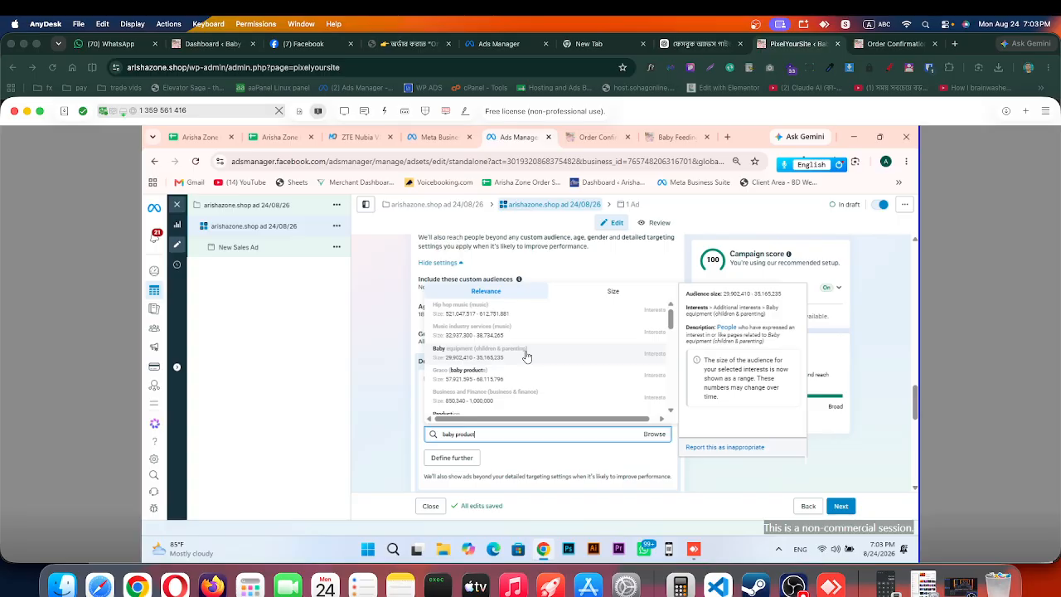
{"action": "left_click", "coordinate": [523, 354]}
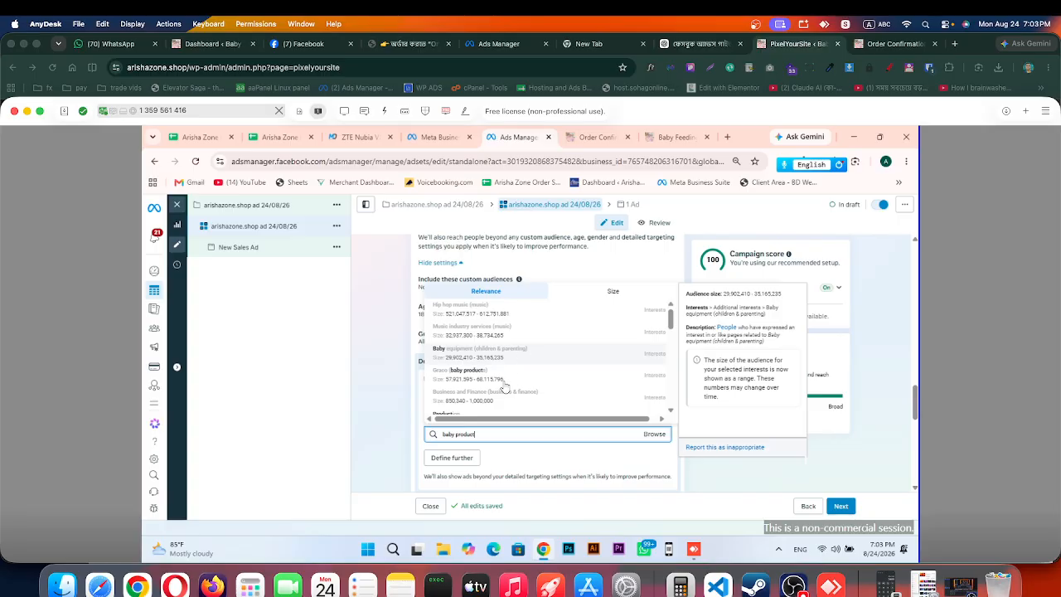
Step: Search detailed targeting for "motherhood" and add the Motherhood (children & parenting) interest
{"action": "left_click", "coordinate": [475, 454]}
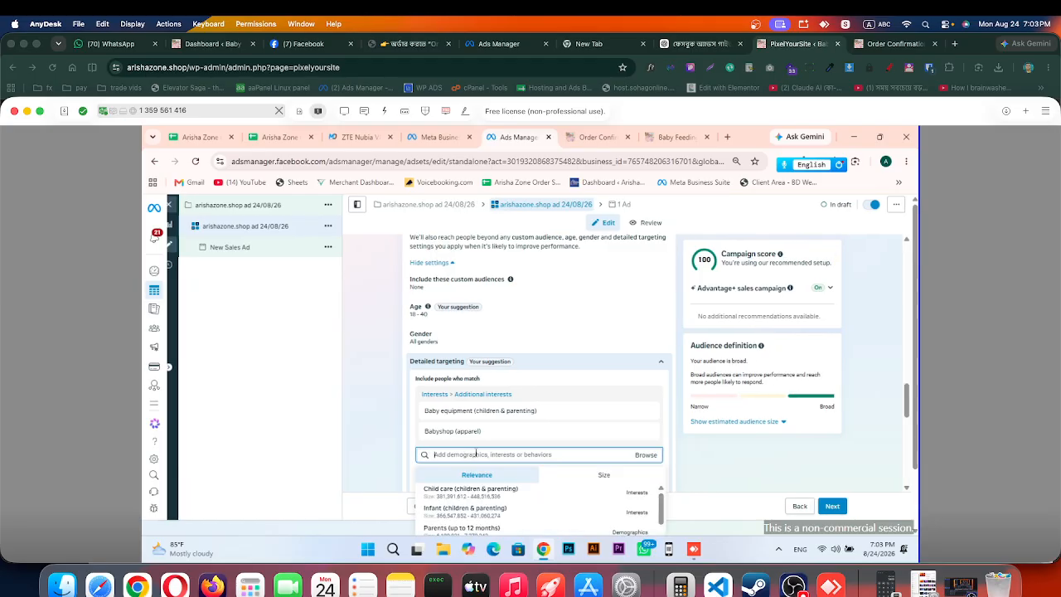
{"action": "type", "text": "motherho"}
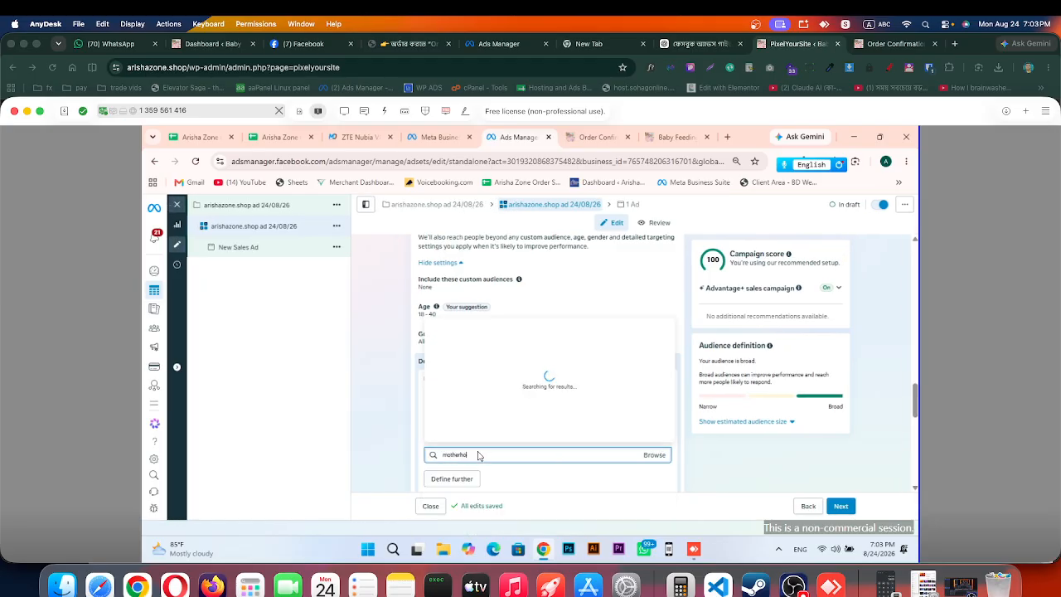
{"action": "type", "text": "od"}
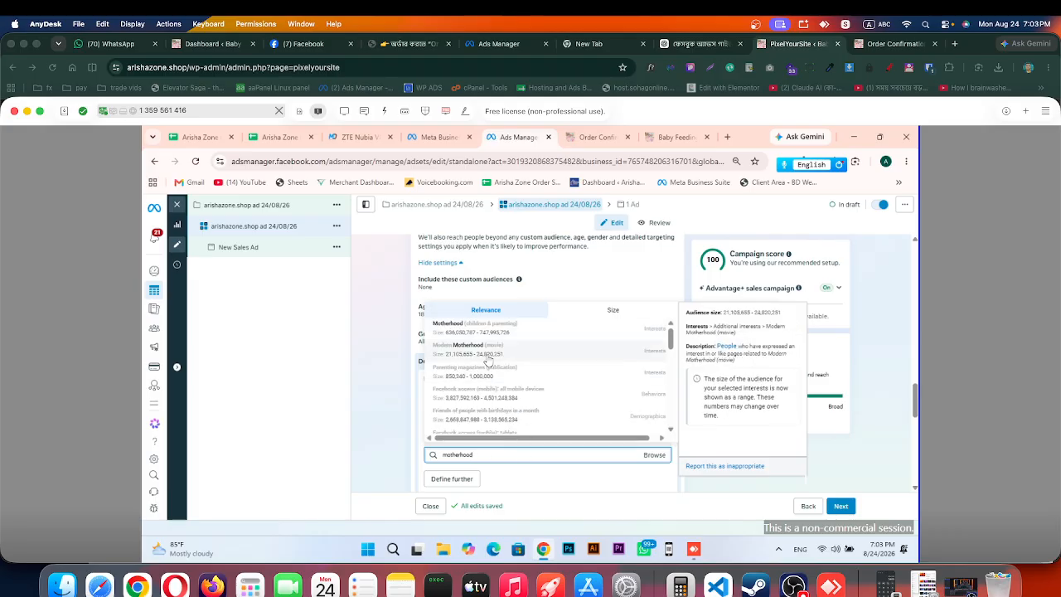
{"action": "left_click", "coordinate": [481, 329]}
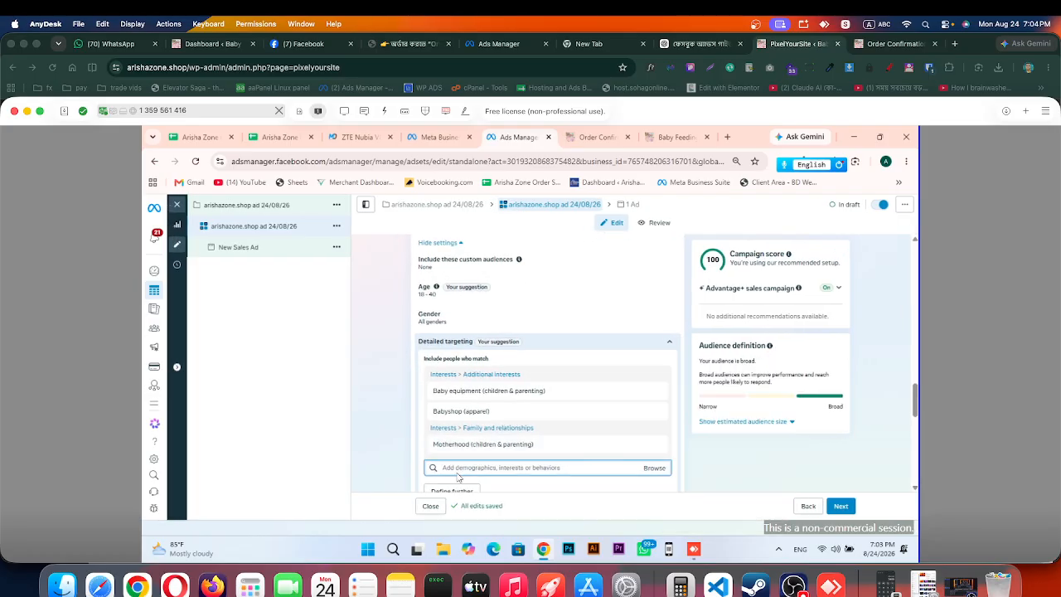
Step: Find and add the Online shopping (retail) interest to the detailed targeting
{"action": "left_click", "coordinate": [443, 467]}
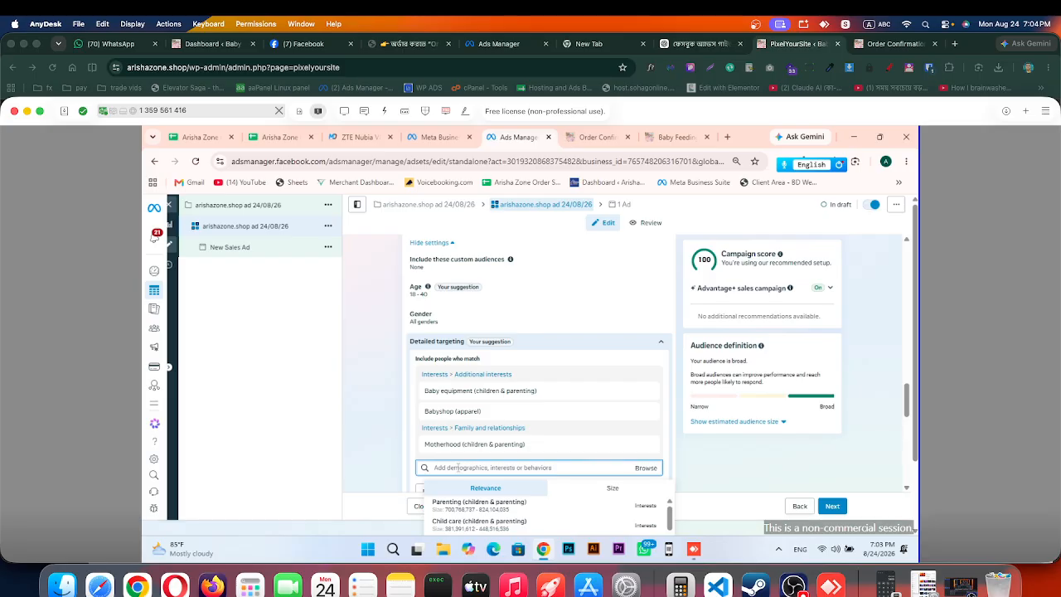
{"action": "type", "text": "b"}
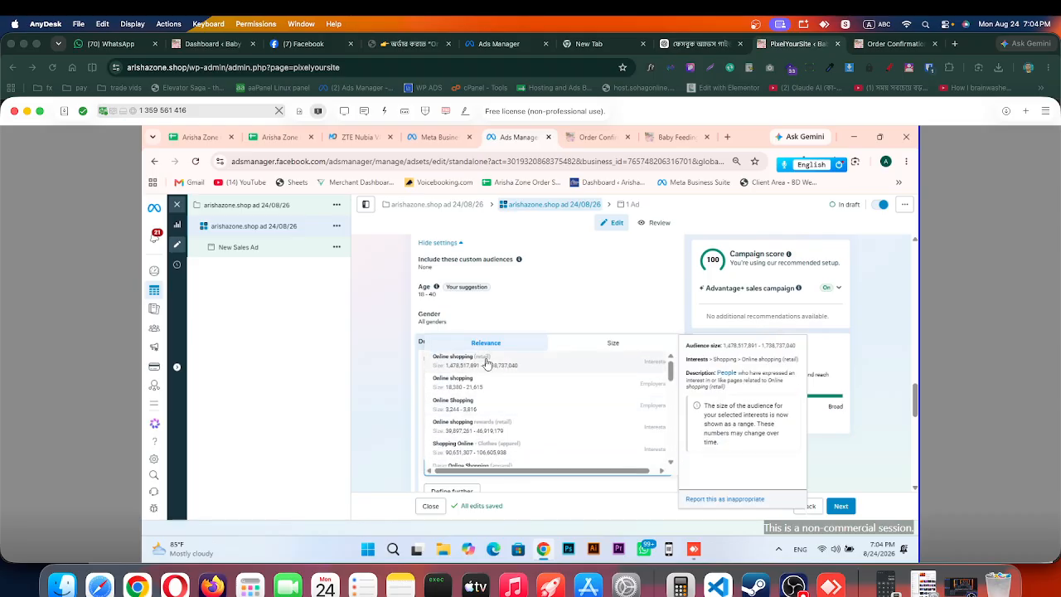
{"action": "left_click", "coordinate": [487, 363]}
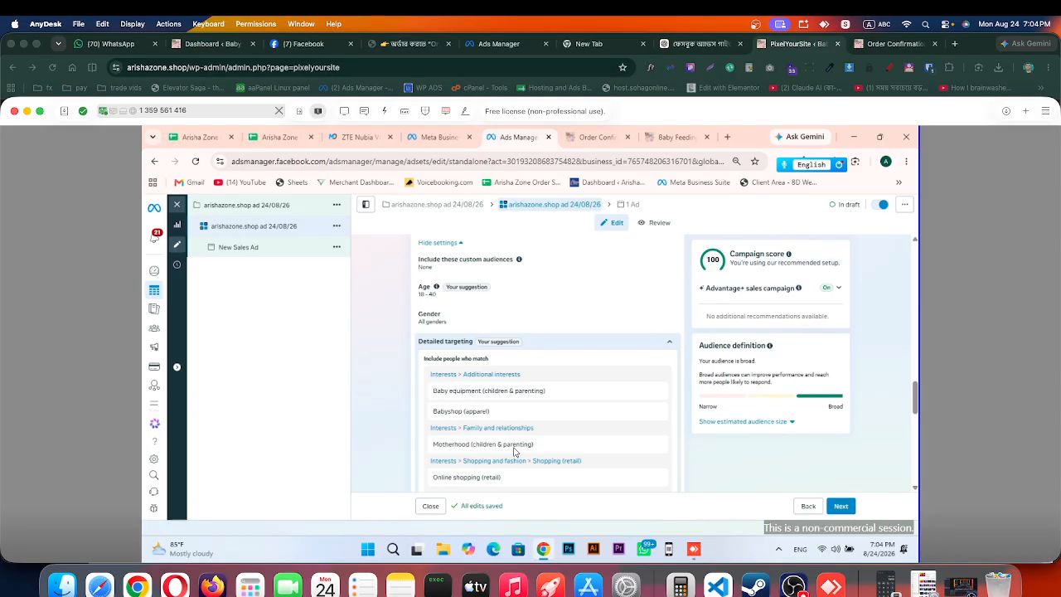
Step: Look through further detailed targeting options and close the list without adding any
{"action": "scroll", "coordinate": [518, 485], "scroll_direction": "down", "scroll_amount": 1}
{"action": "scroll", "coordinate": [512, 465], "scroll_direction": "down", "scroll_amount": 1}
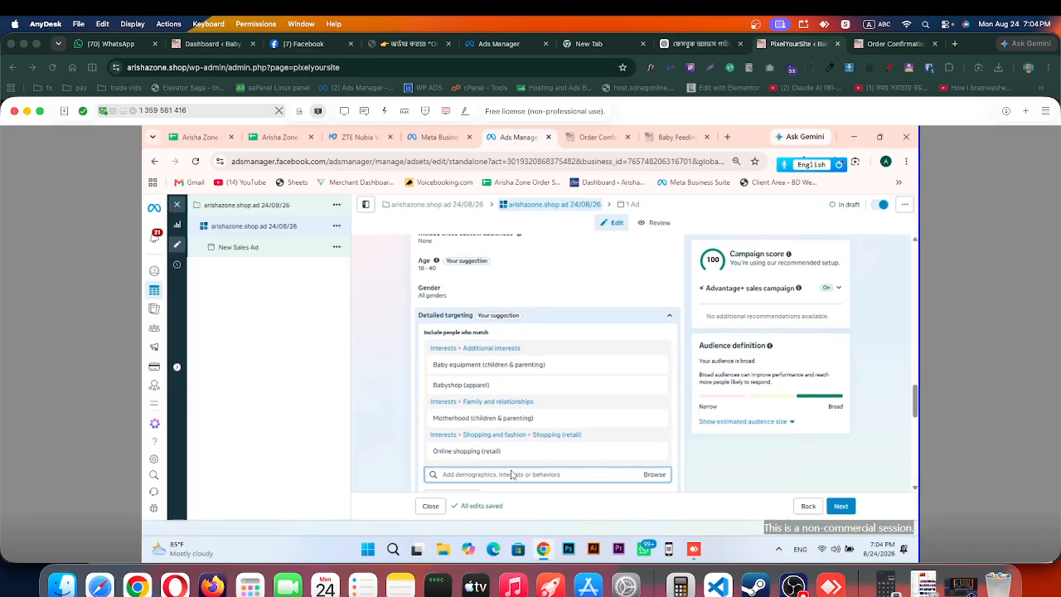
{"action": "left_click", "coordinate": [510, 475]}
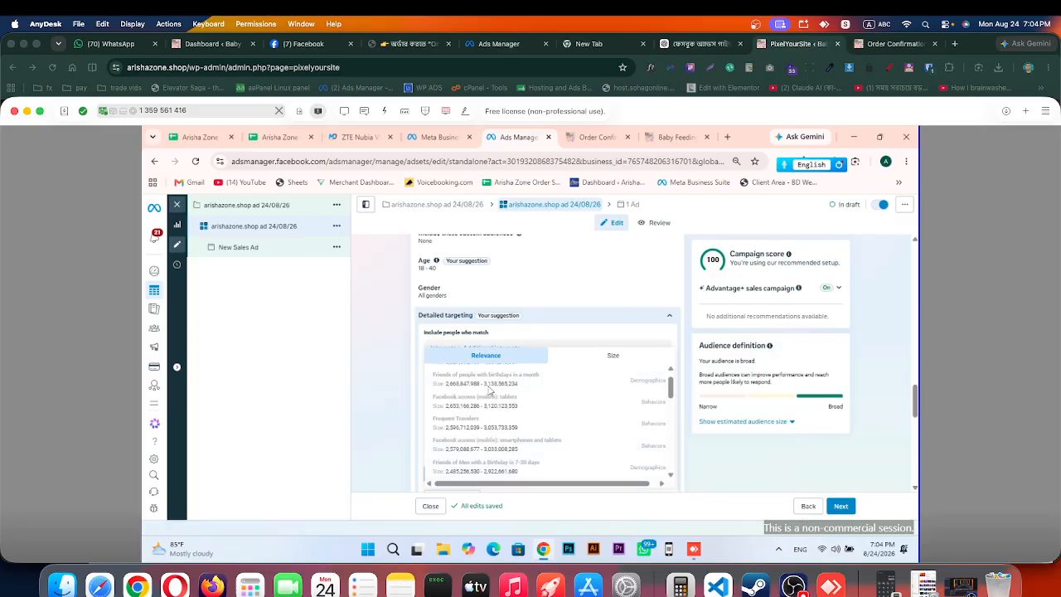
{"action": "left_click", "coordinate": [397, 352]}
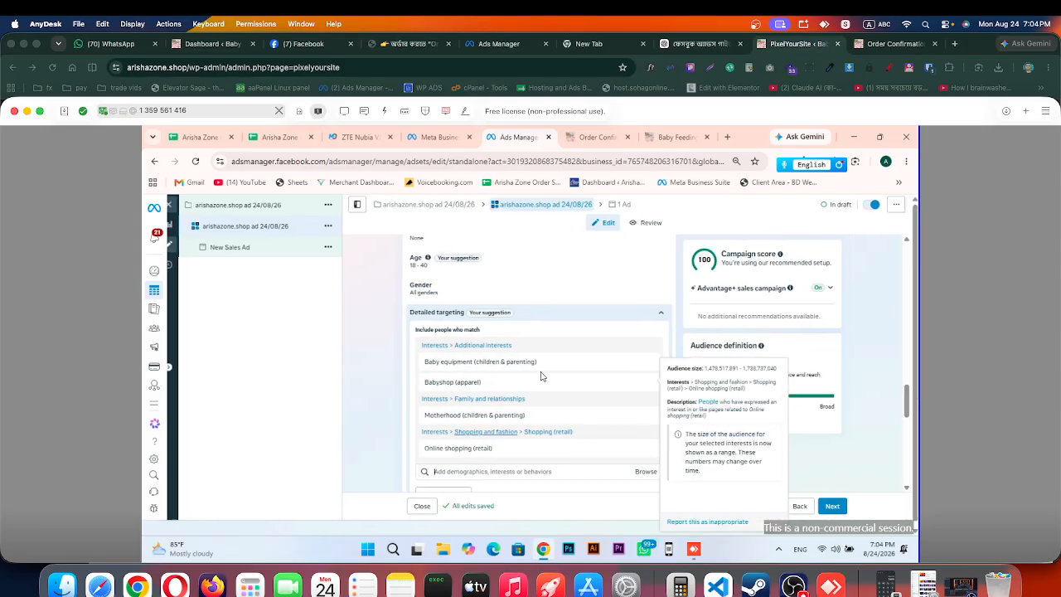
{"action": "scroll", "coordinate": [575, 372], "scroll_direction": "down", "scroll_amount": 1}
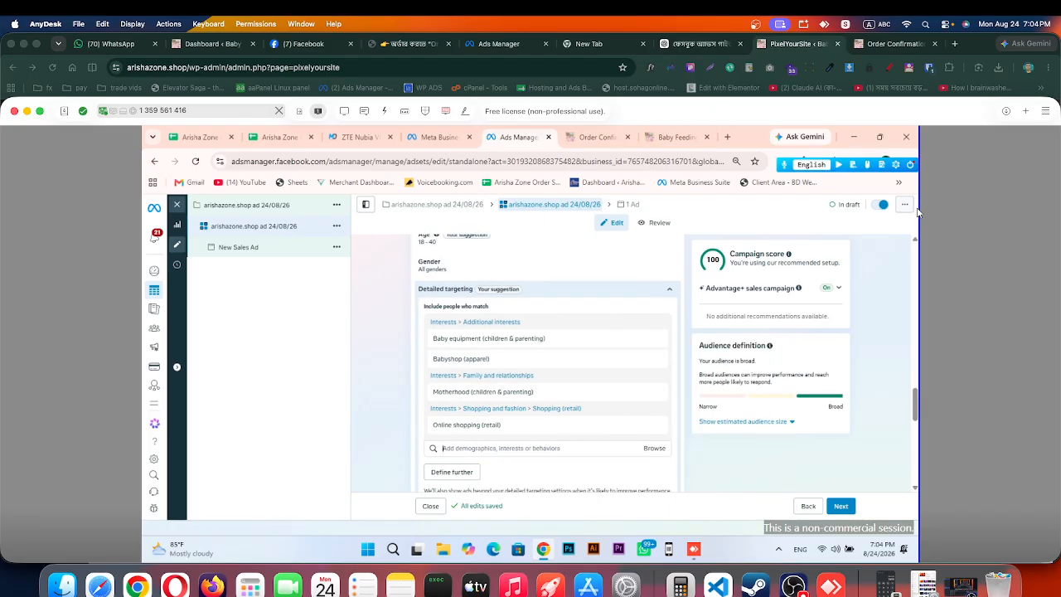
Step: Search detailed targeting for "parents", look through the results and dismiss the list without adding any
{"action": "left_click", "coordinate": [463, 448]}
{"action": "type", "text": "pa"}
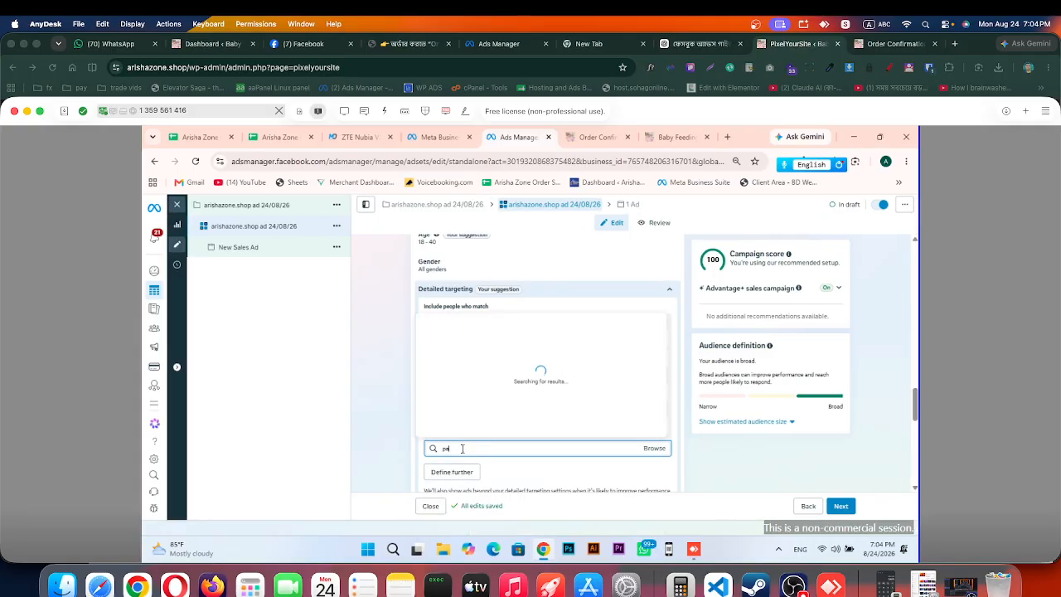
{"action": "type", "text": "r"}
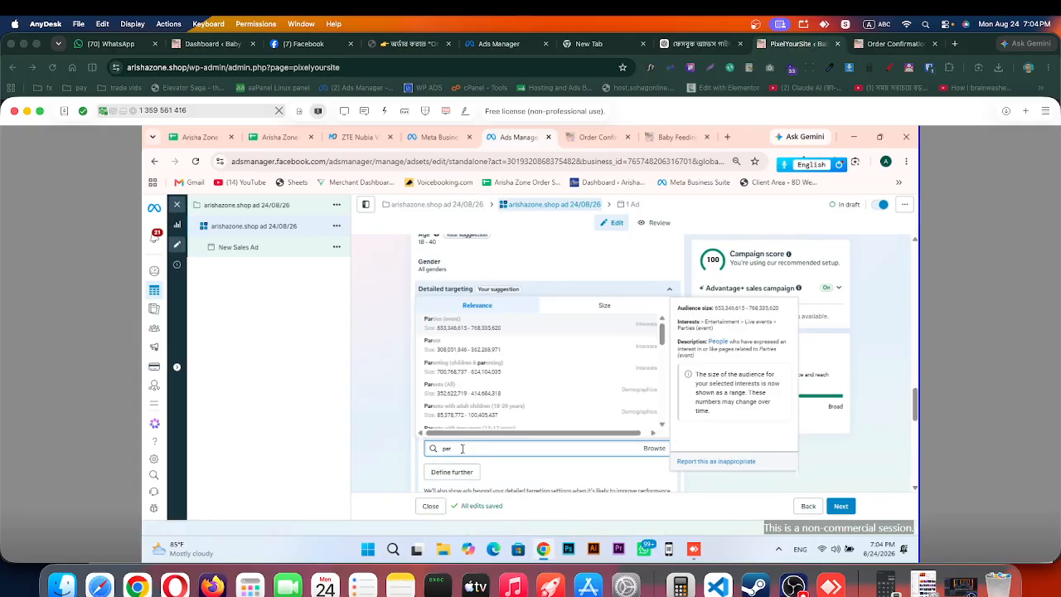
{"action": "type", "text": "ents"}
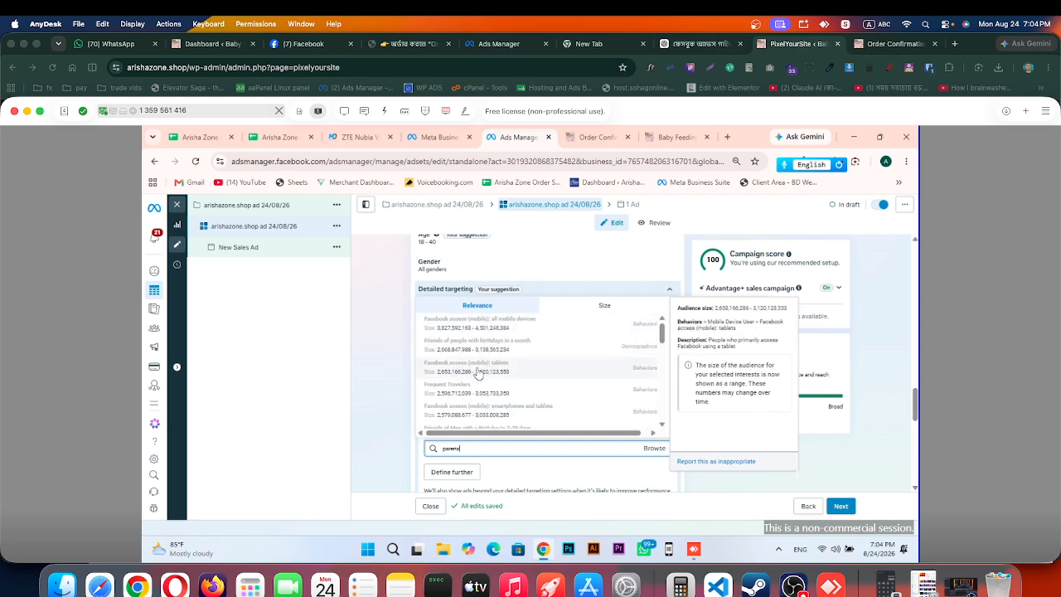
{"action": "scroll", "coordinate": [476, 373], "scroll_direction": "down", "scroll_amount": 1}
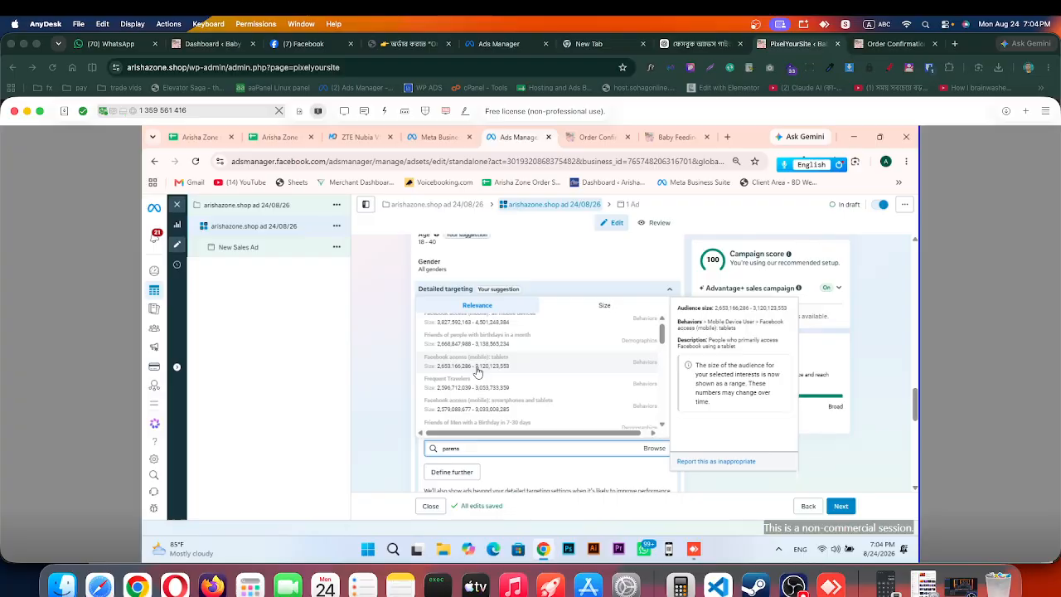
{"action": "left_click", "coordinate": [453, 413]}
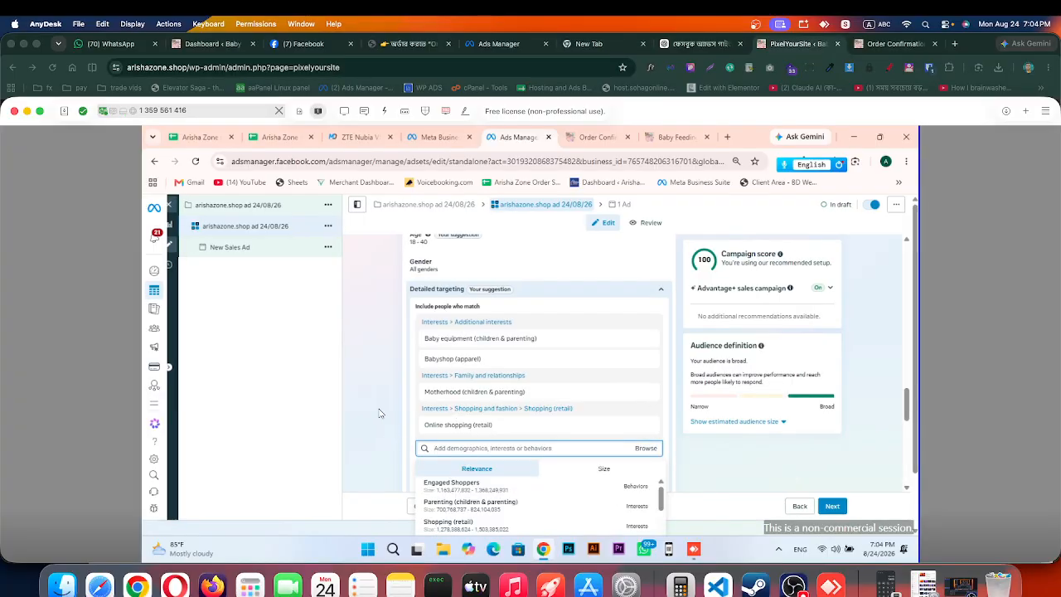
{"action": "left_click", "coordinate": [419, 417]}
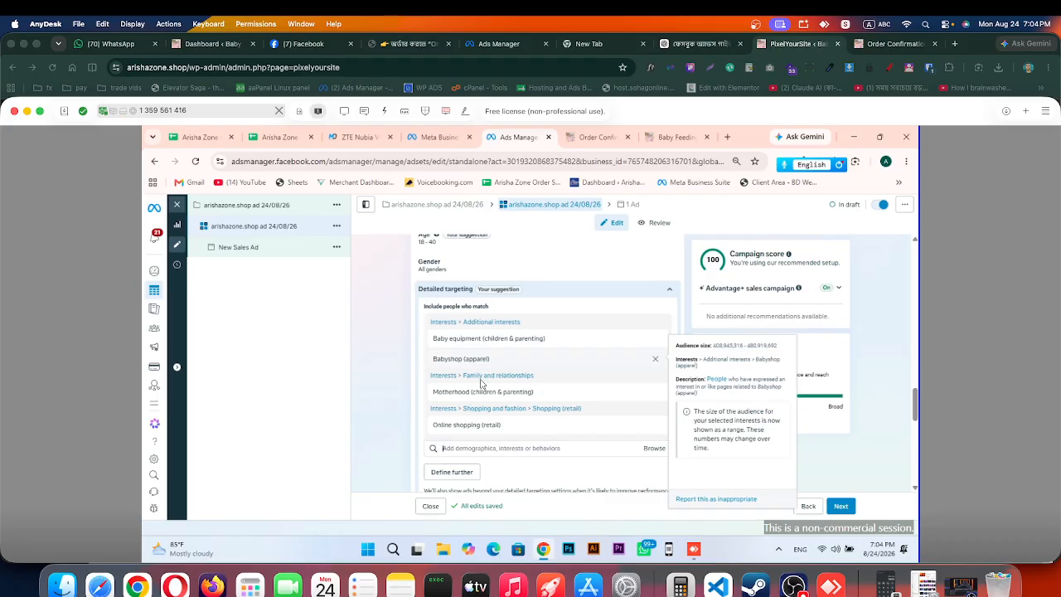
Step: Check the ad set's remaining ad transparency and placement sections, and open New Sales Ad for editing
{"action": "scroll", "coordinate": [410, 422], "scroll_direction": "down", "scroll_amount": 1}
{"action": "scroll", "coordinate": [411, 422], "scroll_direction": "down", "scroll_amount": 5}
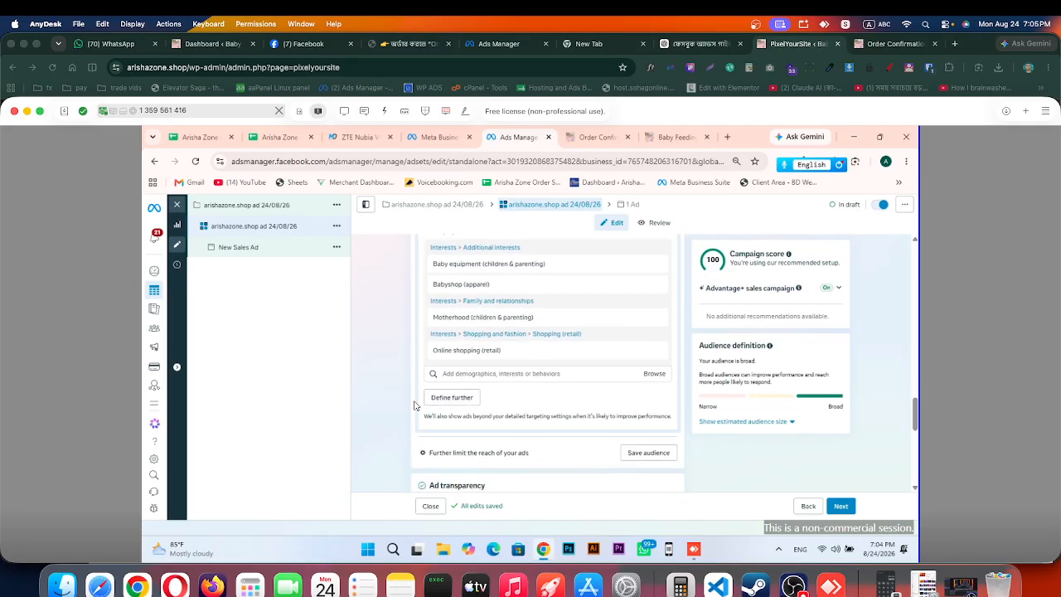
{"action": "scroll", "coordinate": [451, 416], "scroll_direction": "down", "scroll_amount": 4}
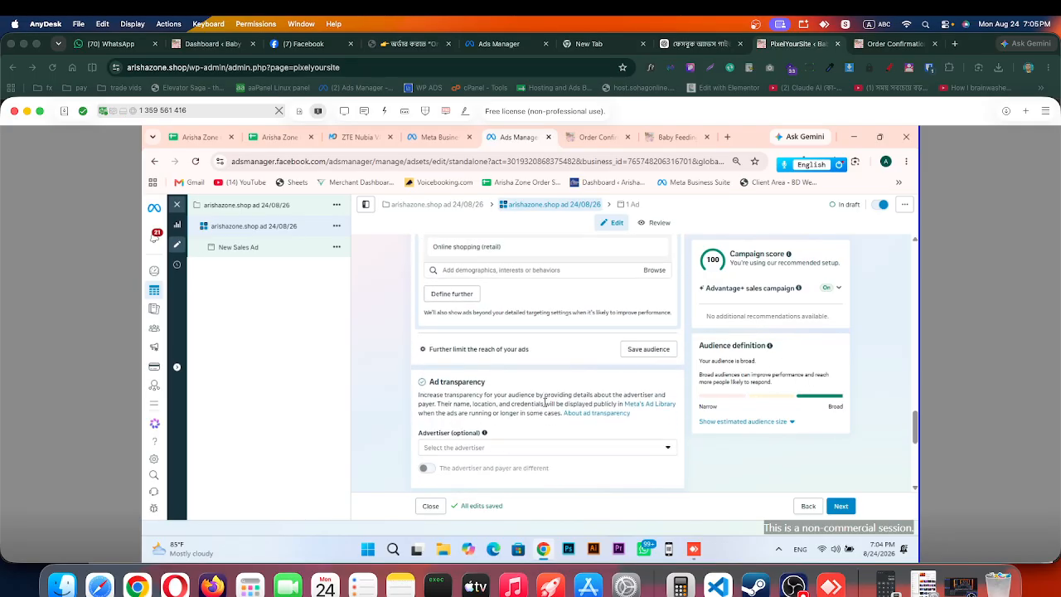
{"action": "scroll", "coordinate": [575, 426], "scroll_direction": "down", "scroll_amount": 8}
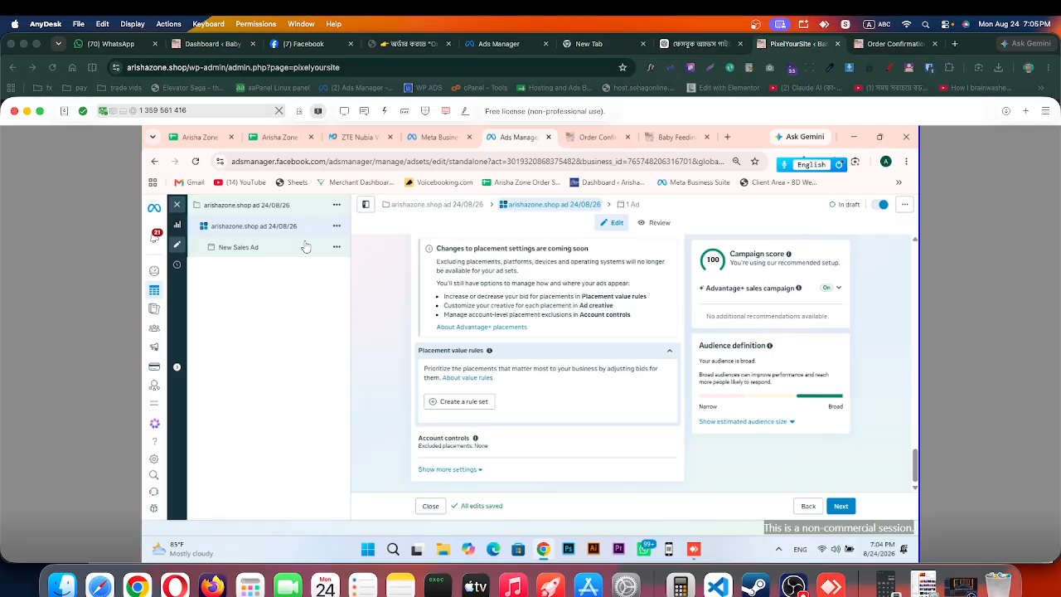
{"action": "left_click", "coordinate": [263, 249]}
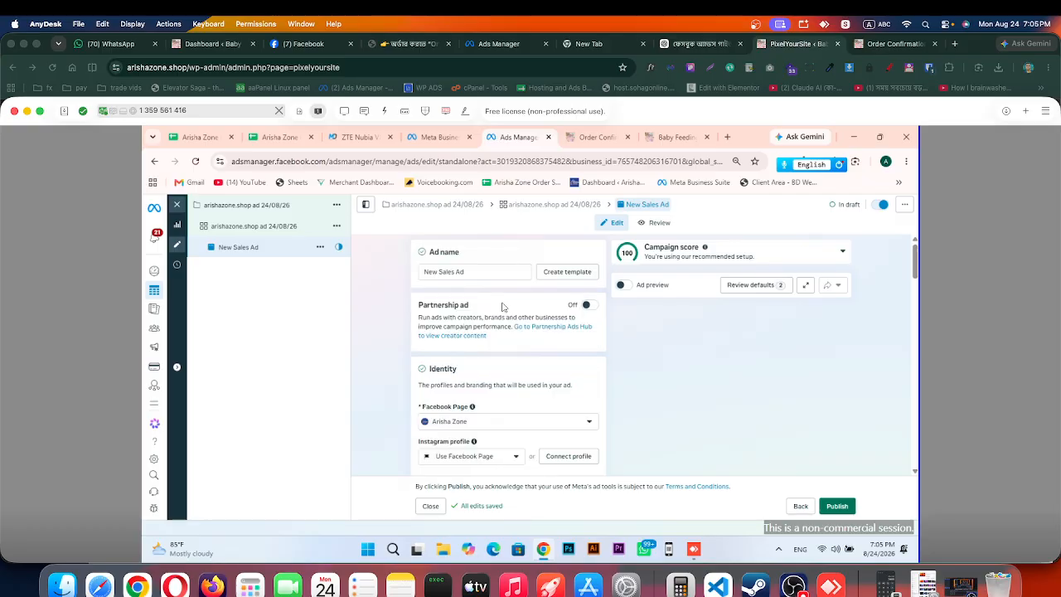
Step: Rename the ad as arishazone.shop ad 24/08/26
{"action": "left_click_drag", "start_coordinate": [469, 269], "coordinate": [387, 273]}
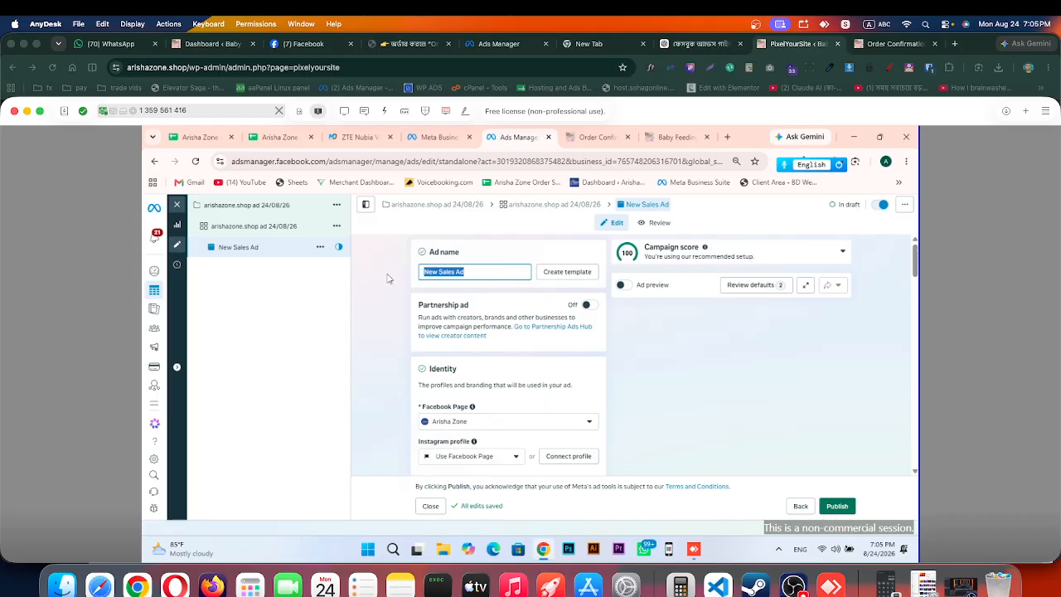
{"action": "key", "text": "super"}
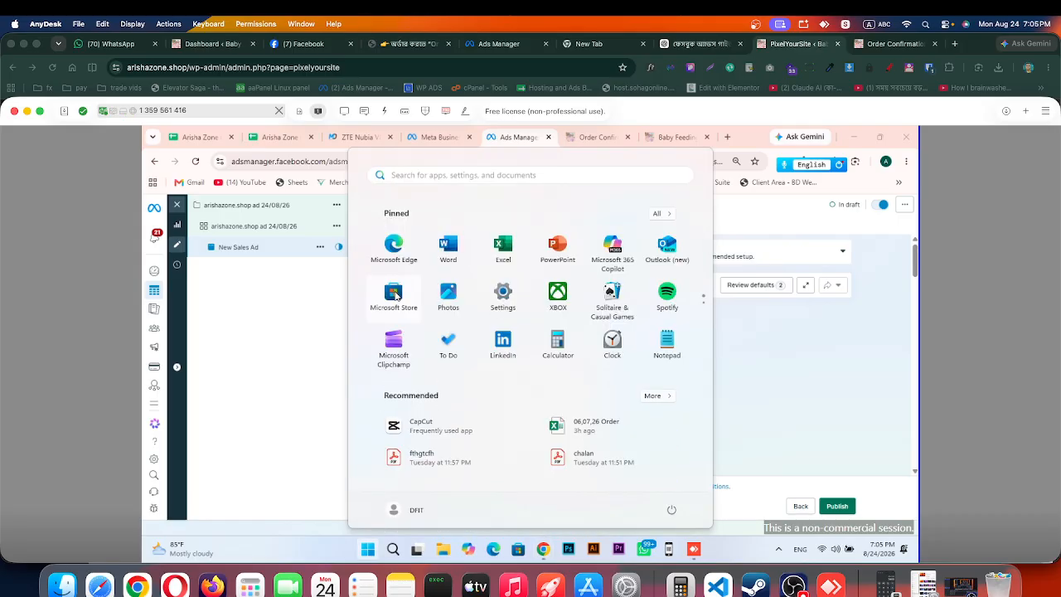
{"action": "key", "text": "Escape"}
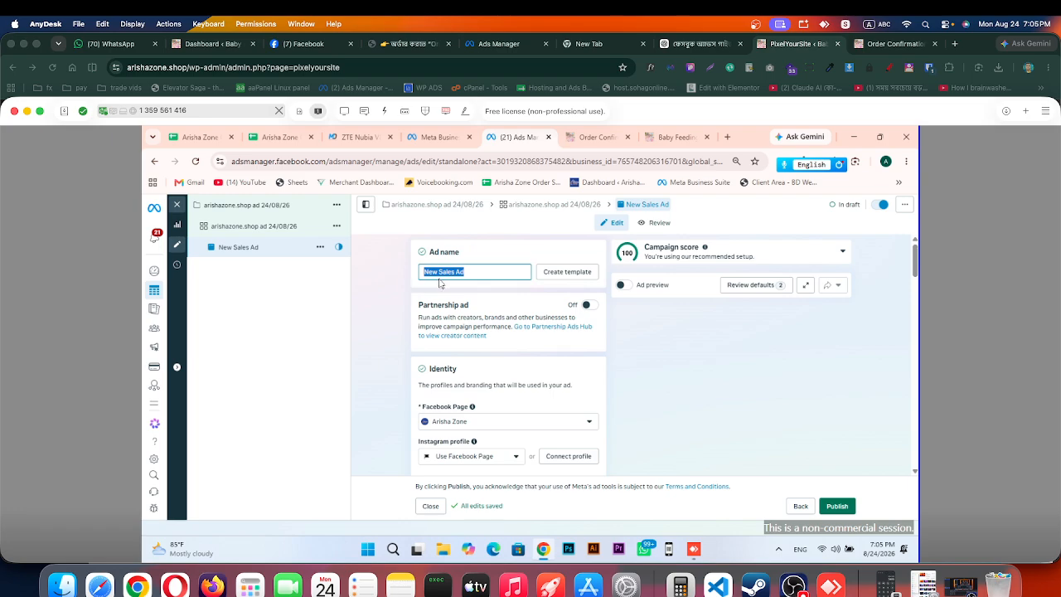
{"action": "type", "text": "arishazone.shop ad 24/08/26"}
Step: Look at the Facebook Page choices in the ad's identity section and close the list without changing the page
{"action": "scroll", "coordinate": [501, 373], "scroll_direction": "down", "scroll_amount": 2}
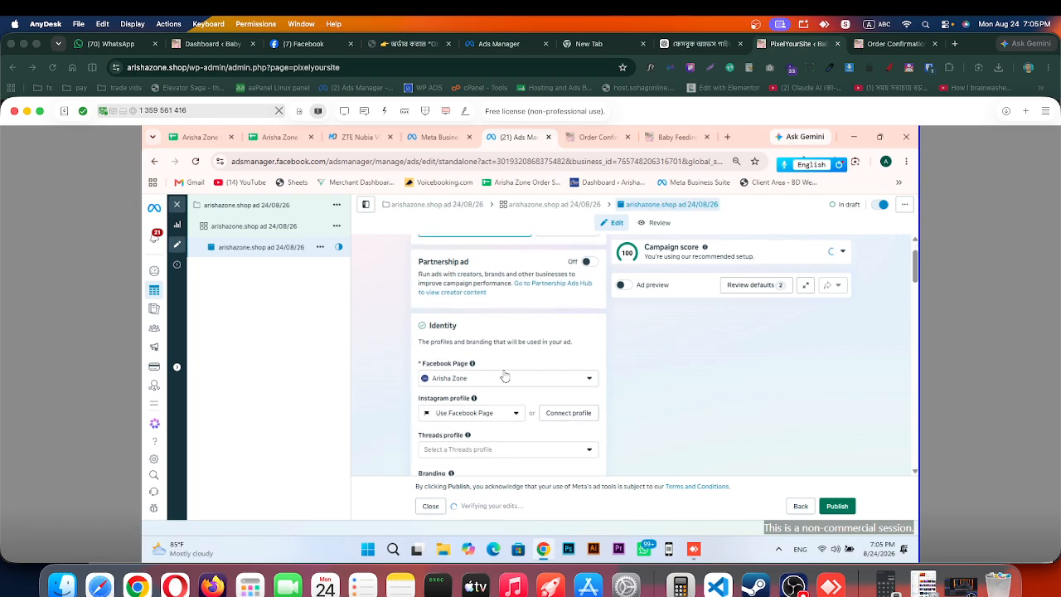
{"action": "scroll", "coordinate": [501, 373], "scroll_direction": "down", "scroll_amount": 1}
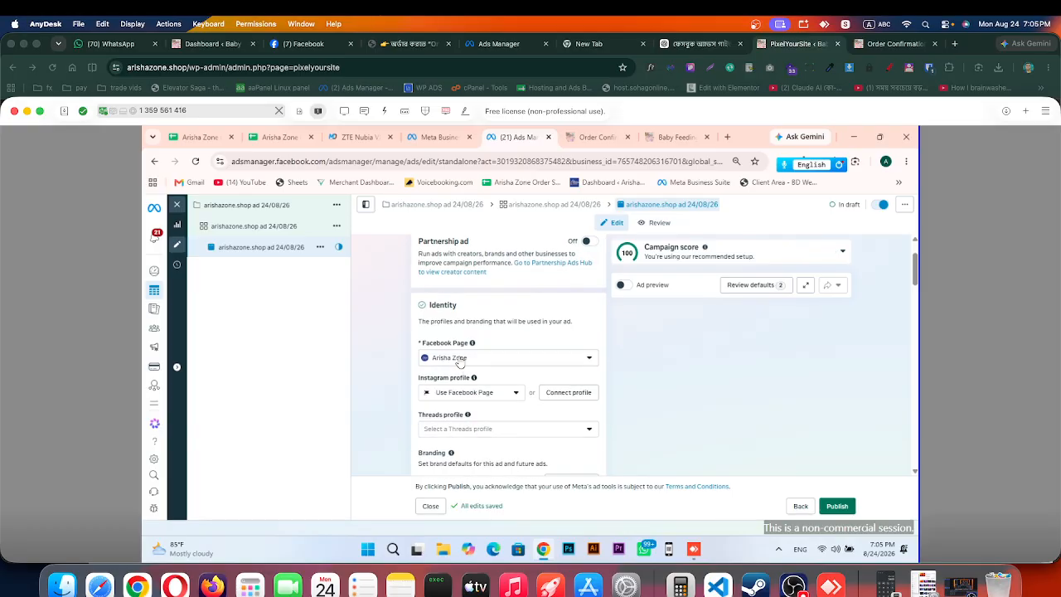
{"action": "left_click", "coordinate": [460, 363]}
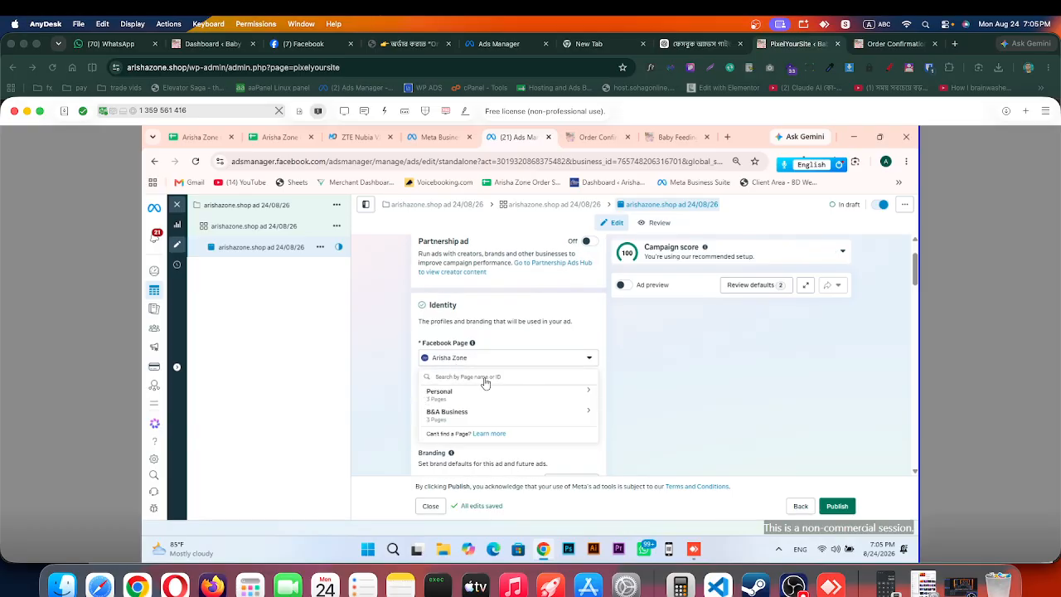
{"action": "left_click", "coordinate": [411, 378]}
Step: Set the ad setup to Use existing post
{"action": "scroll", "coordinate": [507, 409], "scroll_direction": "down", "scroll_amount": 2}
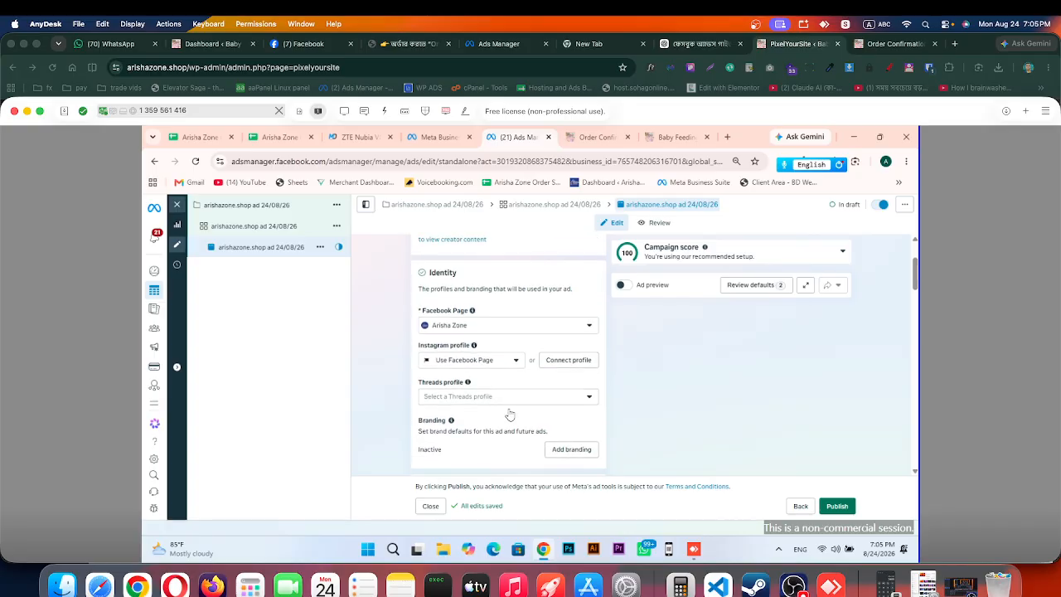
{"action": "scroll", "coordinate": [510, 414], "scroll_direction": "down", "scroll_amount": 5}
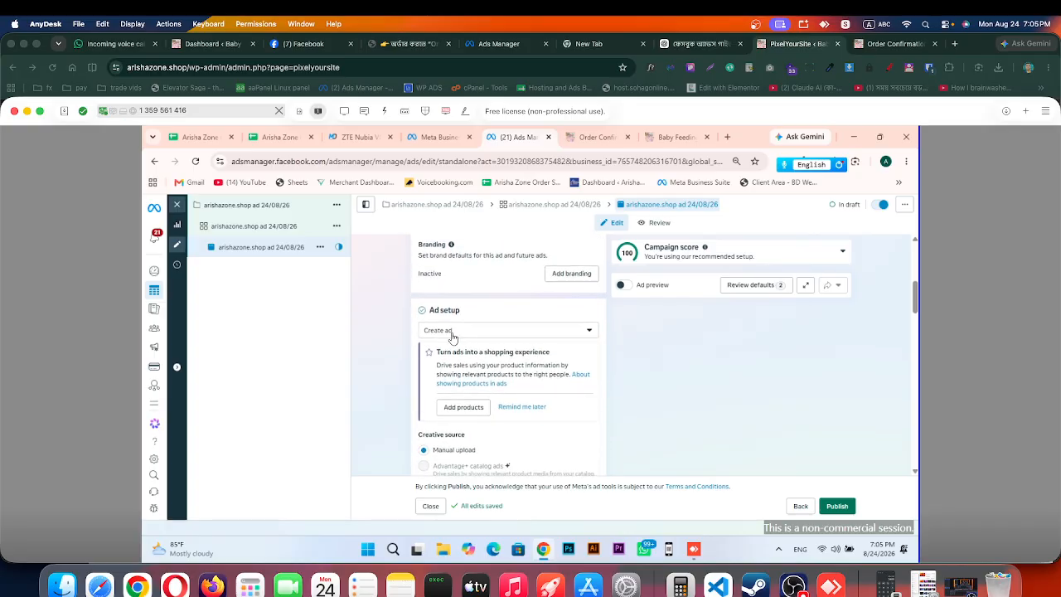
{"action": "left_click", "coordinate": [452, 331]}
{"action": "left_click", "coordinate": [452, 367]}
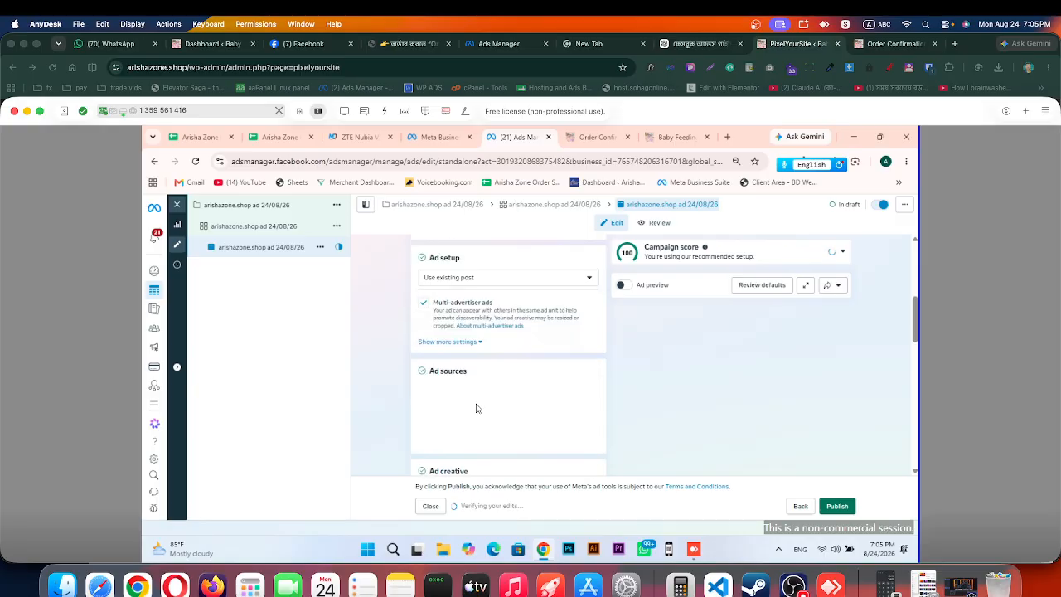
{"action": "scroll", "coordinate": [481, 406], "scroll_direction": "down", "scroll_amount": 2}
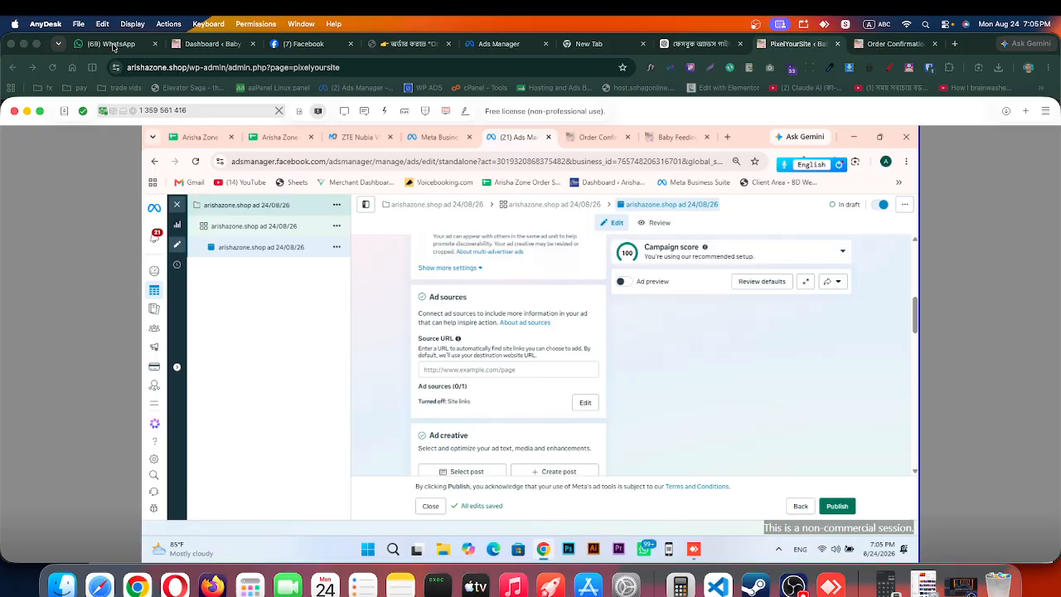
Step: Switch to WhatsApp Web and answer the incoming voice call
{"action": "left_click", "coordinate": [114, 45]}
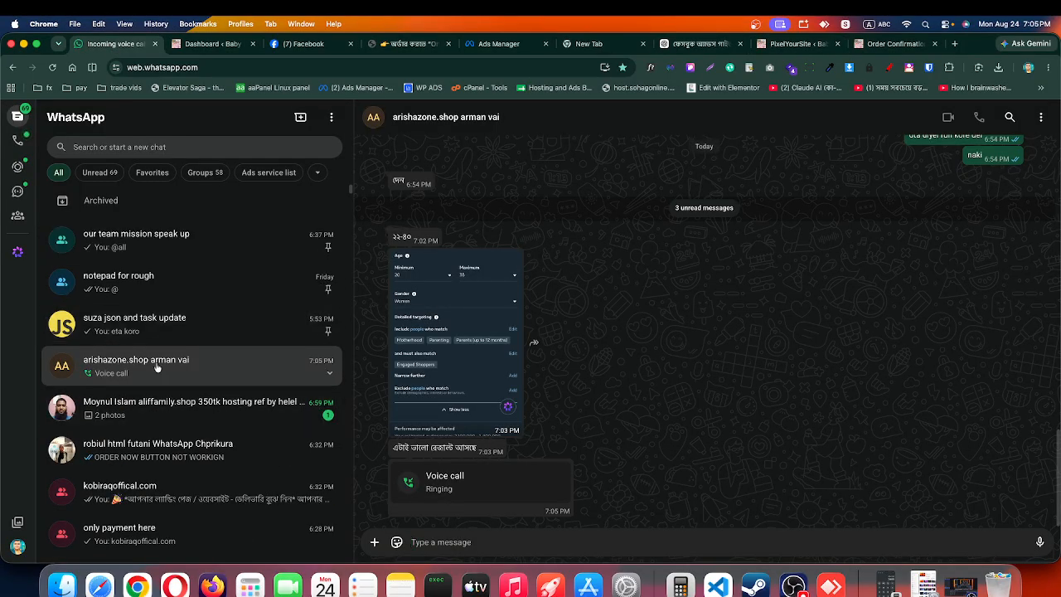
{"action": "scroll", "coordinate": [228, 409], "scroll_direction": "down", "scroll_amount": 3}
{"action": "scroll", "coordinate": [228, 409], "scroll_direction": "down", "scroll_amount": 4}
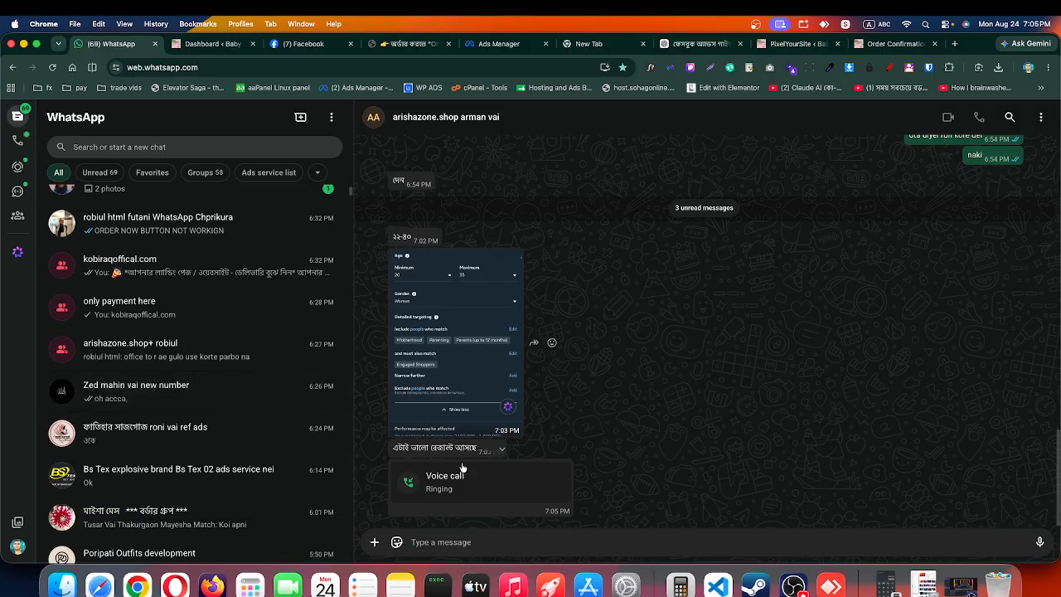
{"action": "left_click", "coordinate": [322, 548]}
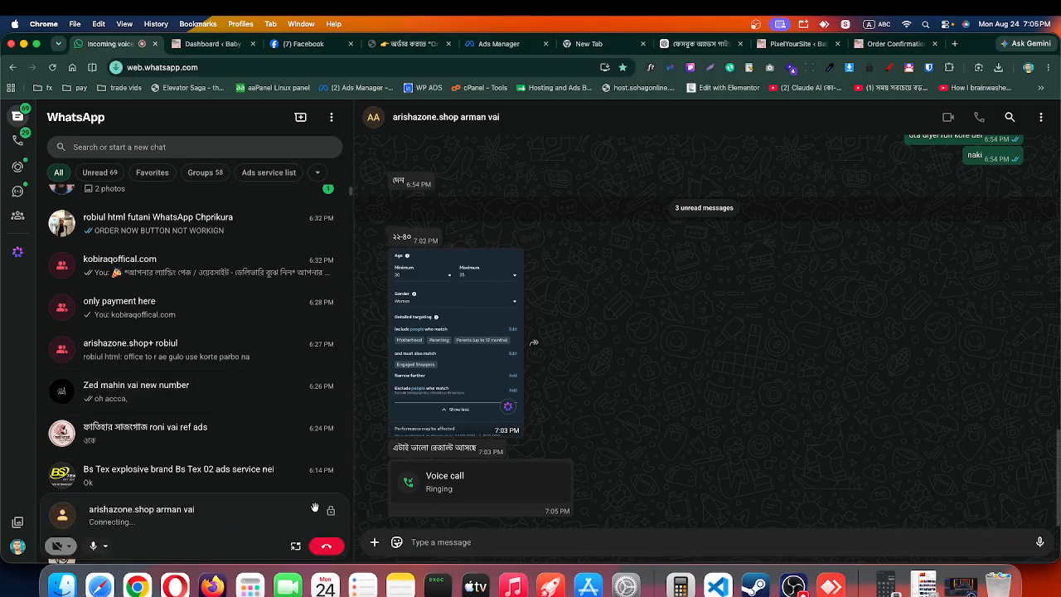
{"action": "scroll", "coordinate": [282, 423], "scroll_direction": "down", "scroll_amount": 5}
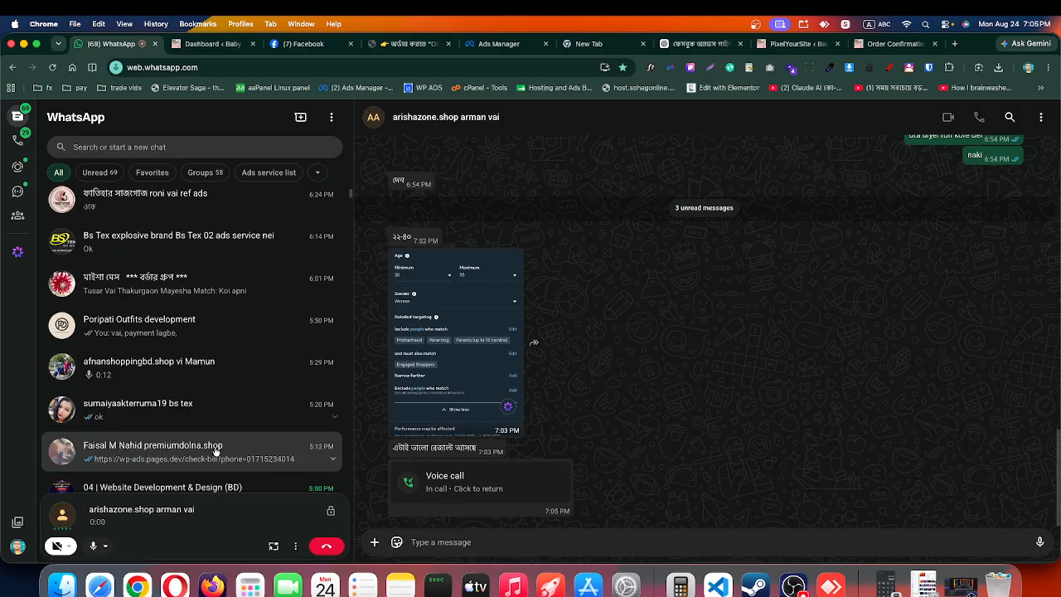
Step: Open the audience targeting screenshot in the client's chat and lower the system sound volume
{"action": "left_click", "coordinate": [421, 322]}
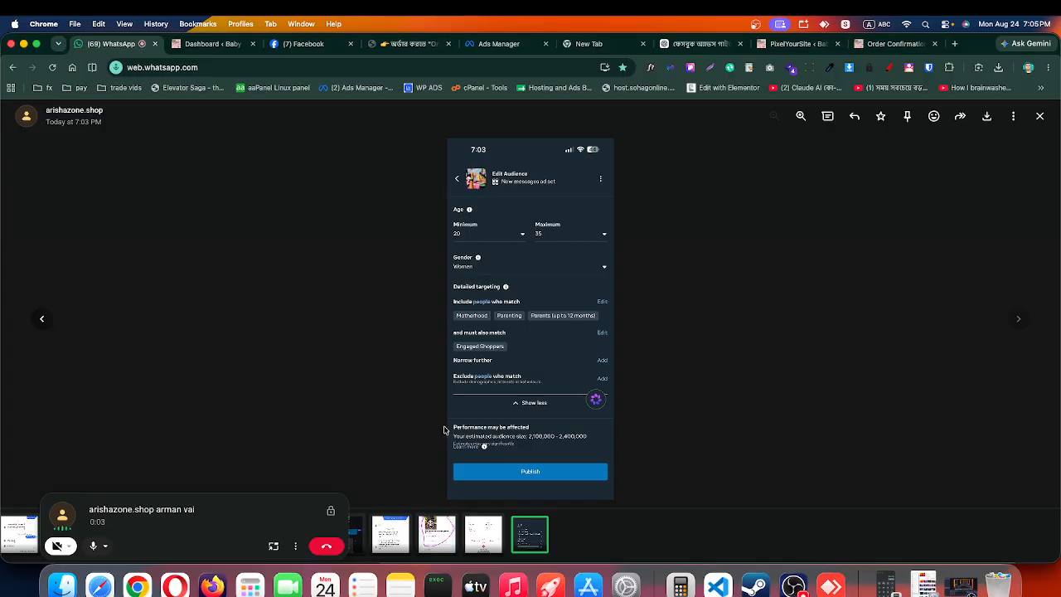
{"action": "left_click", "coordinate": [946, 28]}
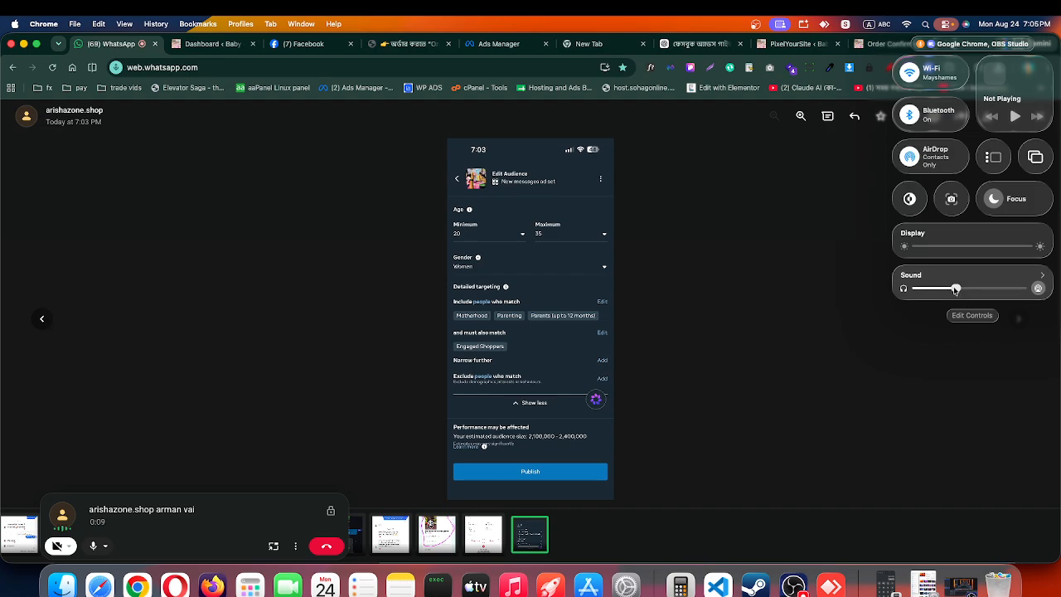
{"action": "left_click_drag", "start_coordinate": [955, 289], "coordinate": [935, 295]}
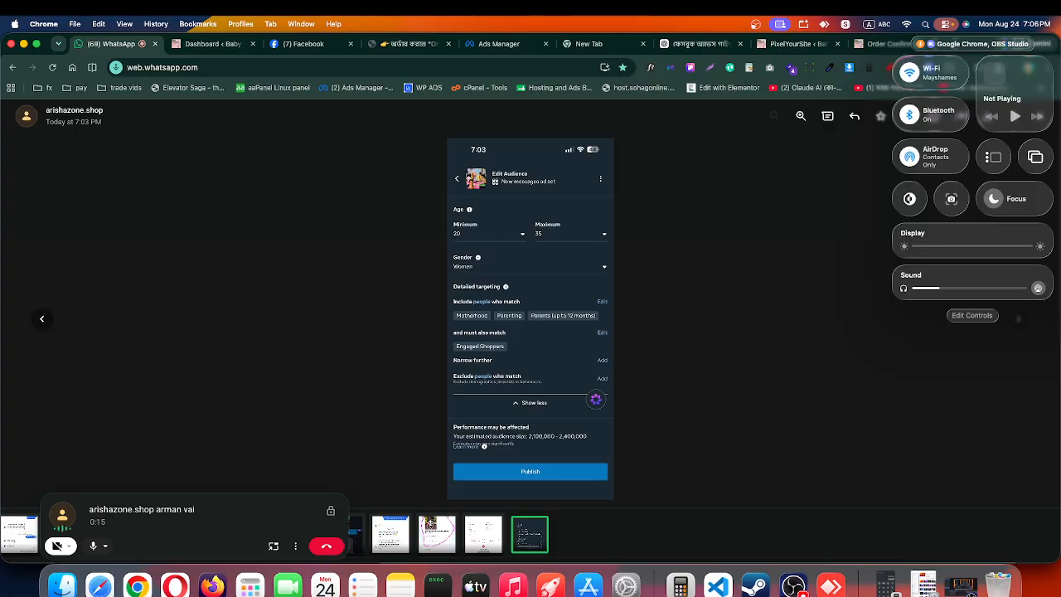
Step: Switch back to the AnyDesk session and use the suggested Facebook post dated Aug 24, 2026 as the ad creative
{"action": "left_click", "coordinate": [830, 587]}
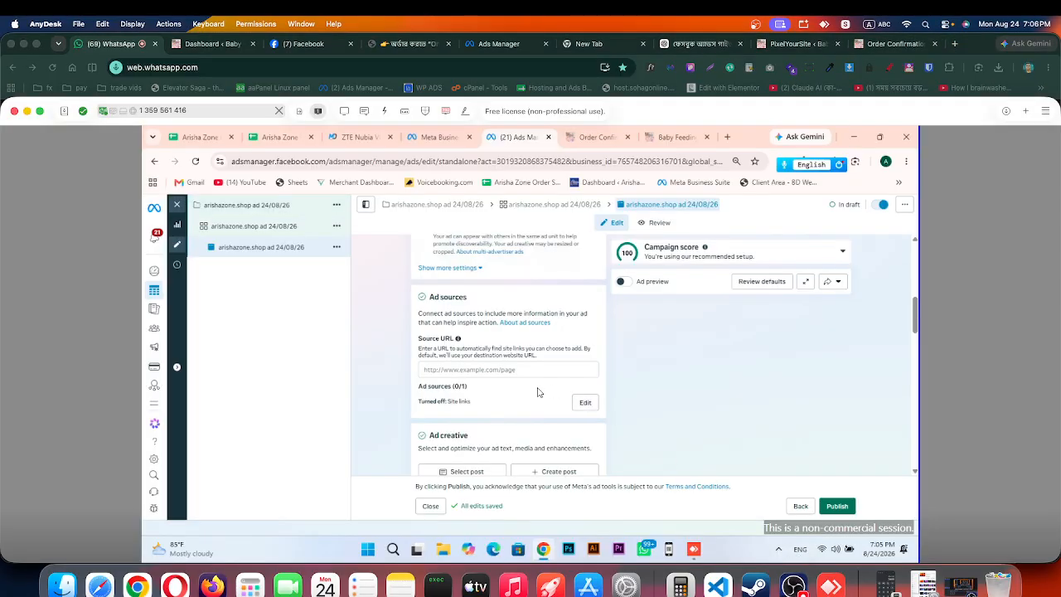
{"action": "scroll", "coordinate": [539, 400], "scroll_direction": "down", "scroll_amount": 1}
{"action": "scroll", "coordinate": [538, 401], "scroll_direction": "down", "scroll_amount": 2}
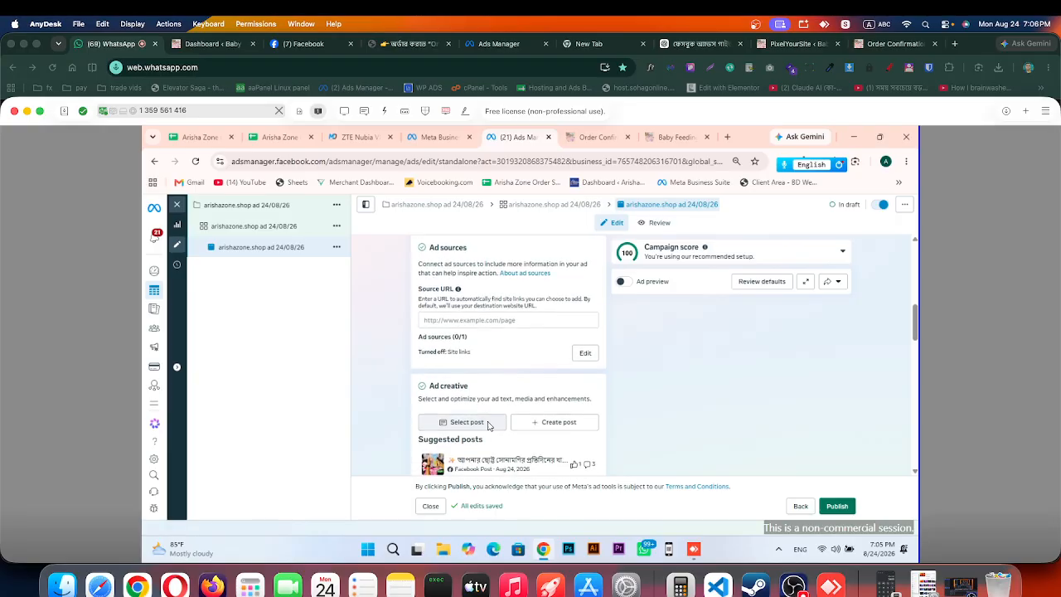
{"action": "scroll", "coordinate": [485, 433], "scroll_direction": "down", "scroll_amount": 1}
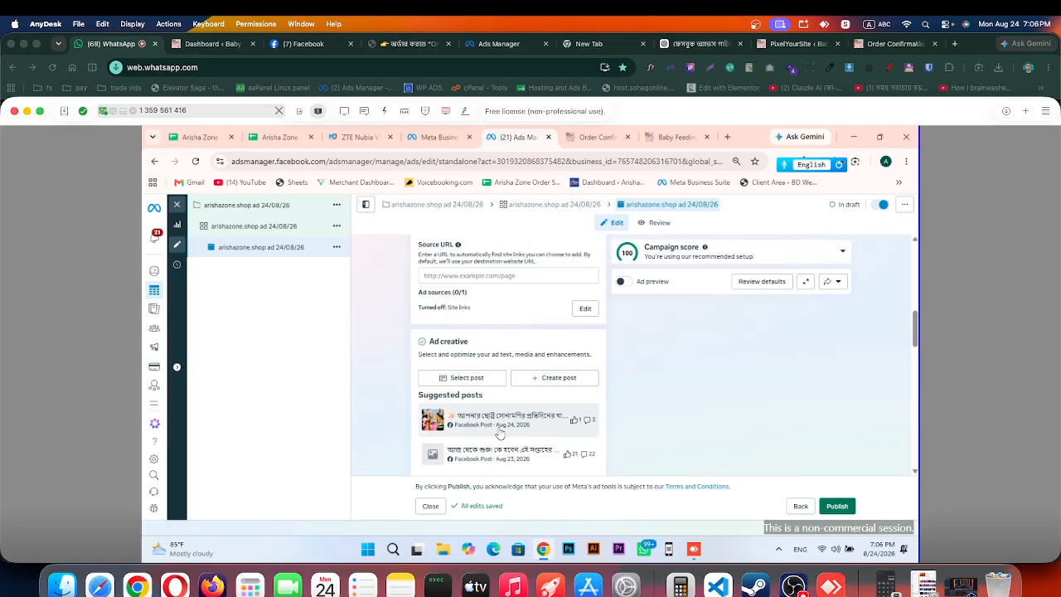
{"action": "left_click", "coordinate": [500, 432]}
{"action": "scroll", "coordinate": [548, 379], "scroll_direction": "down", "scroll_amount": 5}
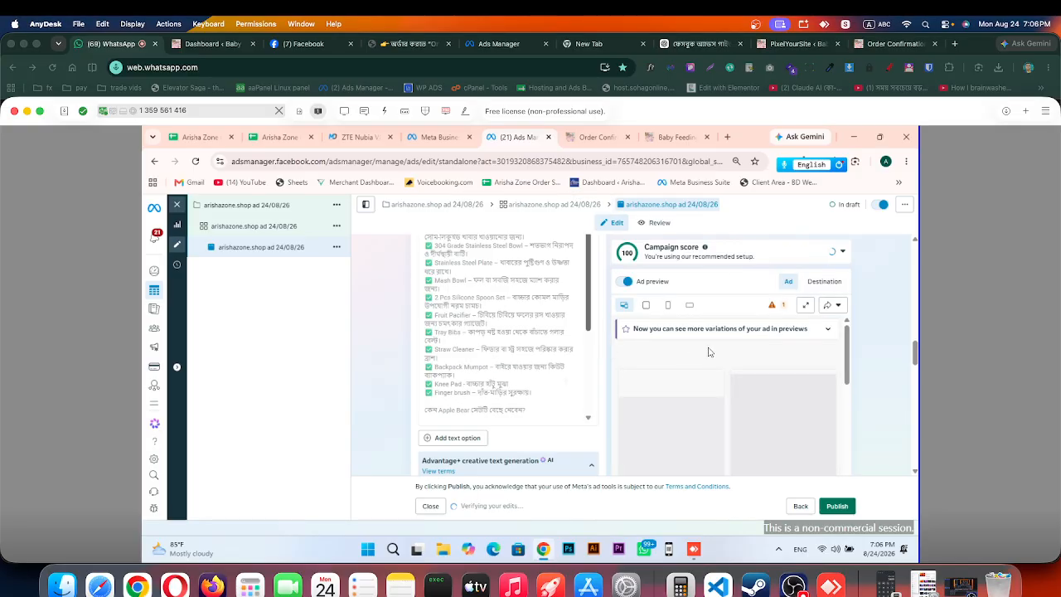
Step: Add a call-to-action button to the selected post and set it to Order now
{"action": "scroll", "coordinate": [719, 348], "scroll_direction": "down", "scroll_amount": 2}
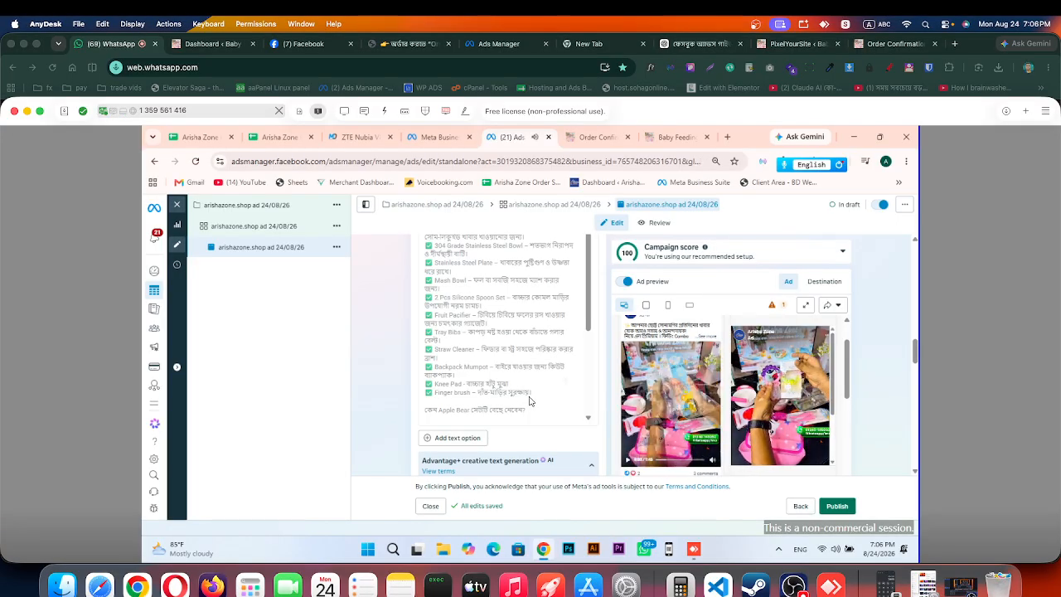
{"action": "scroll", "coordinate": [469, 399], "scroll_direction": "down", "scroll_amount": 2}
{"action": "scroll", "coordinate": [470, 399], "scroll_direction": "down", "scroll_amount": 5}
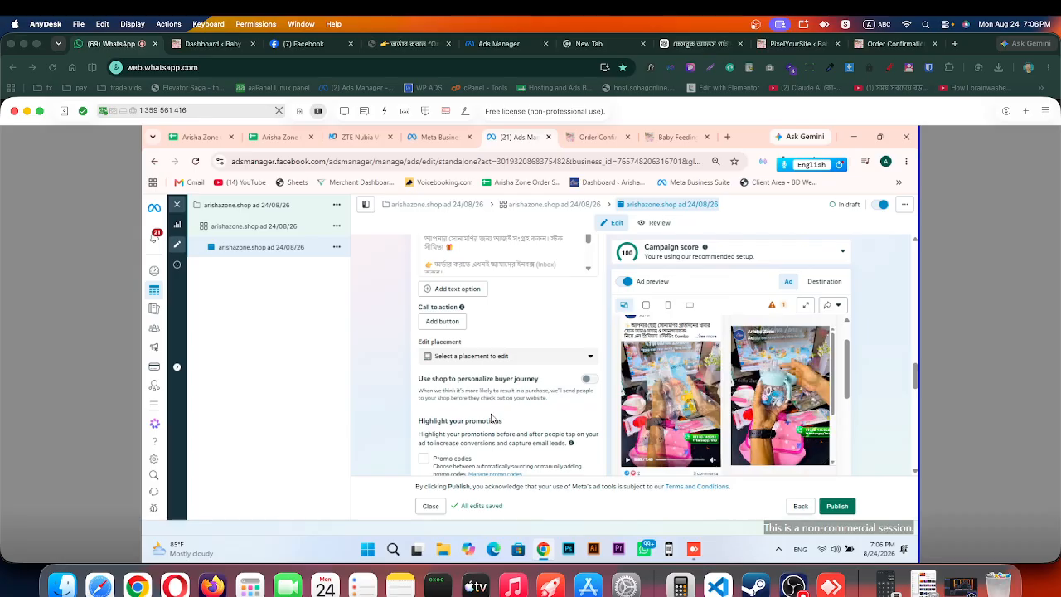
{"action": "scroll", "coordinate": [492, 419], "scroll_direction": "down", "scroll_amount": 1}
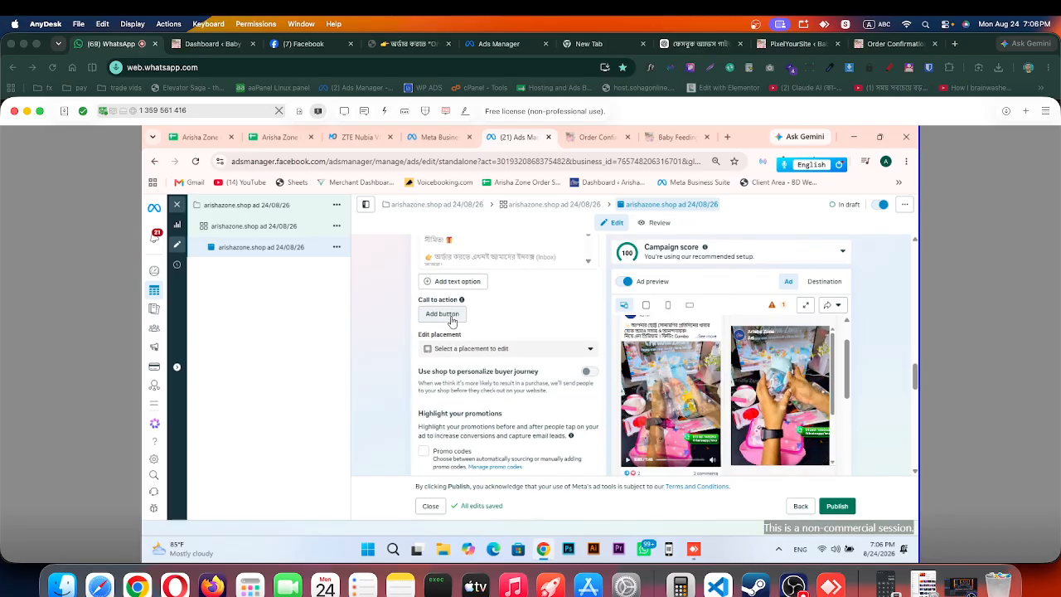
{"action": "left_click", "coordinate": [454, 327]}
{"action": "left_click", "coordinate": [439, 322]}
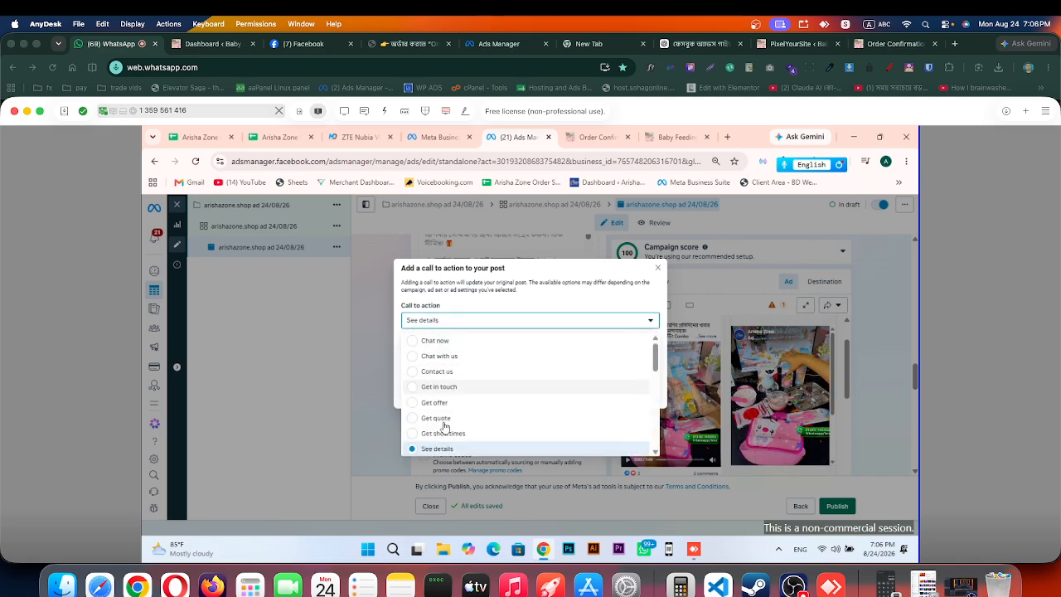
{"action": "scroll", "coordinate": [447, 412], "scroll_direction": "down", "scroll_amount": 1}
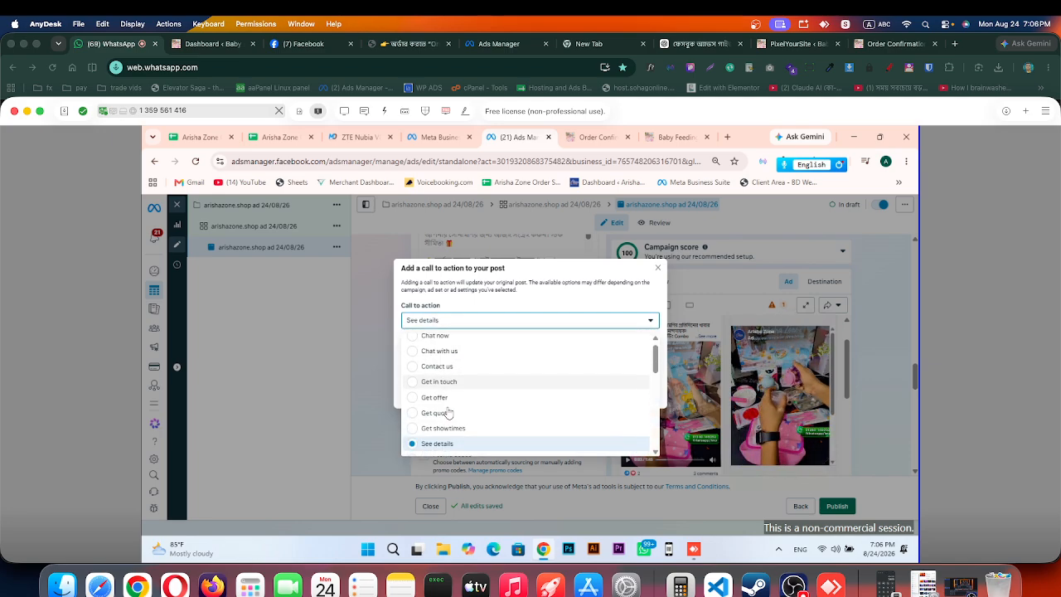
{"action": "scroll", "coordinate": [447, 413], "scroll_direction": "down", "scroll_amount": 2}
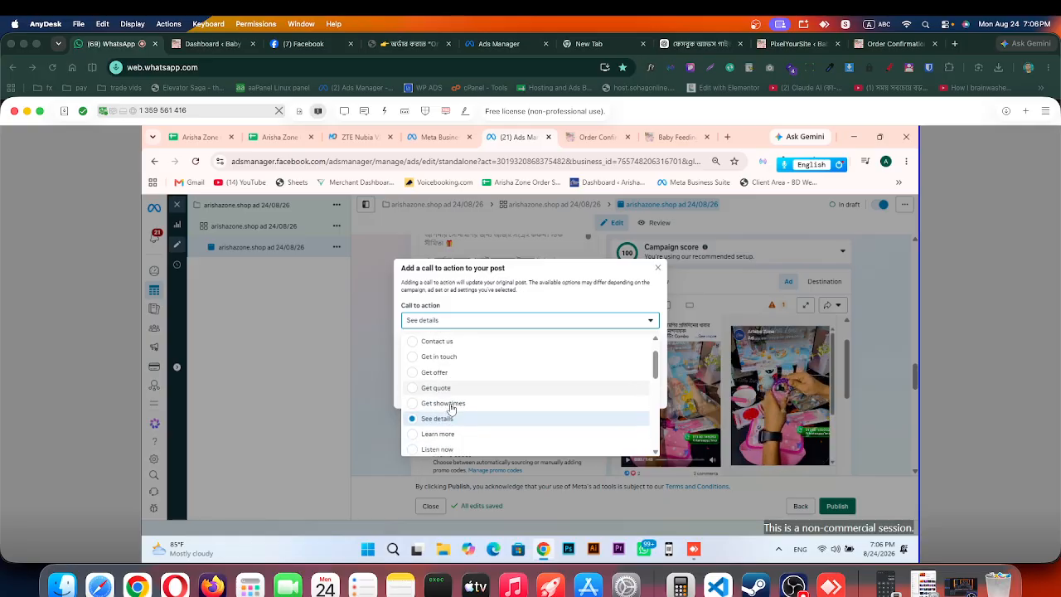
{"action": "scroll", "coordinate": [451, 410], "scroll_direction": "down", "scroll_amount": 3}
{"action": "left_click", "coordinate": [479, 423]}
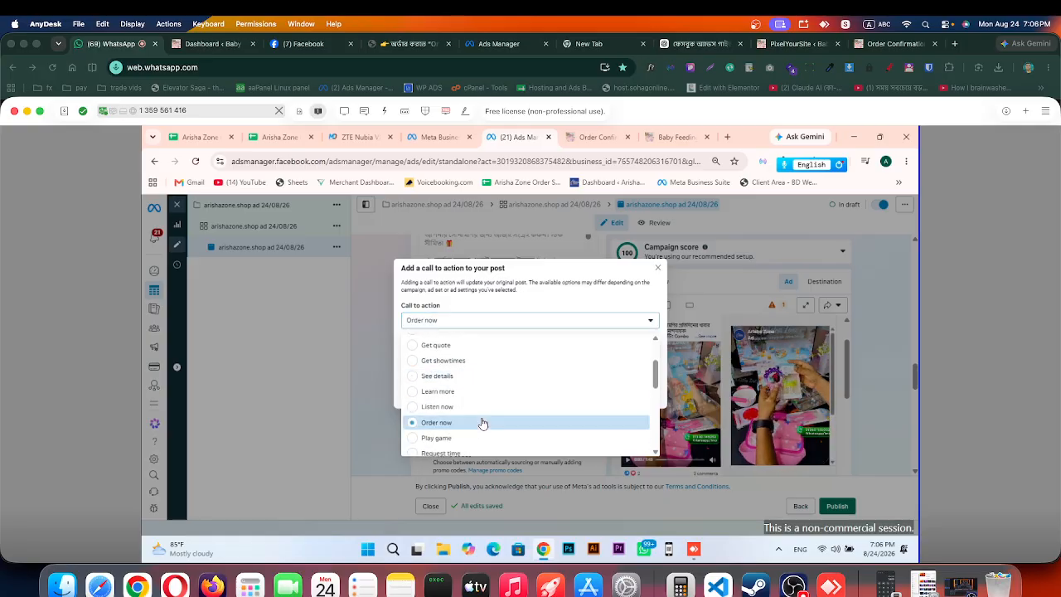
{"action": "left_click", "coordinate": [455, 365]}
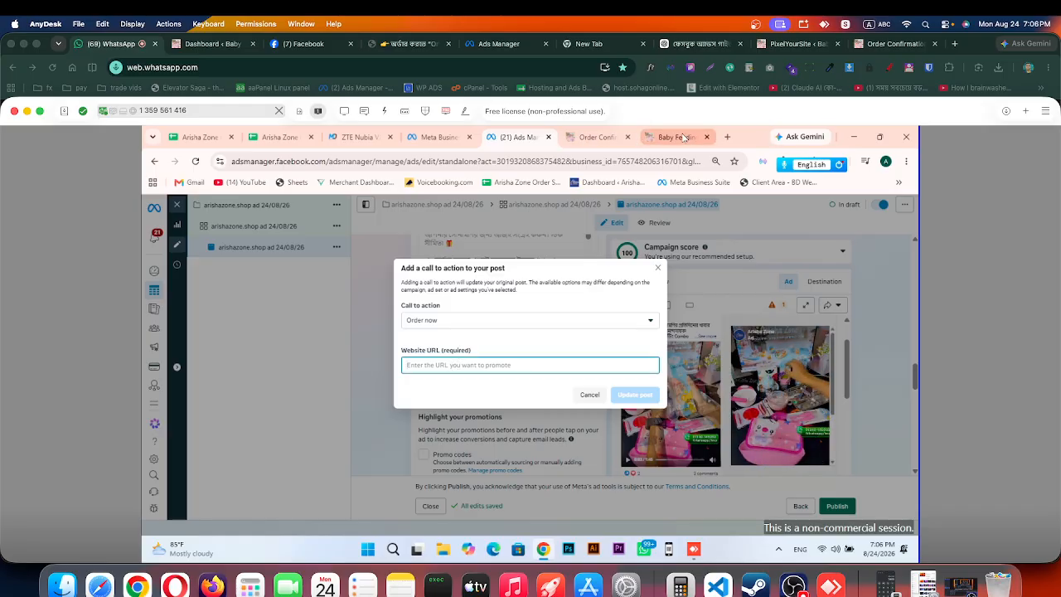
{"action": "left_click", "coordinate": [684, 138]}
{"action": "left_click", "coordinate": [241, 161]}
{"action": "key", "text": "ctrl+c"}
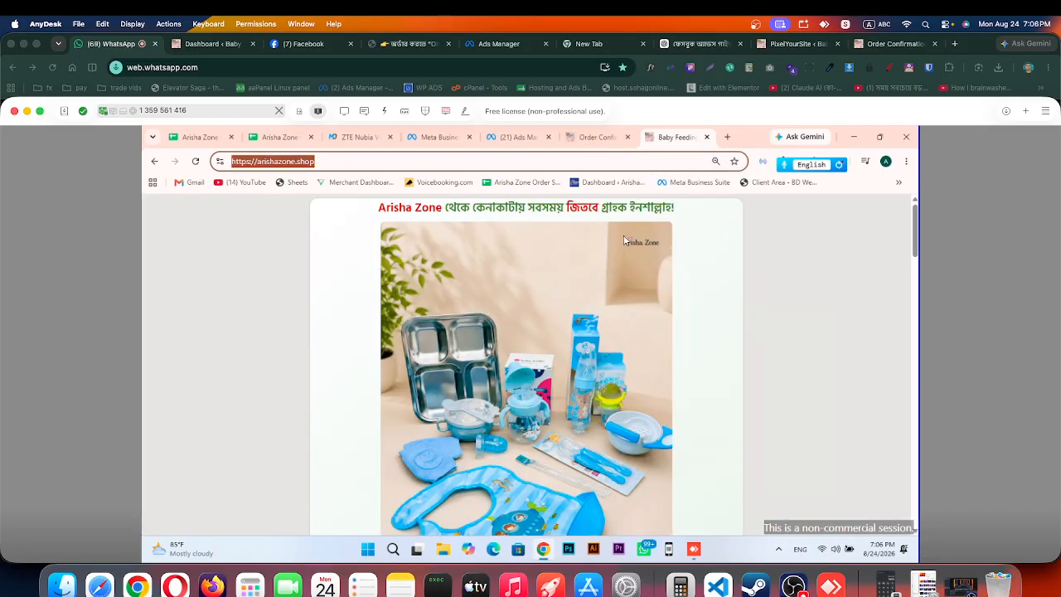
{"action": "left_click", "coordinate": [518, 138]}
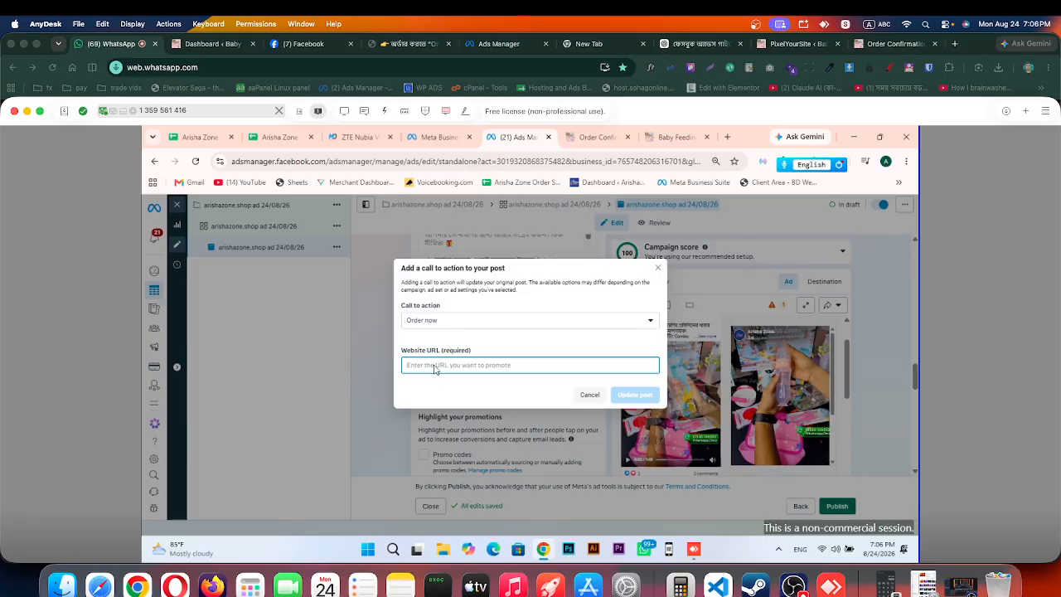
{"action": "key", "text": "ctrl+v"}
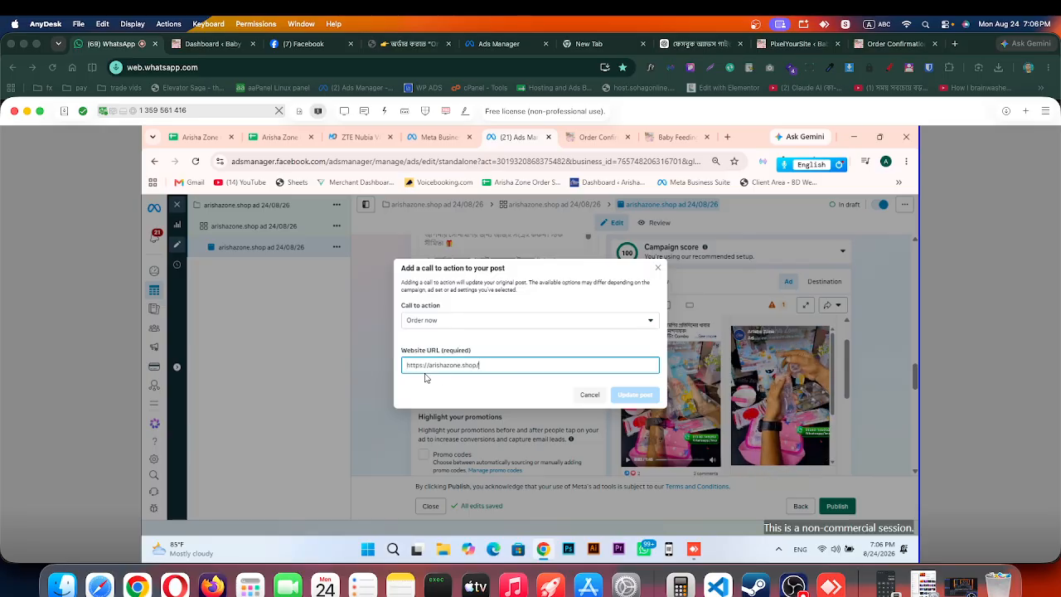
{"action": "key", "text": "BackSpace"}
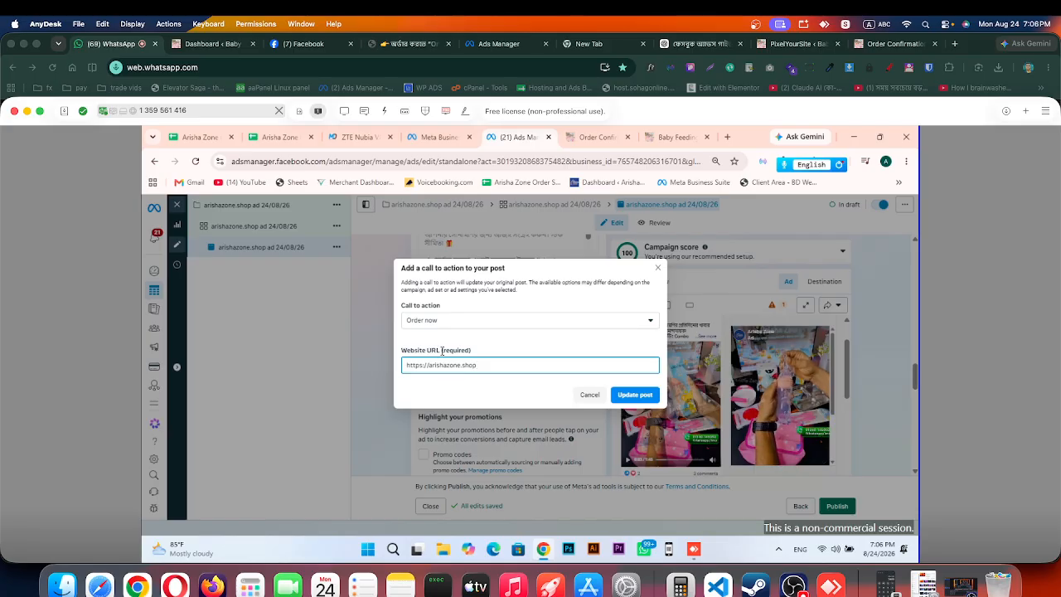
{"action": "left_click", "coordinate": [636, 397]}
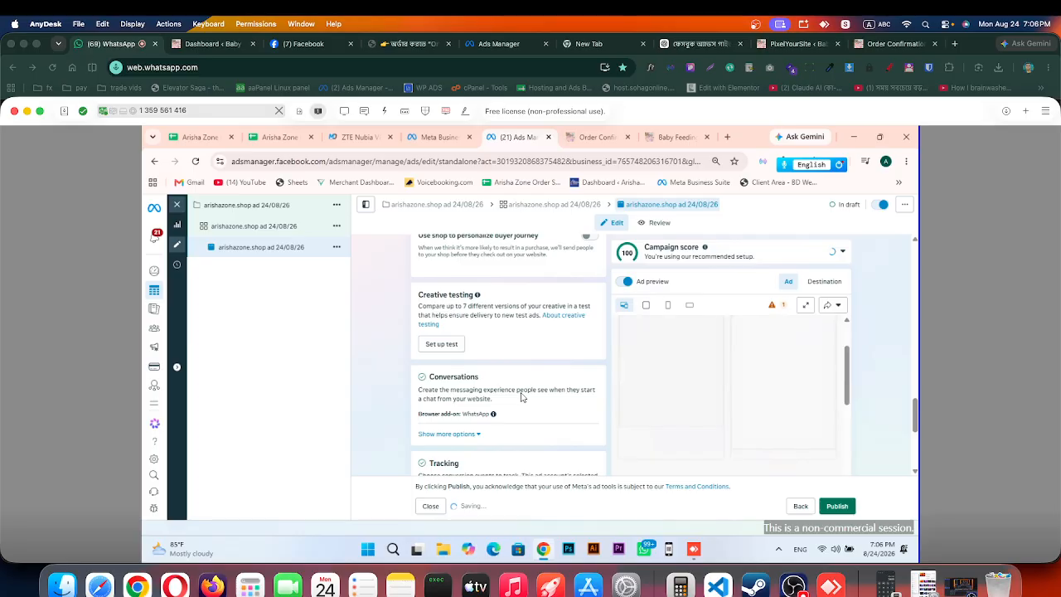
{"action": "scroll", "coordinate": [489, 383], "scroll_direction": "down", "scroll_amount": 1}
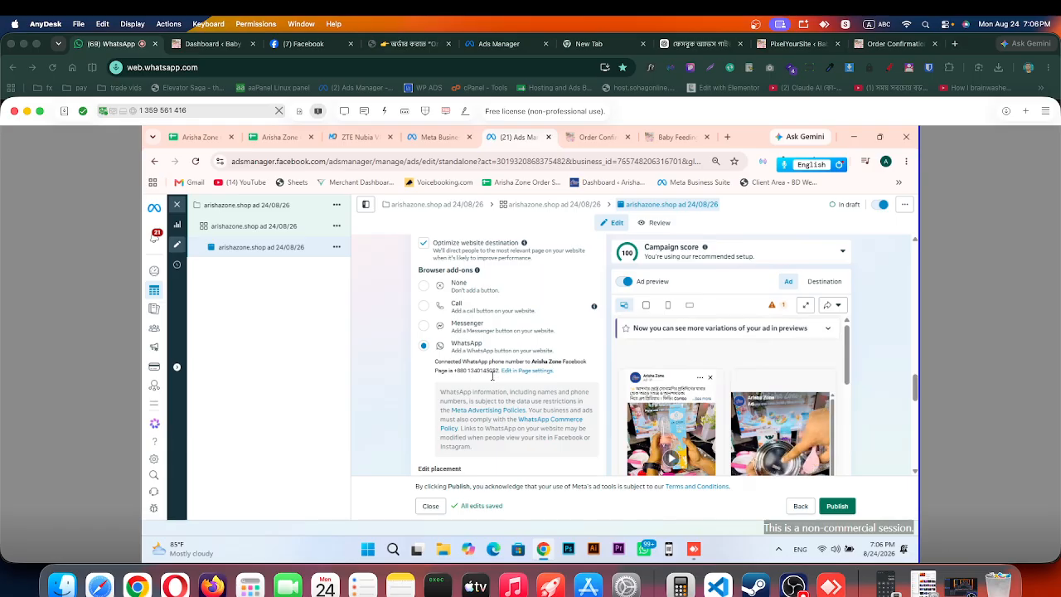
{"action": "scroll", "coordinate": [495, 382], "scroll_direction": "down", "scroll_amount": 3}
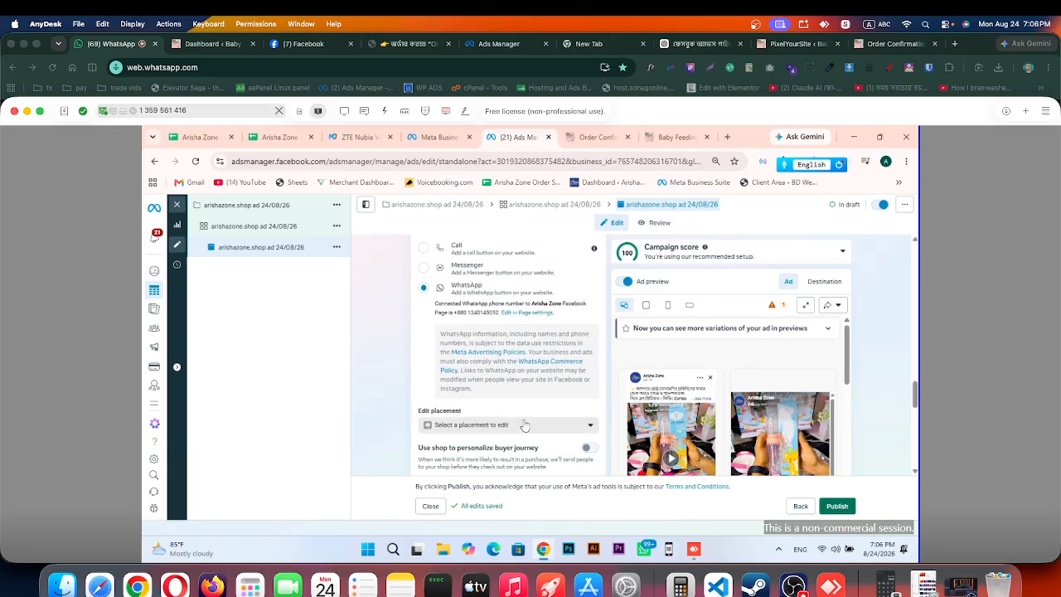
{"action": "scroll", "coordinate": [684, 431], "scroll_direction": "down", "scroll_amount": 2}
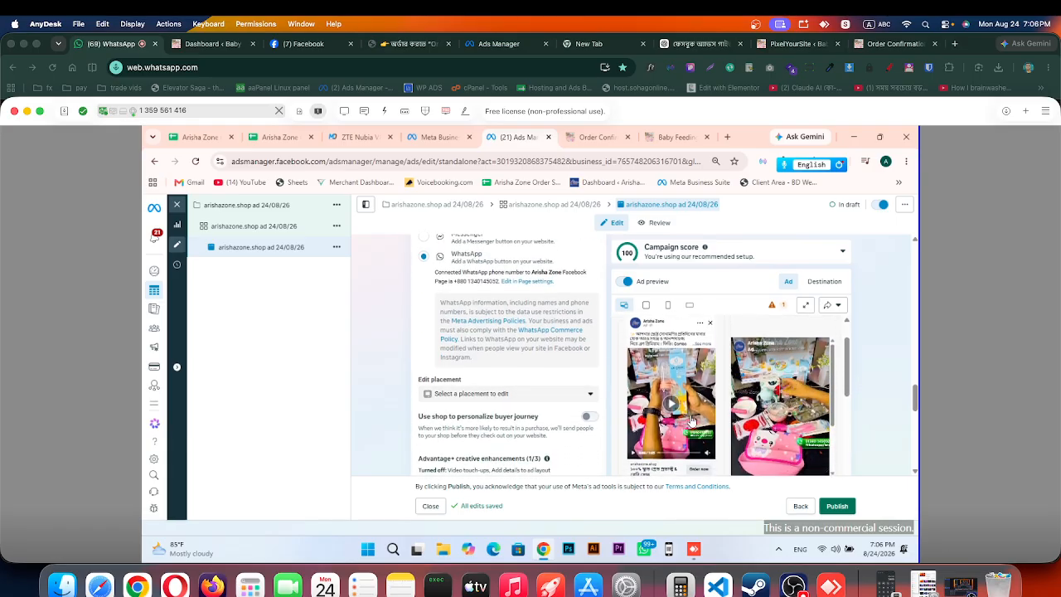
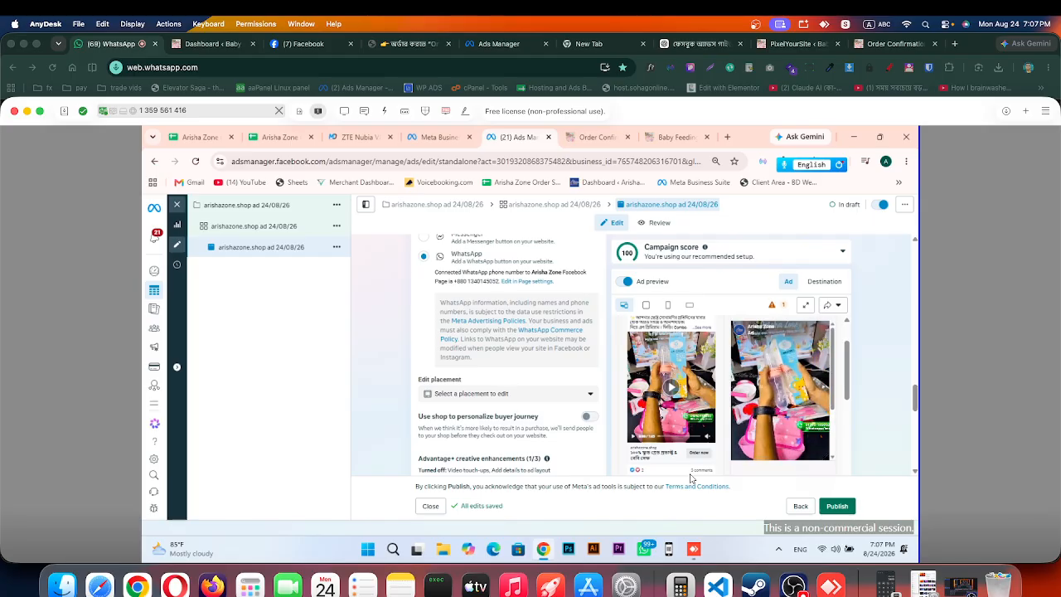
{"action": "scroll", "coordinate": [688, 423], "scroll_direction": "down", "scroll_amount": 1}
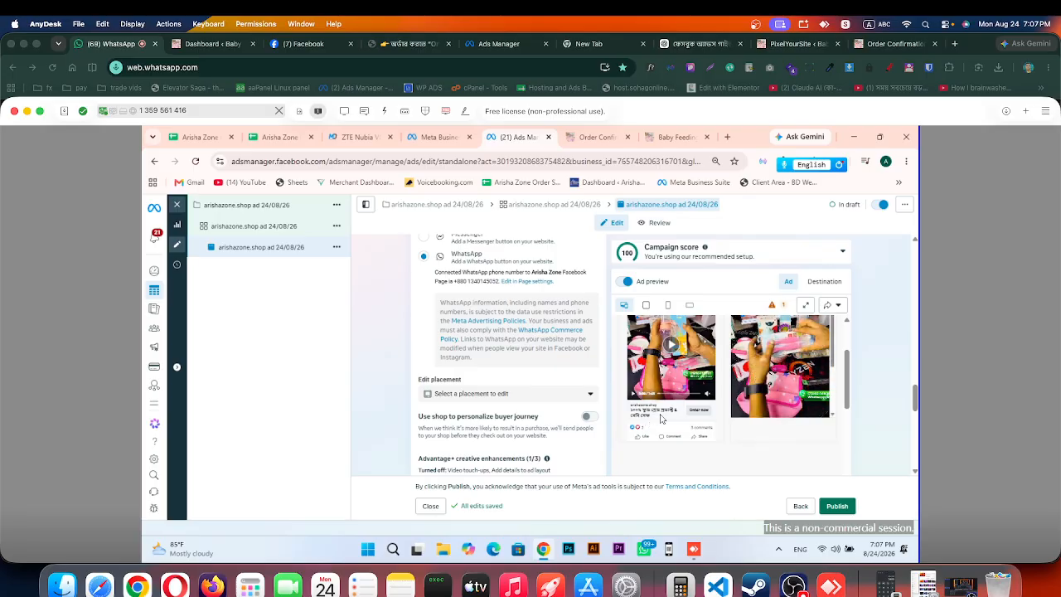
{"action": "scroll", "coordinate": [705, 335], "scroll_direction": "up", "scroll_amount": 3}
{"action": "left_click", "coordinate": [714, 328]}
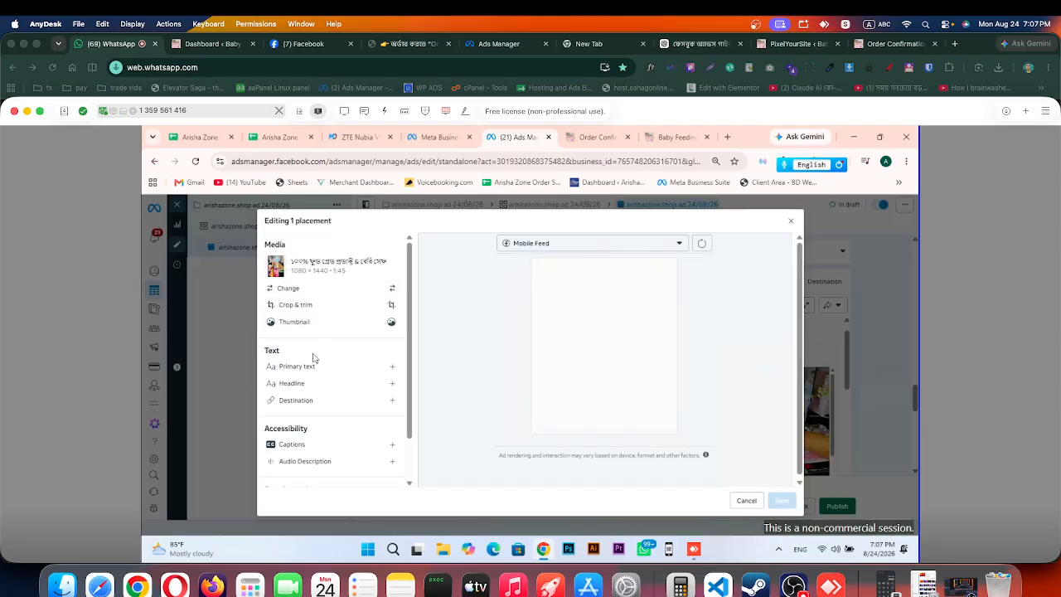
{"action": "left_click", "coordinate": [336, 384]}
{"action": "left_click", "coordinate": [479, 268]}
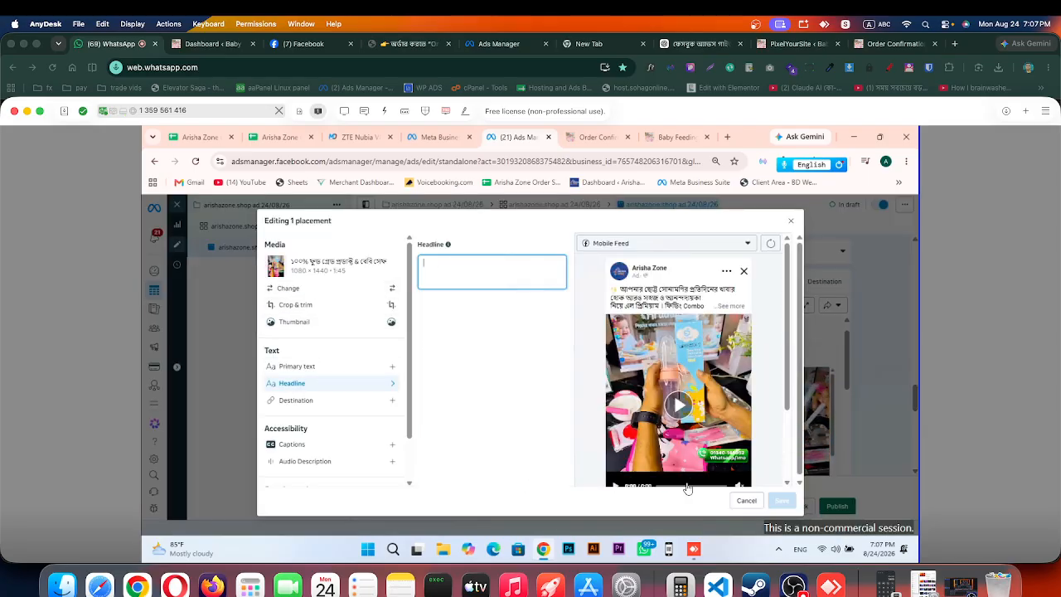
{"action": "left_click", "coordinate": [745, 501]}
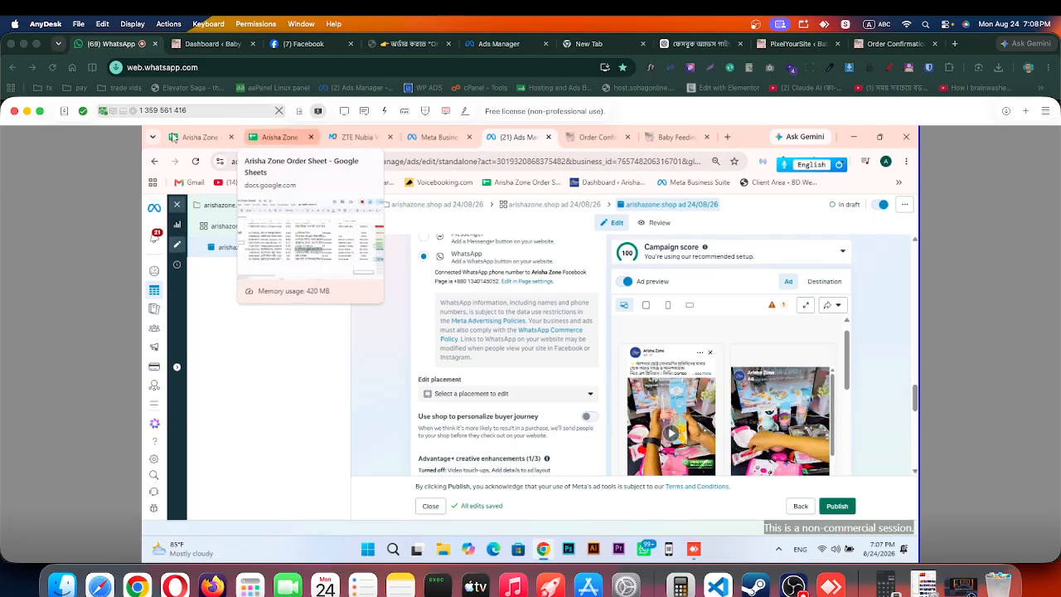
Step: Switch to the WhatsApp chat, close the targeting screenshot, and copy the message "১০০% ফুড গ্রেট প্রোডাক্ট এন্ড বেবি সেফ" into a new message draft
{"action": "left_click", "coordinate": [120, 47]}
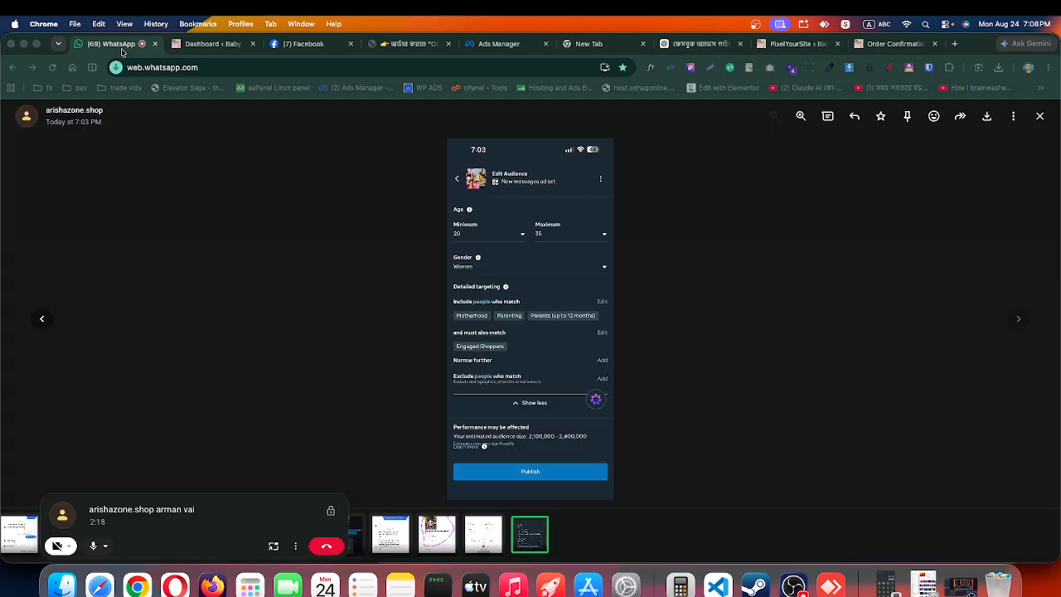
{"action": "left_click", "coordinate": [1040, 116]}
{"action": "scroll", "coordinate": [221, 396], "scroll_direction": "up", "scroll_amount": 5}
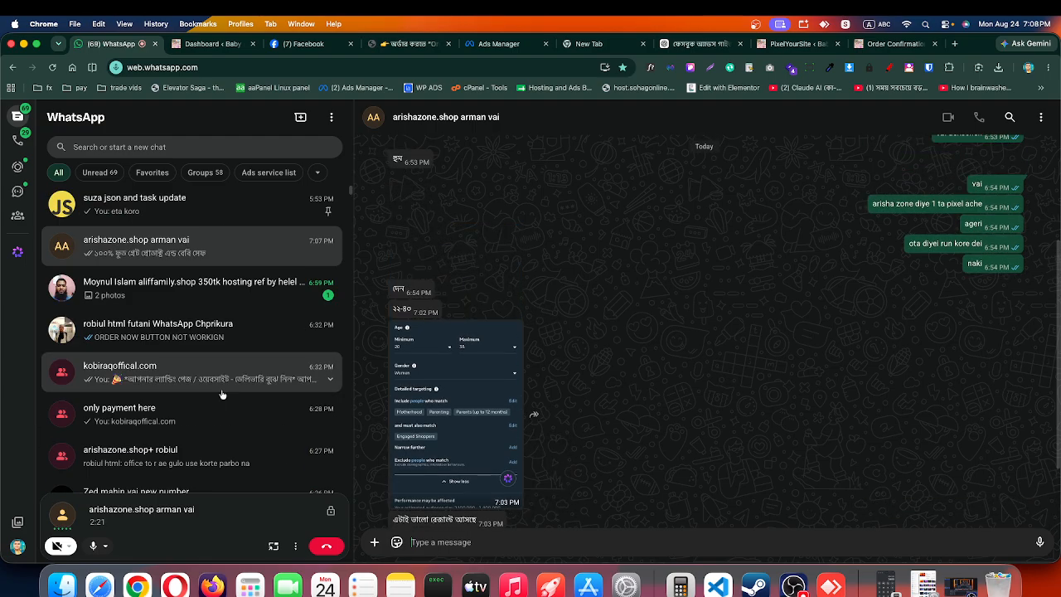
{"action": "left_click", "coordinate": [182, 408]}
{"action": "left_click", "coordinate": [158, 369]}
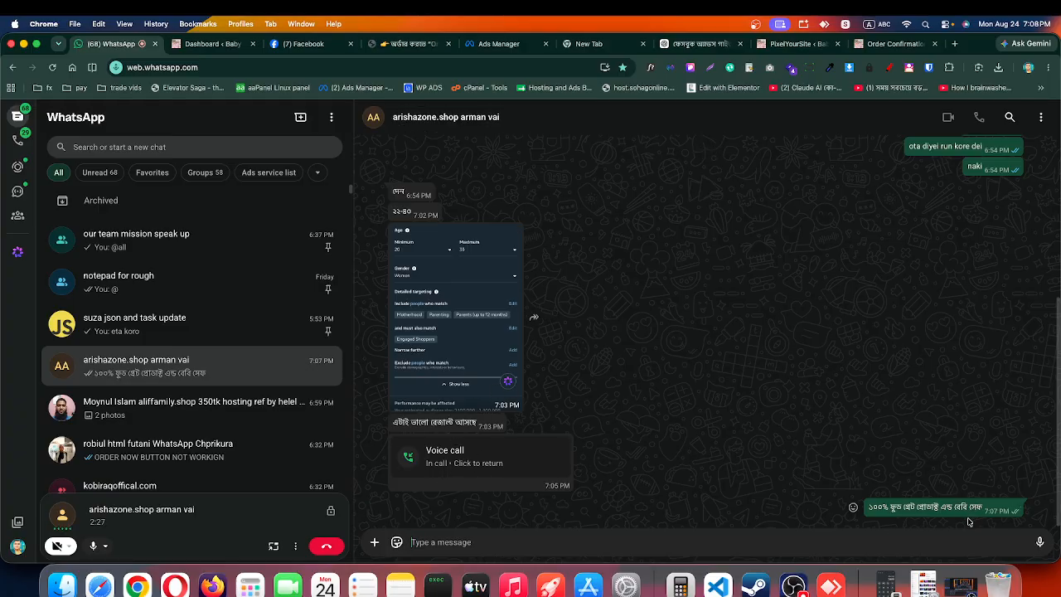
{"action": "left_click_drag", "start_coordinate": [983, 509], "coordinate": [859, 505]}
{"action": "key", "text": "super+c"}
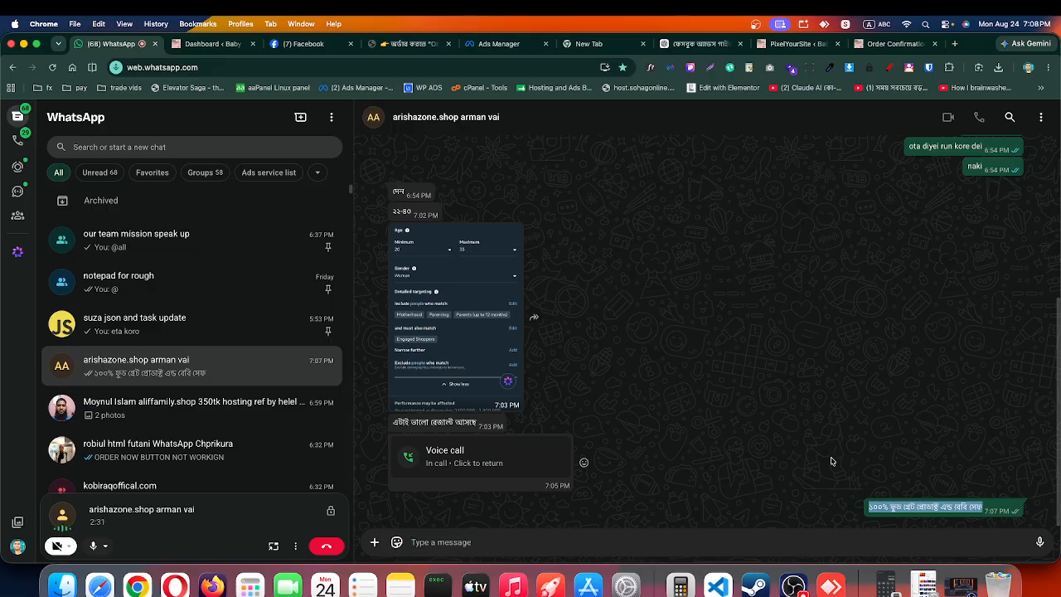
{"action": "left_click", "coordinate": [479, 537]}
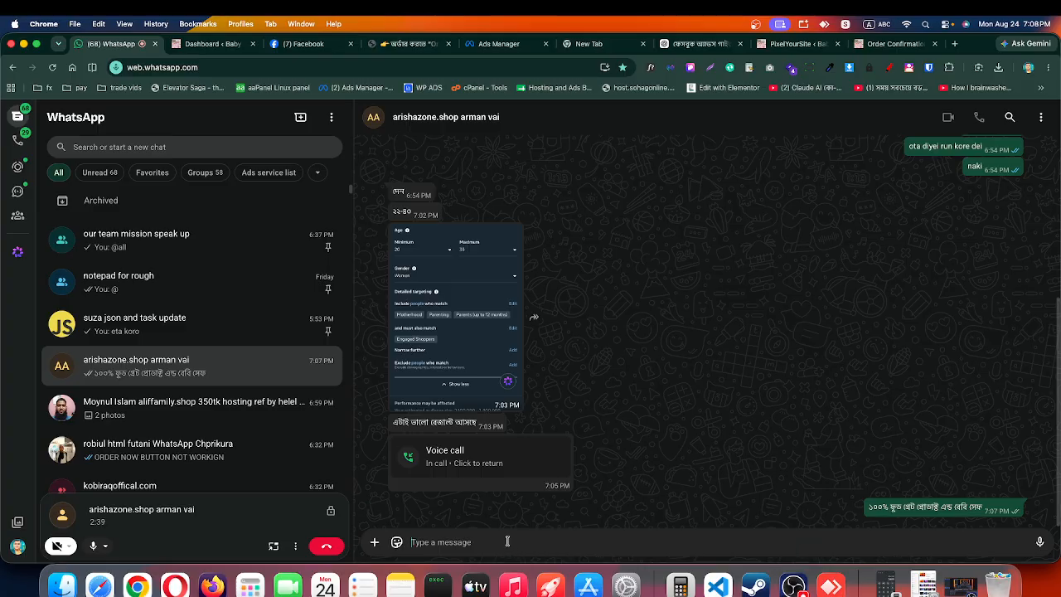
{"action": "key", "text": "super+v"}
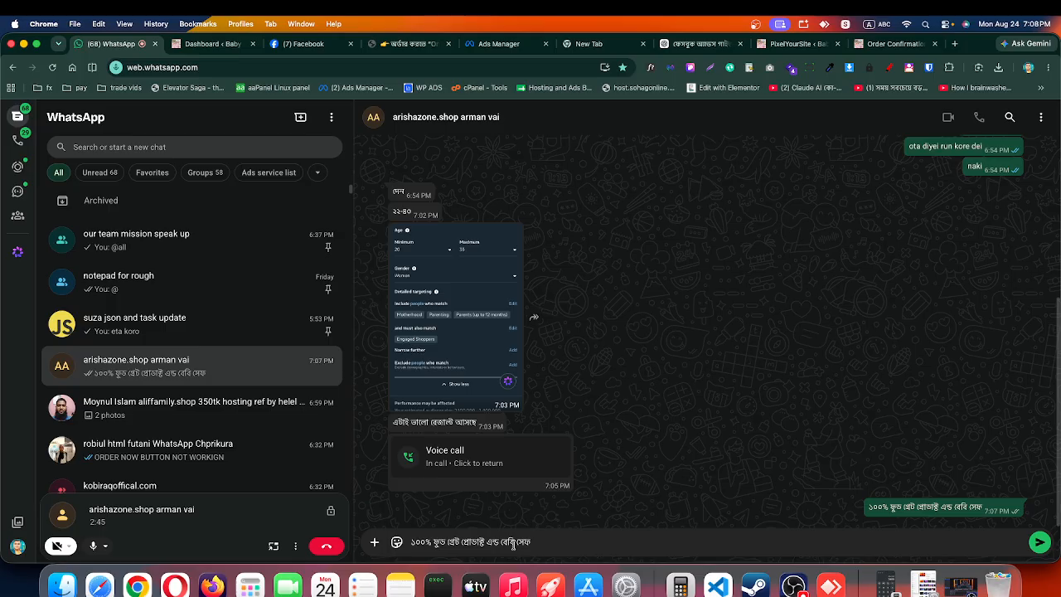
Step: Replace "বেবি সেফ" in the draft with "ফ্রি হোম ডেলিভারি" from the latest chat message and take the full text for reuse
{"action": "left_click_drag", "start_coordinate": [503, 541], "coordinate": [580, 540]}
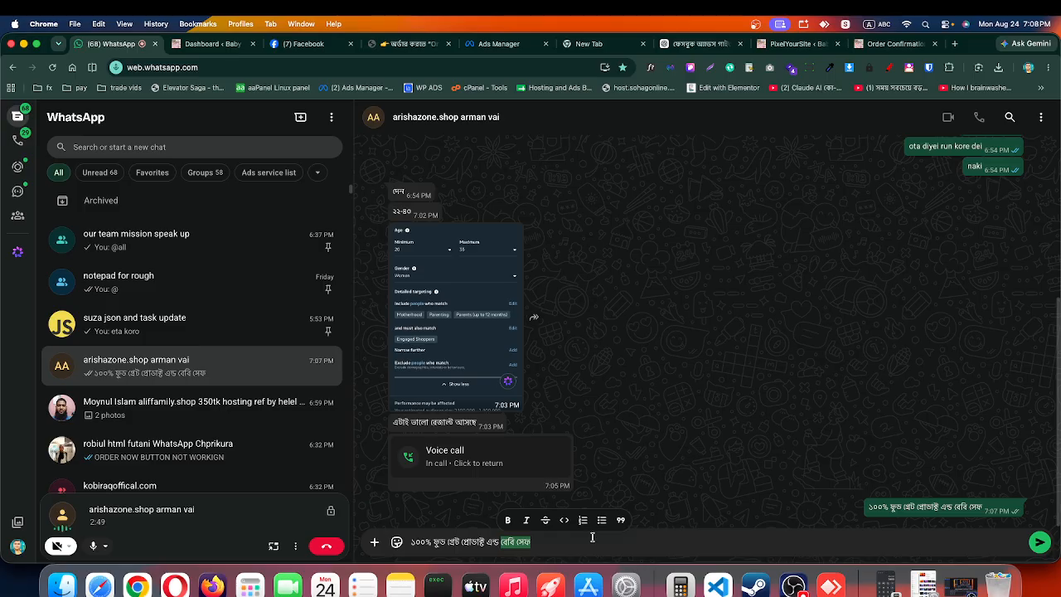
{"action": "type", "text": "fre"}
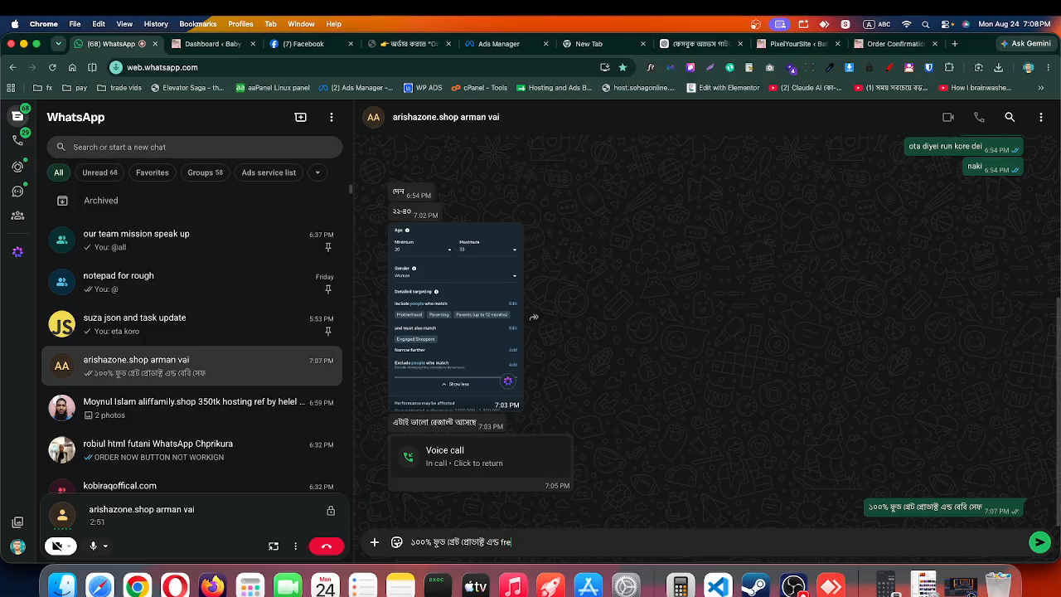
{"action": "key", "text": "ctrl+space"}
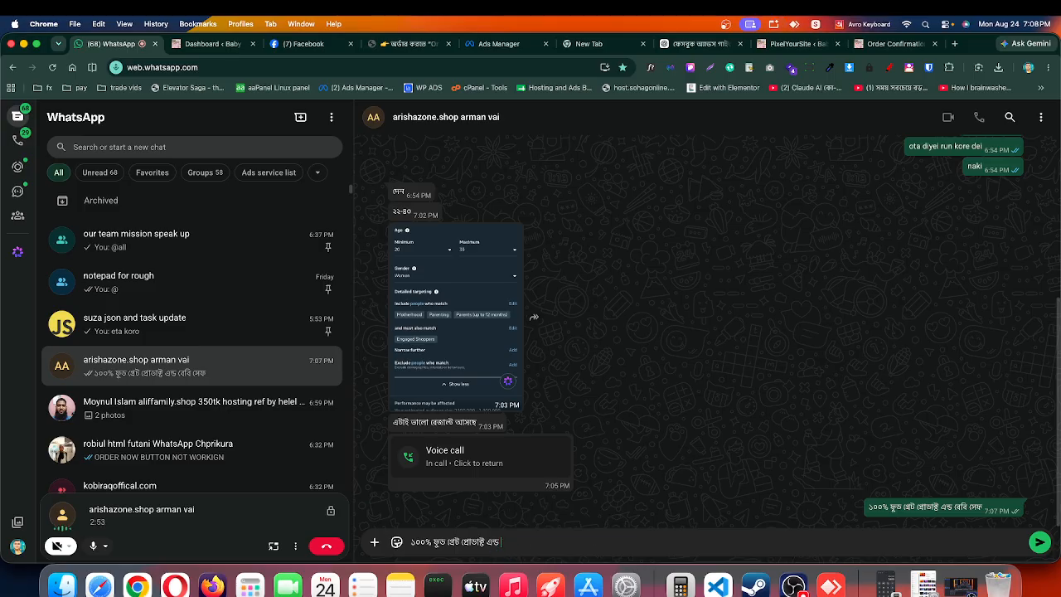
{"action": "type", "text": "ফর"}
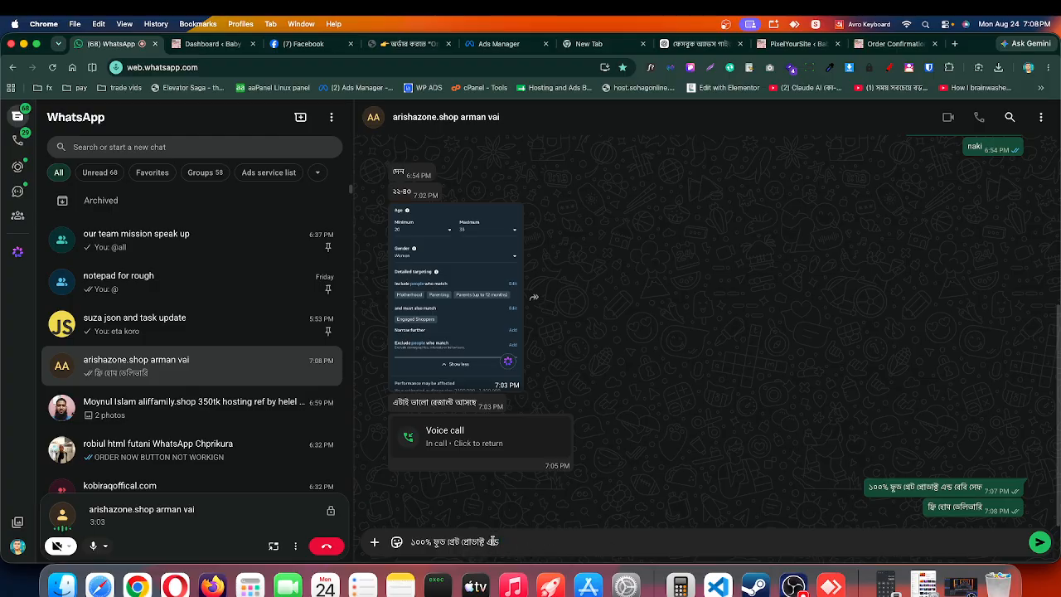
{"action": "left_click_drag", "start_coordinate": [928, 507], "coordinate": [985, 508]}
{"action": "key", "text": "super+c"}
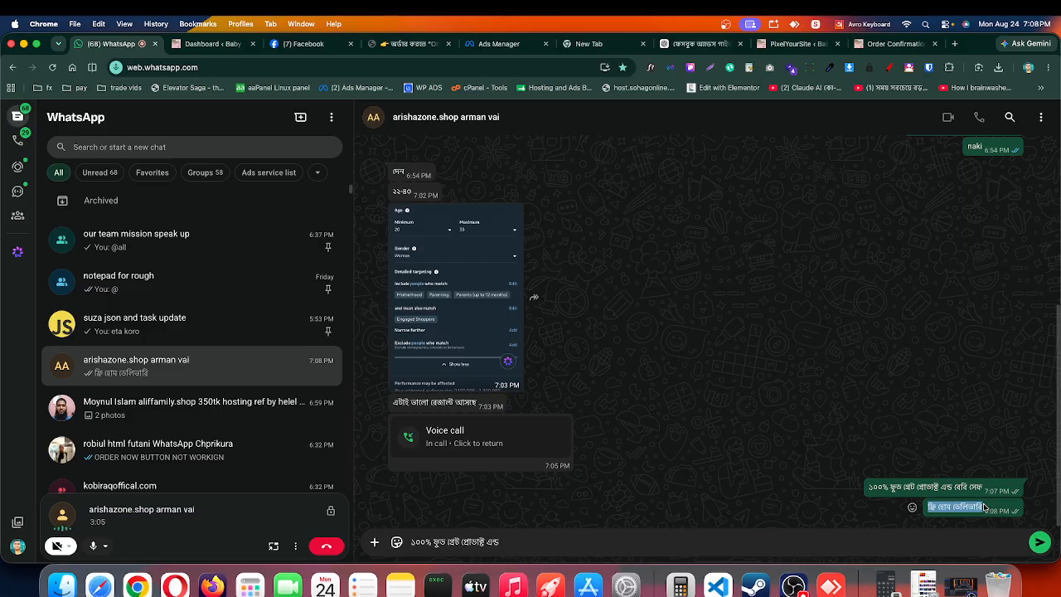
{"action": "left_click", "coordinate": [510, 541]}
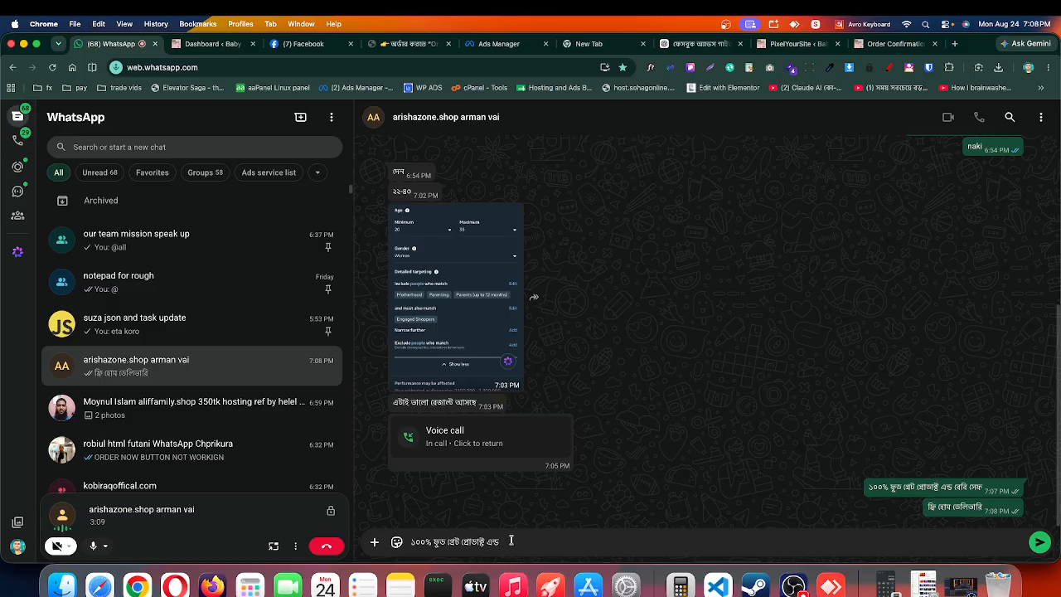
{"action": "key", "text": "super+v"}
{"action": "key", "text": "super+a"}
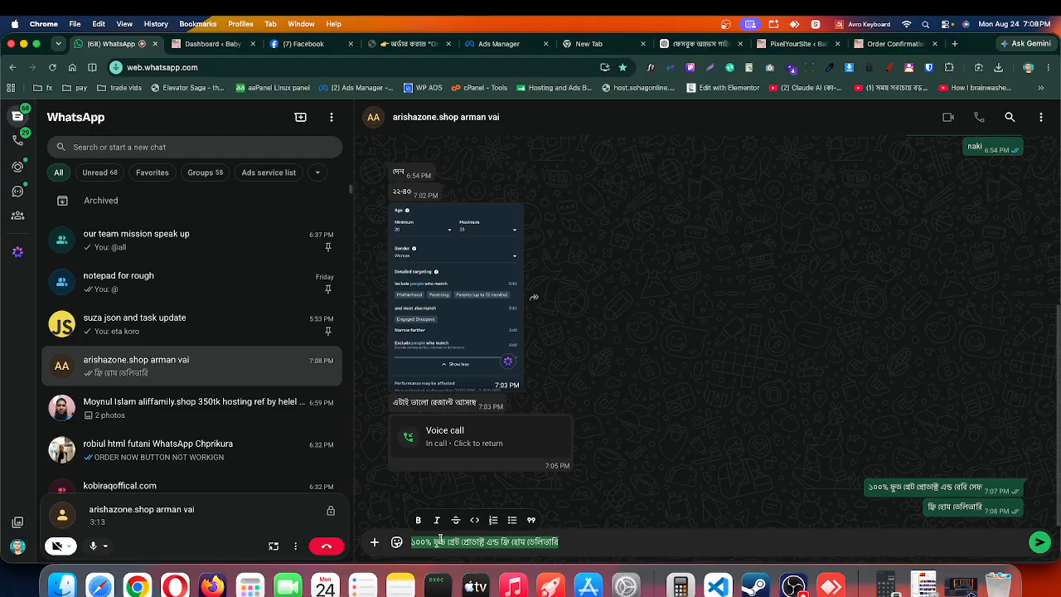
{"action": "key", "text": "Return"}
Step: Switch back to AnyDesk and save "১০০% ফুড গ্রেট প্রোডাক্ট এন্ড ফ্রি হোম ডেলিভারি" as the ad's Facebook Feed placement headline
{"action": "left_click", "coordinate": [832, 586]}
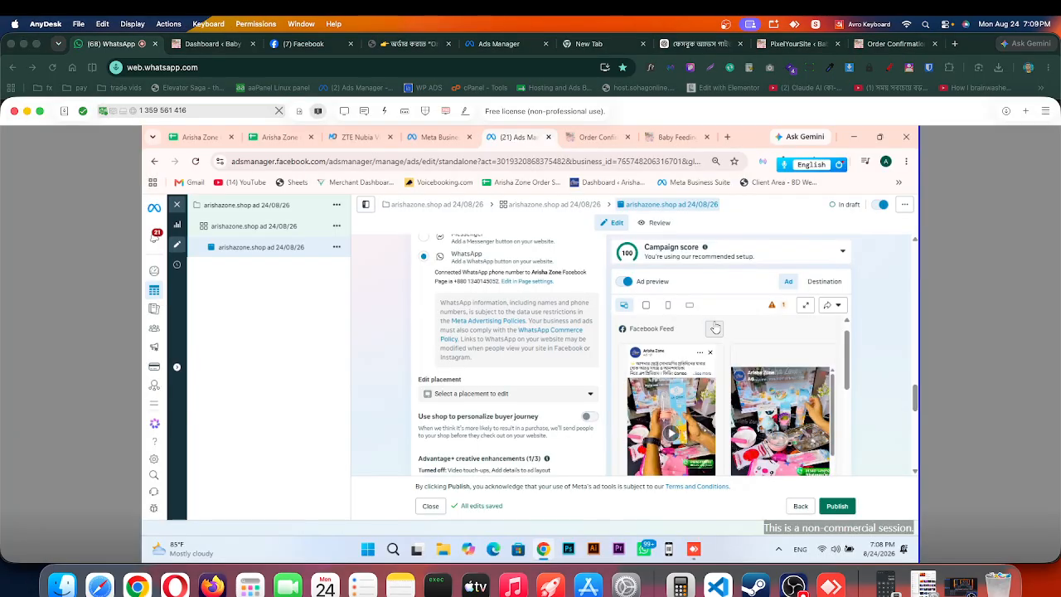
{"action": "left_click", "coordinate": [715, 330]}
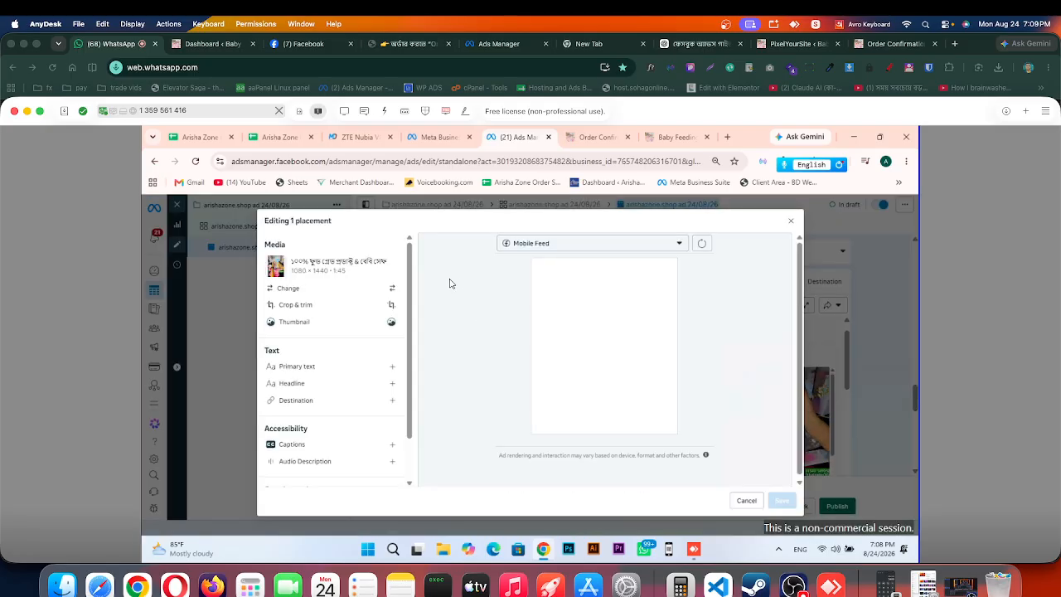
{"action": "left_click", "coordinate": [334, 384]}
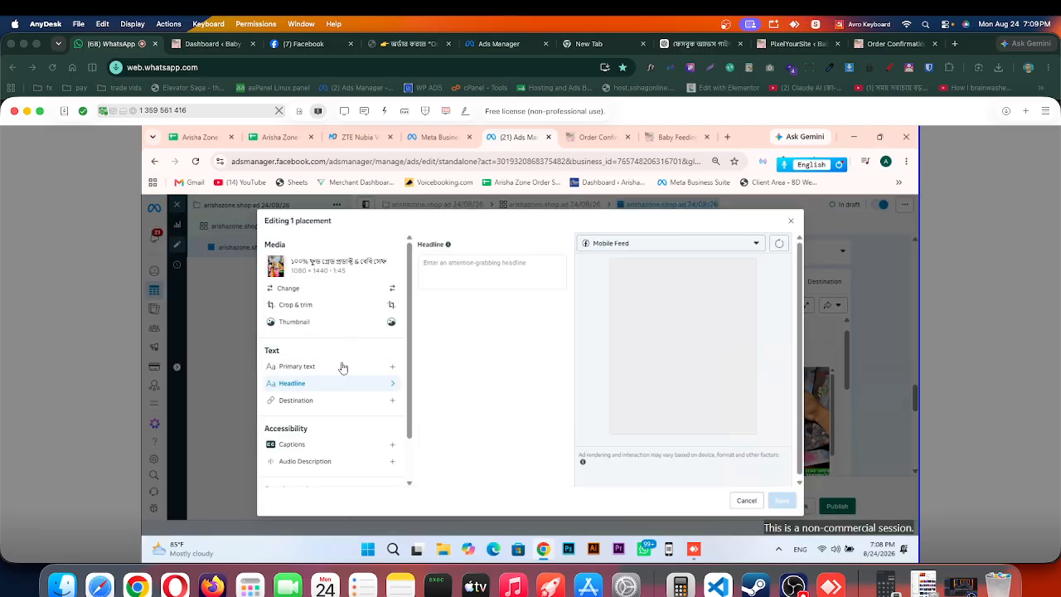
{"action": "left_click", "coordinate": [471, 263]}
{"action": "type", "text": "১০০% ফুড গ্রেড প্রোডাক্ট এবং ফ্রি হোম ডেলিভারি"}
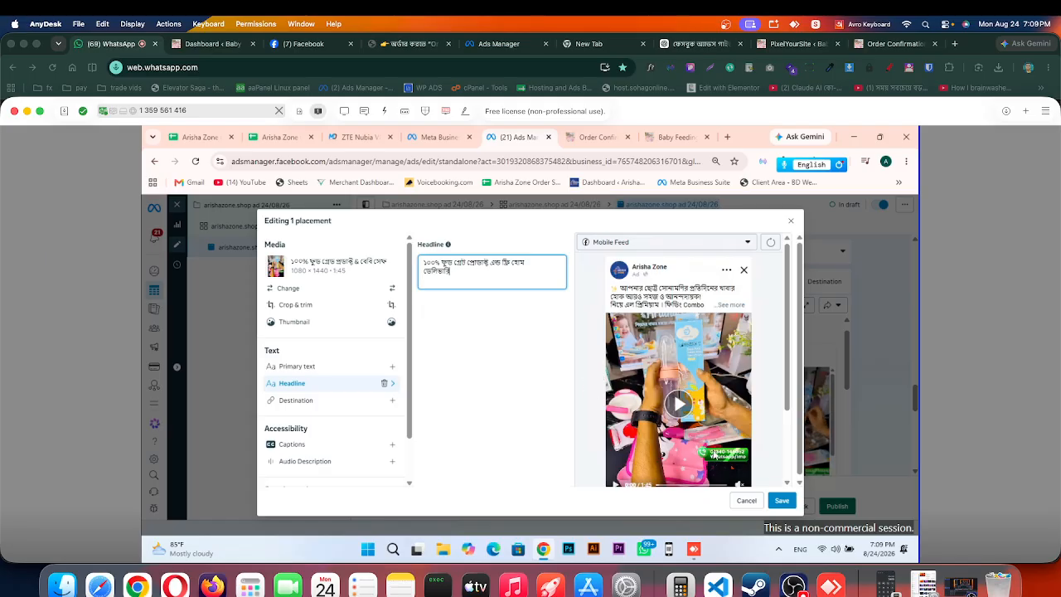
{"action": "left_click", "coordinate": [782, 503]}
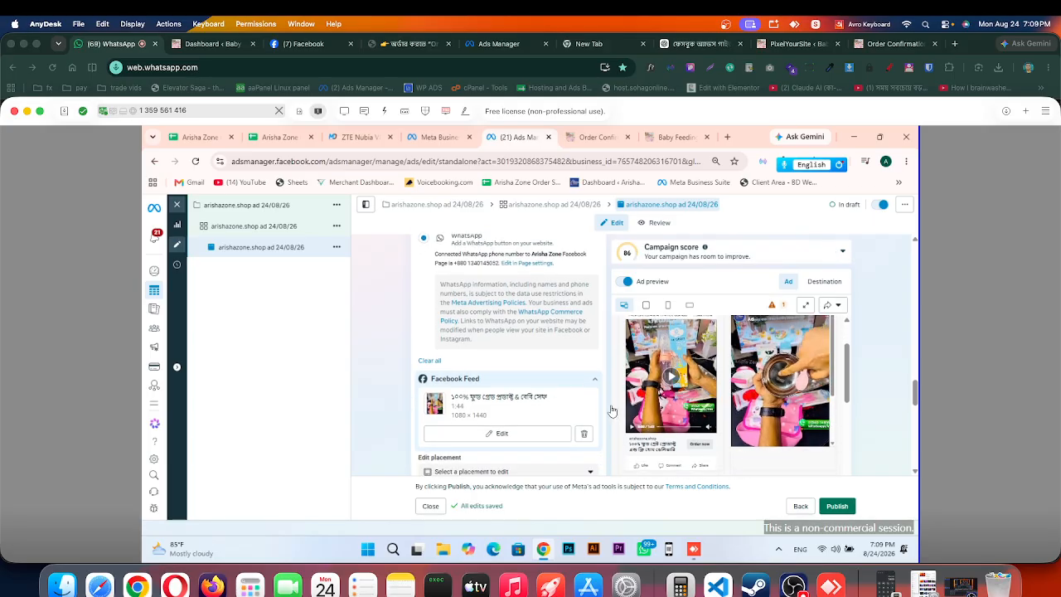
Step: Review the ad's enhancements and tracking settings, plus the campaign's objective, budget, A/B test and special ad categories
{"action": "scroll", "coordinate": [495, 430], "scroll_direction": "down", "scroll_amount": 2}
{"action": "scroll", "coordinate": [496, 430], "scroll_direction": "down", "scroll_amount": 5}
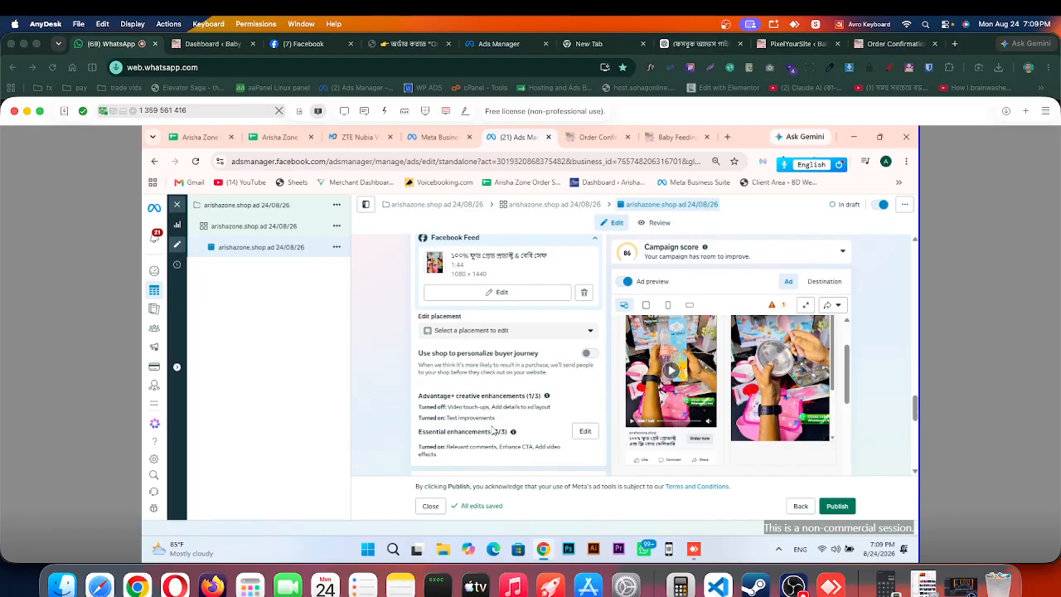
{"action": "scroll", "coordinate": [495, 418], "scroll_direction": "down", "scroll_amount": 8}
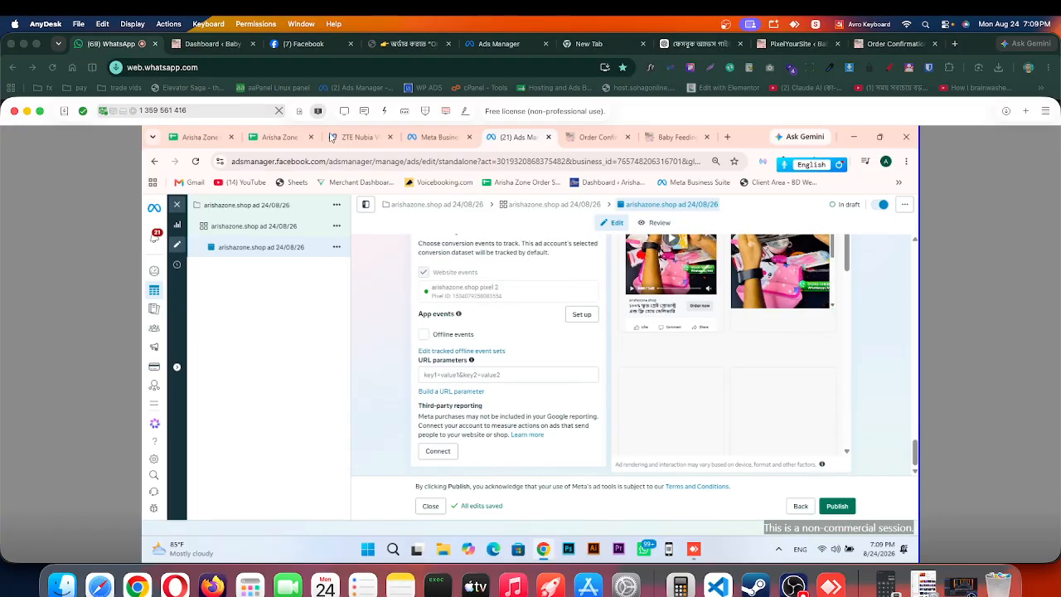
{"action": "left_click", "coordinate": [247, 206]}
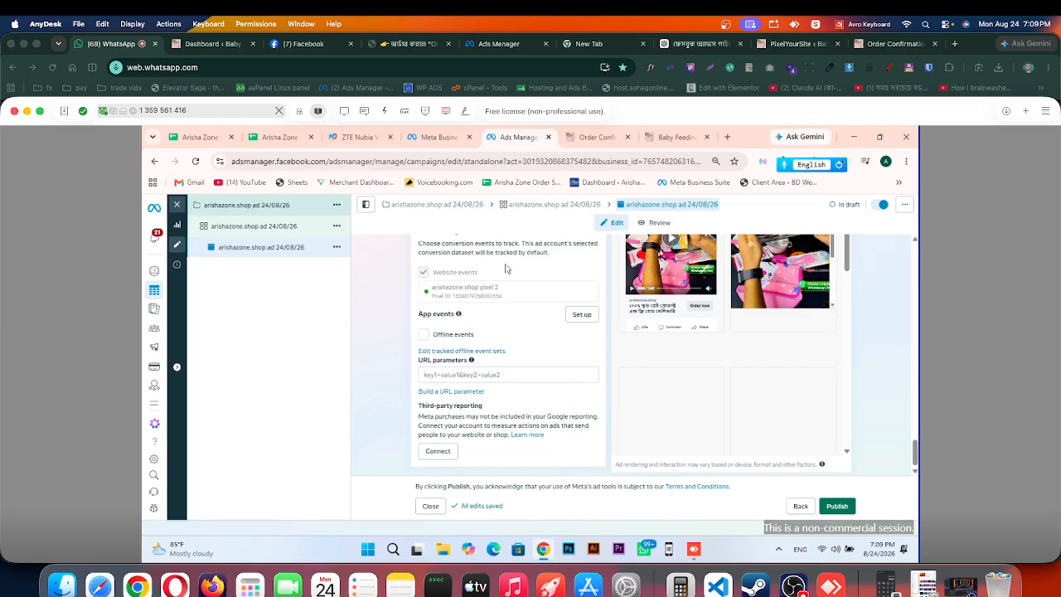
{"action": "scroll", "coordinate": [507, 364], "scroll_direction": "down", "scroll_amount": 3}
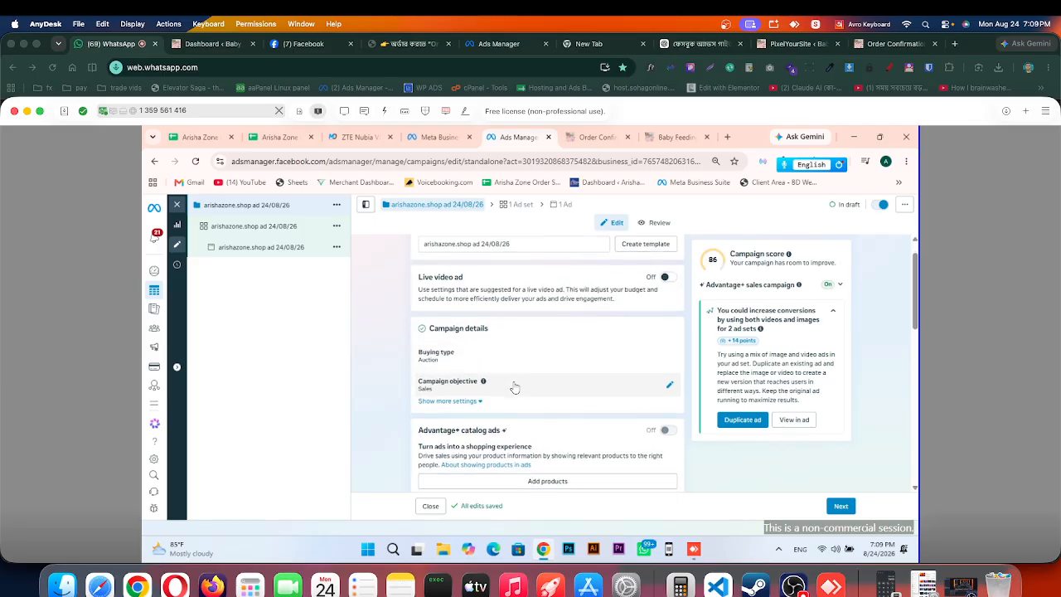
{"action": "scroll", "coordinate": [517, 380], "scroll_direction": "down", "scroll_amount": 5}
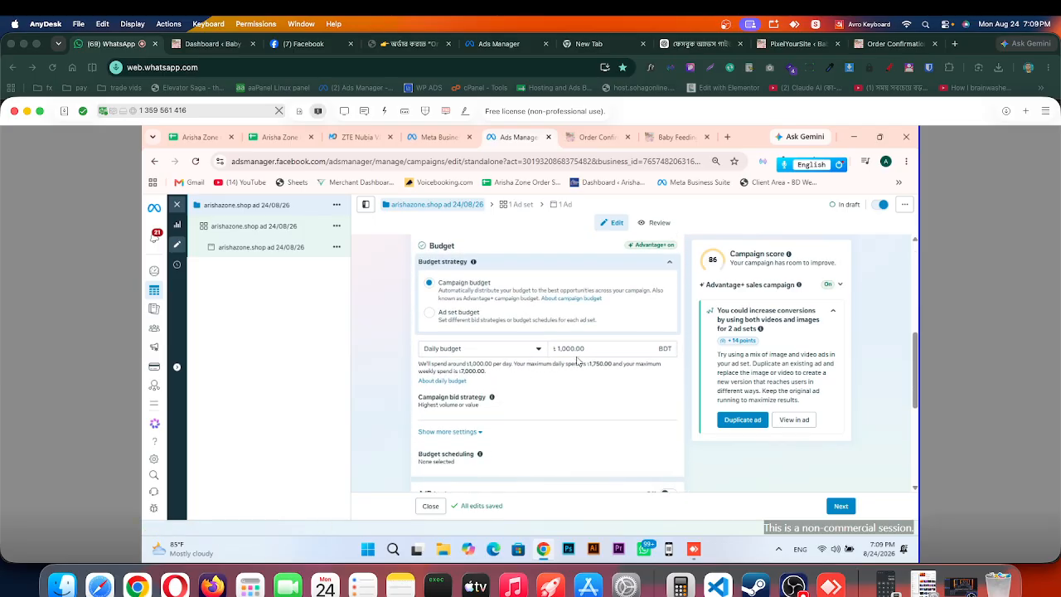
{"action": "scroll", "coordinate": [555, 398], "scroll_direction": "down", "scroll_amount": 2}
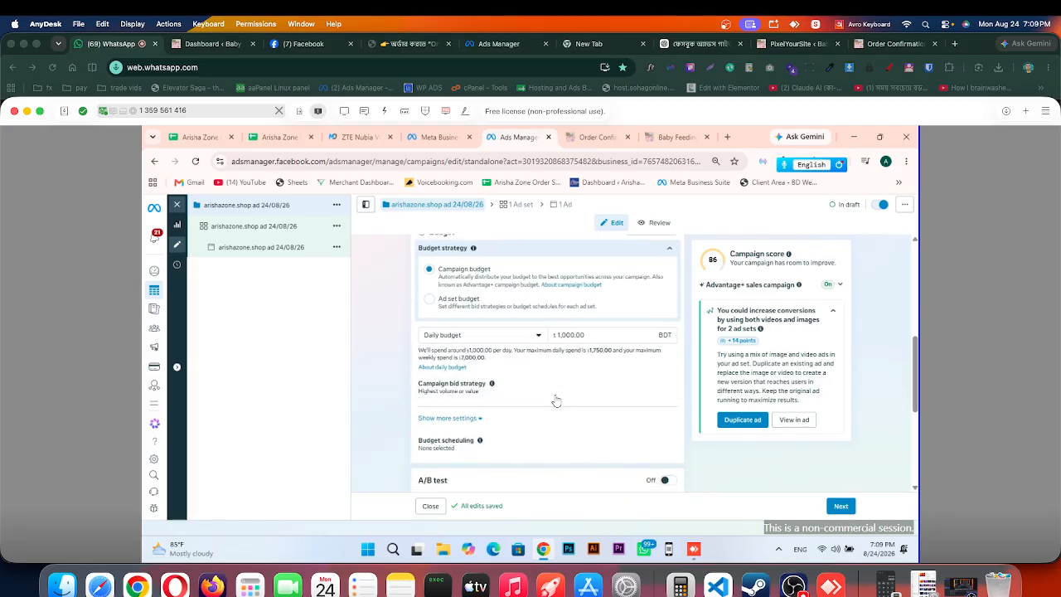
{"action": "scroll", "coordinate": [544, 426], "scroll_direction": "down", "scroll_amount": 5}
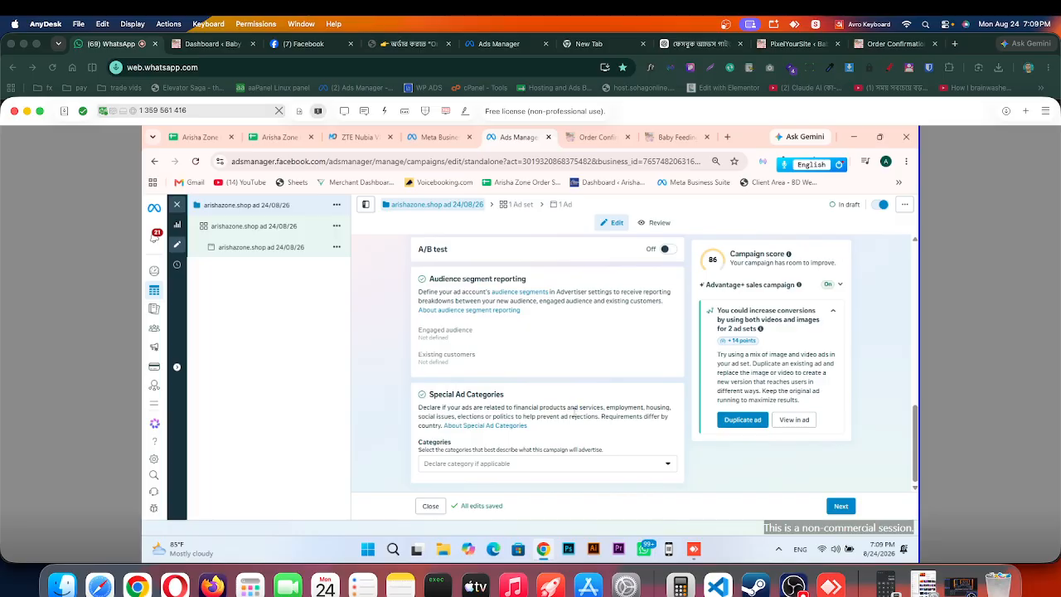
Step: Open the arishazone.shop ad set and dismiss the optimization warning below its Purchase conversion event
{"action": "left_click", "coordinate": [257, 227]}
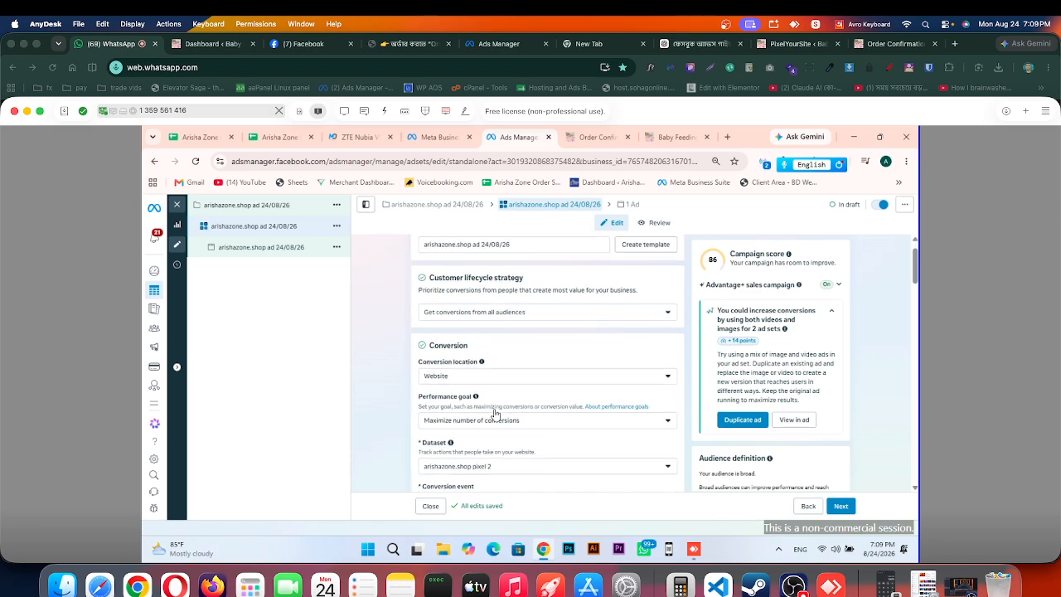
{"action": "scroll", "coordinate": [467, 438], "scroll_direction": "down", "scroll_amount": 3}
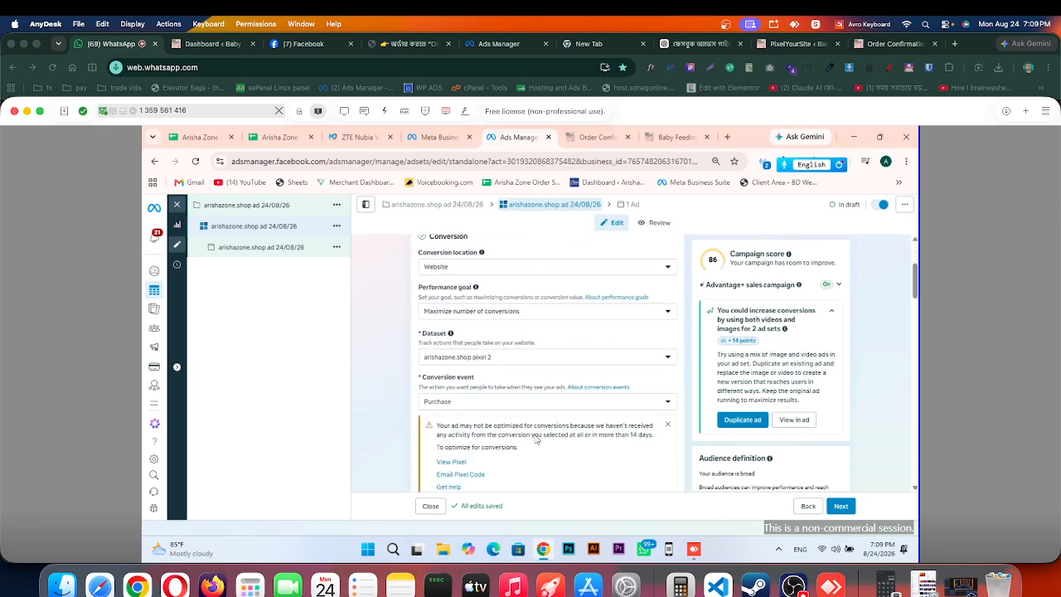
{"action": "scroll", "coordinate": [581, 407], "scroll_direction": "down", "scroll_amount": 1}
{"action": "left_click", "coordinate": [667, 375]}
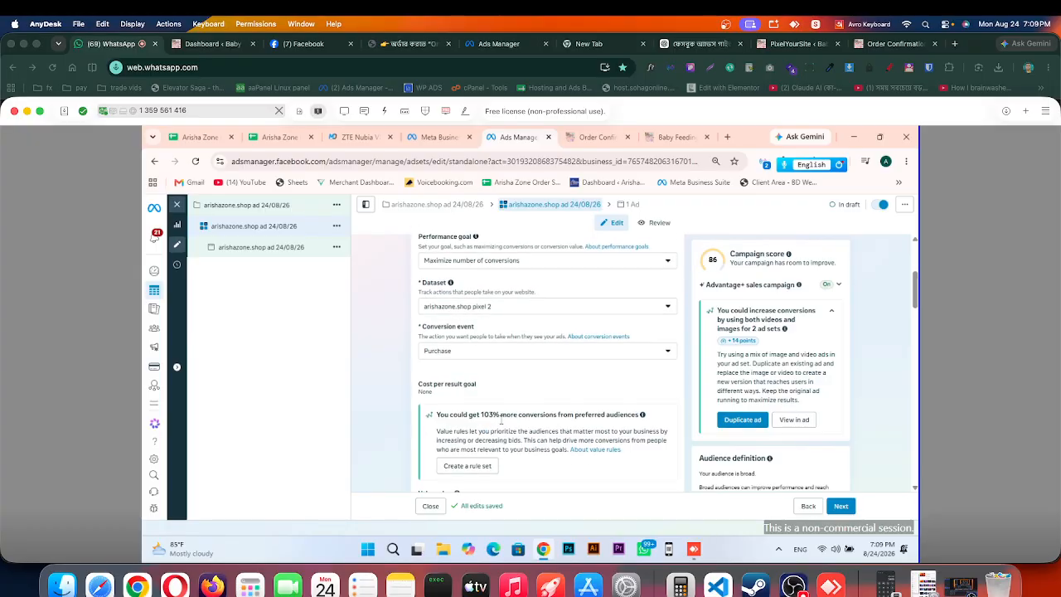
Step: Review the ad set's attribution, budget schedule and audience controls, and open the suggested age range for inspection
{"action": "scroll", "coordinate": [471, 375], "scroll_direction": "down", "scroll_amount": 4}
{"action": "scroll", "coordinate": [471, 375], "scroll_direction": "down", "scroll_amount": 8}
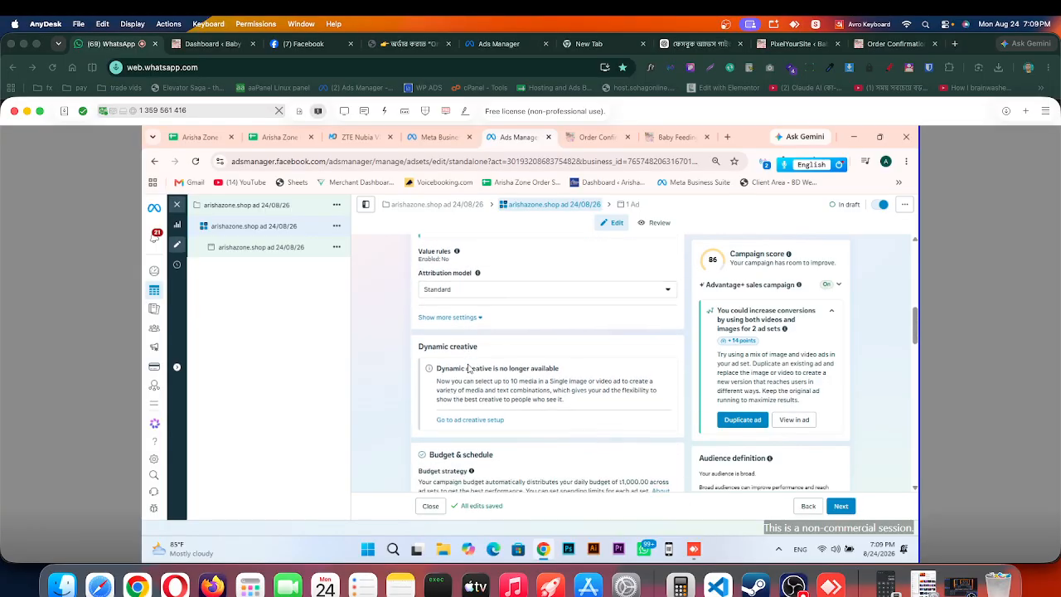
{"action": "scroll", "coordinate": [469, 365], "scroll_direction": "down", "scroll_amount": 3}
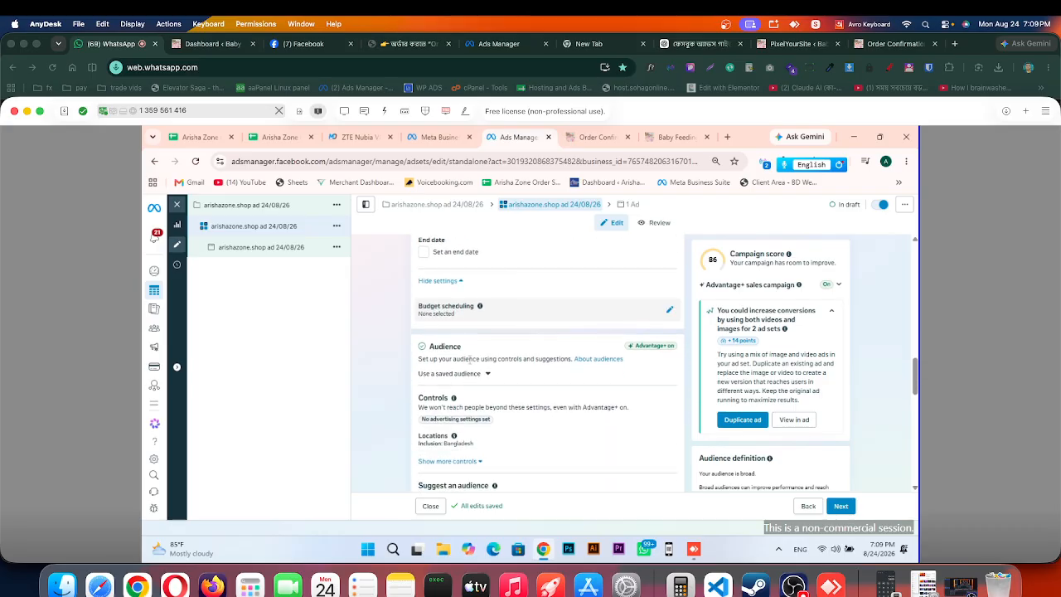
{"action": "scroll", "coordinate": [565, 360], "scroll_direction": "down", "scroll_amount": 2}
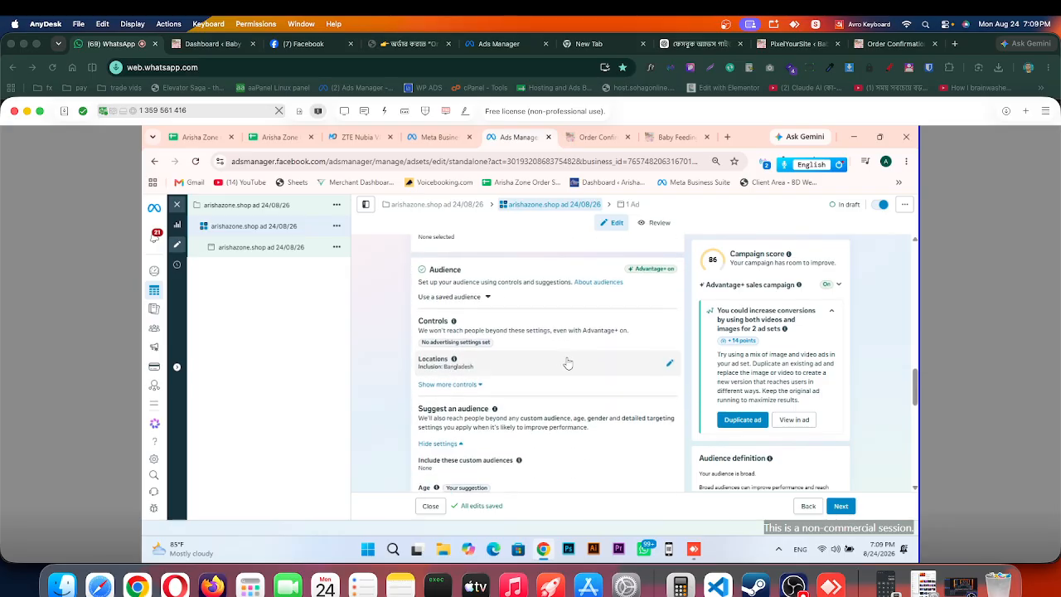
{"action": "scroll", "coordinate": [585, 348], "scroll_direction": "down", "scroll_amount": 2}
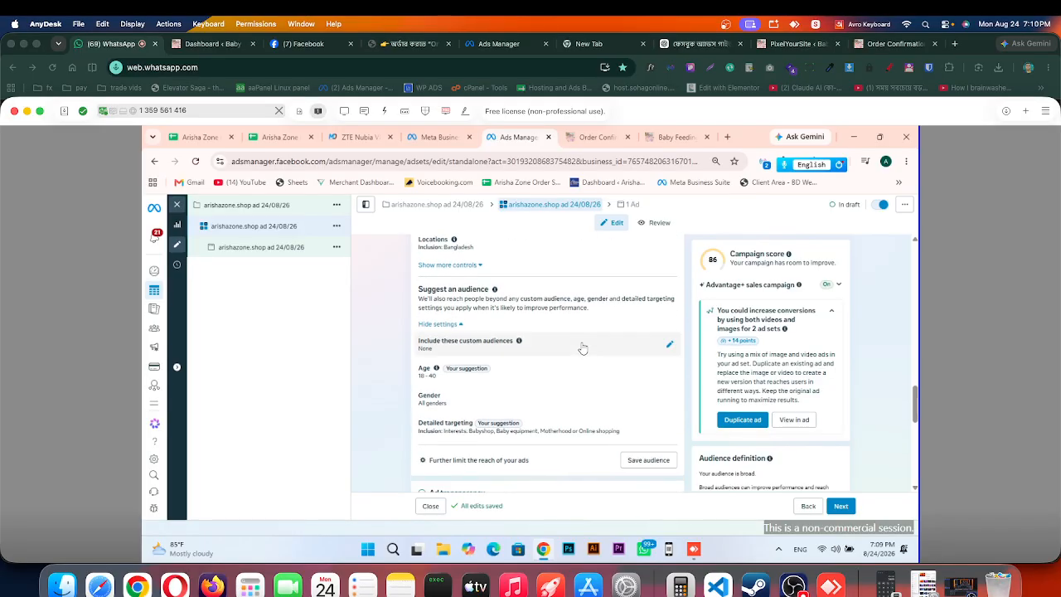
{"action": "left_click", "coordinate": [671, 372]}
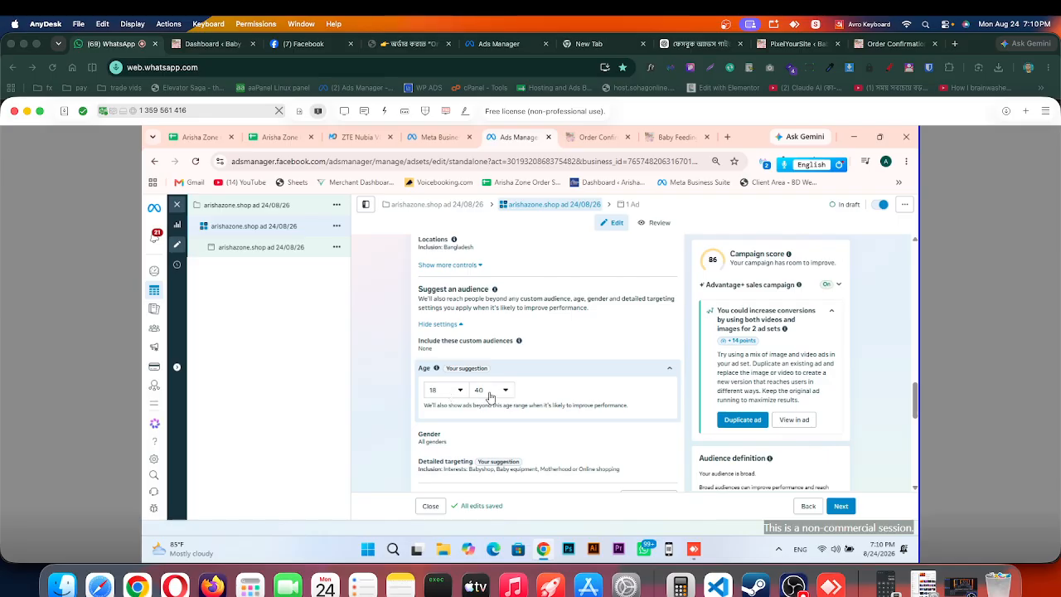
{"action": "scroll", "coordinate": [503, 380], "scroll_direction": "up", "scroll_amount": 1}
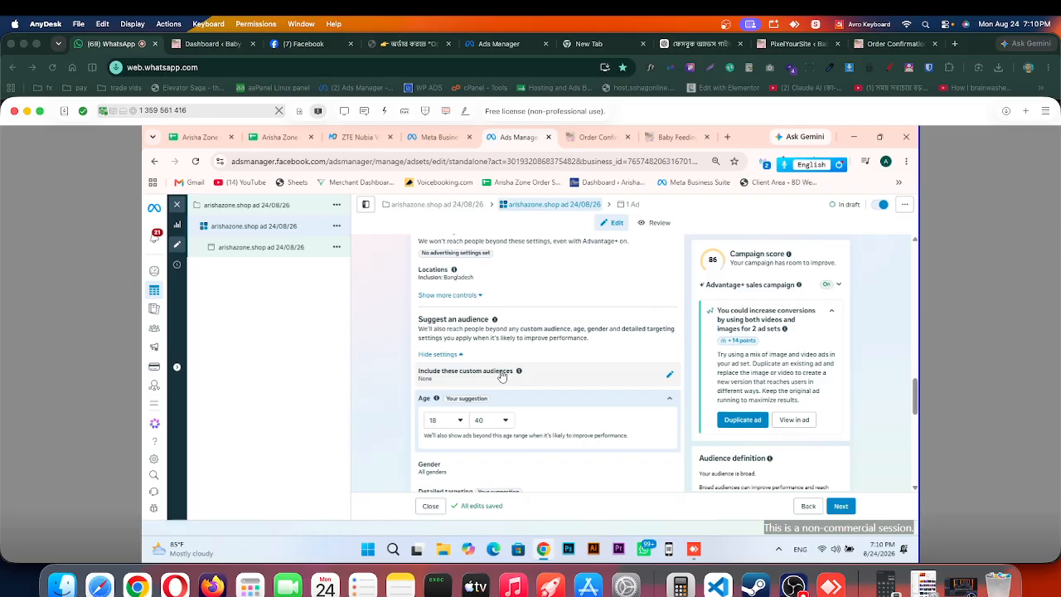
{"action": "scroll", "coordinate": [585, 373], "scroll_direction": "up", "scroll_amount": 1}
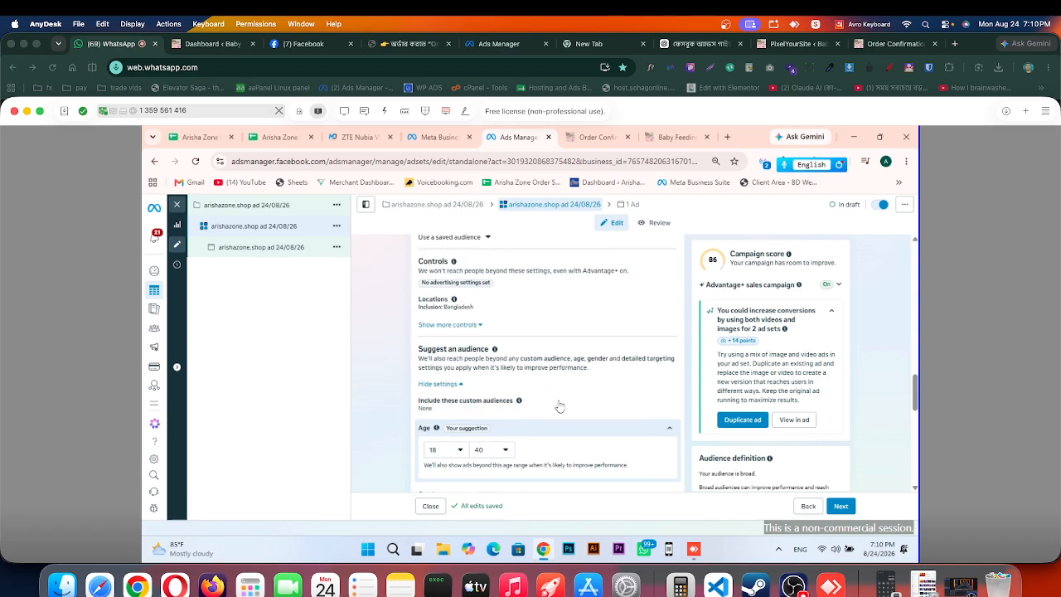
{"action": "scroll", "coordinate": [560, 406], "scroll_direction": "down", "scroll_amount": 1}
{"action": "scroll", "coordinate": [532, 383], "scroll_direction": "up", "scroll_amount": 1}
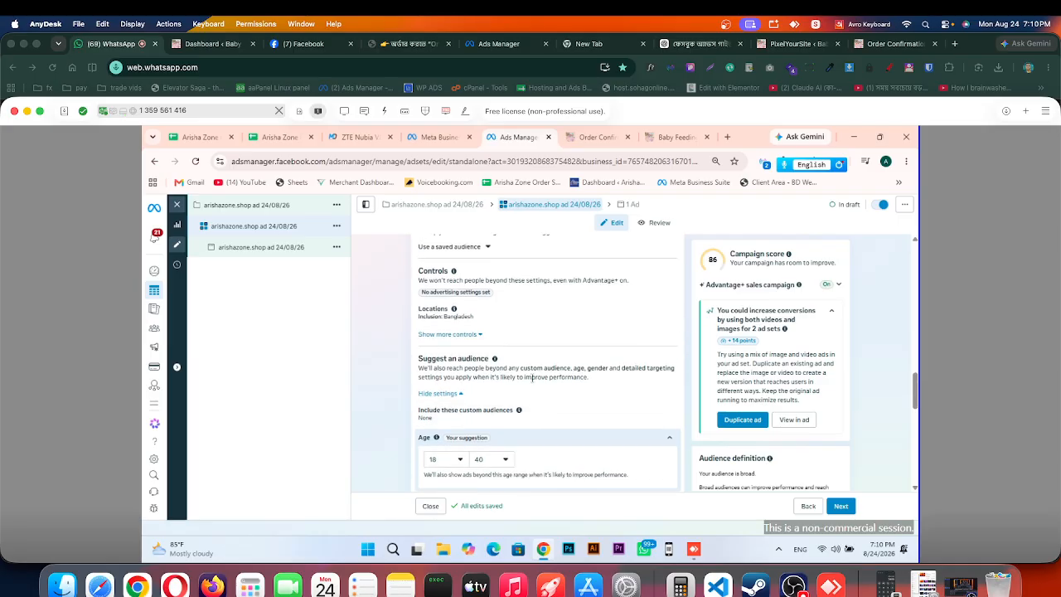
{"action": "scroll", "coordinate": [535, 377], "scroll_direction": "up", "scroll_amount": 2}
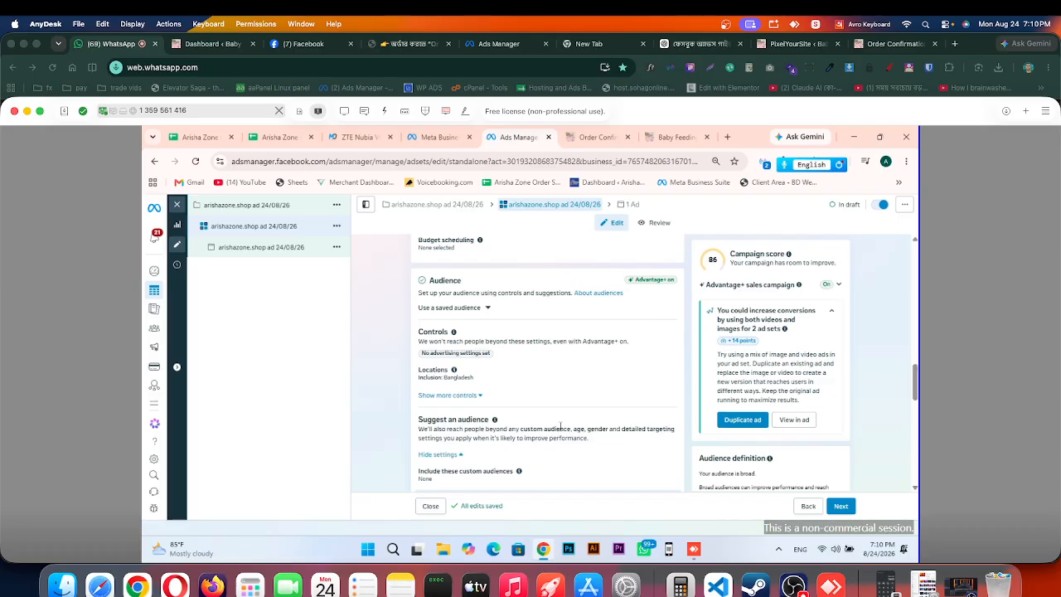
{"action": "scroll", "coordinate": [497, 389], "scroll_direction": "down", "scroll_amount": 1}
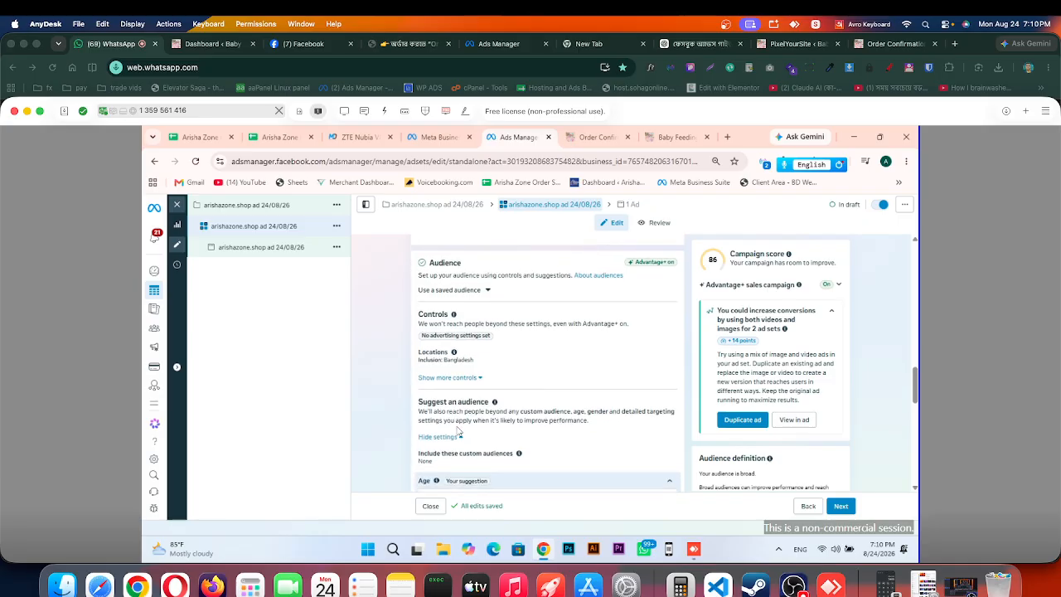
{"action": "scroll", "coordinate": [458, 398], "scroll_direction": "down", "scroll_amount": 2}
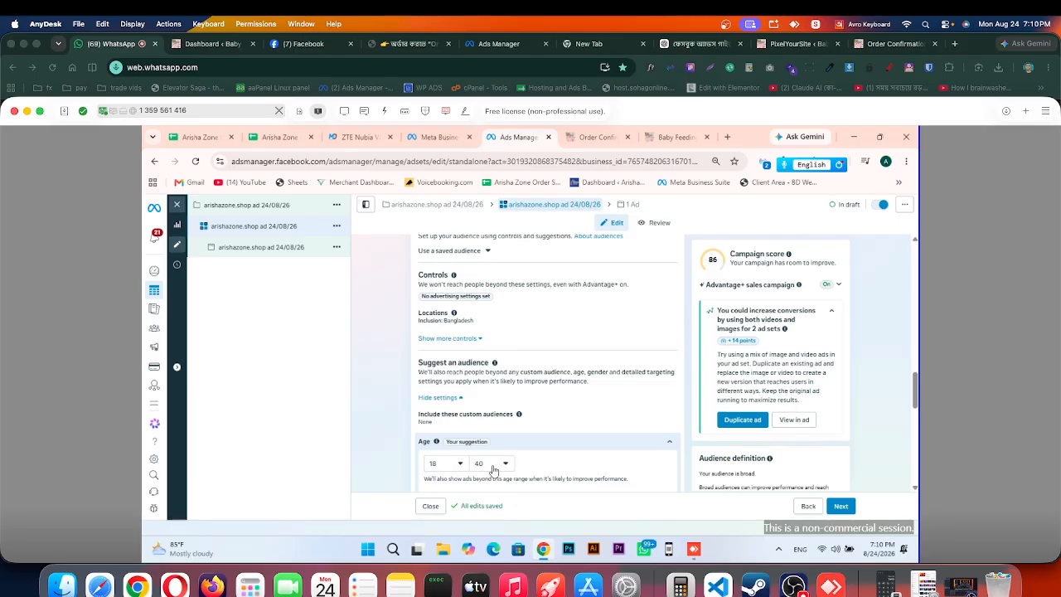
Step: Review the ad set's gender, detailed targeting, ad transparency and placement settings
{"action": "scroll", "coordinate": [536, 462], "scroll_direction": "down", "scroll_amount": 5}
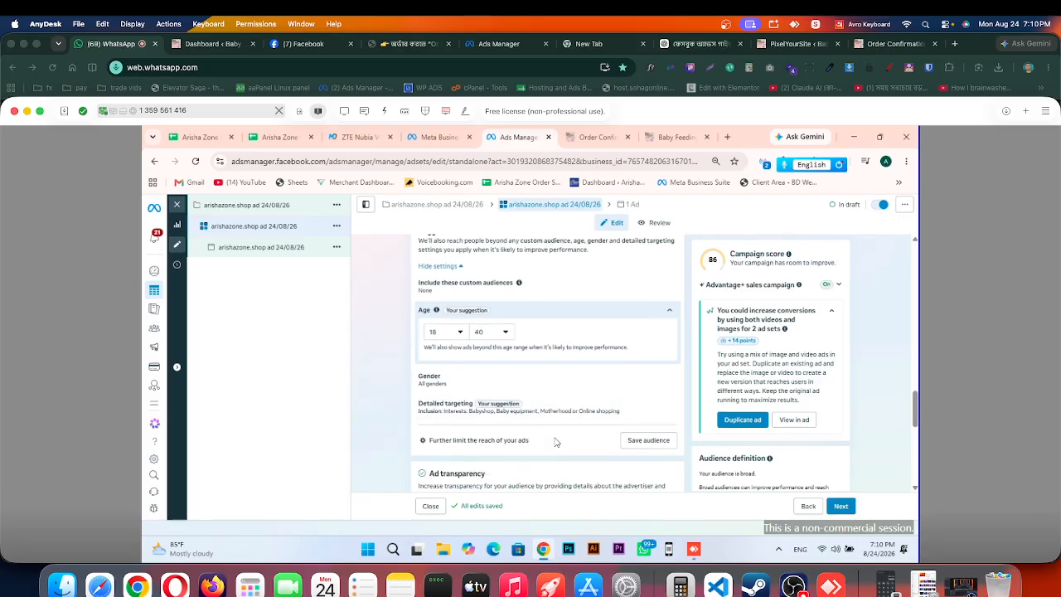
{"action": "scroll", "coordinate": [551, 455], "scroll_direction": "down", "scroll_amount": 2}
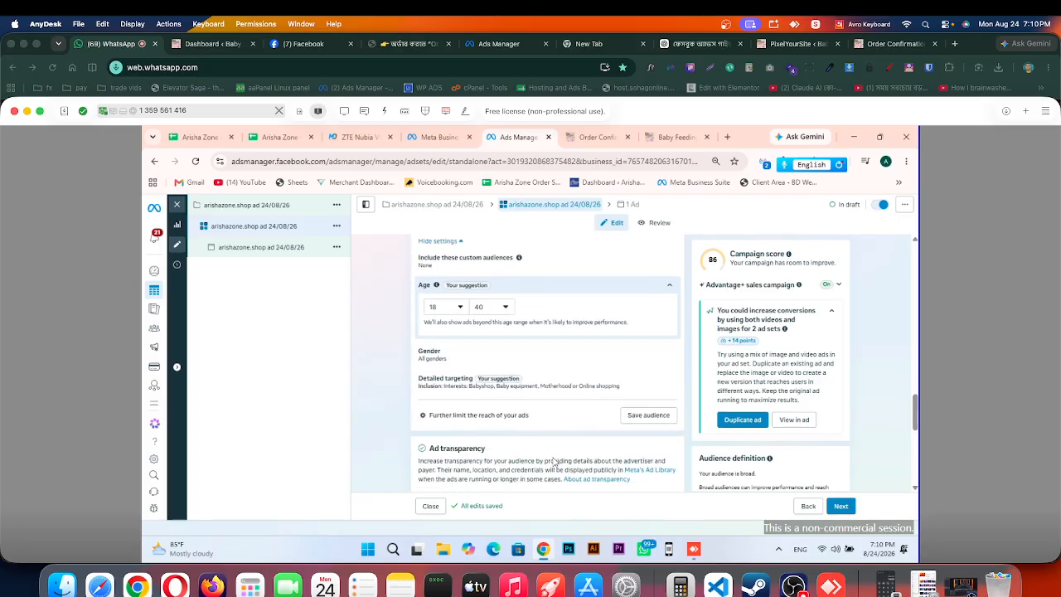
{"action": "scroll", "coordinate": [554, 455], "scroll_direction": "down", "scroll_amount": 3}
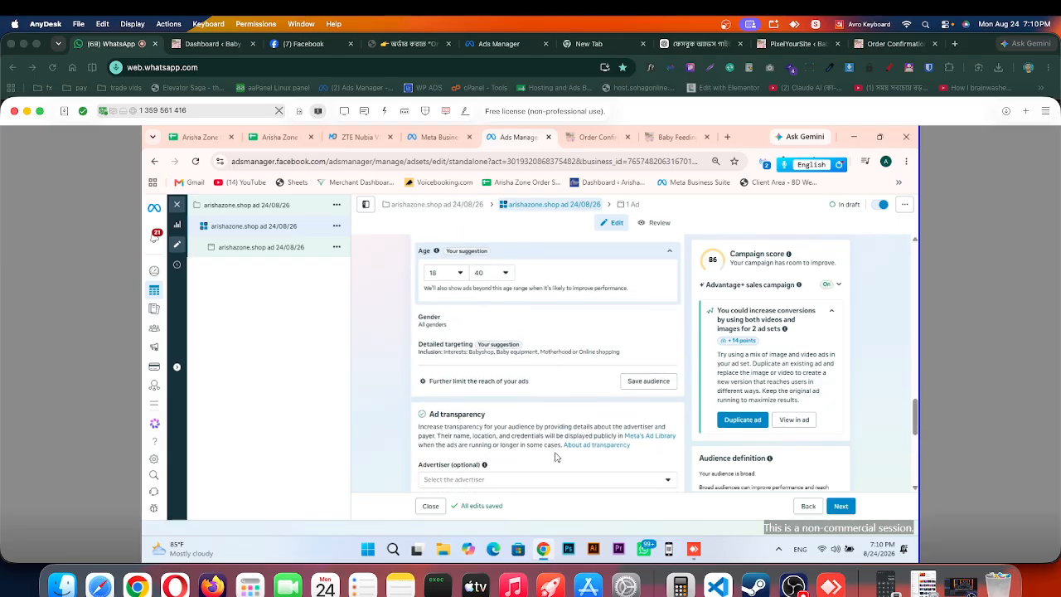
{"action": "scroll", "coordinate": [559, 447], "scroll_direction": "down", "scroll_amount": 8}
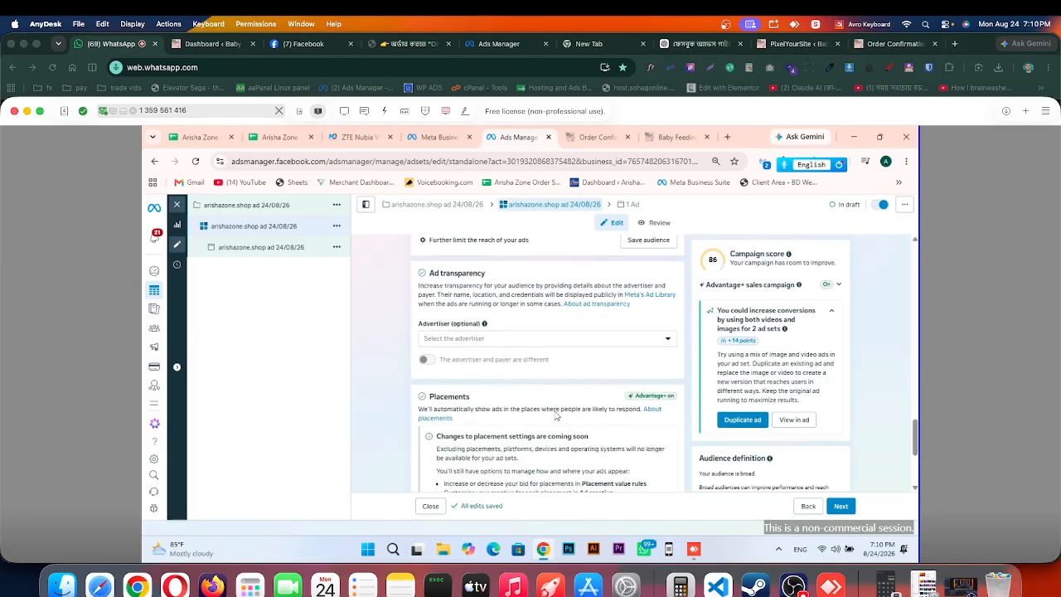
{"action": "scroll", "coordinate": [584, 418], "scroll_direction": "down", "scroll_amount": 4}
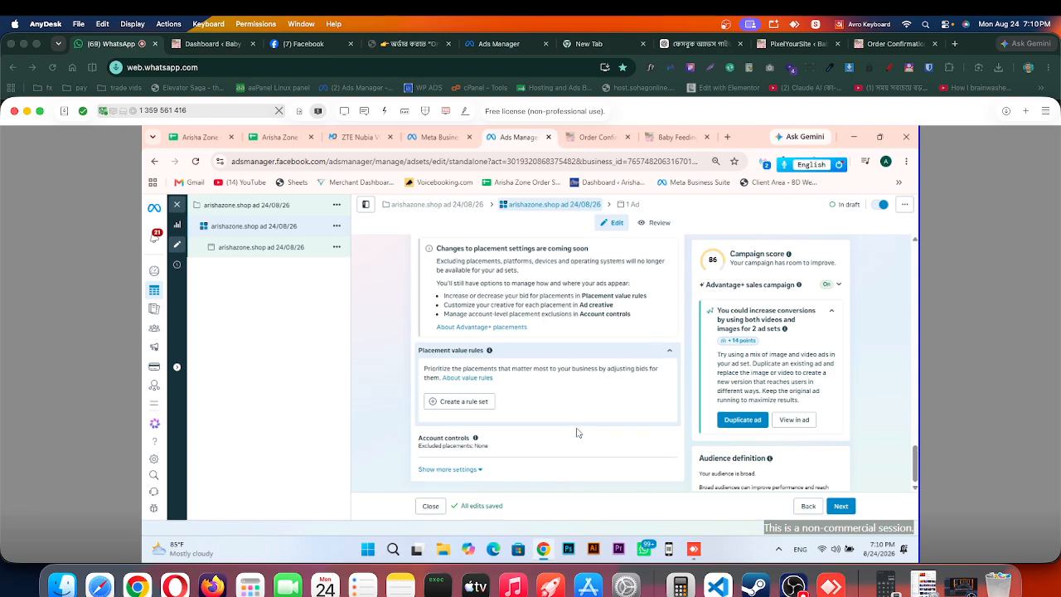
Step: Open the arishazone.shop ad and review its identity, ad setup, sources, existing post, call to action, browser add-on and enhancements
{"action": "left_click", "coordinate": [257, 247]}
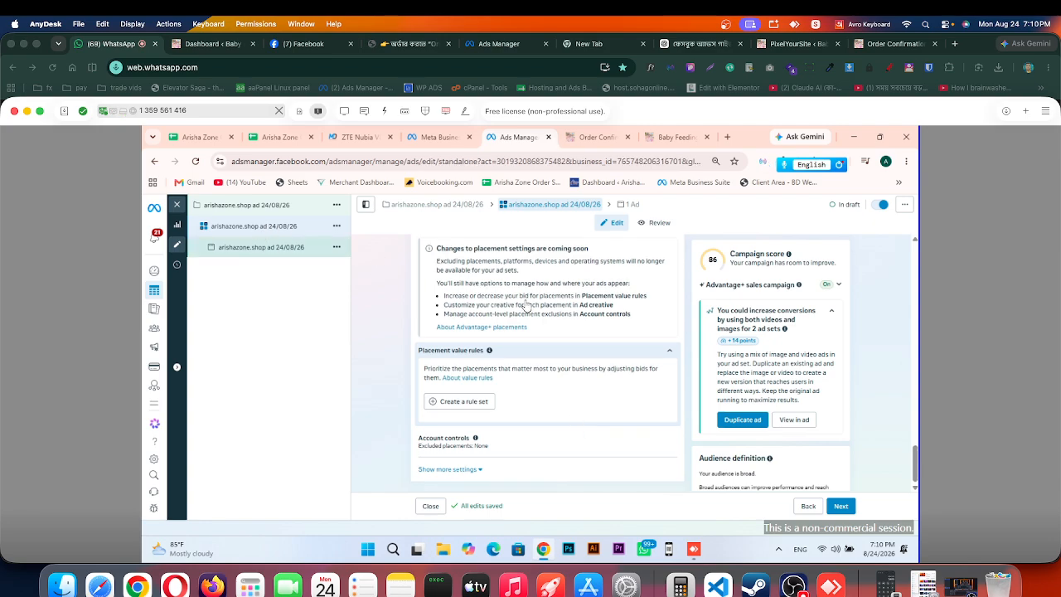
{"action": "scroll", "coordinate": [535, 321], "scroll_direction": "down", "scroll_amount": 1}
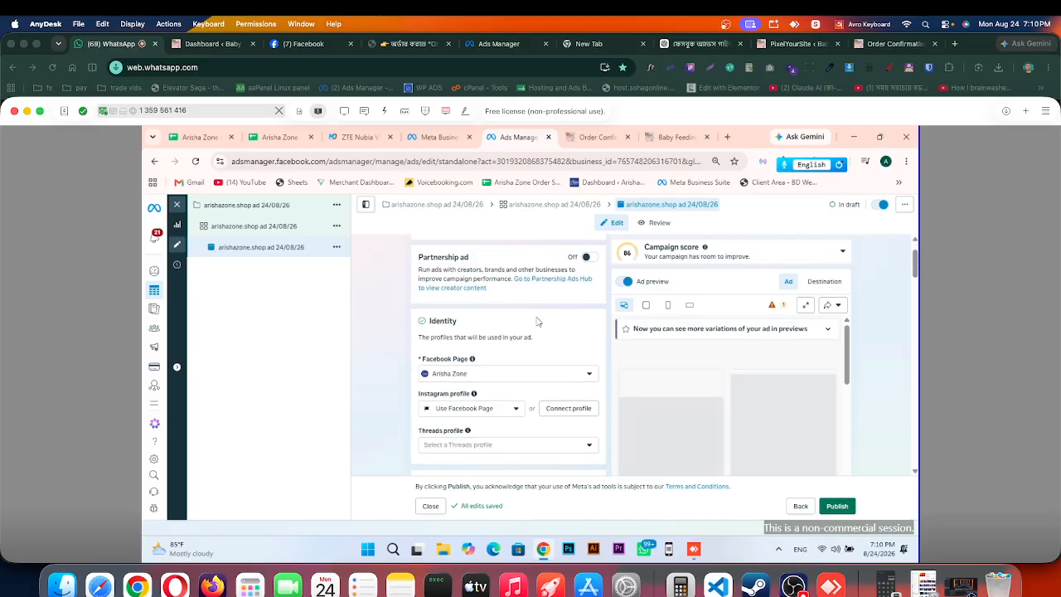
{"action": "scroll", "coordinate": [517, 361], "scroll_direction": "down", "scroll_amount": 1}
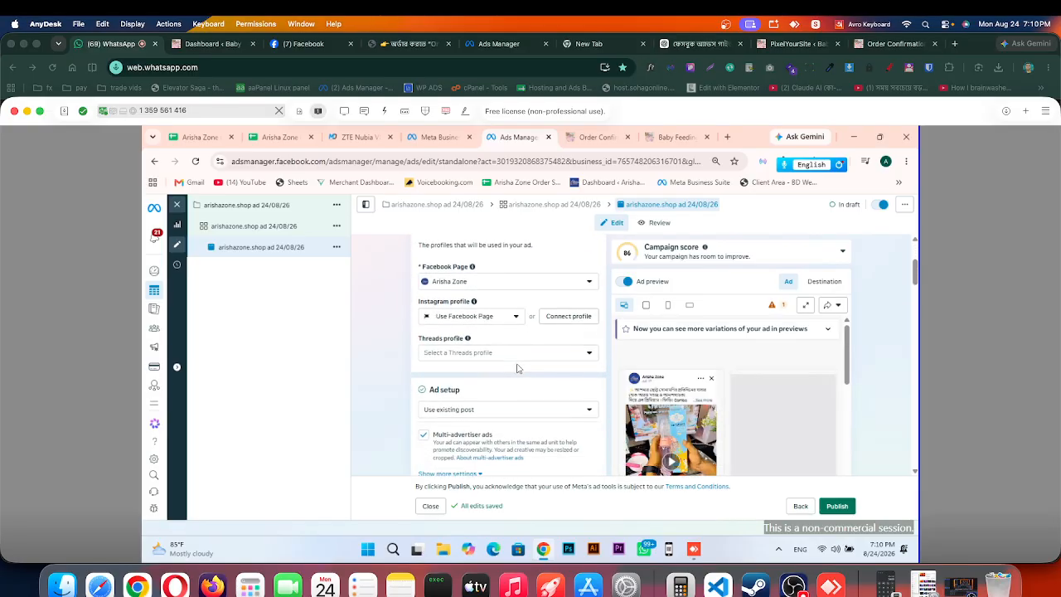
{"action": "scroll", "coordinate": [517, 368], "scroll_direction": "down", "scroll_amount": 1}
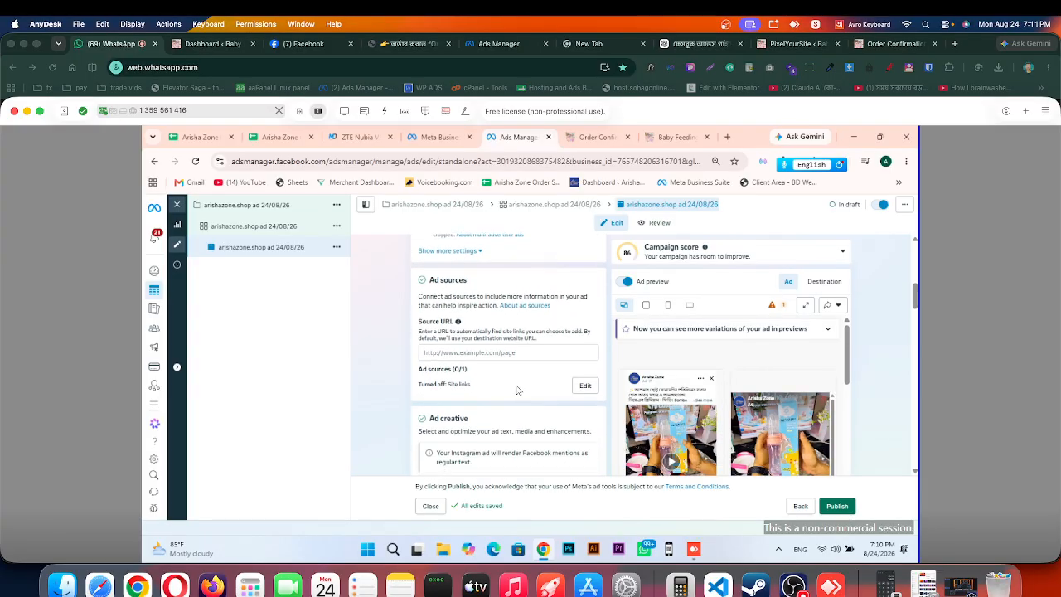
{"action": "scroll", "coordinate": [501, 402], "scroll_direction": "down", "scroll_amount": 2}
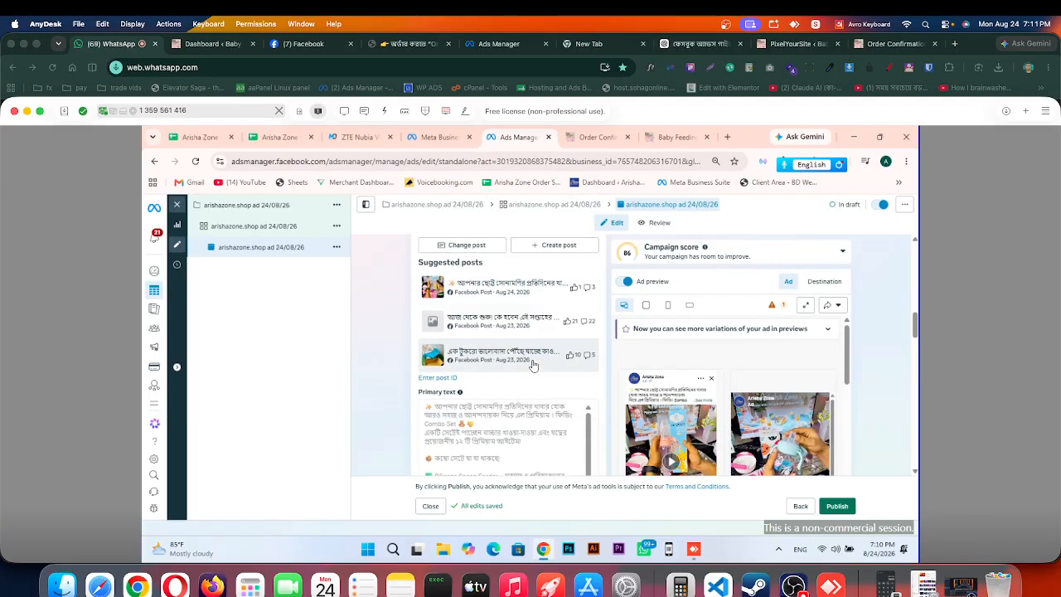
{"action": "scroll", "coordinate": [533, 365], "scroll_direction": "down", "scroll_amount": 10}
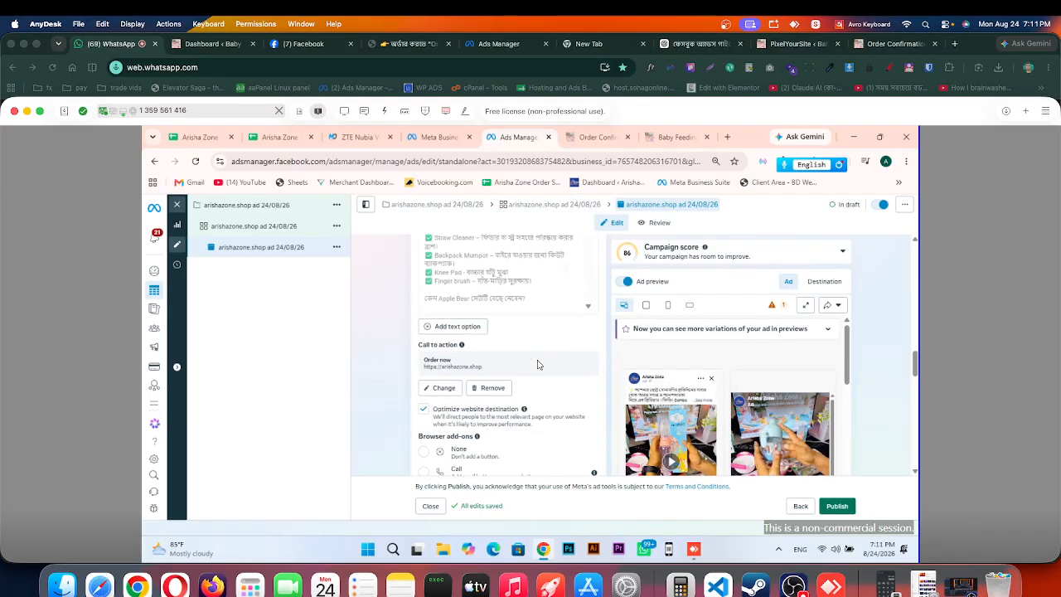
{"action": "scroll", "coordinate": [538, 365], "scroll_direction": "down", "scroll_amount": 1}
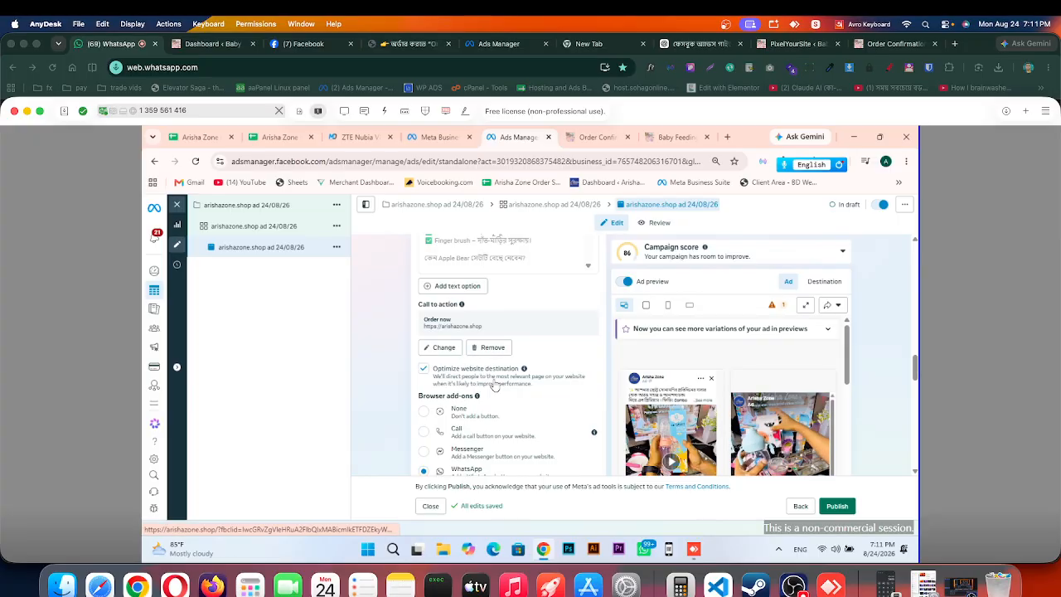
{"action": "scroll", "coordinate": [497, 389], "scroll_direction": "down", "scroll_amount": 5}
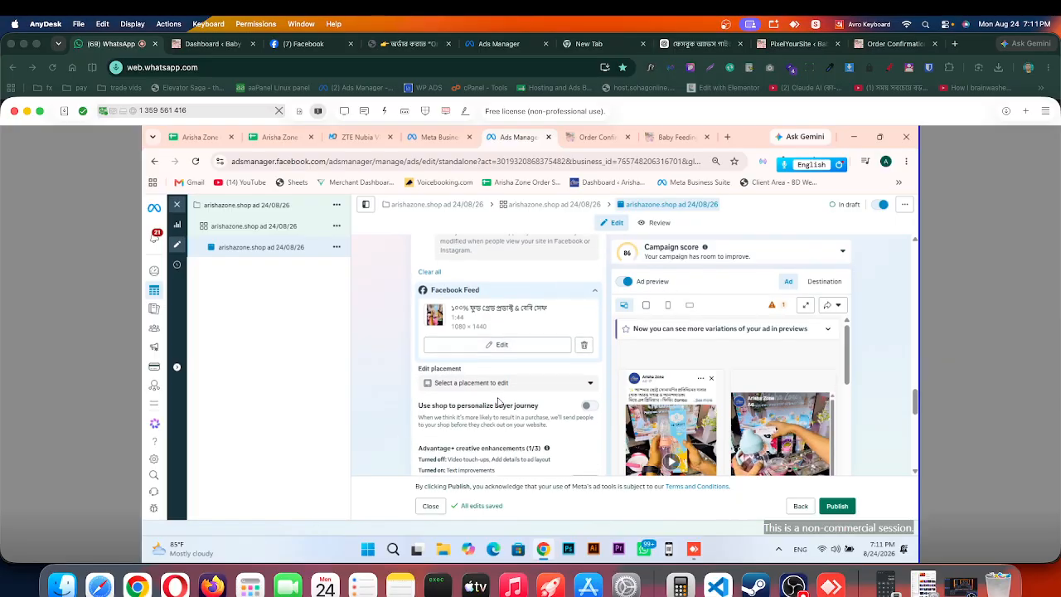
{"action": "scroll", "coordinate": [497, 404], "scroll_direction": "down", "scroll_amount": 5}
Step: Check the headline and Order now button in the ad preview, and publish the campaign with its ad set and ad
{"action": "scroll", "coordinate": [680, 398], "scroll_direction": "down", "scroll_amount": 2}
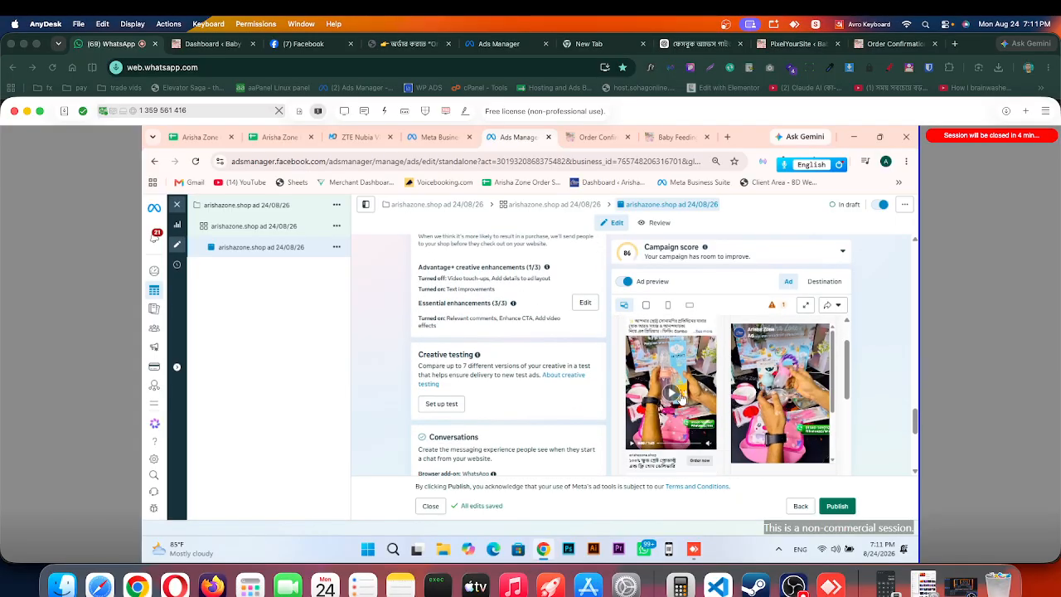
{"action": "scroll", "coordinate": [692, 419], "scroll_direction": "down", "scroll_amount": 2}
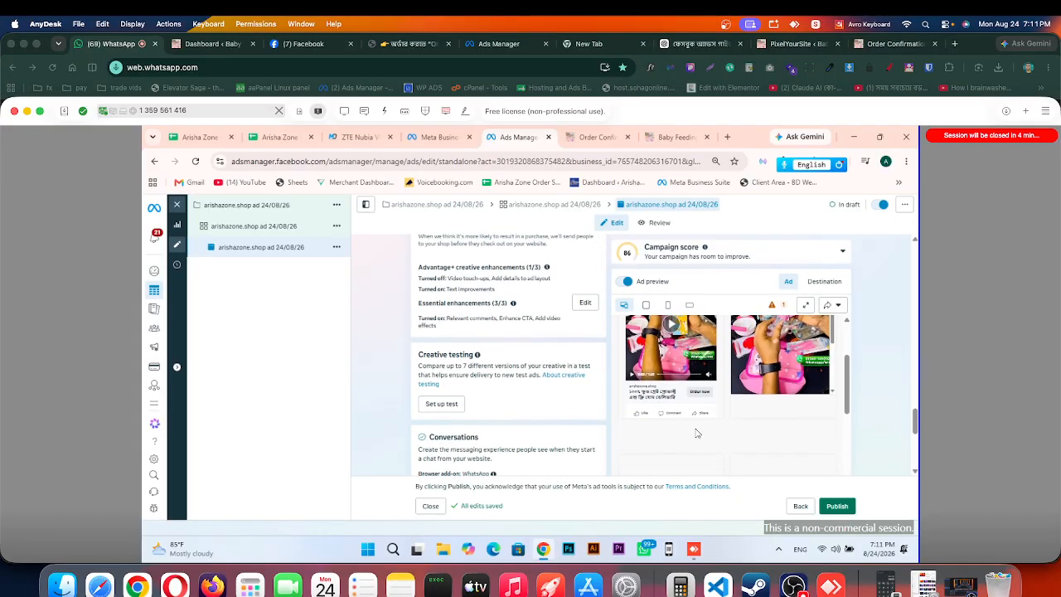
{"action": "scroll", "coordinate": [697, 433], "scroll_direction": "down", "scroll_amount": 1}
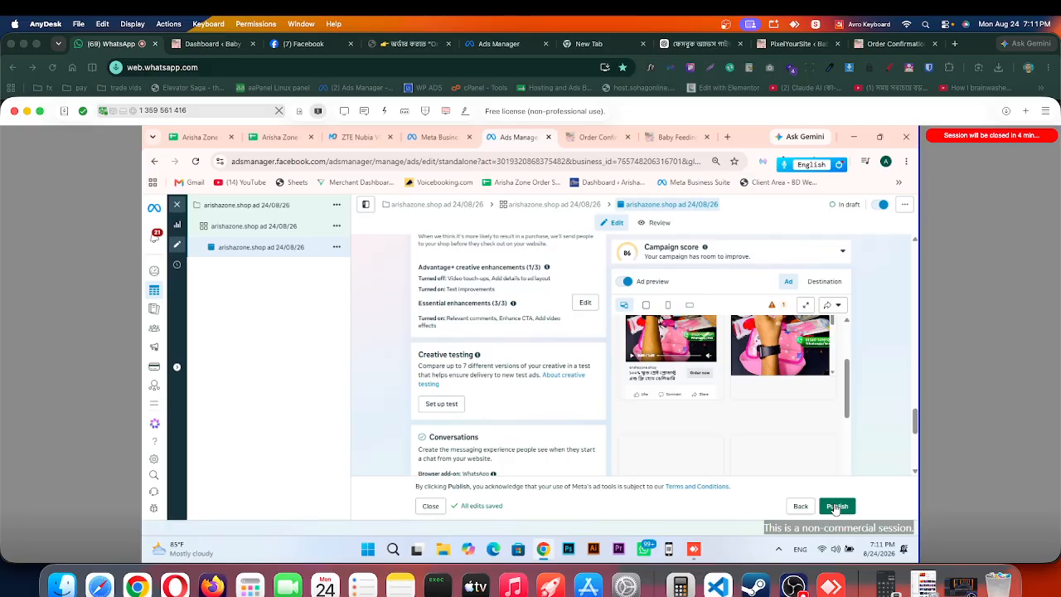
{"action": "left_click", "coordinate": [837, 507]}
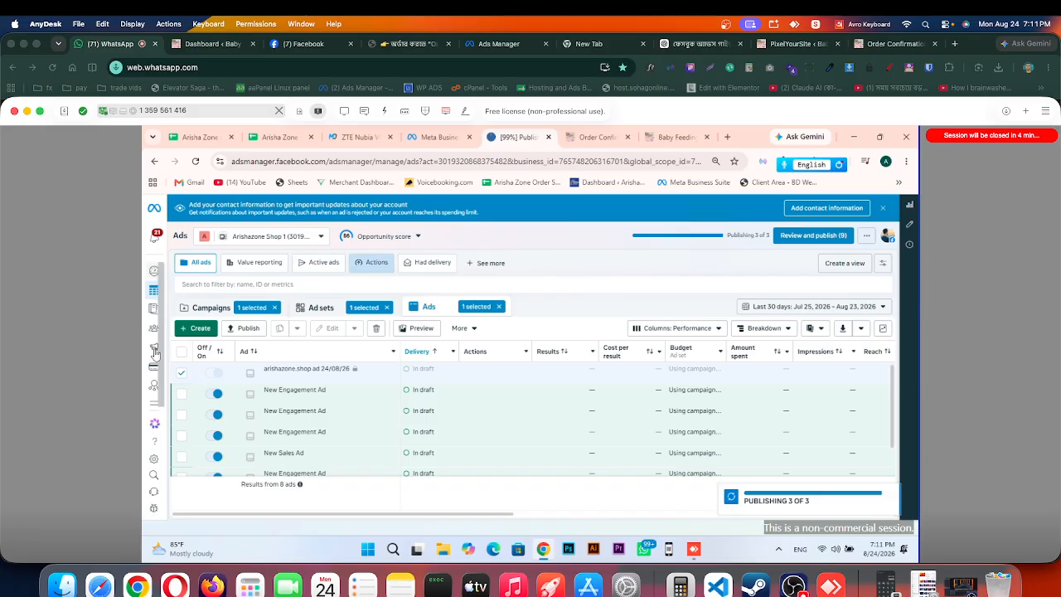
Step: Open Billing & payments and review the ad account's balance, funds, payment method, spending limit and business info
{"action": "mouse_move", "coordinate": [151, 371]}
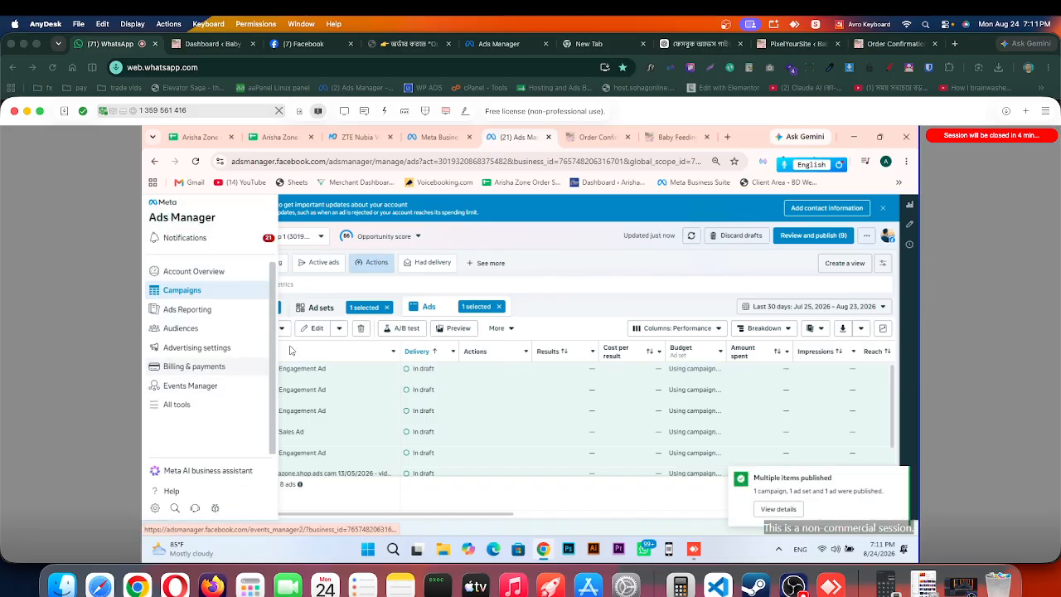
{"action": "left_click", "coordinate": [173, 369]}
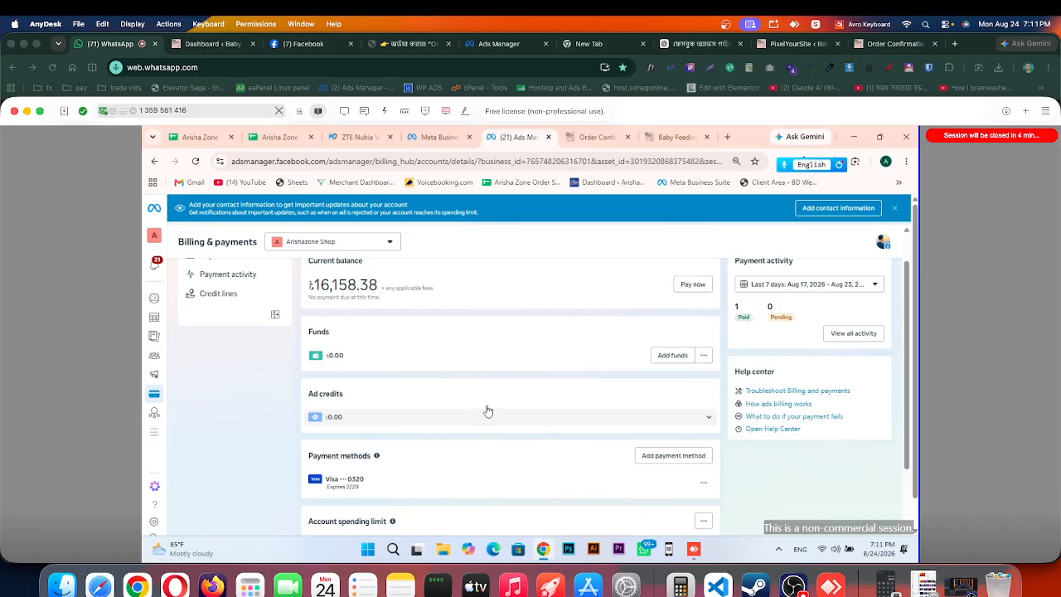
{"action": "scroll", "coordinate": [489, 418], "scroll_direction": "down", "scroll_amount": 2}
{"action": "scroll", "coordinate": [499, 441], "scroll_direction": "down", "scroll_amount": 3}
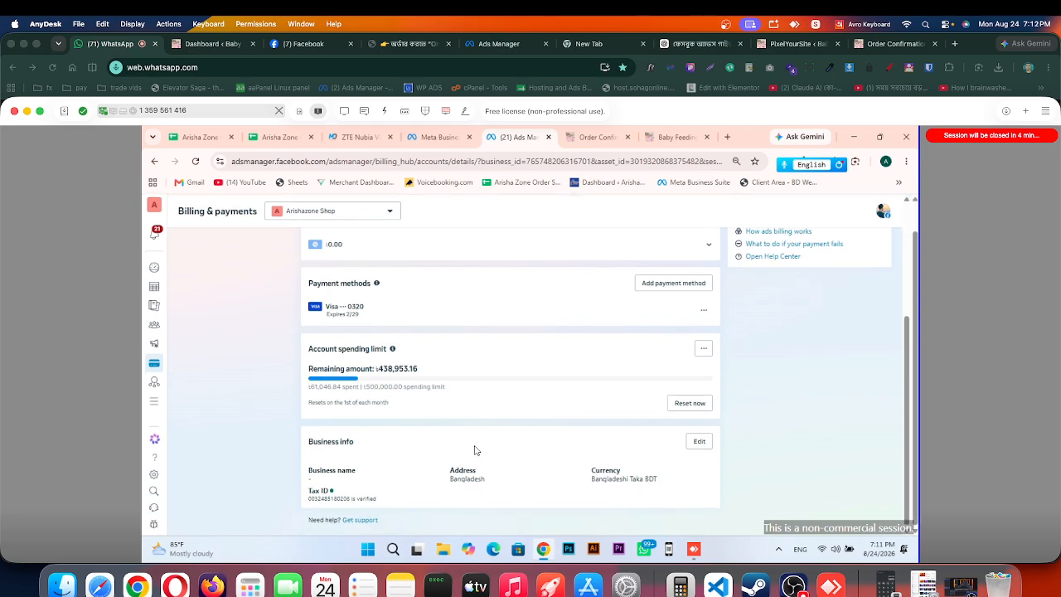
{"action": "scroll", "coordinate": [475, 450], "scroll_direction": "up", "scroll_amount": 5}
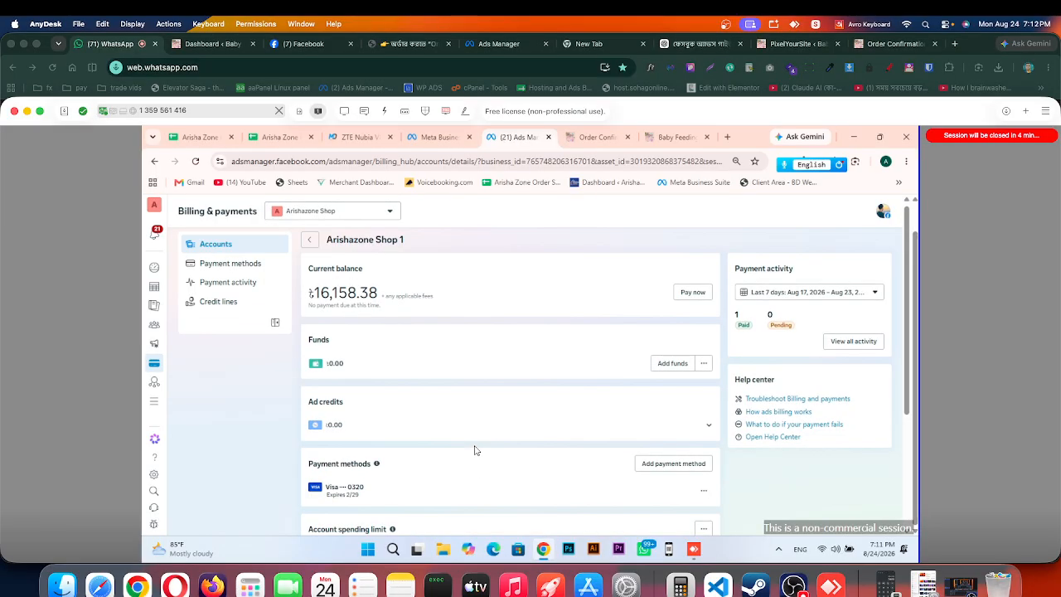
{"action": "scroll", "coordinate": [477, 448], "scroll_direction": "down", "scroll_amount": 1}
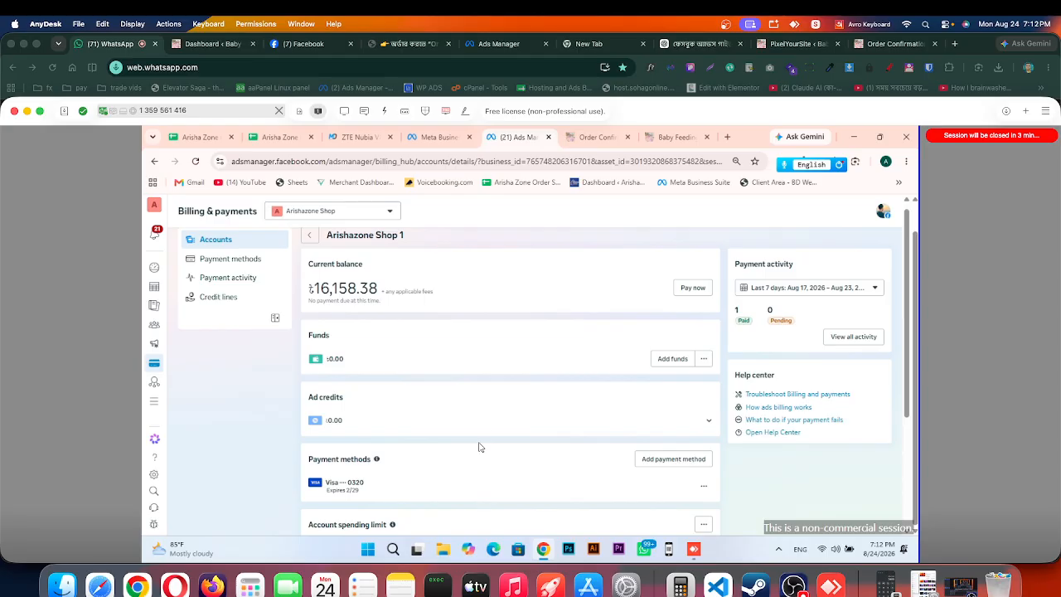
{"action": "left_click", "coordinate": [793, 586]}
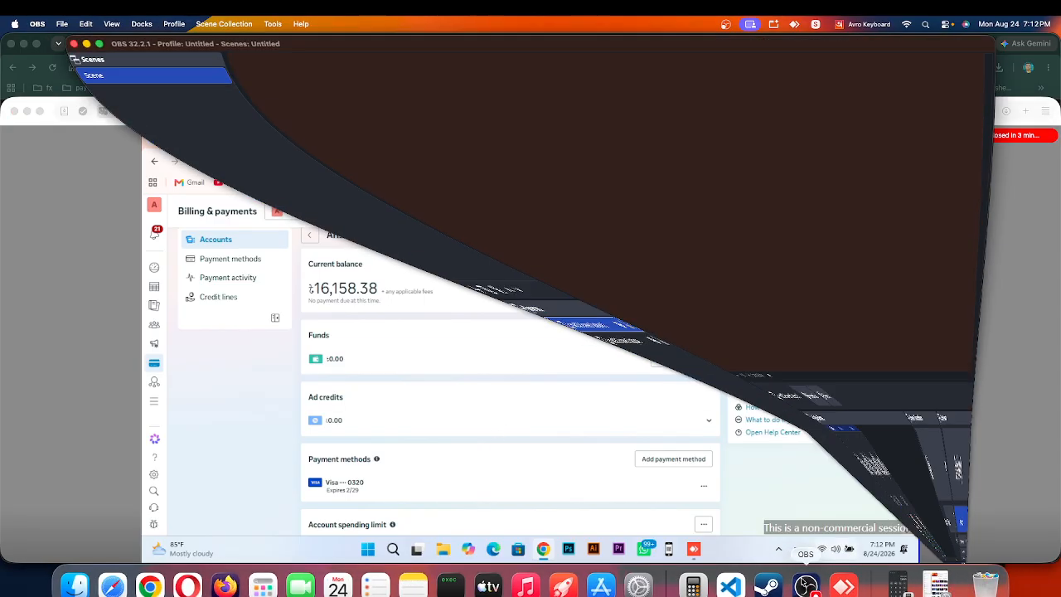